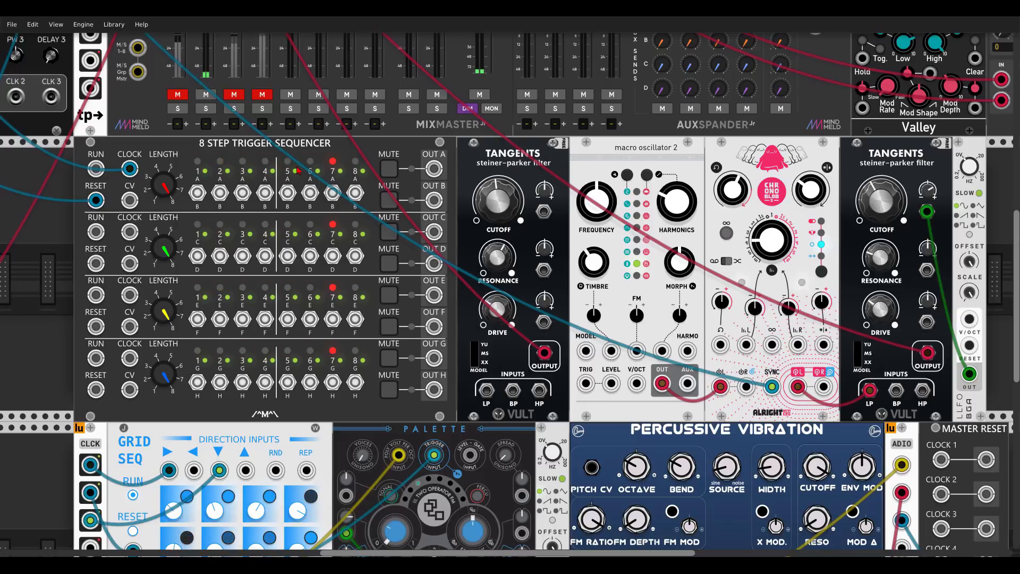
Step: Patch the trigger sequencer's OUT A to the adjacent Tangents filter's BP input and enable A triggers on steps 1, 3, 5 and 6
{"action": "left_click_drag", "start_coordinate": [434, 170], "coordinate": [513, 389]}
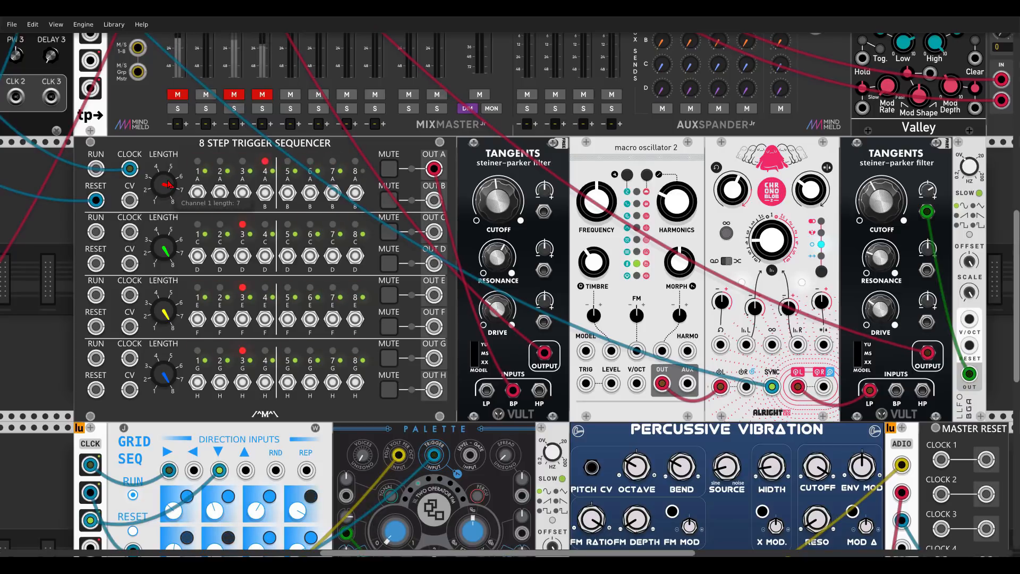
{"action": "left_click", "coordinate": [197, 192]}
{"action": "left_click", "coordinate": [243, 193]}
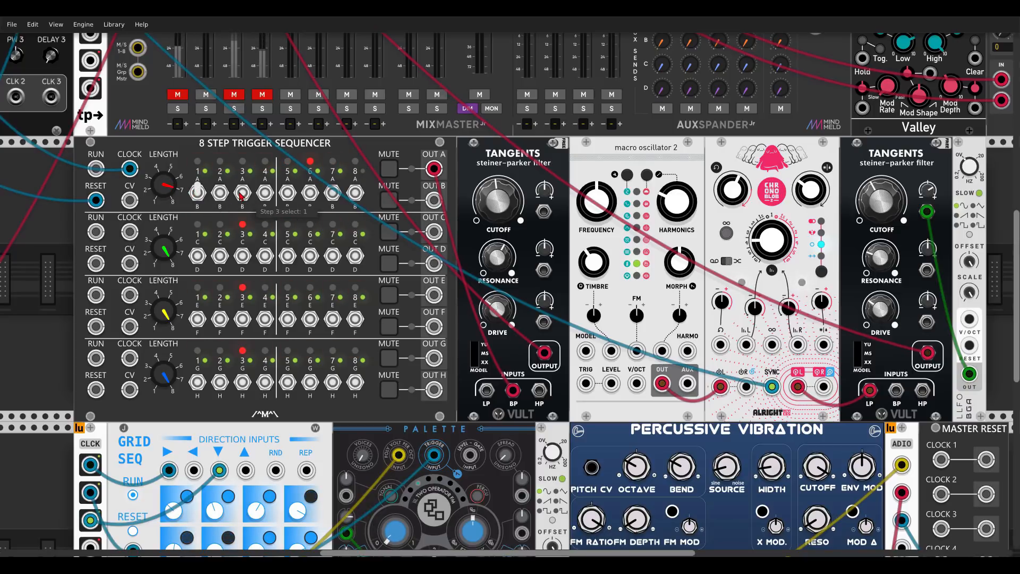
{"action": "left_click", "coordinate": [287, 192]}
{"action": "left_click", "coordinate": [311, 192]}
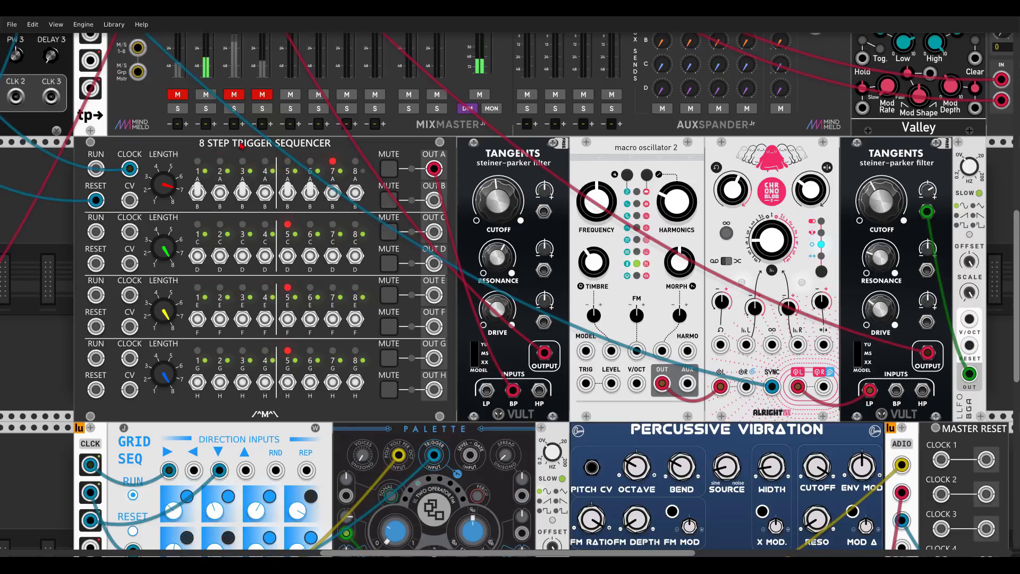
Step: Patch the trigger sequencer's OUT B to the TRIG input of the macro oscillator 2 beside the Chronoblob delay
{"action": "scroll", "coordinate": [241, 147], "scroll_direction": "left", "scroll_amount": 10}
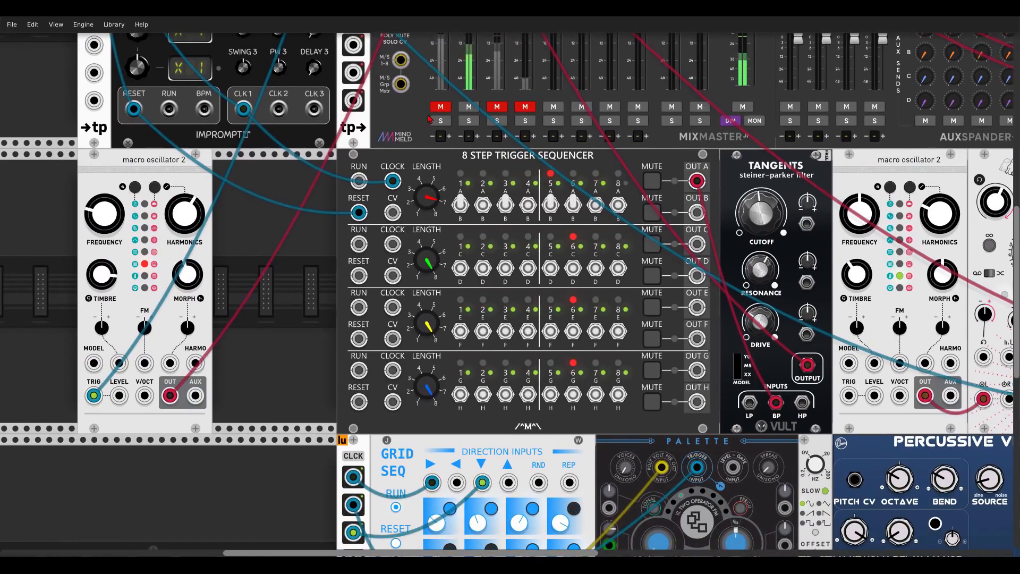
{"action": "scroll", "coordinate": [554, 160], "scroll_direction": "right", "scroll_amount": 2}
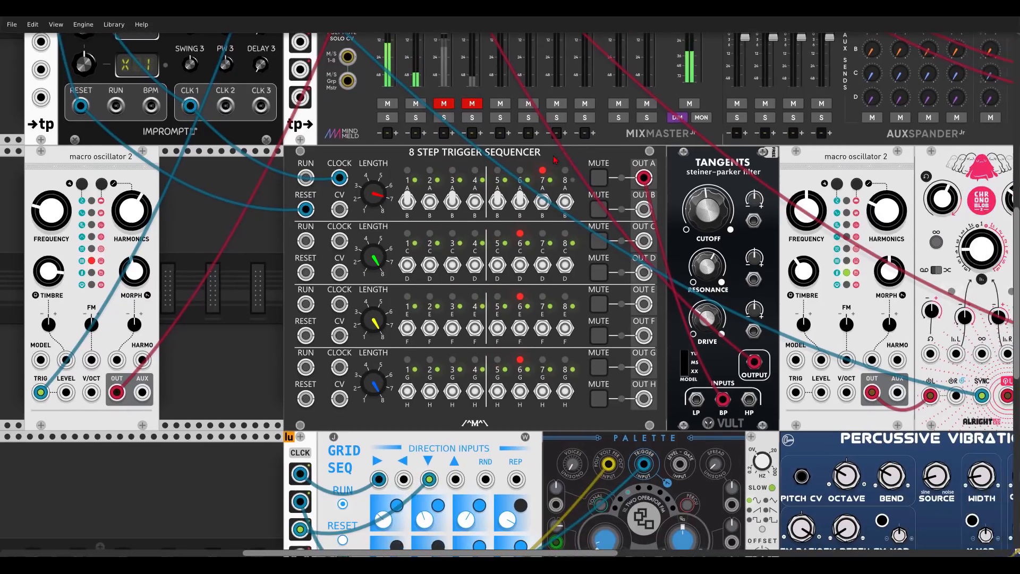
{"action": "scroll", "coordinate": [554, 160], "scroll_direction": "right", "scroll_amount": 8}
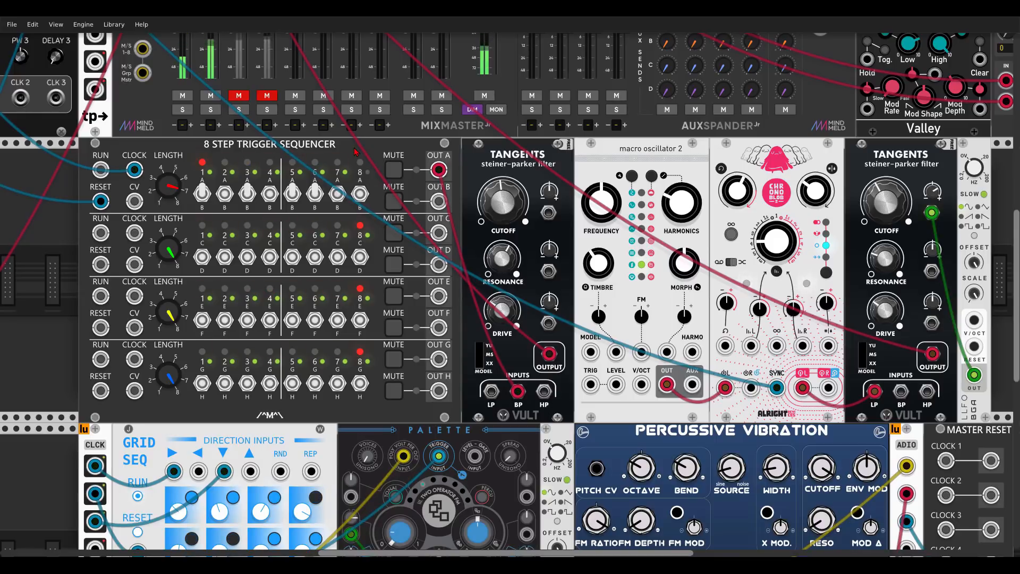
{"action": "left_click_drag", "start_coordinate": [438, 202], "coordinate": [591, 385]}
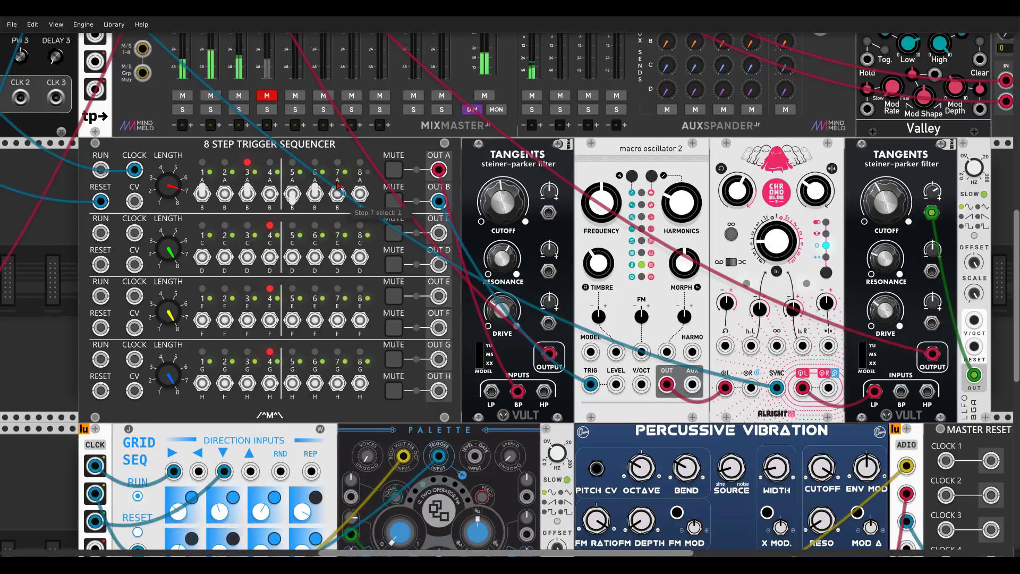
Step: Examine the Grid Seq, Palette and Percussive Vibration row, its CLCK teleport module and the Clocked module driving the patch
{"action": "scroll", "coordinate": [297, 212], "scroll_direction": "down", "scroll_amount": 5}
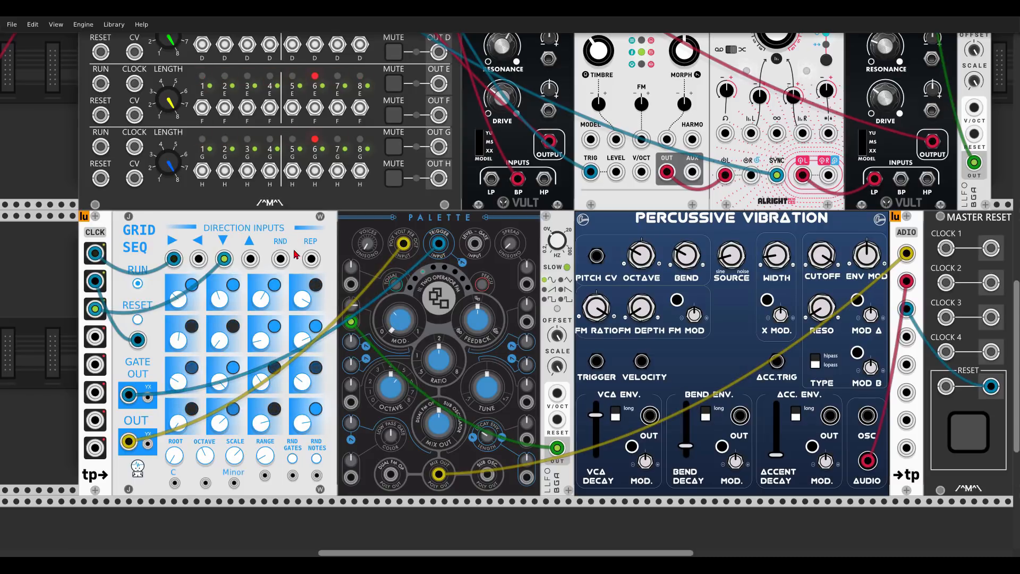
{"action": "scroll", "coordinate": [286, 232], "scroll_direction": "up", "scroll_amount": 8}
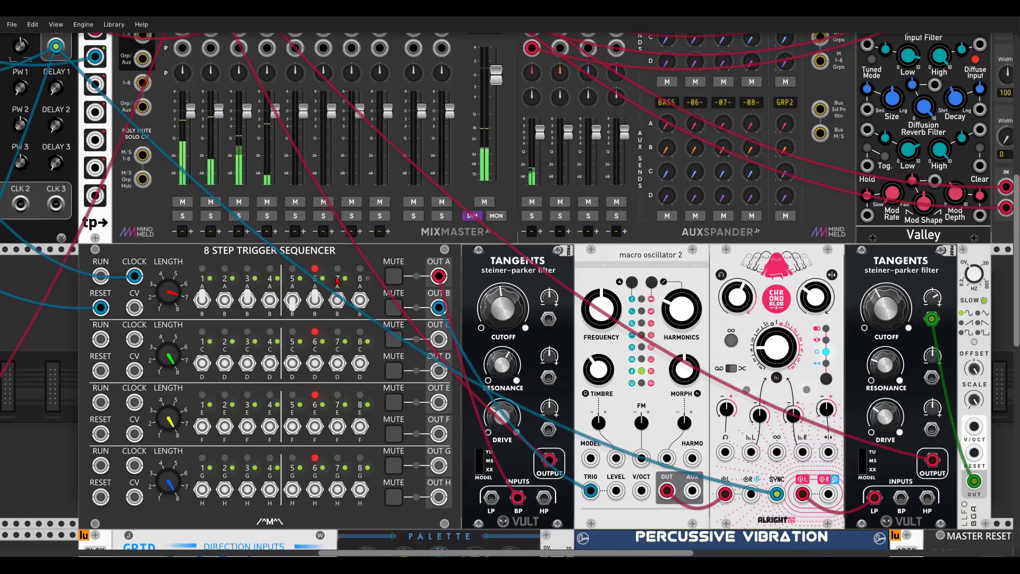
{"action": "scroll", "coordinate": [285, 233], "scroll_direction": "down", "scroll_amount": 8}
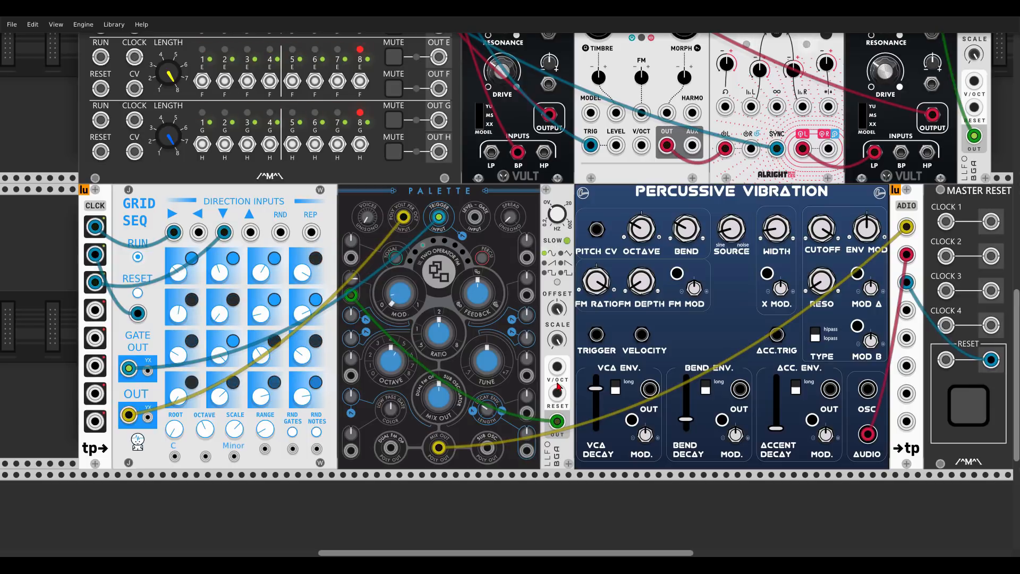
{"action": "mouse_move", "coordinate": [407, 296]}
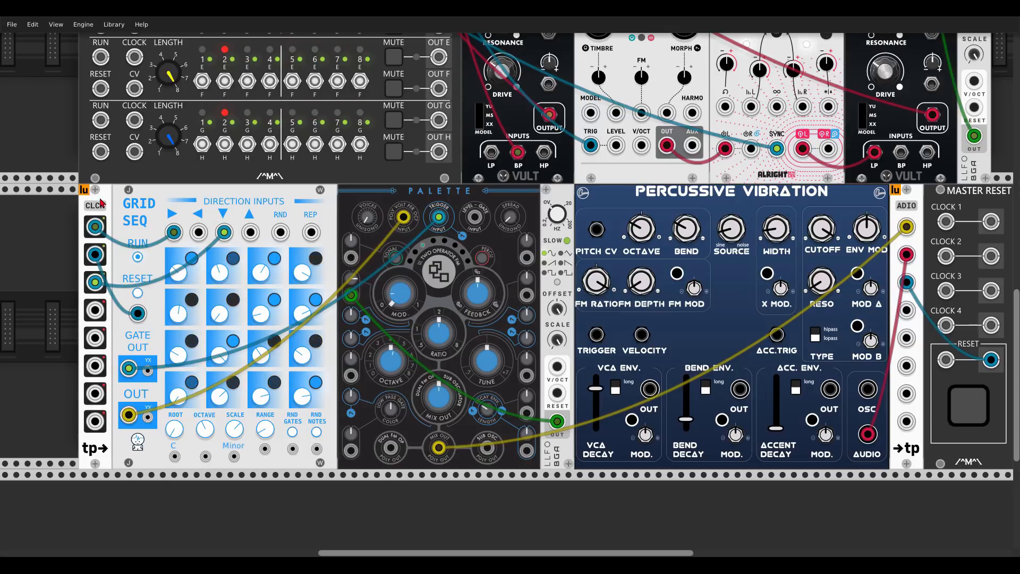
{"action": "right_click", "coordinate": [90, 449]}
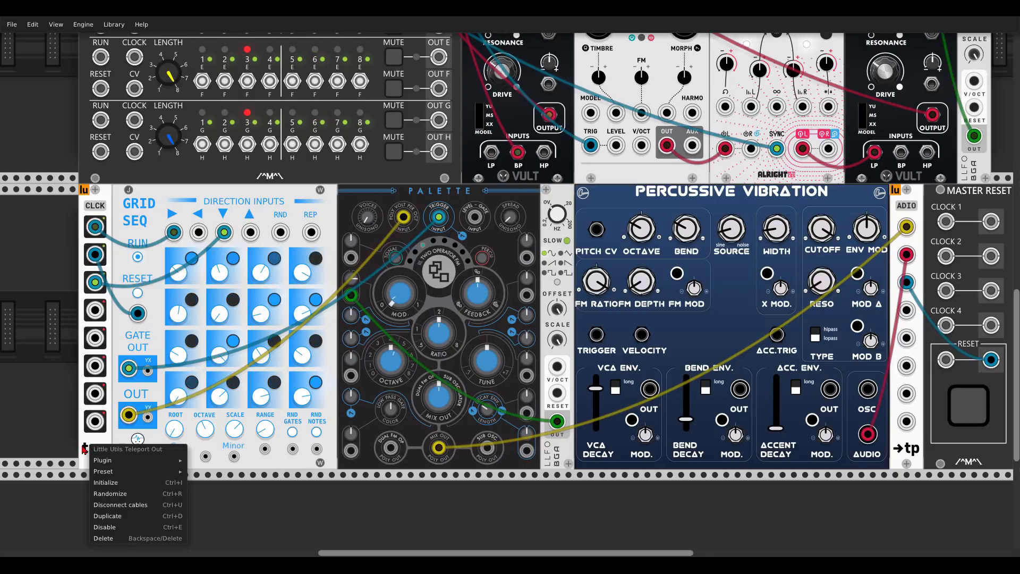
{"action": "left_click", "coordinate": [70, 414]}
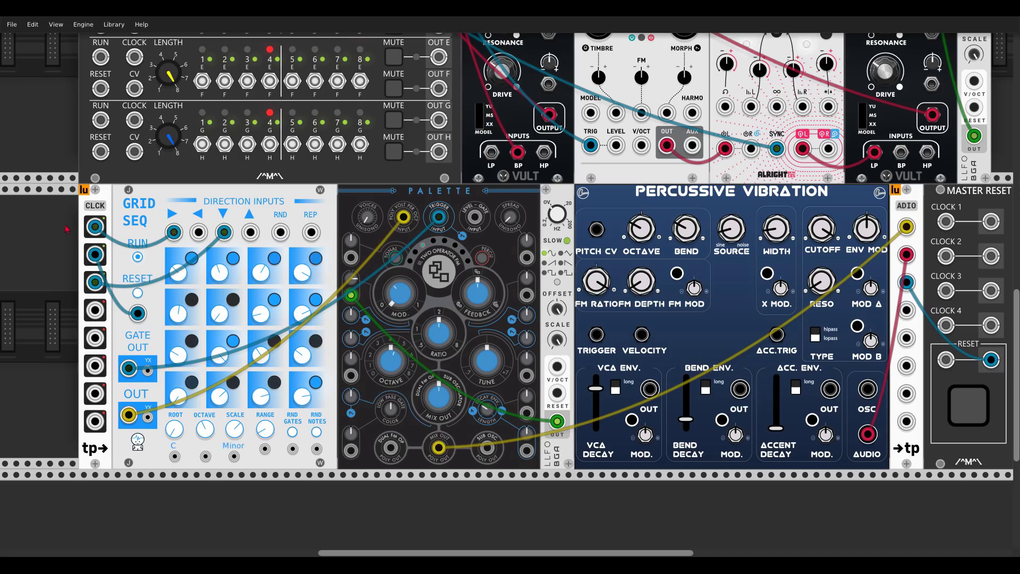
{"action": "left_click_drag", "start_coordinate": [48, 182], "coordinate": [219, 212]}
{"action": "scroll", "coordinate": [219, 212], "scroll_direction": "down", "scroll_amount": 3}
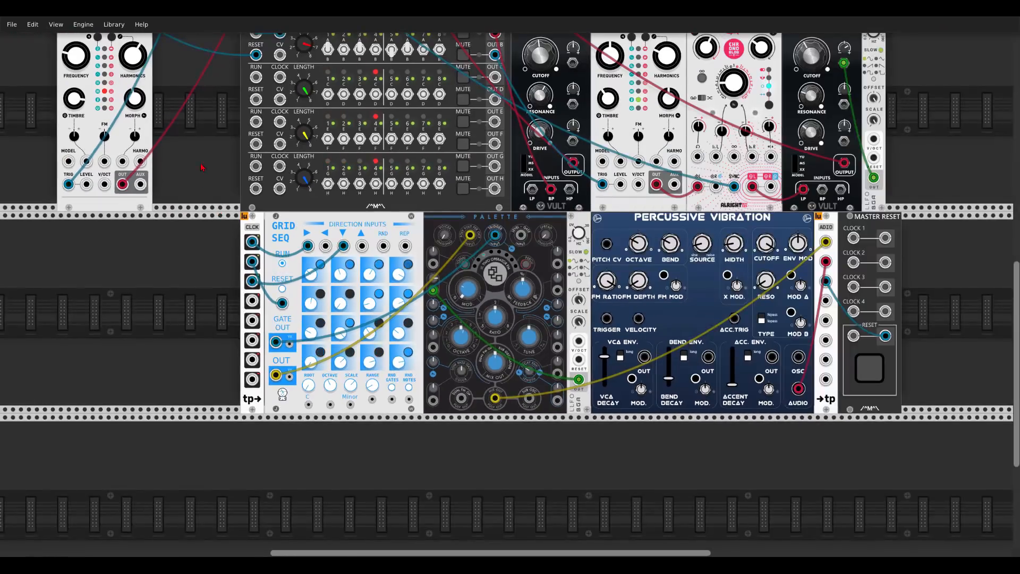
{"action": "left_click_drag", "start_coordinate": [203, 170], "coordinate": [379, 450]}
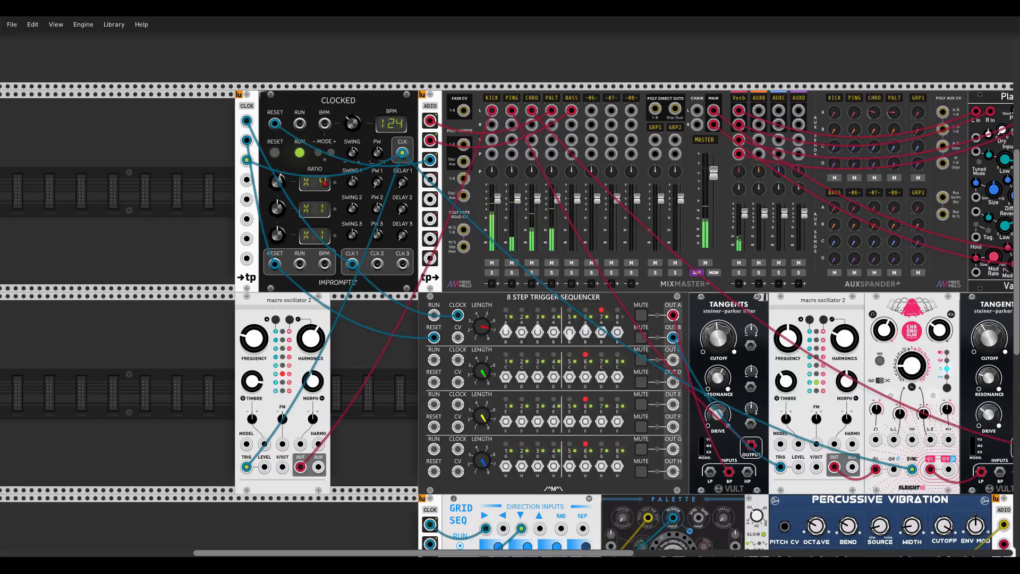
{"action": "scroll", "coordinate": [443, 374], "scroll_direction": "down", "scroll_amount": 4}
{"action": "scroll", "coordinate": [444, 374], "scroll_direction": "up", "scroll_amount": 3, "text": "ctrl"}
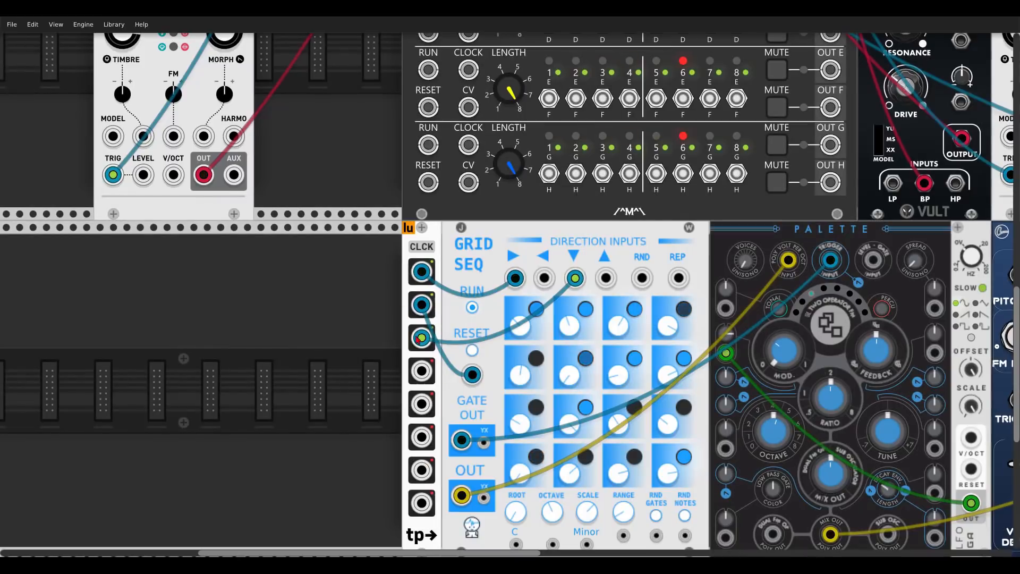
{"action": "scroll", "coordinate": [379, 301], "scroll_direction": "down", "scroll_amount": 3, "text": "ctrl"}
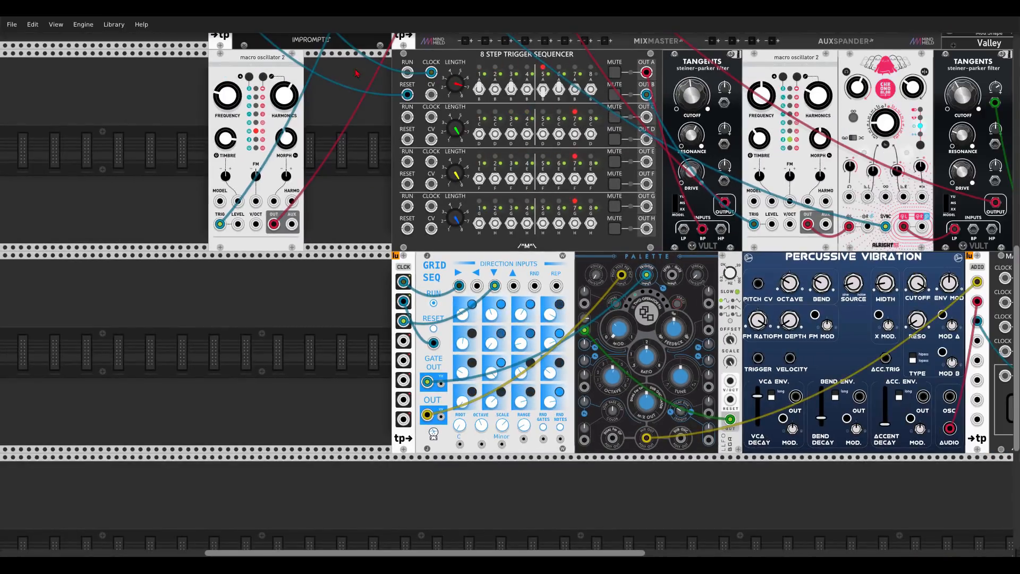
{"action": "scroll", "coordinate": [339, 303], "scroll_direction": "up", "scroll_amount": 3, "text": "ctrl"}
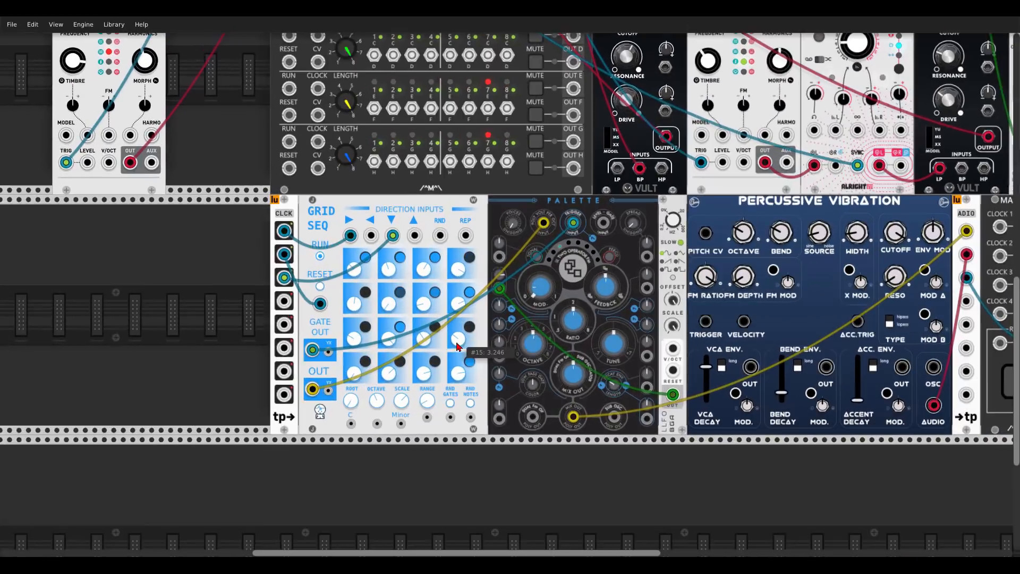
{"action": "scroll", "coordinate": [489, 172], "scroll_direction": "right", "scroll_amount": 1}
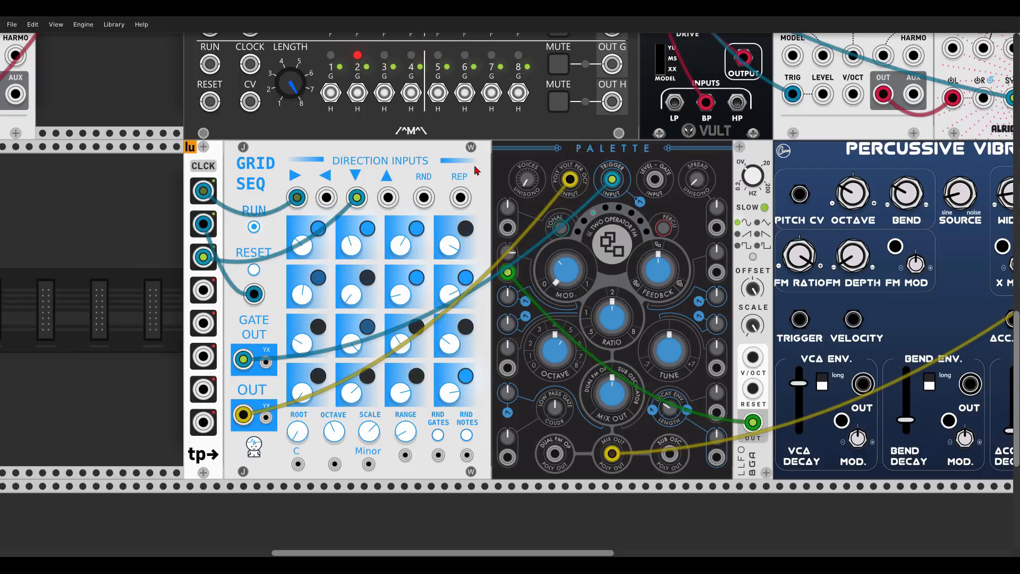
{"action": "scroll", "coordinate": [769, 151], "scroll_direction": "right", "scroll_amount": 3}
{"action": "left_click_drag", "start_coordinate": [769, 151], "coordinate": [664, 139]}
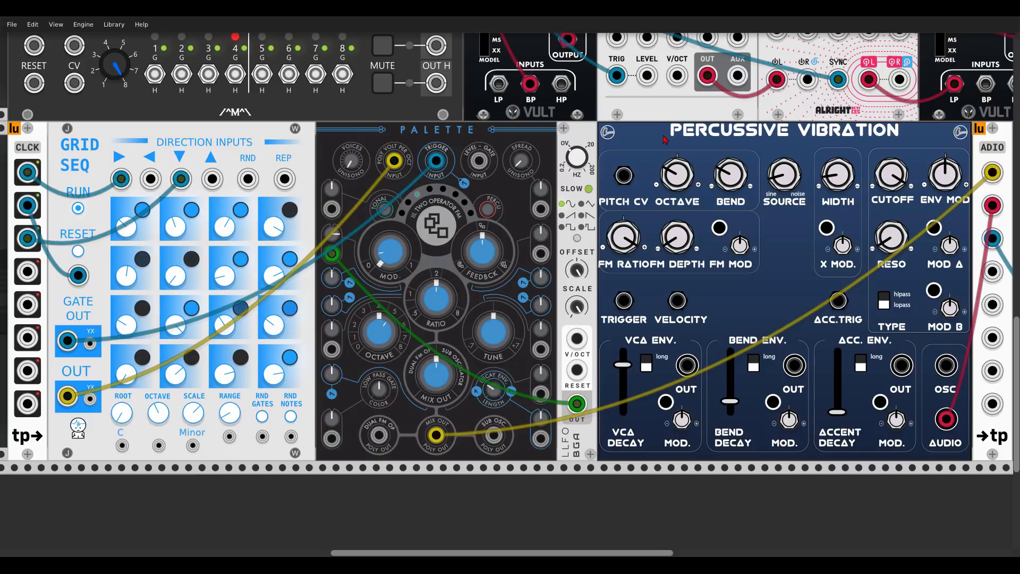
Step: Search the module library for "switch" and add the Bogaudio 1:8 sequential switch to the empty row below Palette
{"action": "scroll", "coordinate": [663, 140], "scroll_direction": "down", "scroll_amount": 5}
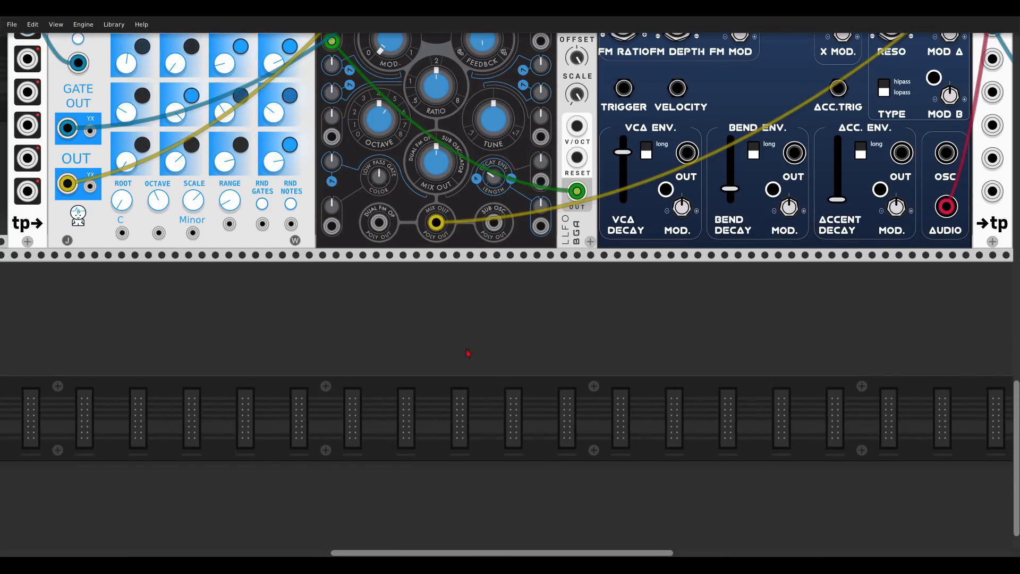
{"action": "right_click", "coordinate": [466, 352]}
{"action": "type", "text": "switch"}
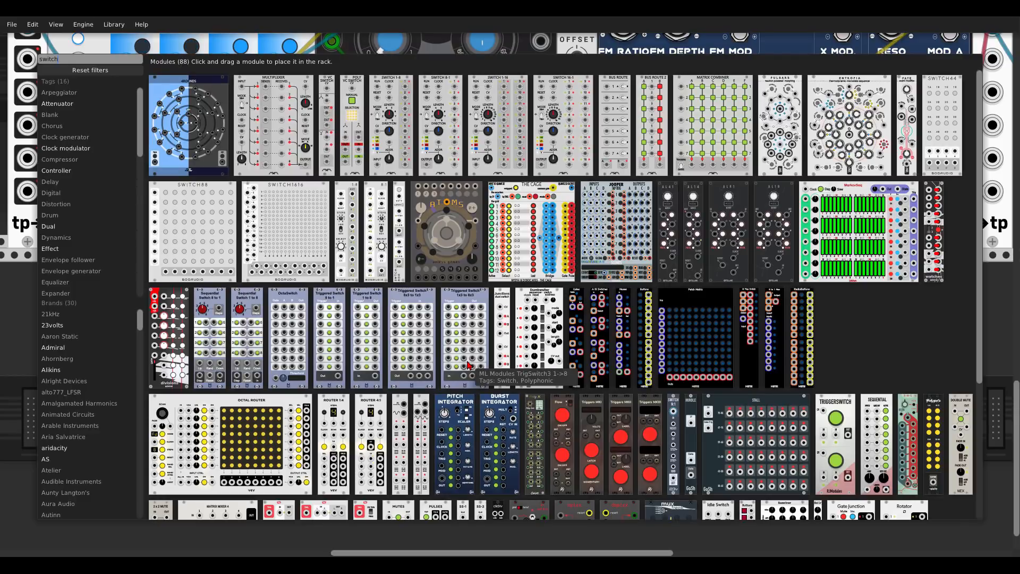
{"action": "left_click_drag", "start_coordinate": [348, 231], "coordinate": [345, 301]}
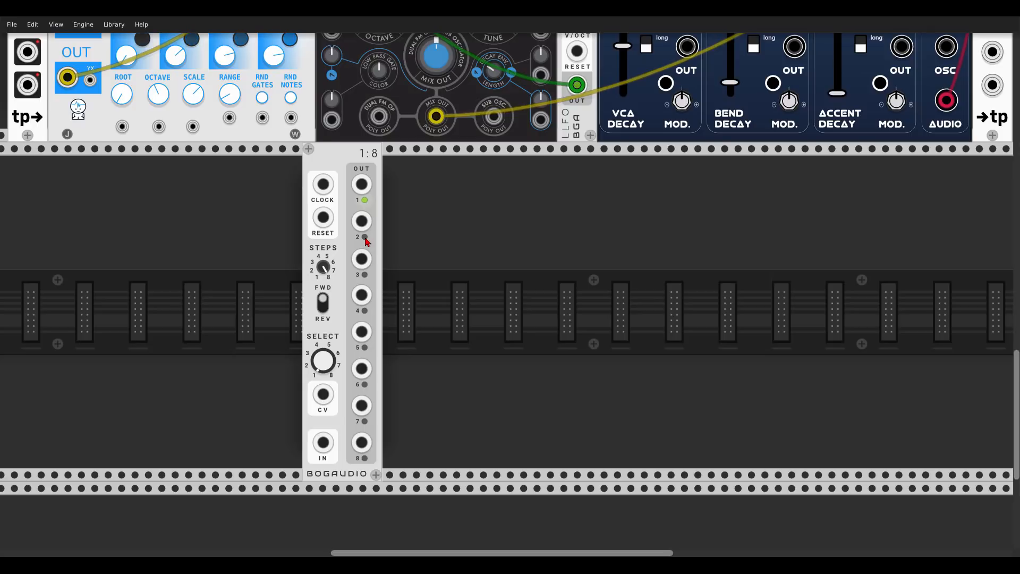
Step: Patch Grid Seq's GATE OUT to both the IN and CLOCK inputs of the 1:8 switch
{"action": "scroll", "coordinate": [365, 238], "scroll_direction": "down", "scroll_amount": 1}
{"action": "left_click_drag", "start_coordinate": [276, 210], "coordinate": [319, 394]}
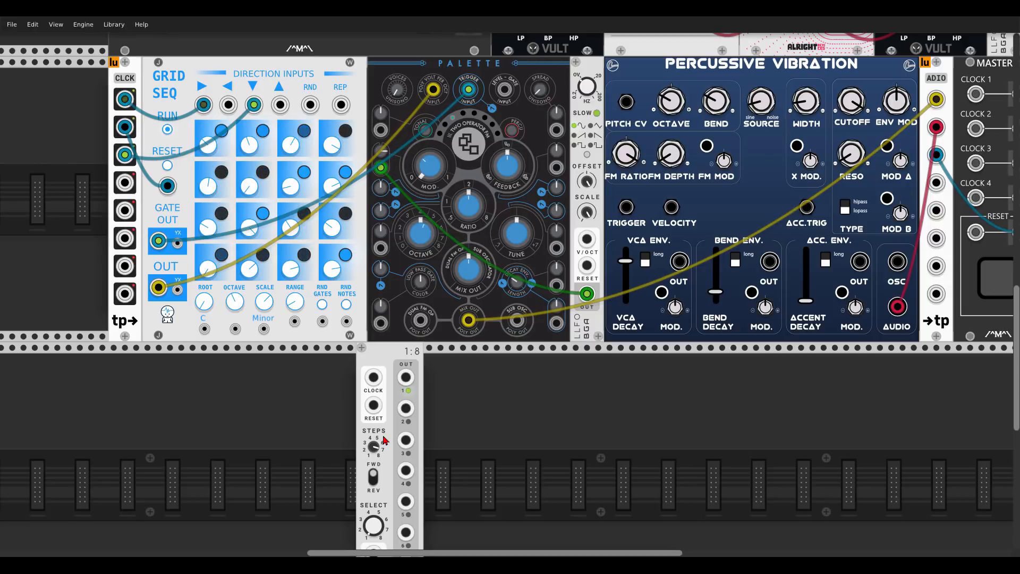
{"action": "scroll", "coordinate": [318, 399], "scroll_direction": "down", "scroll_amount": 2}
{"action": "scroll", "coordinate": [318, 399], "scroll_direction": "down", "scroll_amount": 1}
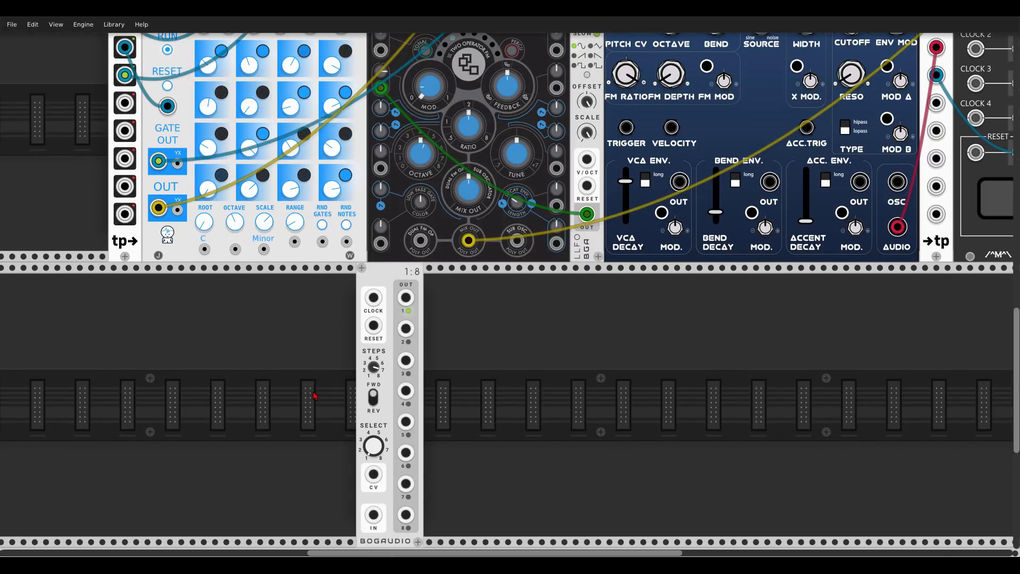
{"action": "left_click_drag", "start_coordinate": [375, 522], "coordinate": [158, 161]}
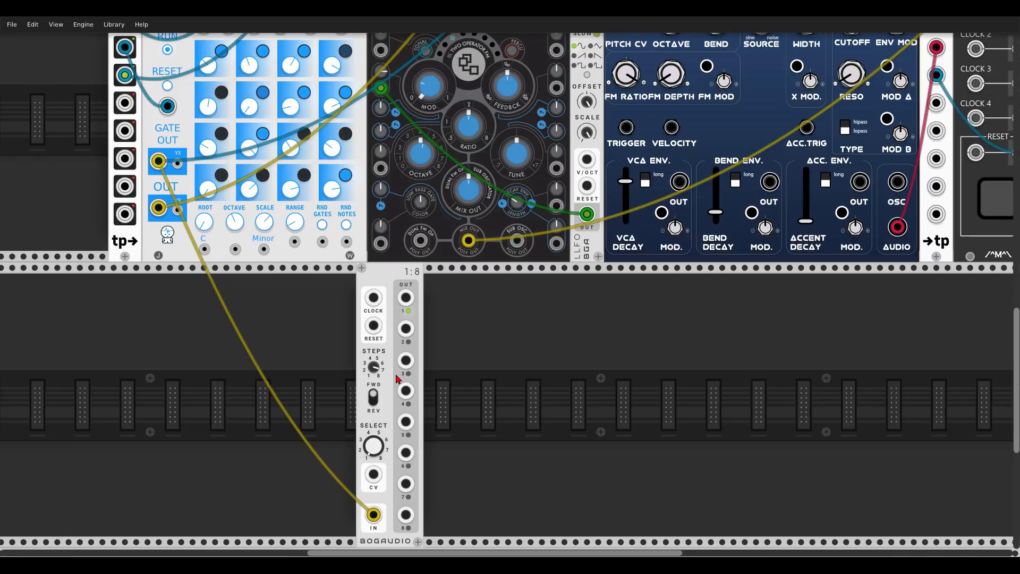
{"action": "left_click_drag", "start_coordinate": [371, 301], "coordinate": [165, 168]}
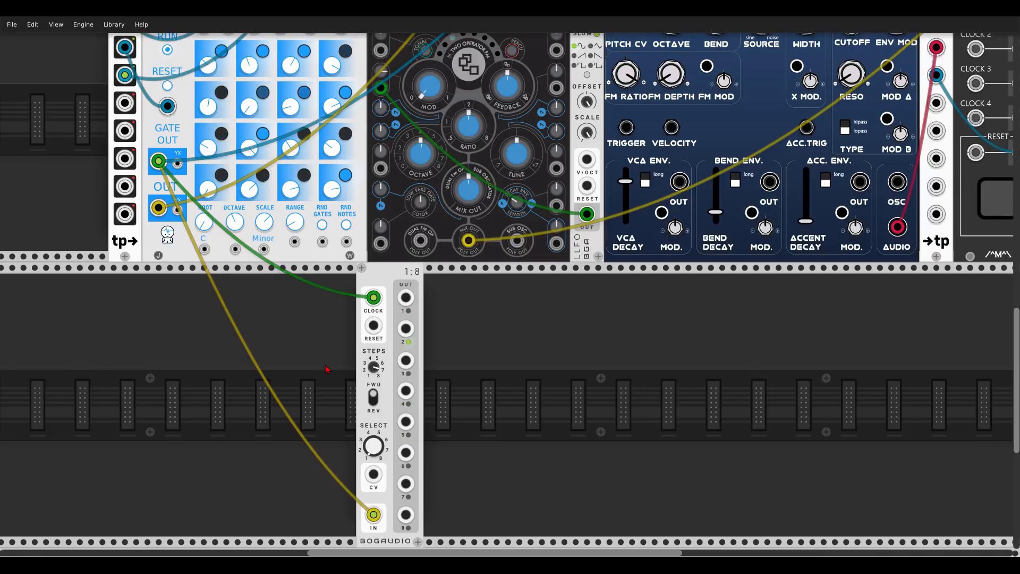
Step: Patch the CLCK teleport's second output to the 1:8 switch's RESET input and check the Master Reset module
{"action": "scroll", "coordinate": [298, 351], "scroll_direction": "up", "scroll_amount": 1}
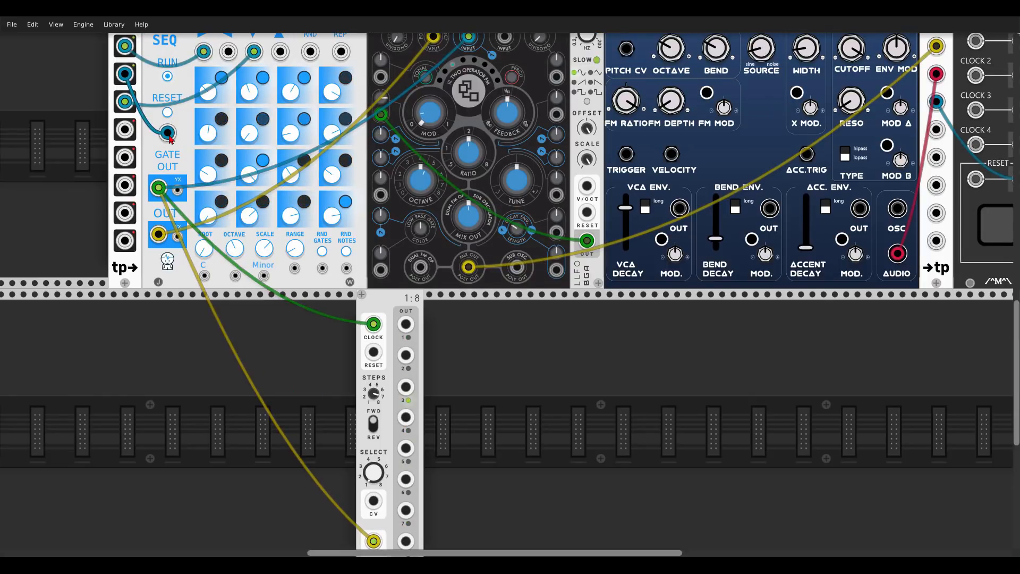
{"action": "left_click_drag", "start_coordinate": [125, 74], "coordinate": [373, 352]}
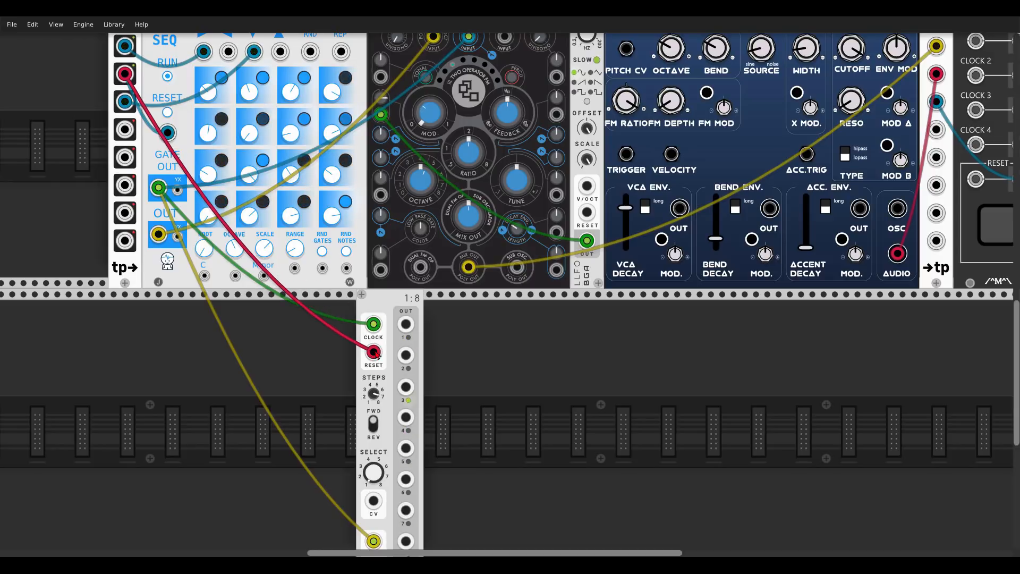
{"action": "left_click_drag", "start_coordinate": [733, 422], "coordinate": [477, 444]}
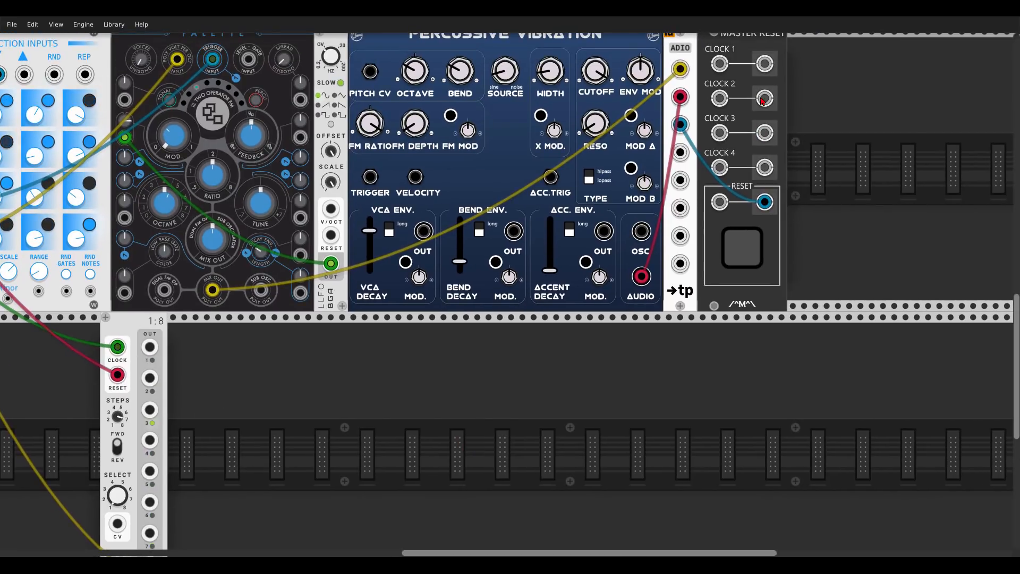
{"action": "scroll", "coordinate": [789, 132], "scroll_direction": "up", "scroll_amount": 1}
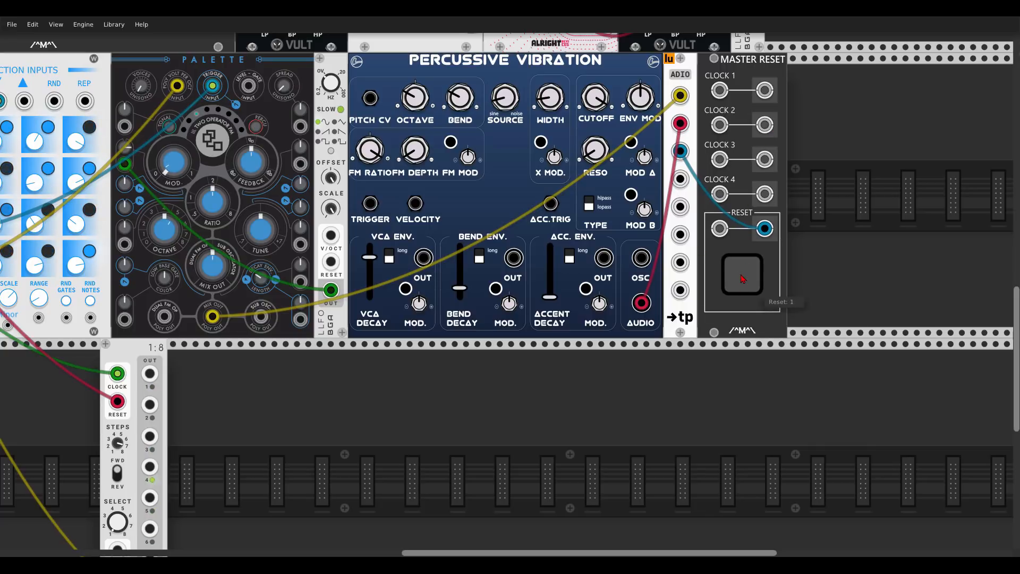
{"action": "left_click_drag", "start_coordinate": [350, 391], "coordinate": [618, 316]}
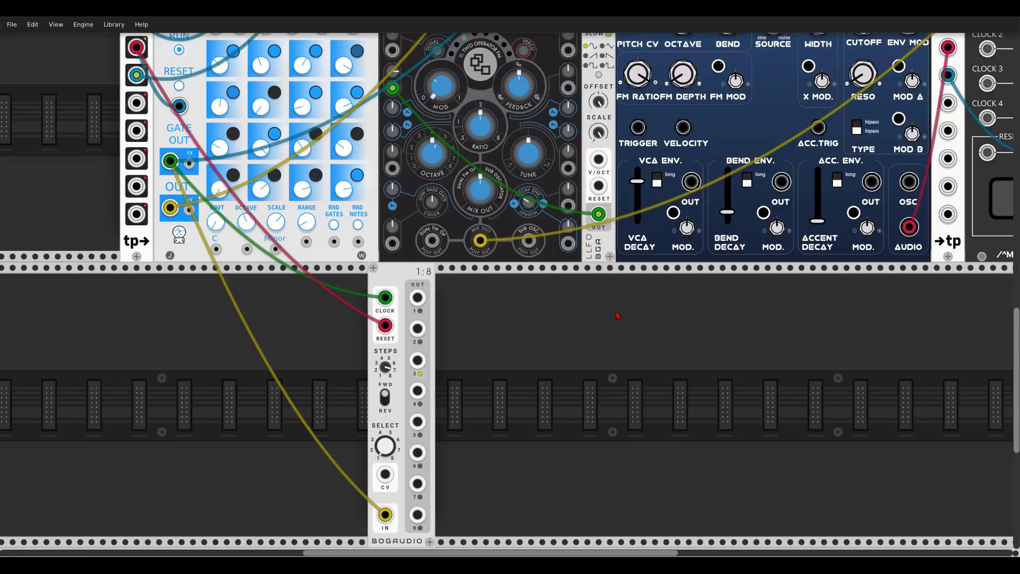
Step: Search the module library for "bin" and place two Grayscale Binary logic modules side by side next to the 1:8 switch
{"action": "right_click", "coordinate": [549, 363]}
{"action": "type", "text": "bin"}
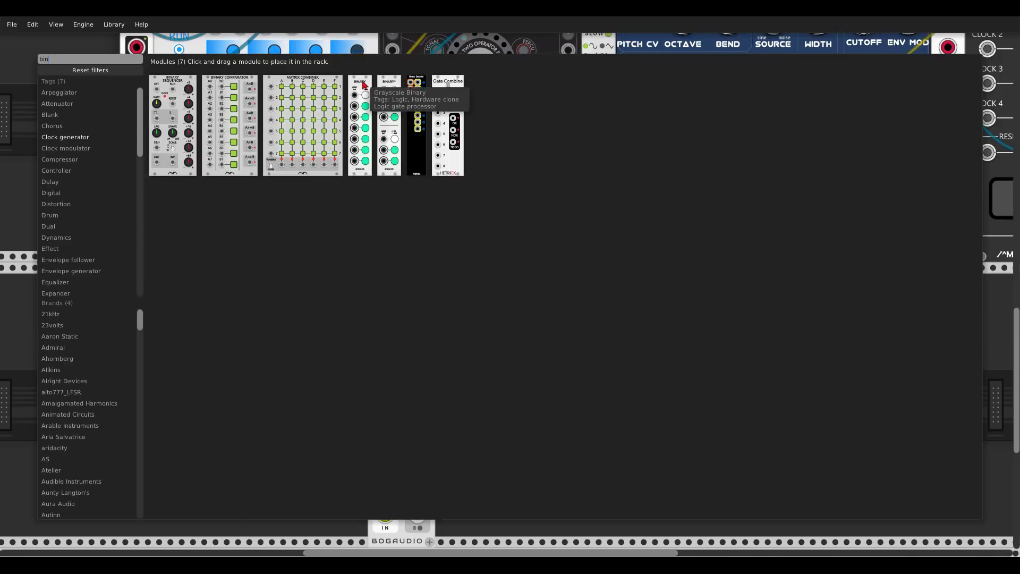
{"action": "left_click_drag", "start_coordinate": [447, 170], "coordinate": [449, 299]}
{"action": "key", "text": "ctrl+d"}
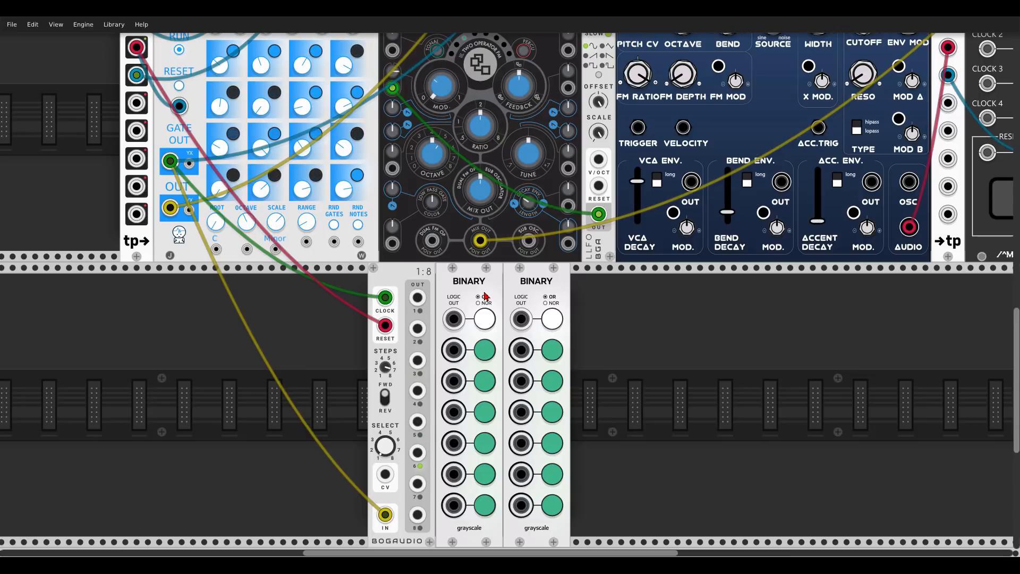
Step: Patch outputs 1, 3 and 6 of the 1:8 switch to the first Binary's top three inputs and its LOGIC OUT to Palette's TRIGGER
{"action": "left_click_drag", "start_coordinate": [418, 298], "coordinate": [454, 380]}
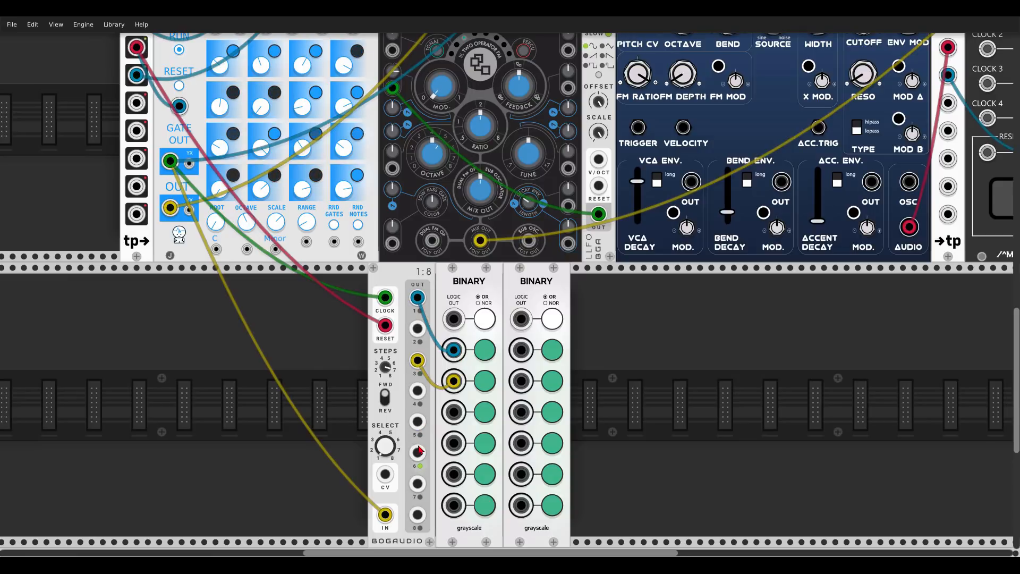
{"action": "left_click_drag", "start_coordinate": [419, 450], "coordinate": [452, 412]}
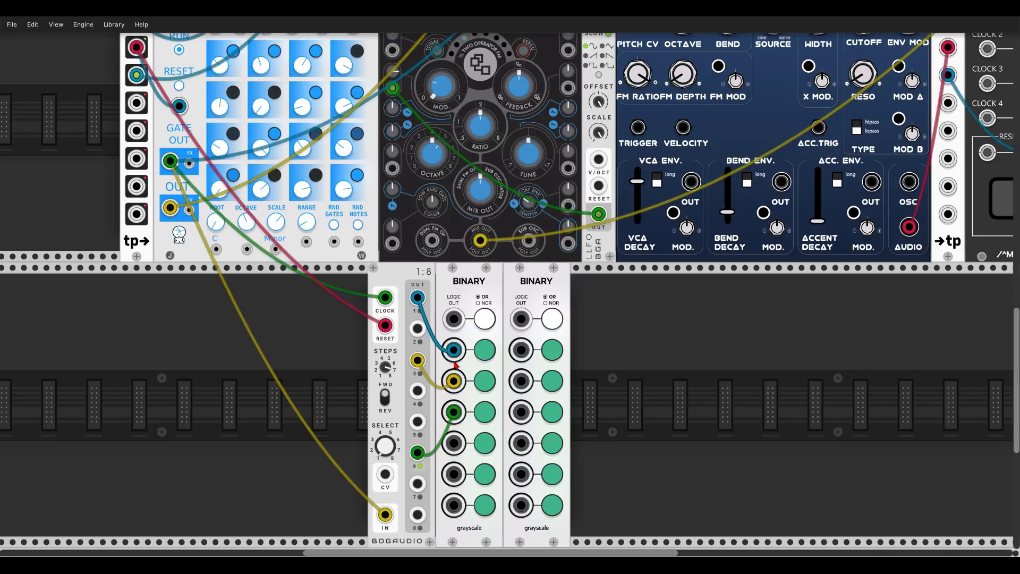
{"action": "scroll", "coordinate": [455, 364], "scroll_direction": "up", "scroll_amount": 3}
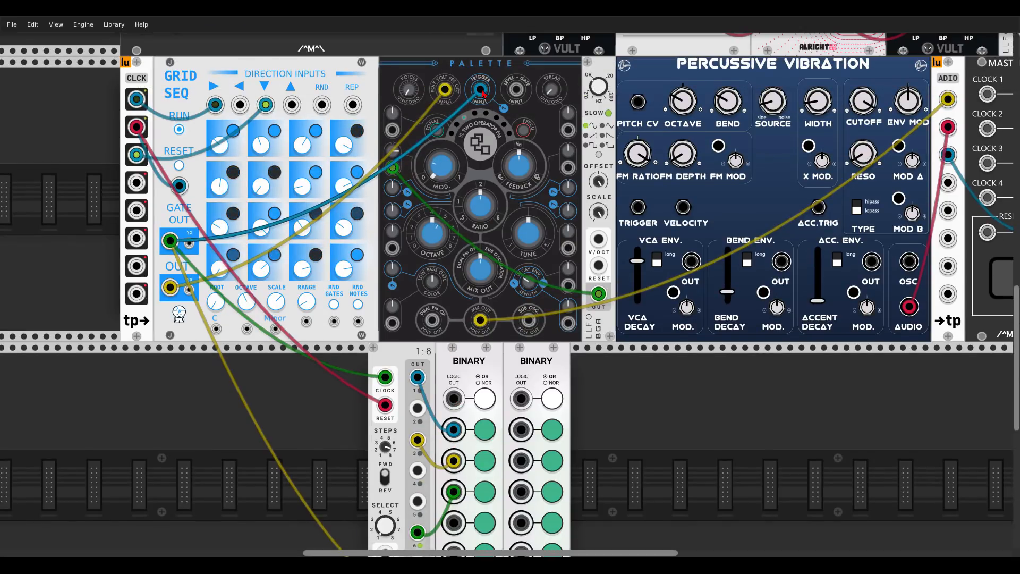
{"action": "left_click_drag", "start_coordinate": [482, 91], "coordinate": [453, 398]}
{"action": "scroll", "coordinate": [469, 378], "scroll_direction": "down", "scroll_amount": 3}
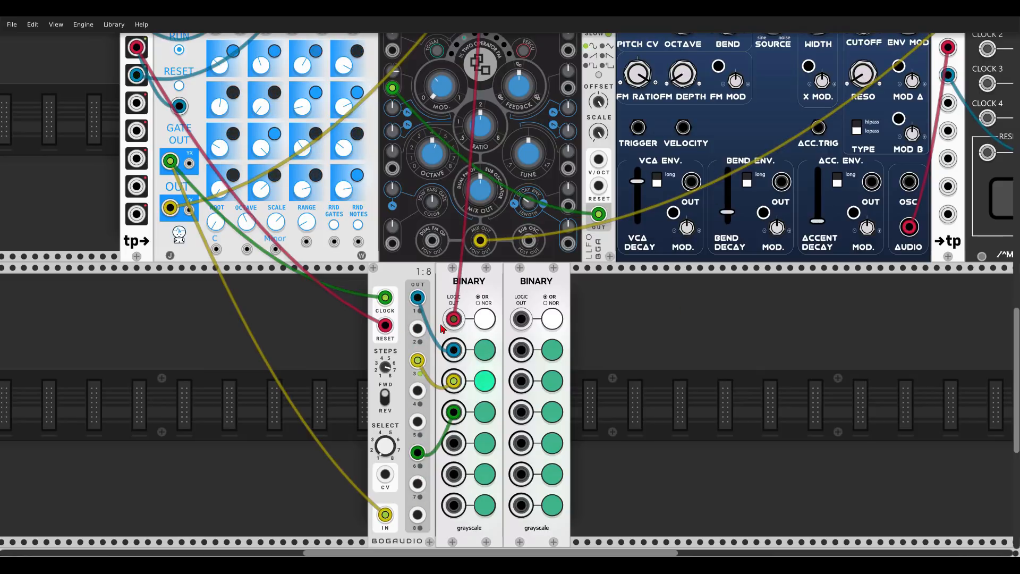
Step: Patch outputs 2, 4, 5 and 7 of the 1:8 switch to the first four inputs of the second Binary
{"action": "scroll", "coordinate": [441, 328], "scroll_direction": "up", "scroll_amount": 2}
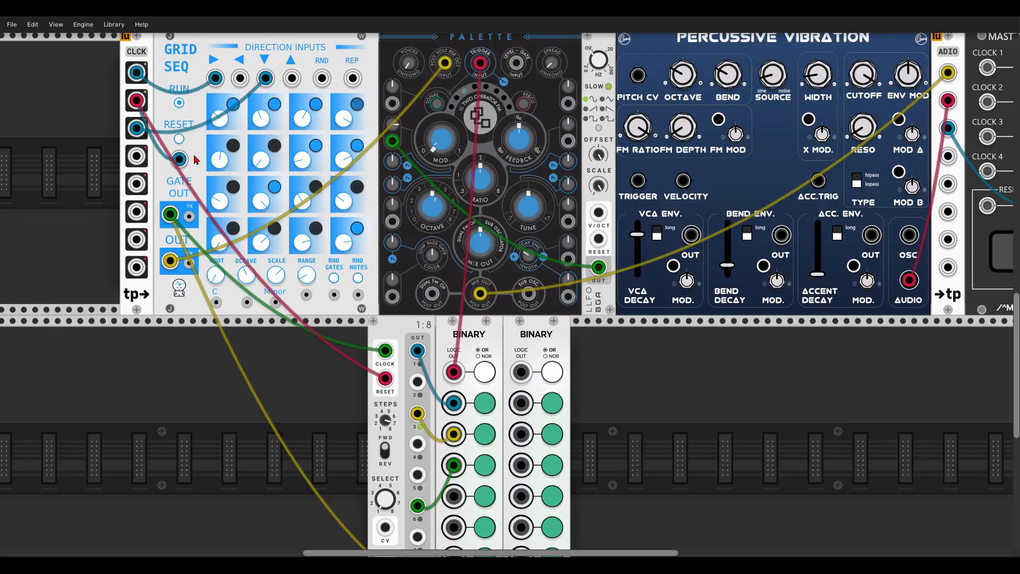
{"action": "scroll", "coordinate": [196, 160], "scroll_direction": "down", "scroll_amount": 2}
{"action": "left_click_drag", "start_coordinate": [418, 328], "coordinate": [521, 349]}
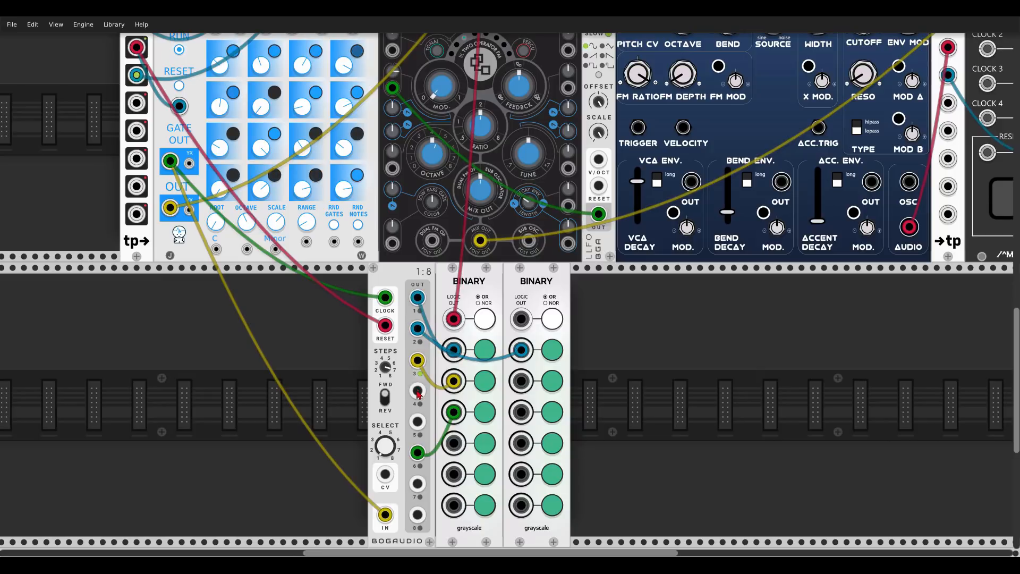
{"action": "left_click_drag", "start_coordinate": [418, 391], "coordinate": [521, 381]}
{"action": "left_click_drag", "start_coordinate": [418, 421], "coordinate": [521, 412]}
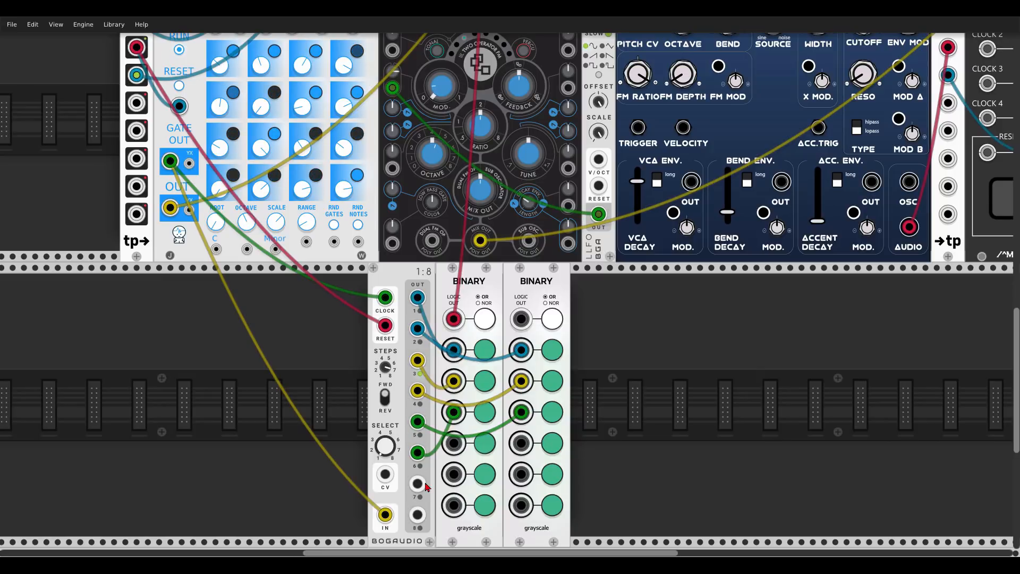
{"action": "left_click_drag", "start_coordinate": [418, 484], "coordinate": [521, 443]}
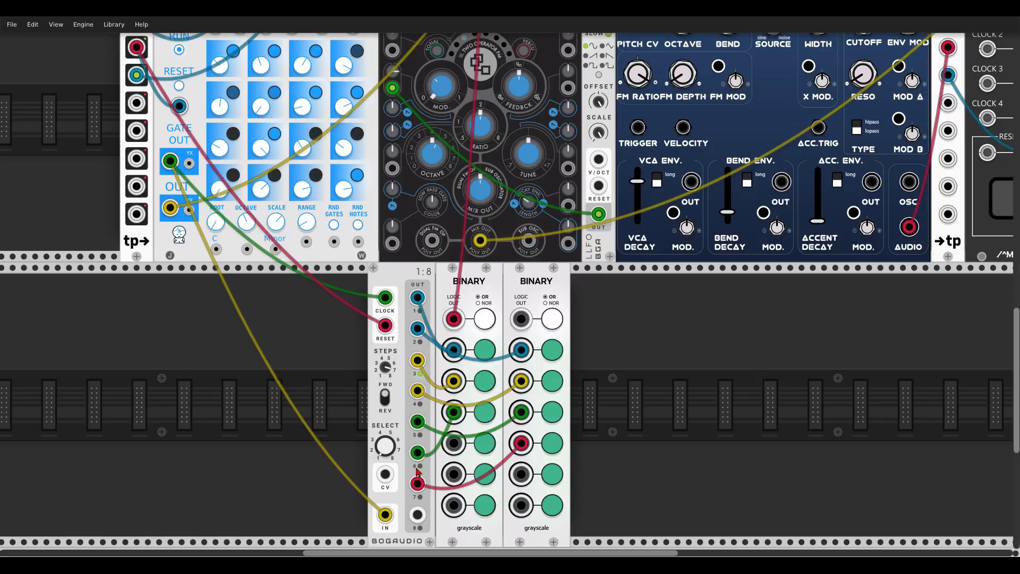
Step: Patch the second Binary's LOGIC OUT to the TRIGGER input of Percussive Vibration
{"action": "scroll", "coordinate": [513, 356], "scroll_direction": "up", "scroll_amount": 2}
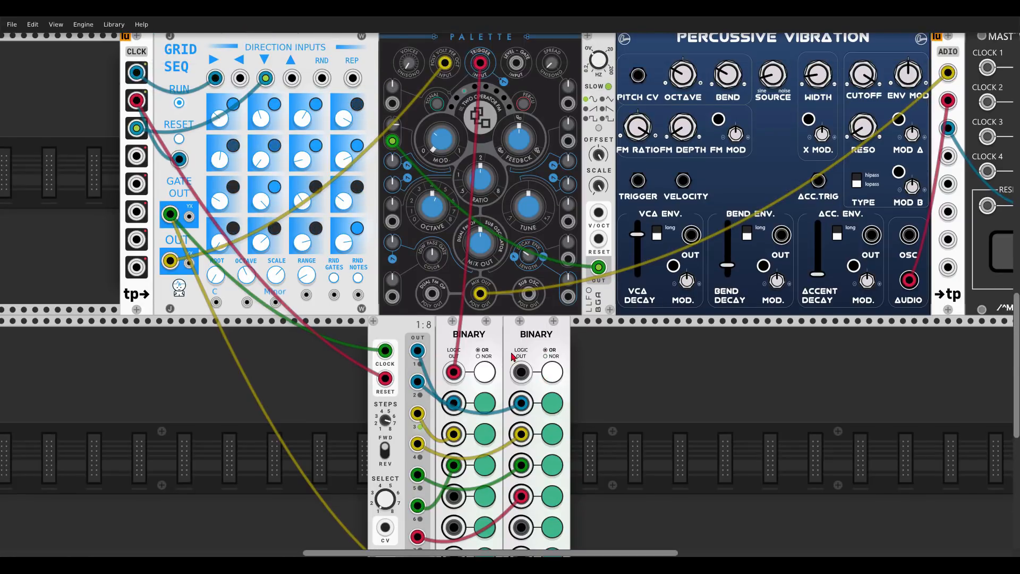
{"action": "left_click_drag", "start_coordinate": [521, 371], "coordinate": [636, 186]}
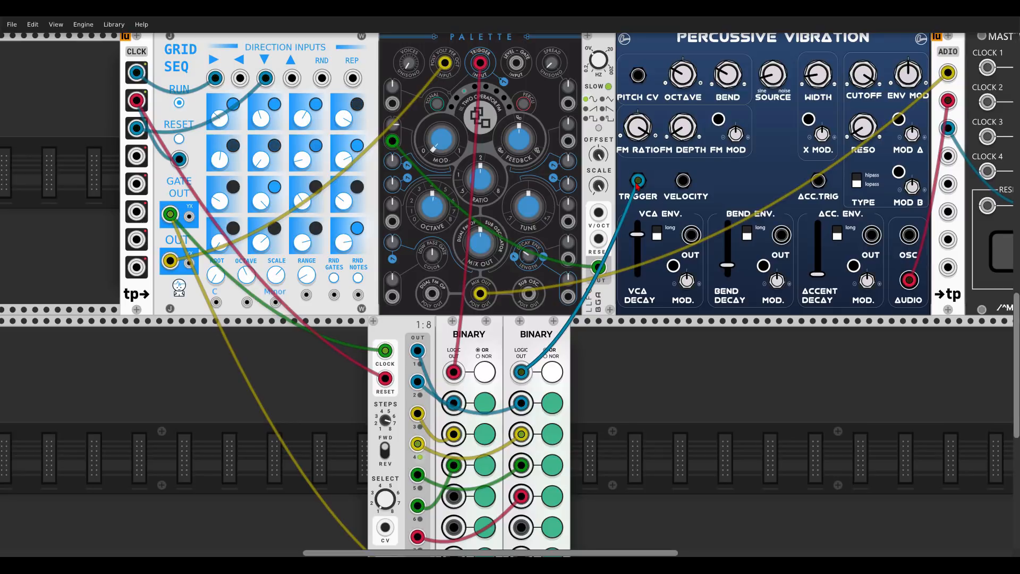
{"action": "scroll", "coordinate": [629, 276], "scroll_direction": "down", "scroll_amount": 4}
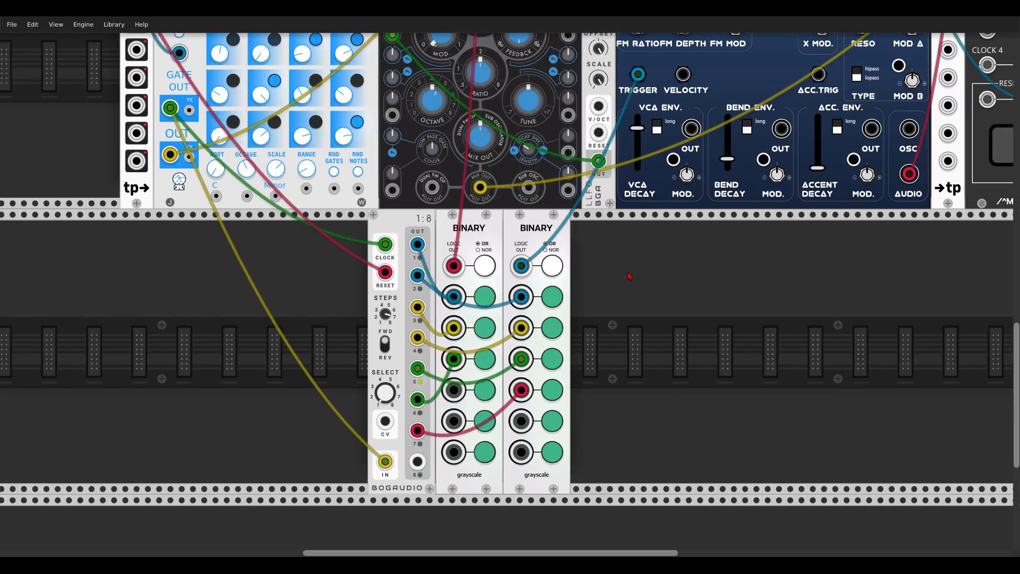
Step: Try muting different inputs on both Binary modules, and unmute them all again
{"action": "scroll", "coordinate": [629, 276], "scroll_direction": "up", "scroll_amount": 2}
{"action": "scroll", "coordinate": [629, 276], "scroll_direction": "right", "scroll_amount": 1}
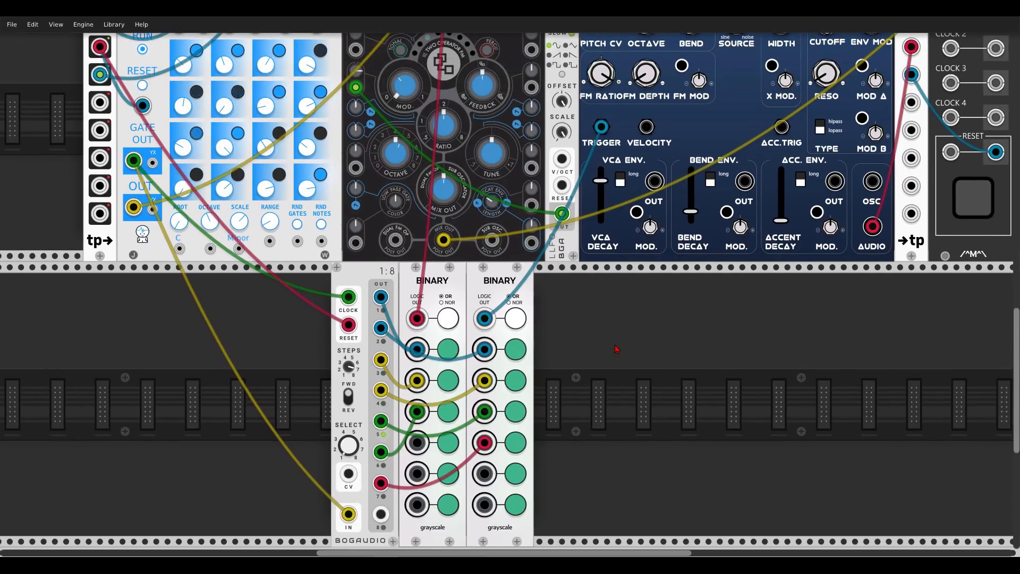
{"action": "scroll", "coordinate": [617, 349], "scroll_direction": "down", "scroll_amount": 2}
{"action": "left_click_drag", "start_coordinate": [671, 311], "coordinate": [629, 322]}
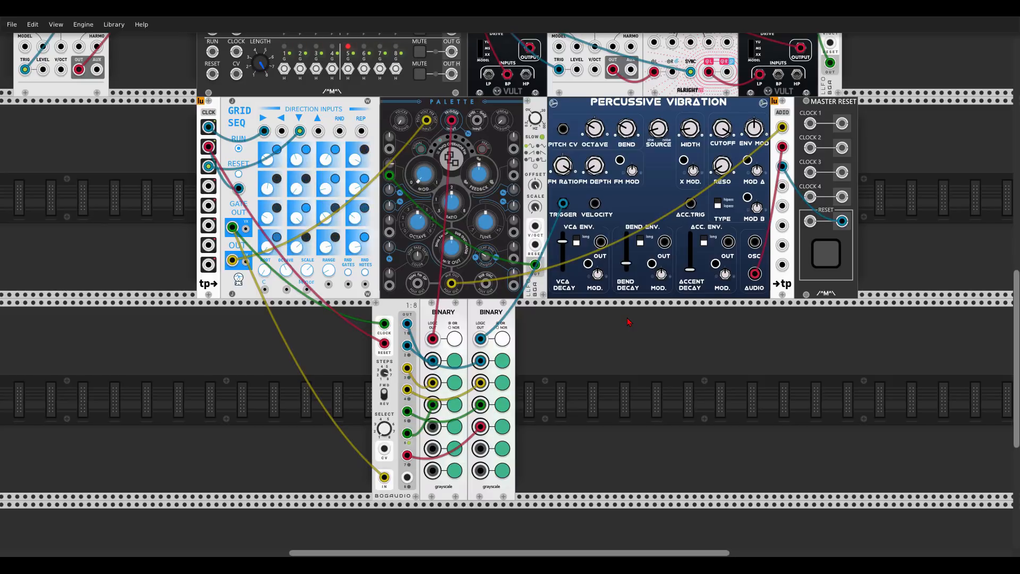
{"action": "scroll", "coordinate": [627, 322], "scroll_direction": "up", "scroll_amount": 4}
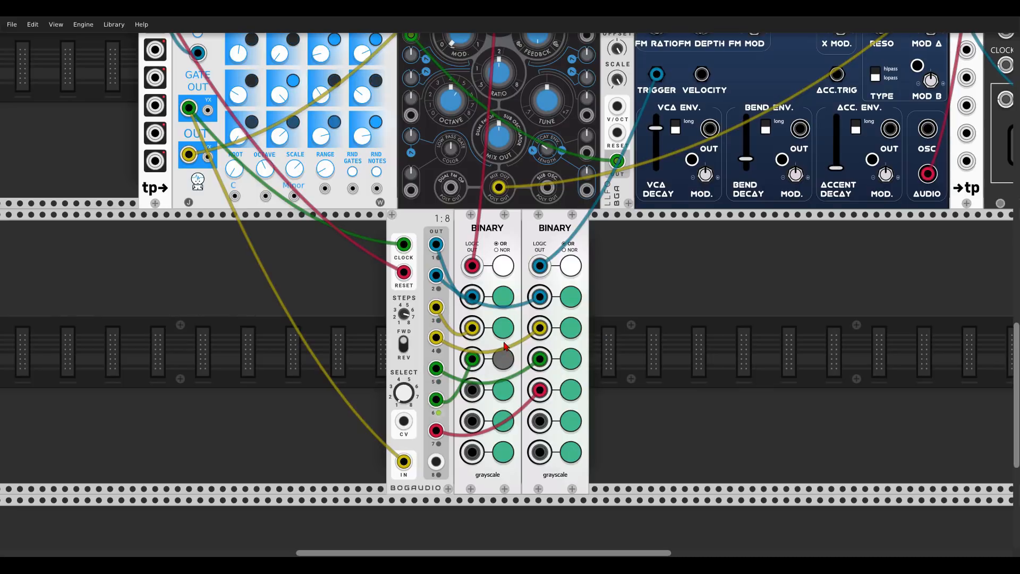
{"action": "left_click", "coordinate": [567, 389]}
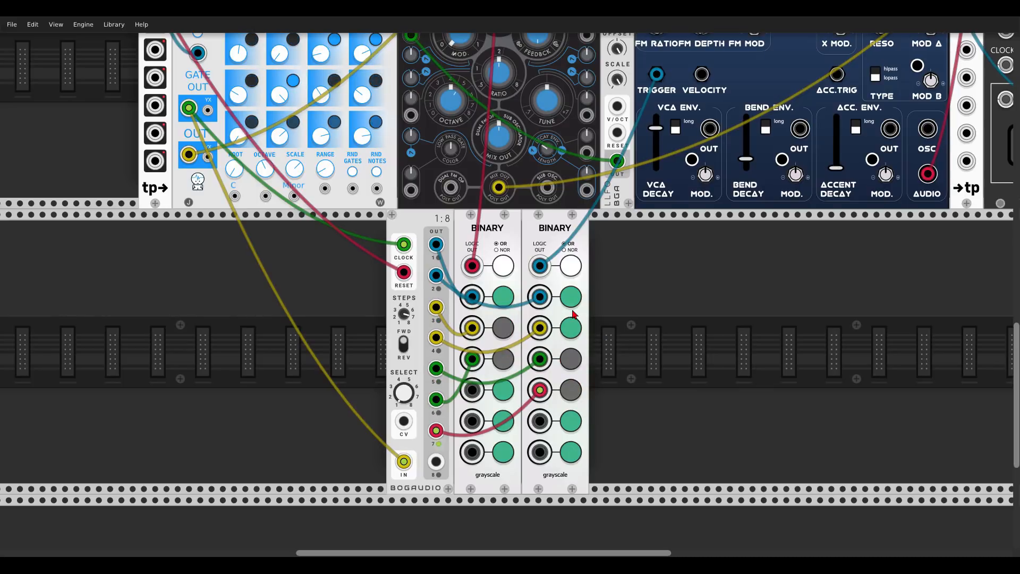
{"action": "left_click", "coordinate": [573, 307]}
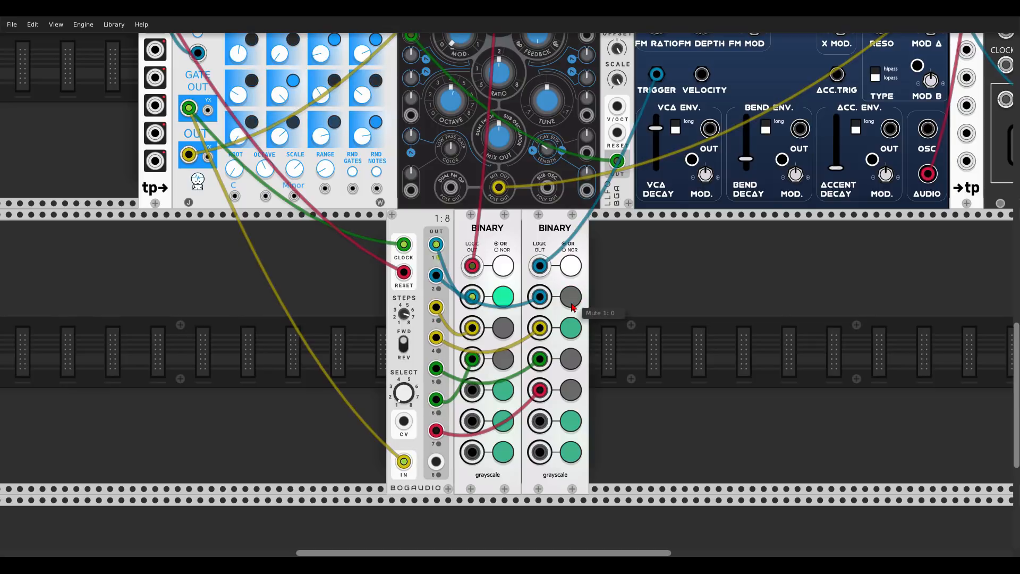
{"action": "left_click", "coordinate": [504, 334]}
{"action": "left_click", "coordinate": [565, 366]}
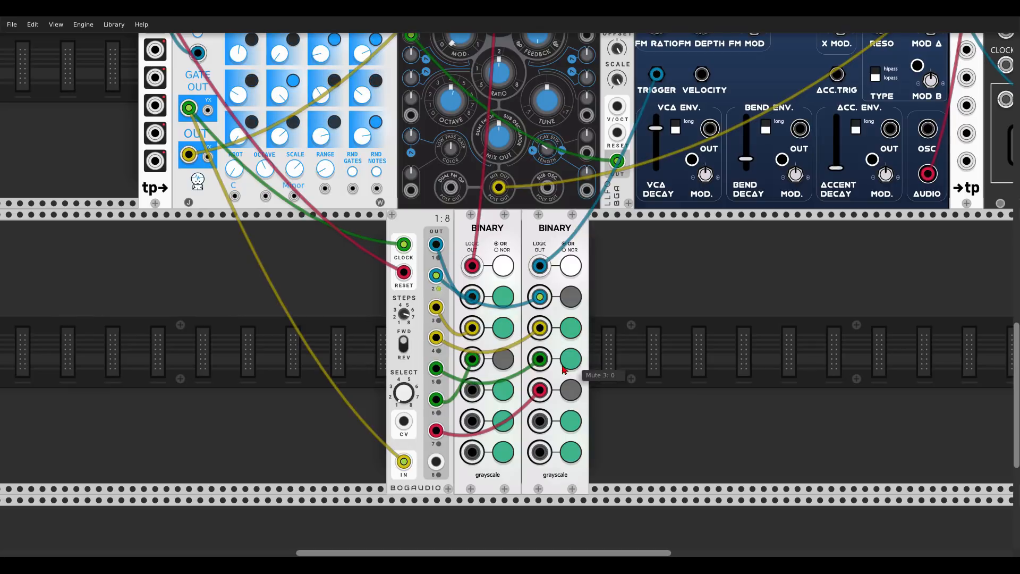
{"action": "left_click", "coordinate": [568, 300]}
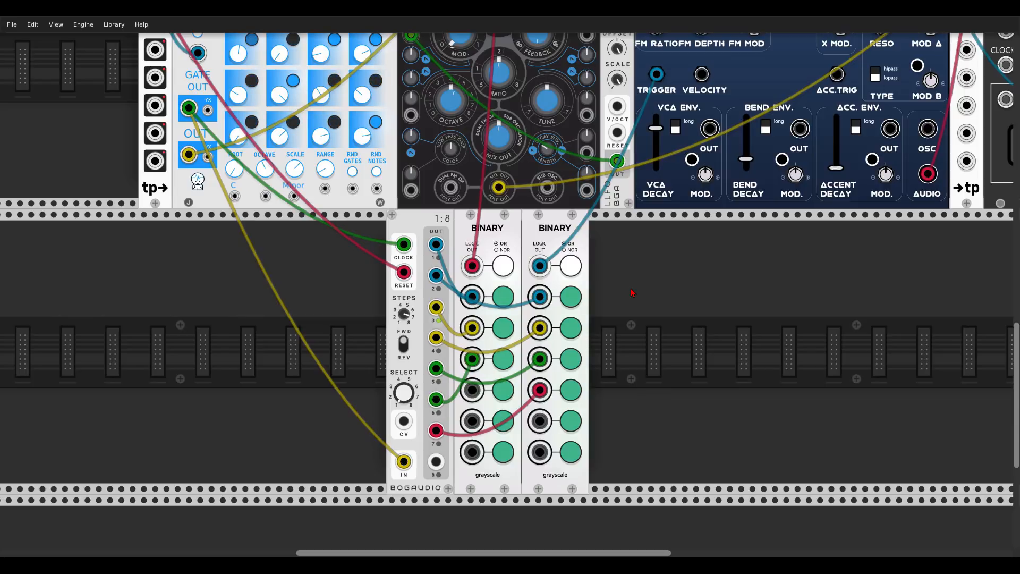
Step: Rework the A/B step switches in the first row of the 8 Step Trigger Sequencer, setting step 2 to A
{"action": "scroll", "coordinate": [378, 332], "scroll_direction": "up", "scroll_amount": 10}
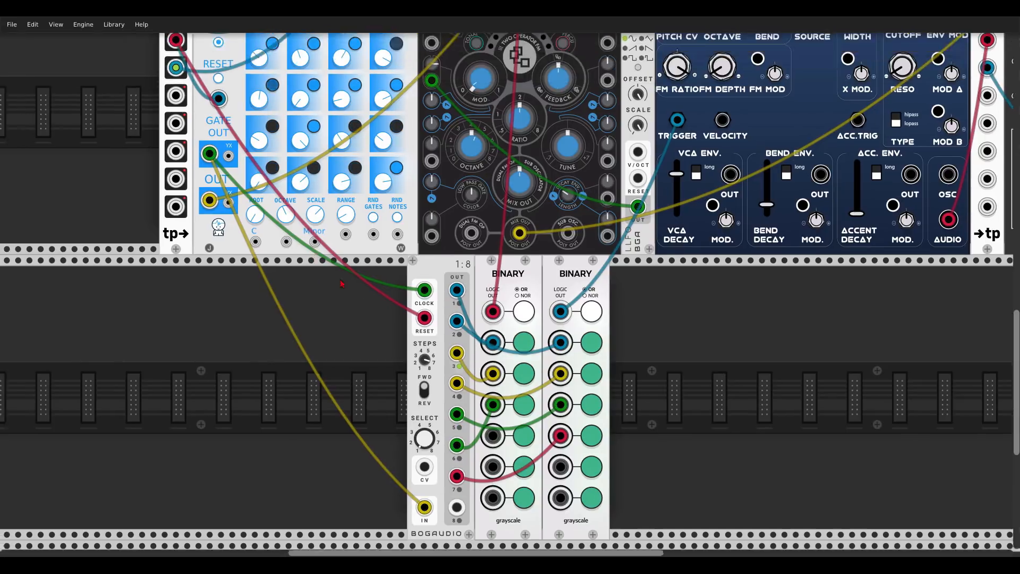
{"action": "scroll", "coordinate": [378, 332], "scroll_direction": "left", "scroll_amount": 5}
{"action": "scroll", "coordinate": [378, 332], "scroll_direction": "up", "scroll_amount": 1}
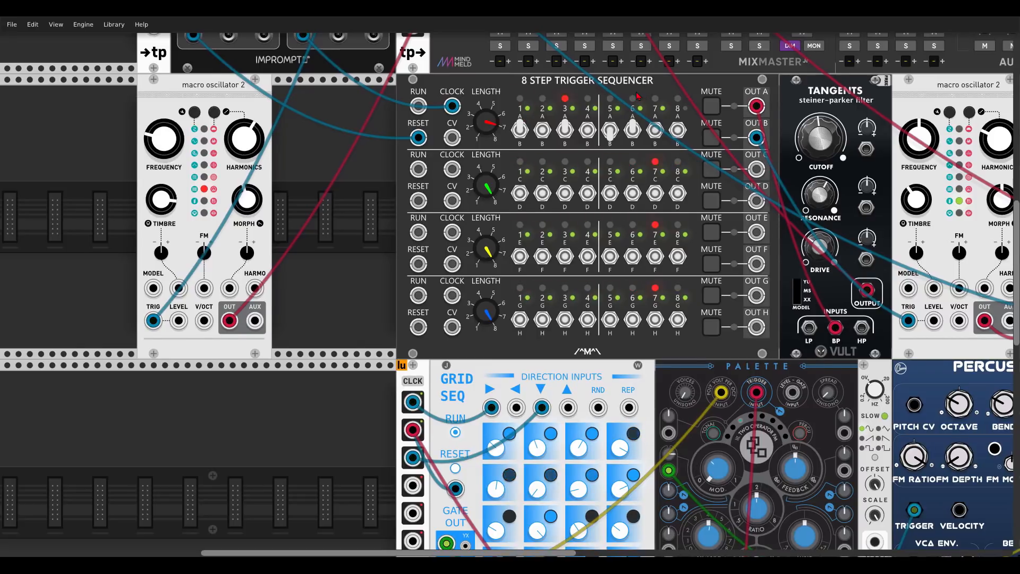
{"action": "scroll", "coordinate": [609, 105], "scroll_direction": "up", "scroll_amount": 1}
{"action": "scroll", "coordinate": [609, 105], "scroll_direction": "right", "scroll_amount": 3}
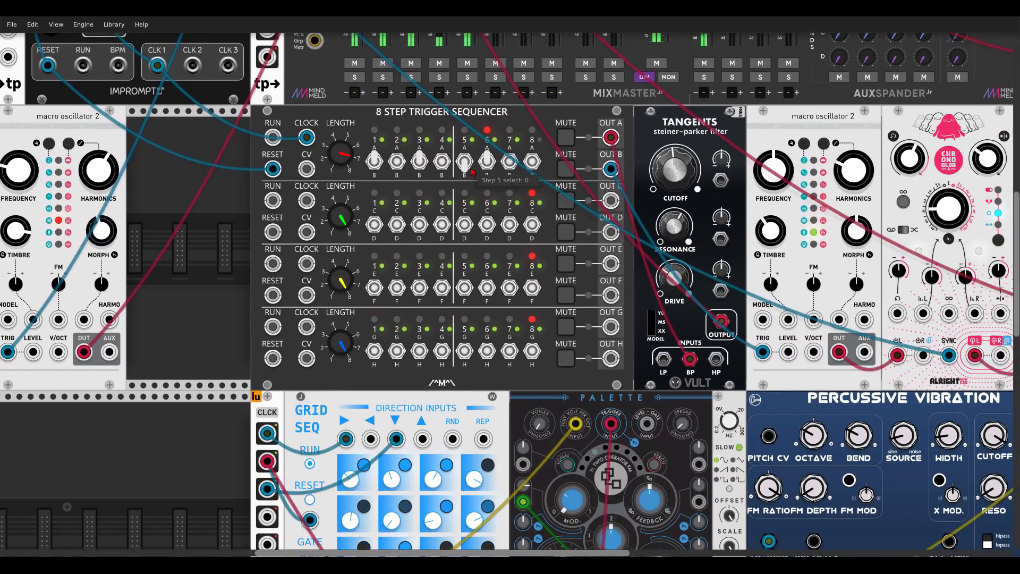
{"action": "left_click", "coordinate": [420, 161]}
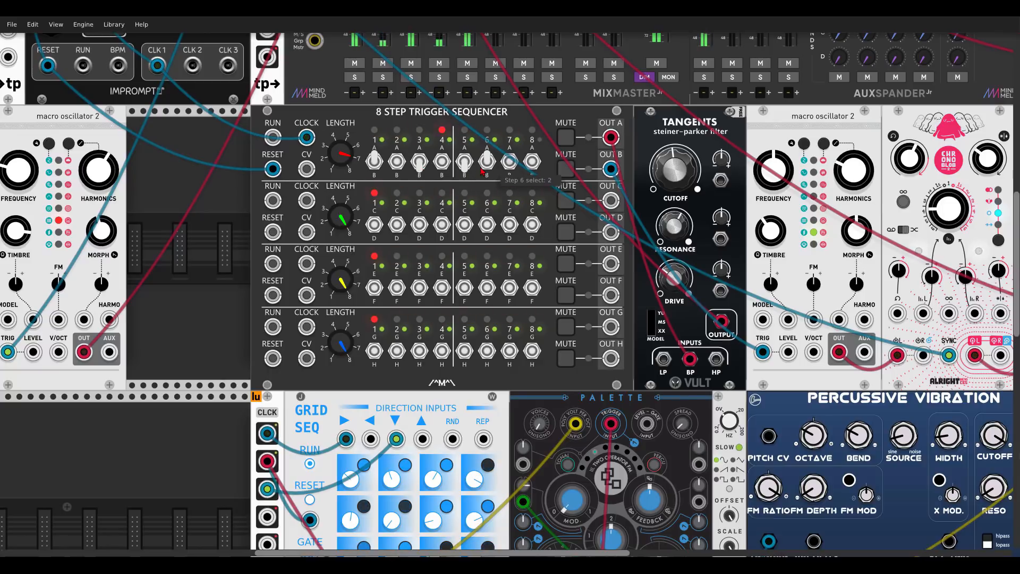
{"action": "left_click", "coordinate": [509, 162]}
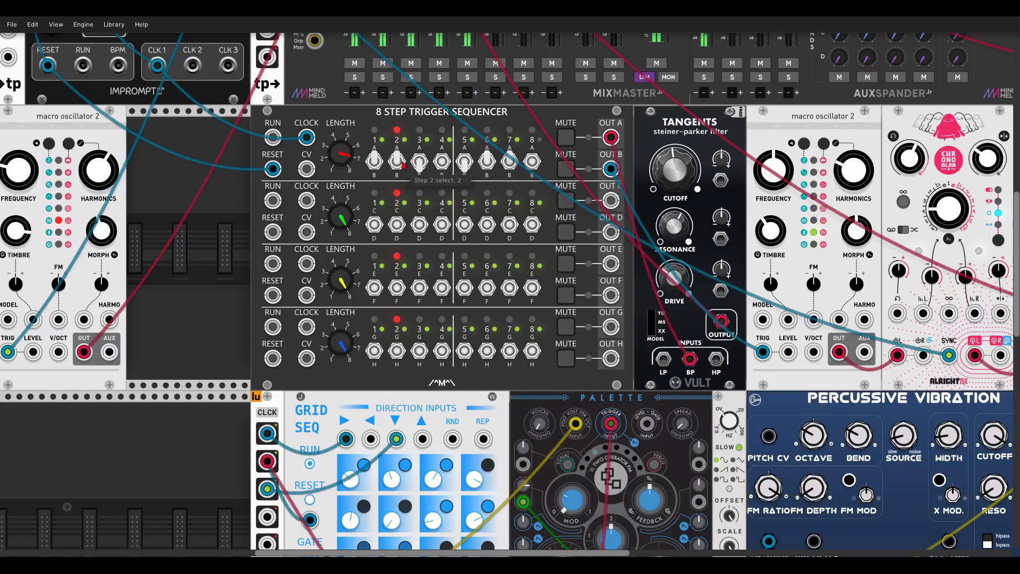
{"action": "left_click", "coordinate": [375, 161]}
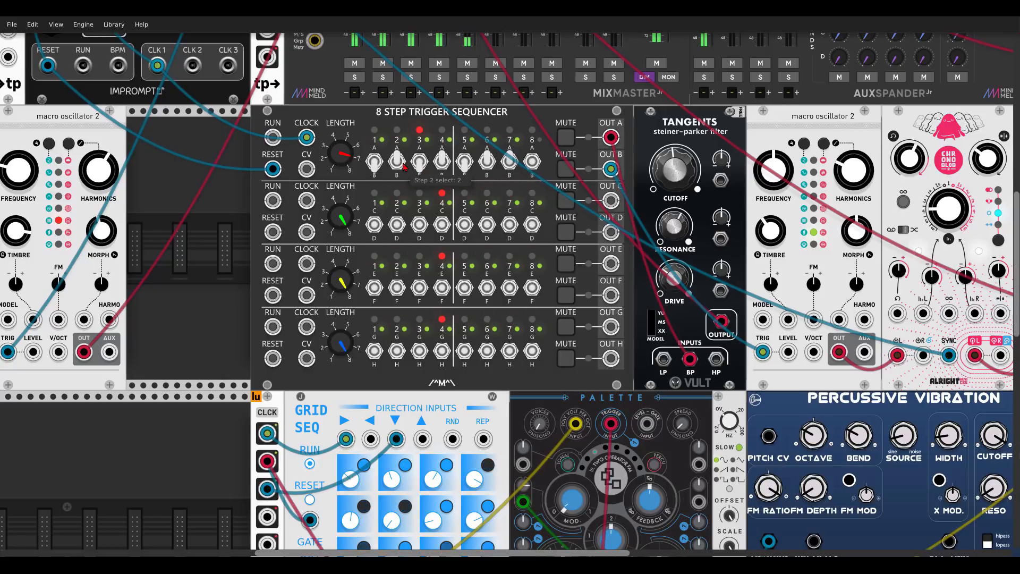
Step: Duplicate the 1:8 switch and place the copy just right of the two Binary modules
{"action": "scroll", "coordinate": [749, 429], "scroll_direction": "down", "scroll_amount": 5}
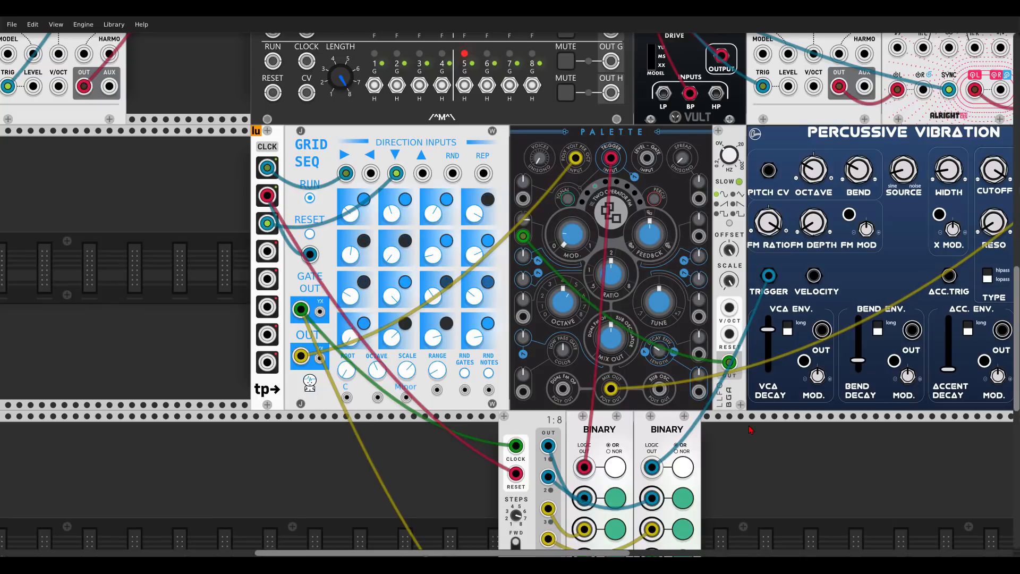
{"action": "left_click_drag", "start_coordinate": [769, 444], "coordinate": [672, 338]}
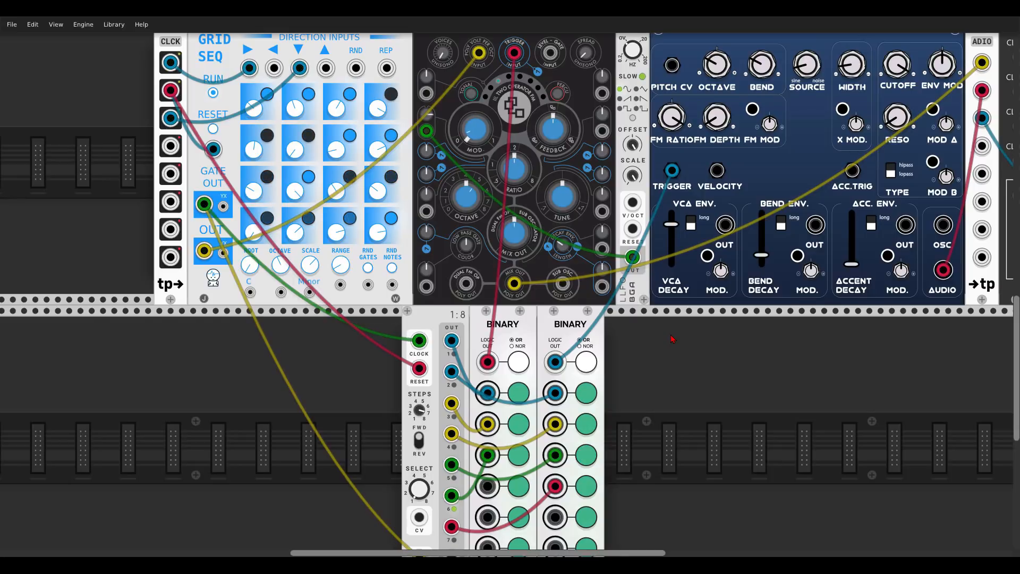
{"action": "scroll", "coordinate": [672, 339], "scroll_direction": "down", "scroll_amount": 2}
{"action": "key", "text": "ctrl+d"}
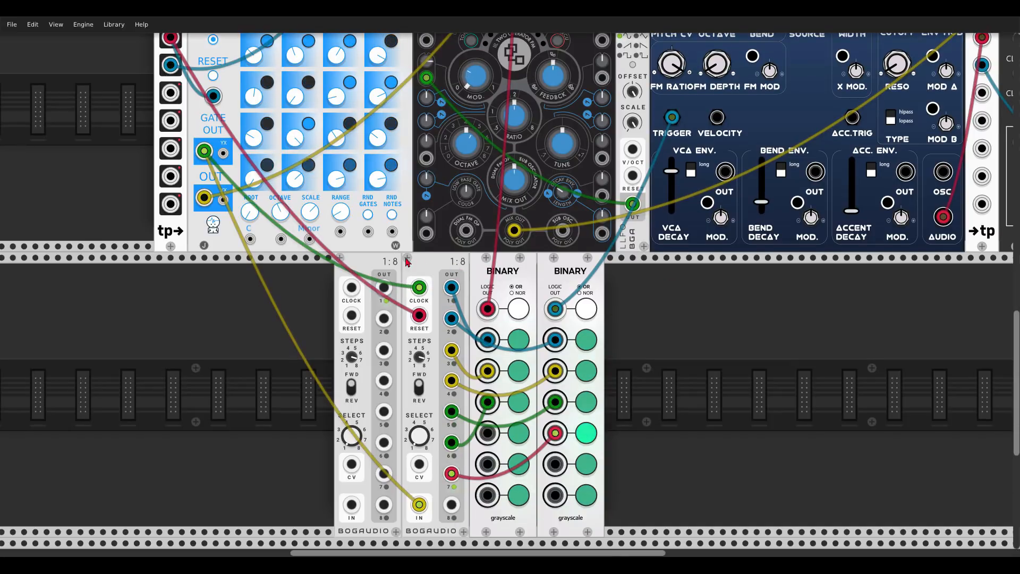
{"action": "left_click_drag", "start_coordinate": [380, 264], "coordinate": [671, 279]}
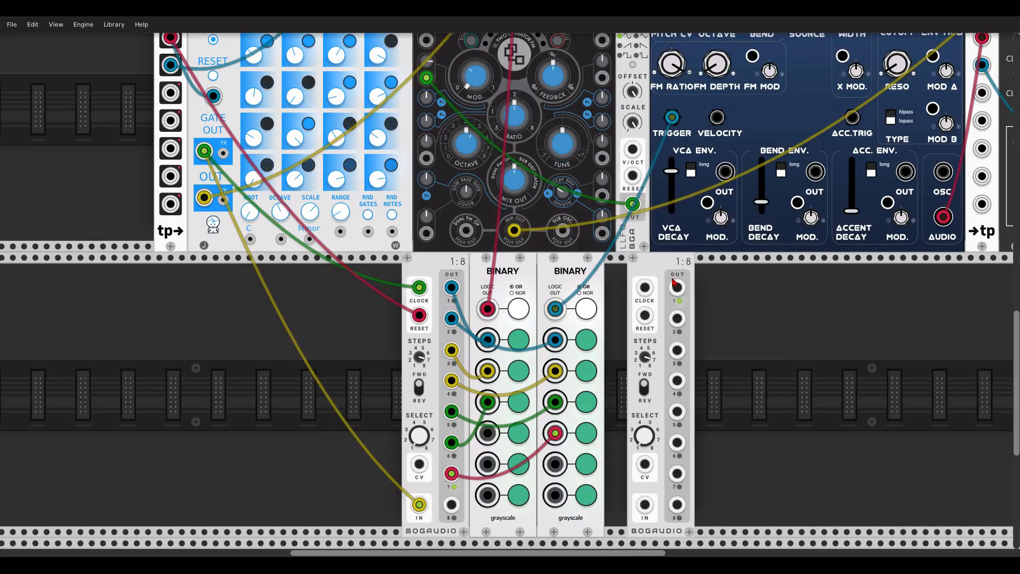
Step: Patch Grid Seq's GATE OUT to the second 1:8 switch's CLOCK and the CLCK teleport's second output to its RESET
{"action": "mouse_move", "coordinate": [646, 357]}
{"action": "scroll", "coordinate": [647, 357], "scroll_direction": "up", "scroll_amount": 1}
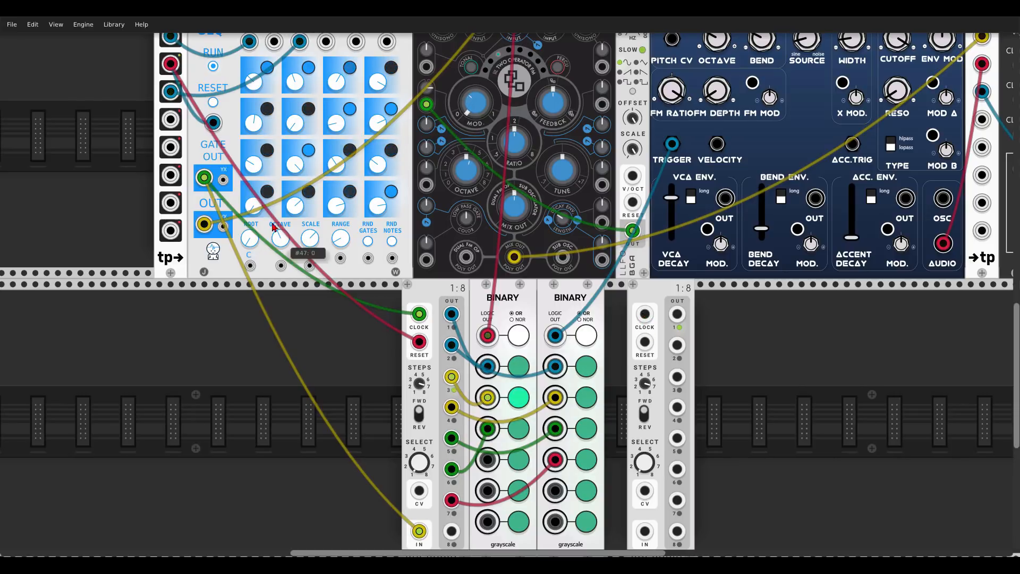
{"action": "left_click_drag", "start_coordinate": [204, 177], "coordinate": [643, 317]}
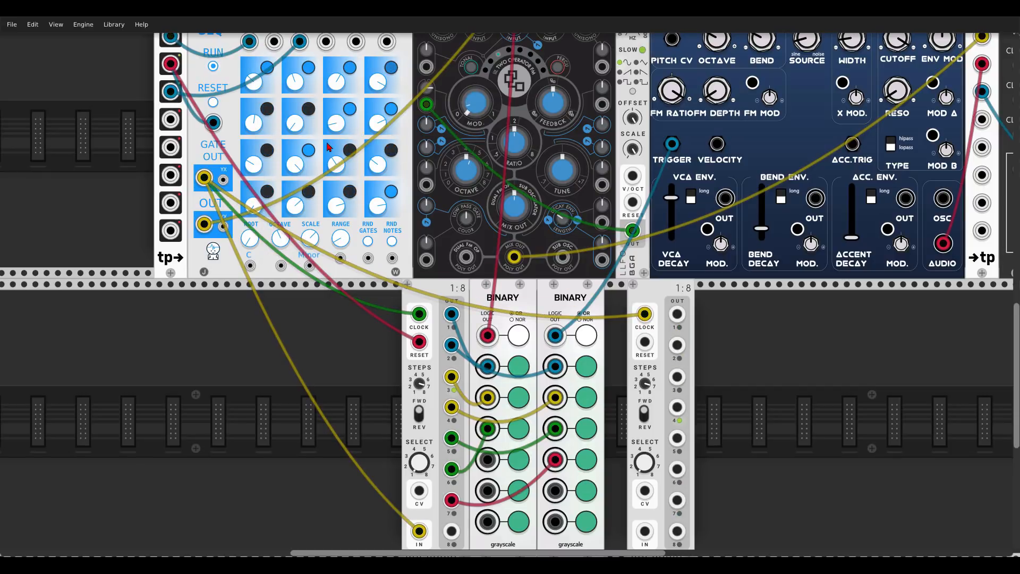
{"action": "scroll", "coordinate": [327, 110], "scroll_direction": "up", "scroll_amount": 4}
{"action": "scroll", "coordinate": [341, 174], "scroll_direction": "down", "scroll_amount": 5}
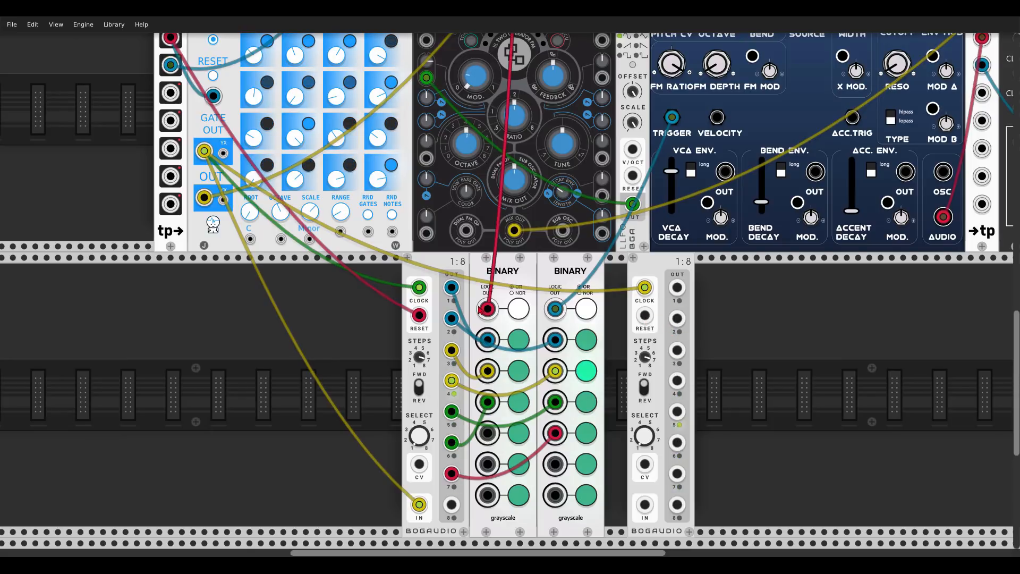
{"action": "left_click_drag", "start_coordinate": [170, 37], "coordinate": [644, 316]}
{"action": "scroll", "coordinate": [797, 239], "scroll_direction": "right", "scroll_amount": 5}
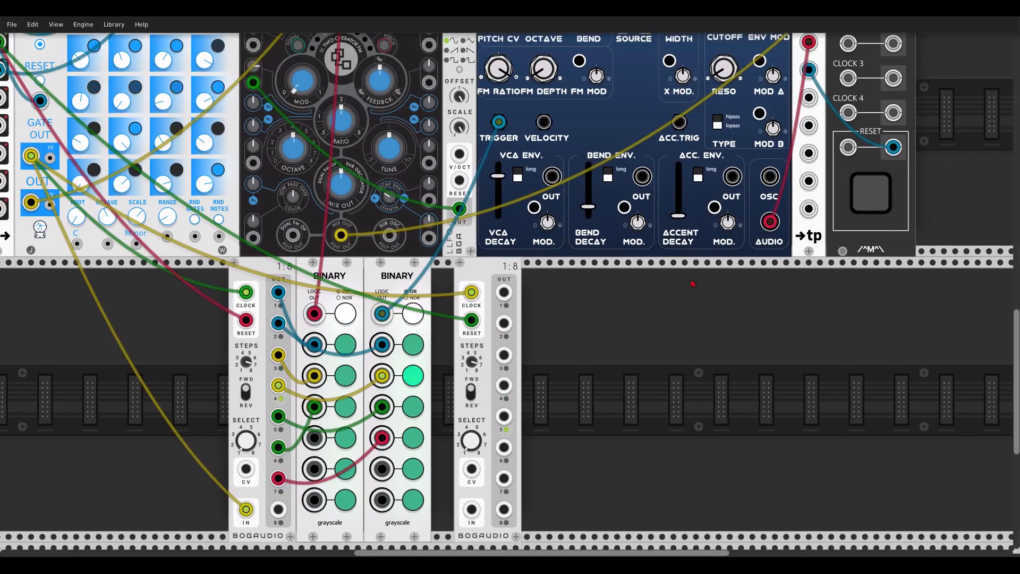
Step: Patch Grid Seq's OUT to the IN of the second 1:8 switch
{"action": "scroll", "coordinate": [618, 311], "scroll_direction": "left", "scroll_amount": 3}
{"action": "scroll", "coordinate": [618, 311], "scroll_direction": "down", "scroll_amount": 2}
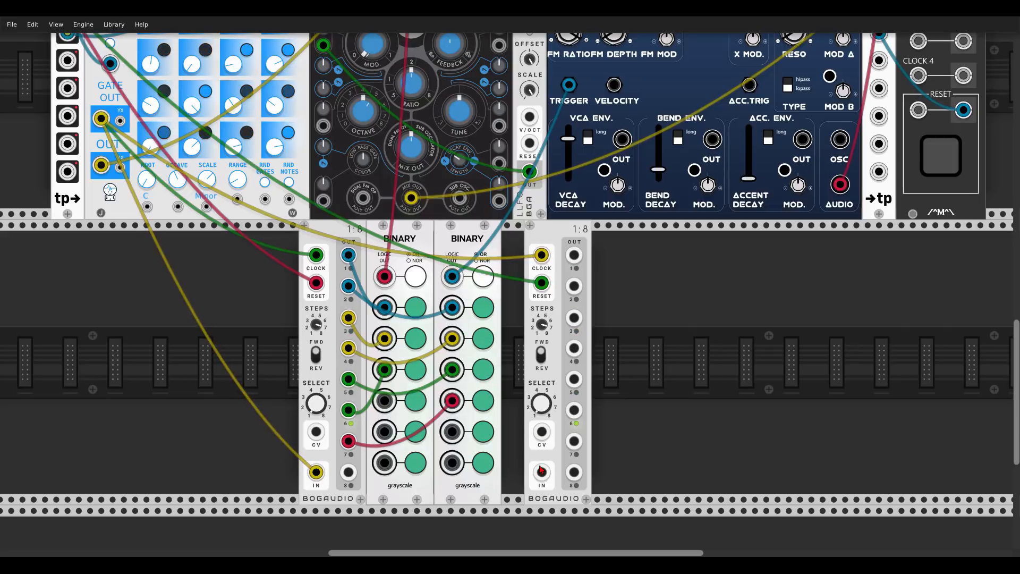
{"action": "left_click_drag", "start_coordinate": [541, 472], "coordinate": [101, 164]}
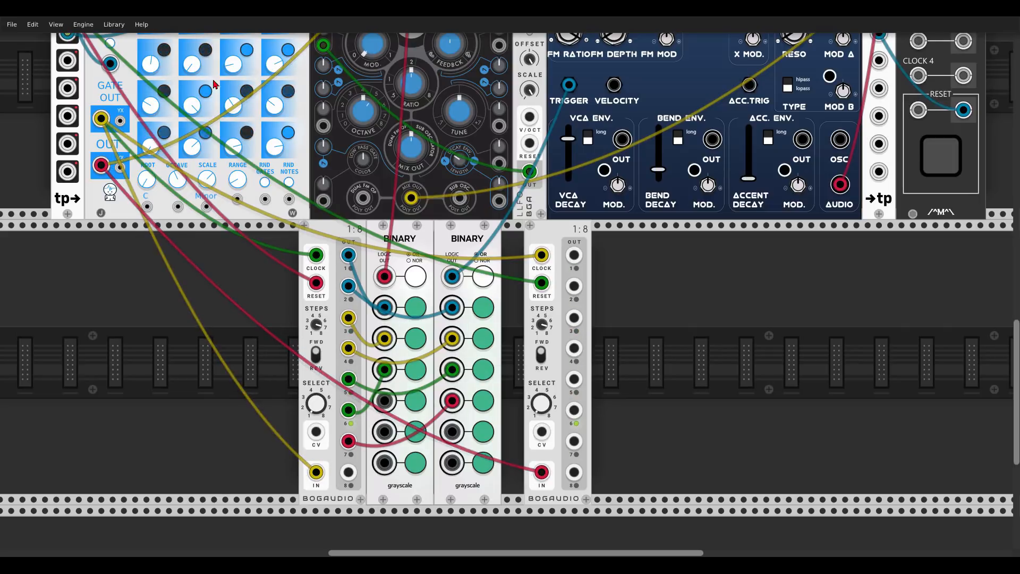
Step: Add a Bogaudio UMIX beside the second 1:8 switch and set its output clipping to Hard/clipped (better for CV)
{"action": "right_click", "coordinate": [626, 361]}
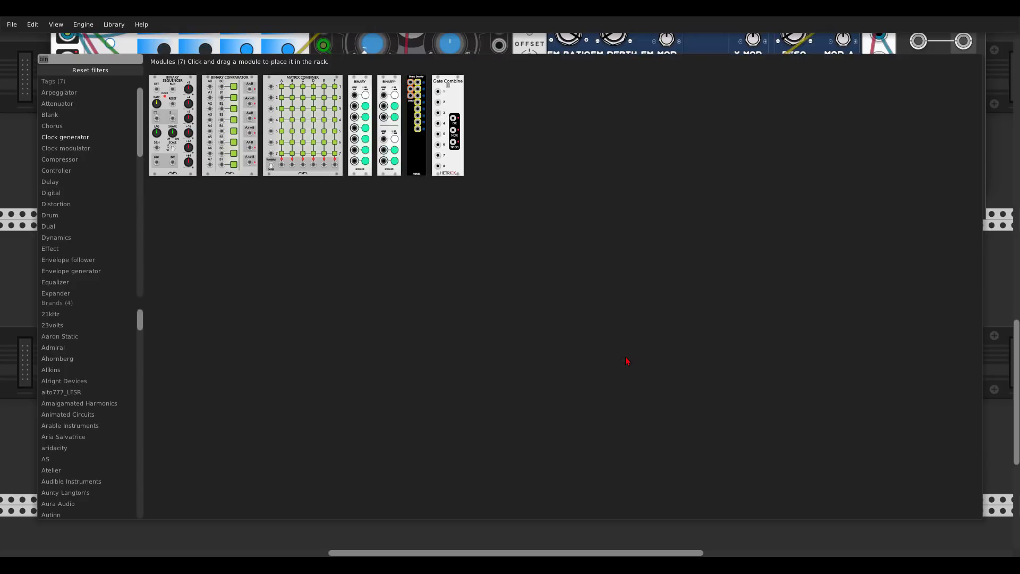
{"action": "type", "text": "umix"}
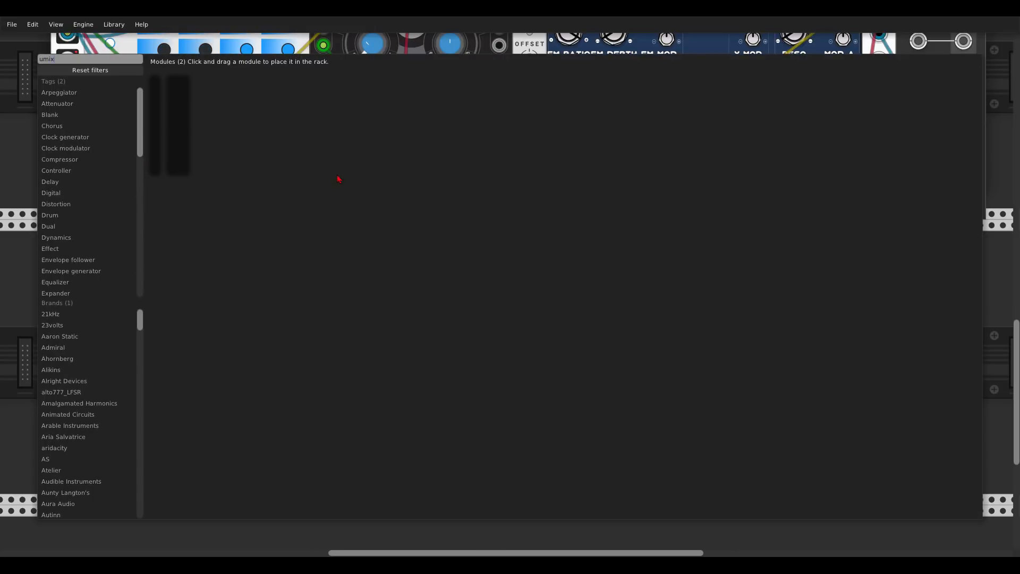
{"action": "left_click_drag", "start_coordinate": [154, 85], "coordinate": [604, 294]}
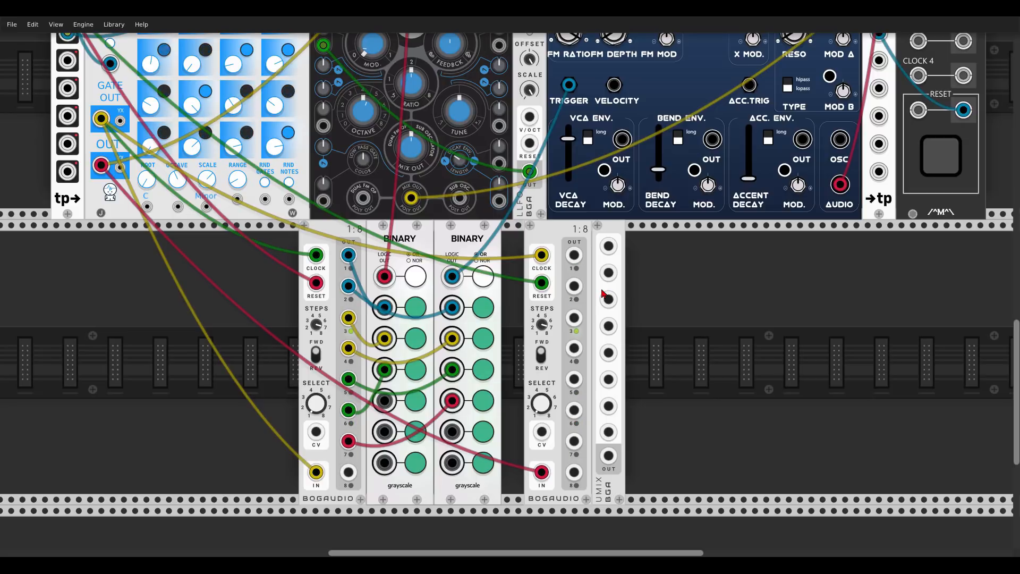
{"action": "right_click", "coordinate": [606, 230]}
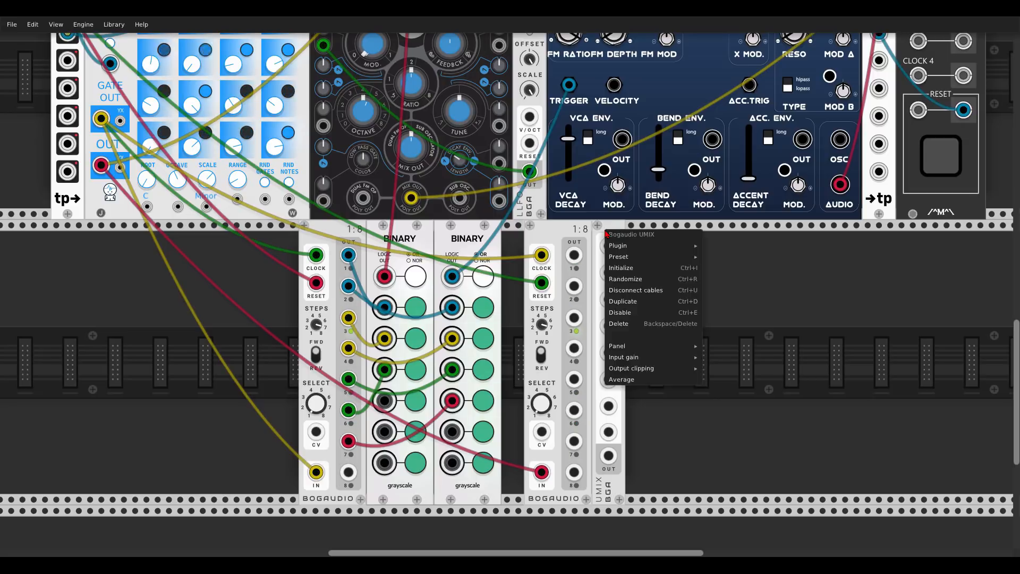
{"action": "mouse_move", "coordinate": [611, 368]}
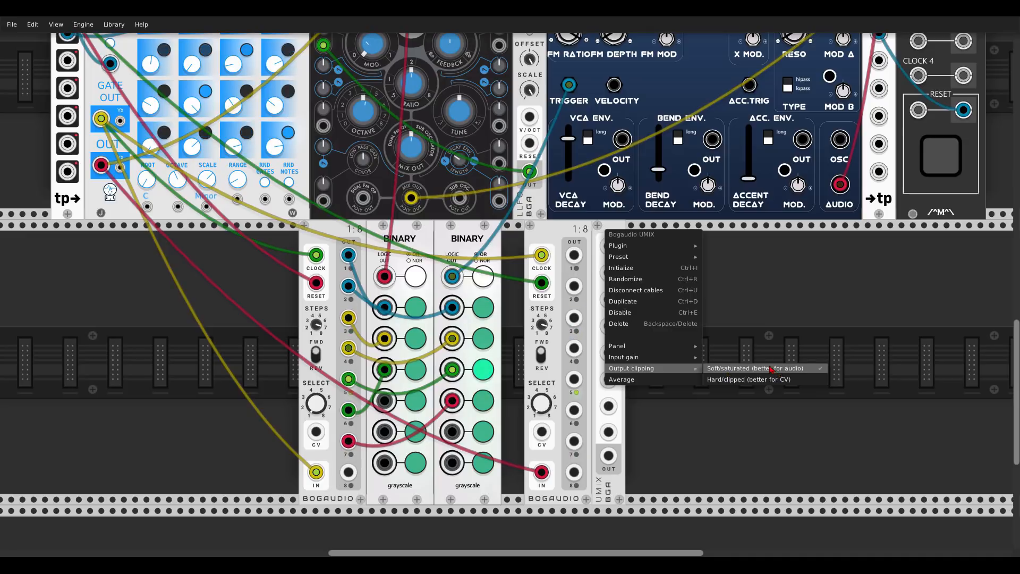
{"action": "left_click", "coordinate": [746, 380]}
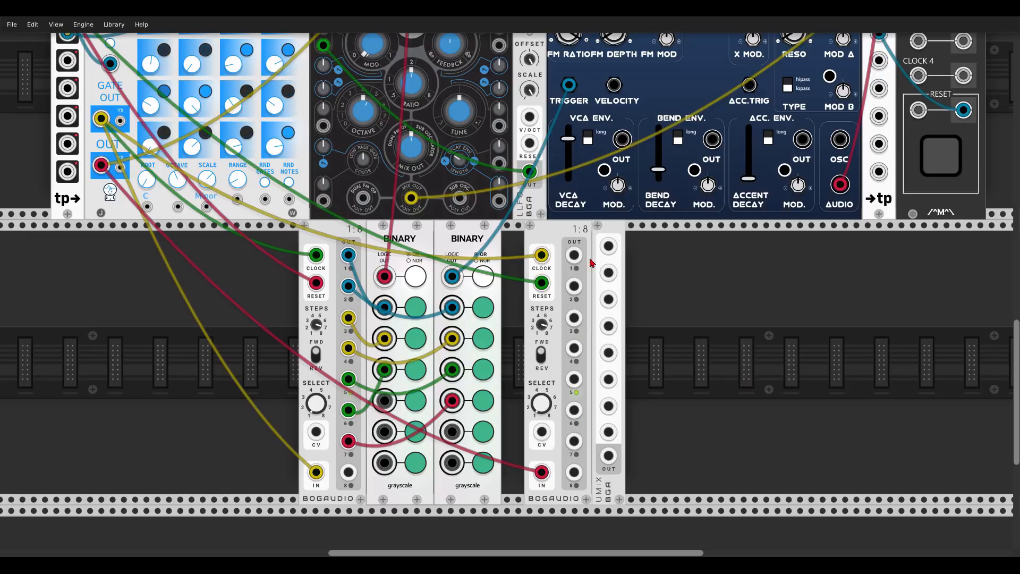
Step: Patch outputs 1, 3 and 6 of the second 1:8 switch to the first three UMIX inputs
{"action": "left_click_drag", "start_coordinate": [573, 255], "coordinate": [608, 245]}
{"action": "left_click_drag", "start_coordinate": [573, 317], "coordinate": [610, 274]}
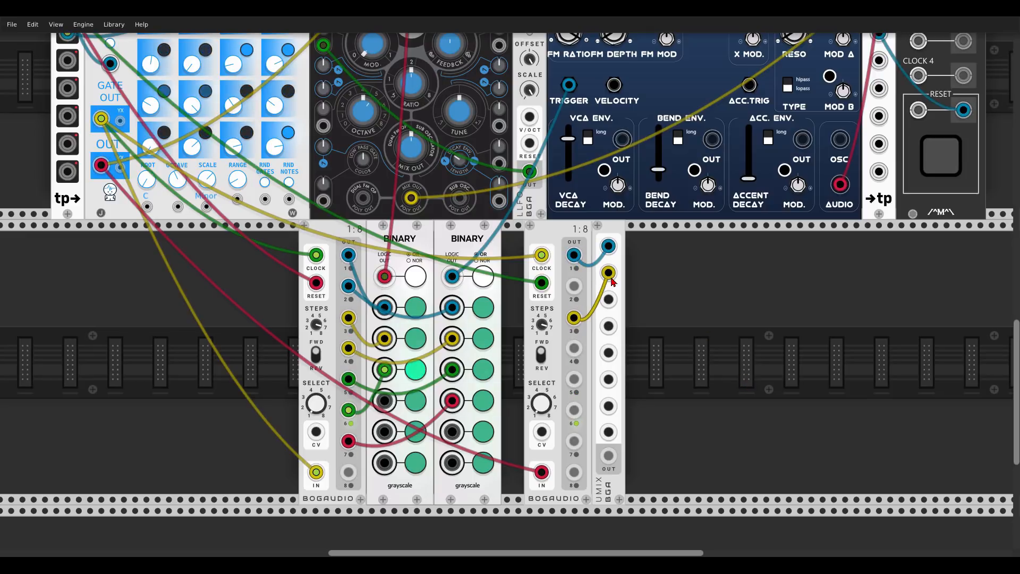
{"action": "left_click_drag", "start_coordinate": [574, 410], "coordinate": [609, 299]}
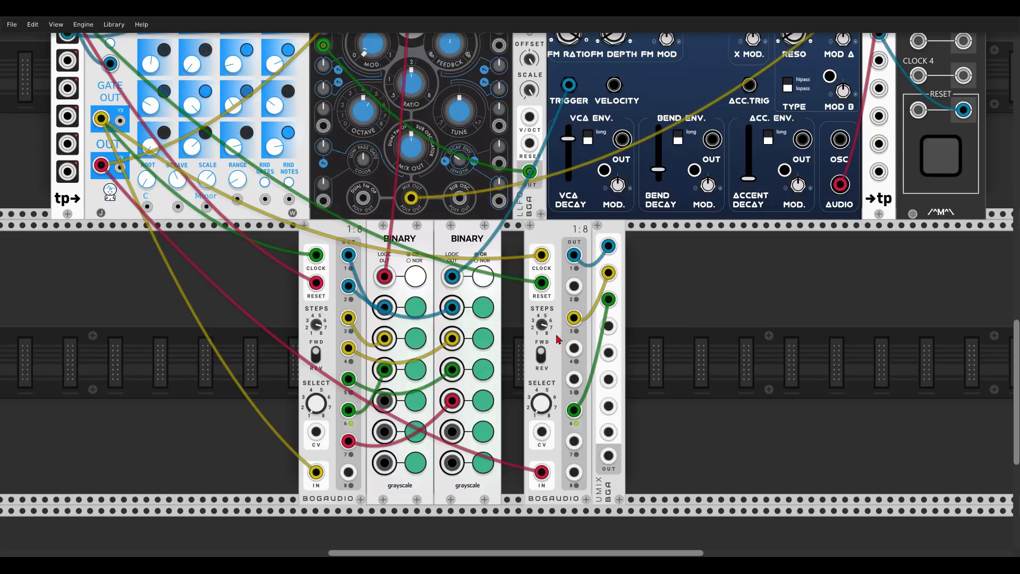
Step: Patch the UMIX's OUT to Palette's volt-per-octave input
{"action": "scroll", "coordinate": [392, 143], "scroll_direction": "up", "scroll_amount": 5}
{"action": "left_click_drag", "start_coordinate": [375, 101], "coordinate": [373, 124]}
{"action": "left_click_drag", "start_coordinate": [375, 100], "coordinate": [608, 427]}
Step: Duplicate the UMIX alongside the original and patch the second 1:8 switch's outputs 2, 4, 5 and 7 to the copy's first four inputs
{"action": "scroll", "coordinate": [669, 399], "scroll_direction": "up", "scroll_amount": 1}
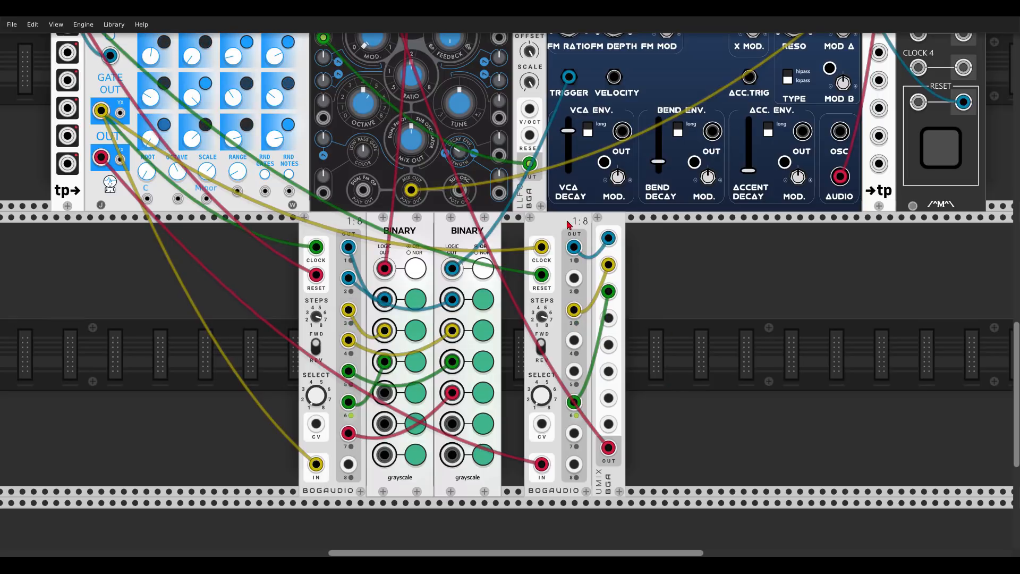
{"action": "key", "text": "ctrl+d"}
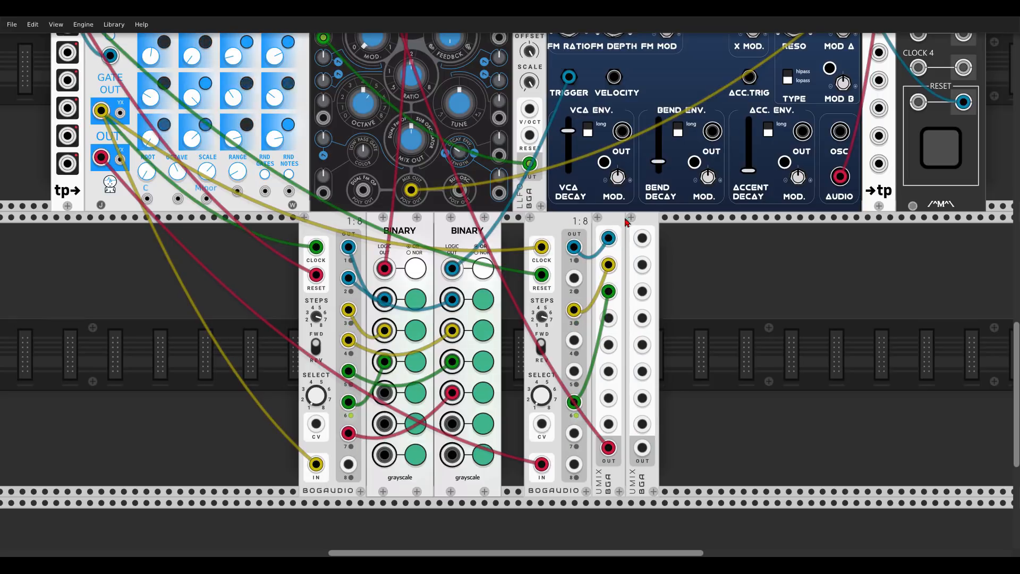
{"action": "left_click_drag", "start_coordinate": [642, 238], "coordinate": [574, 278]}
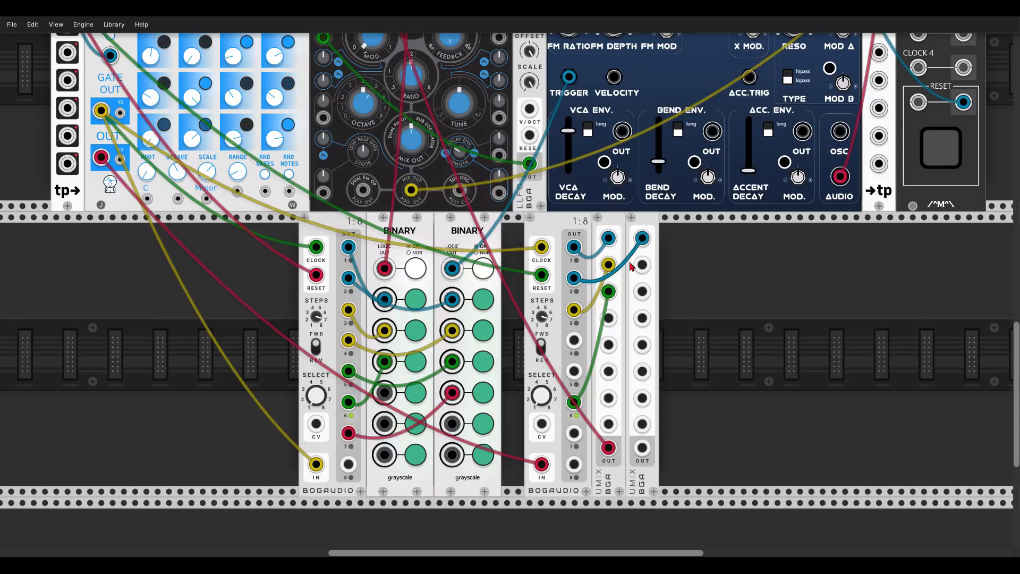
{"action": "left_click_drag", "start_coordinate": [641, 265], "coordinate": [642, 291]}
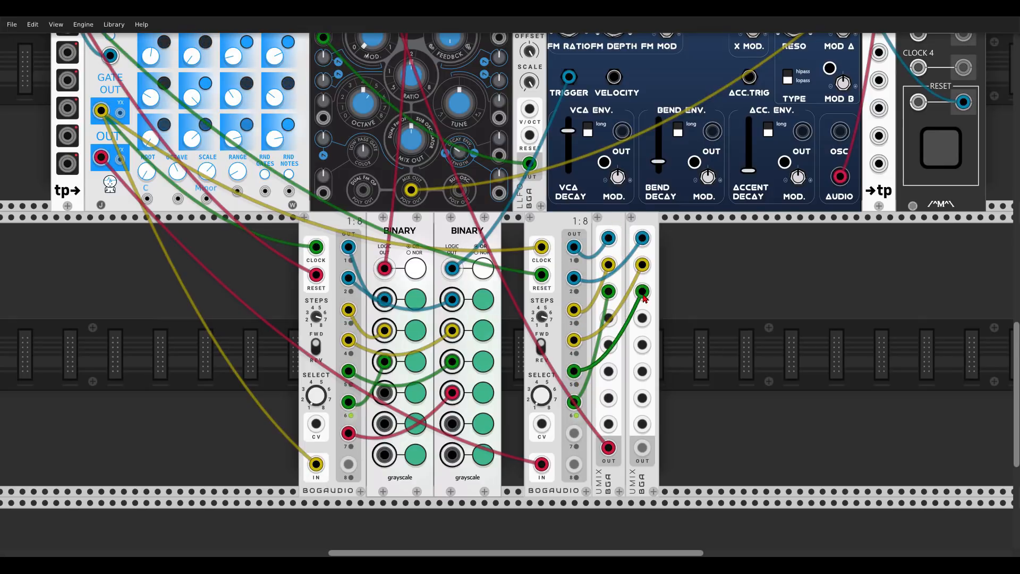
{"action": "scroll", "coordinate": [642, 295], "scroll_direction": "up", "scroll_amount": 1}
{"action": "left_click_drag", "start_coordinate": [573, 397], "coordinate": [643, 318]}
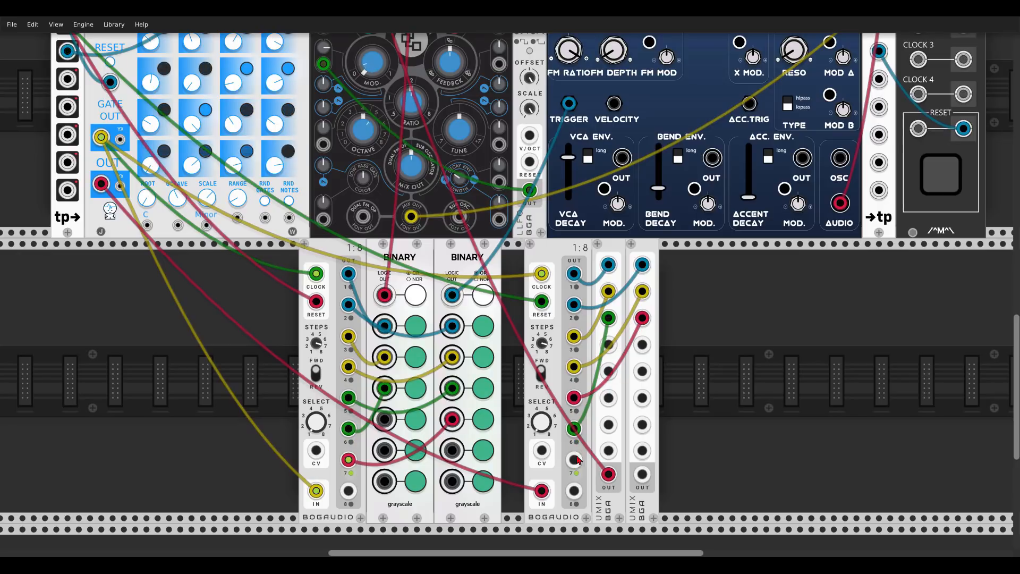
{"action": "left_click_drag", "start_coordinate": [579, 460], "coordinate": [638, 347]}
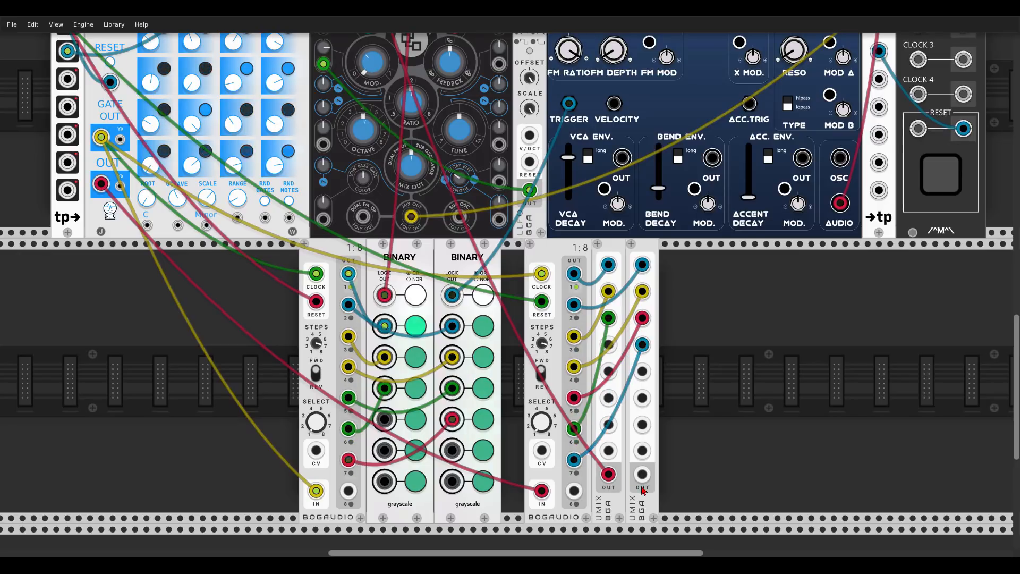
Step: Patch the second UMIX's OUT to Percussive Vibration's PITCH CV and adjust that voice's FM DEPTH slightly
{"action": "left_click_drag", "start_coordinate": [642, 478], "coordinate": [573, 133]}
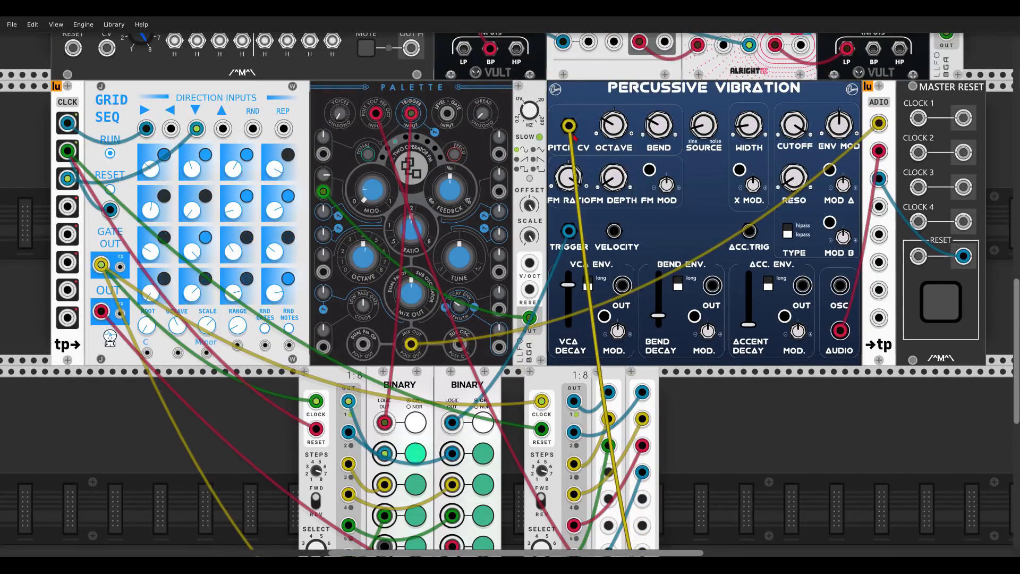
{"action": "scroll", "coordinate": [703, 290], "scroll_direction": "down", "scroll_amount": 5}
{"action": "scroll", "coordinate": [718, 293], "scroll_direction": "down", "scroll_amount": 1}
{"action": "left_click_drag", "start_coordinate": [731, 289], "coordinate": [705, 336]}
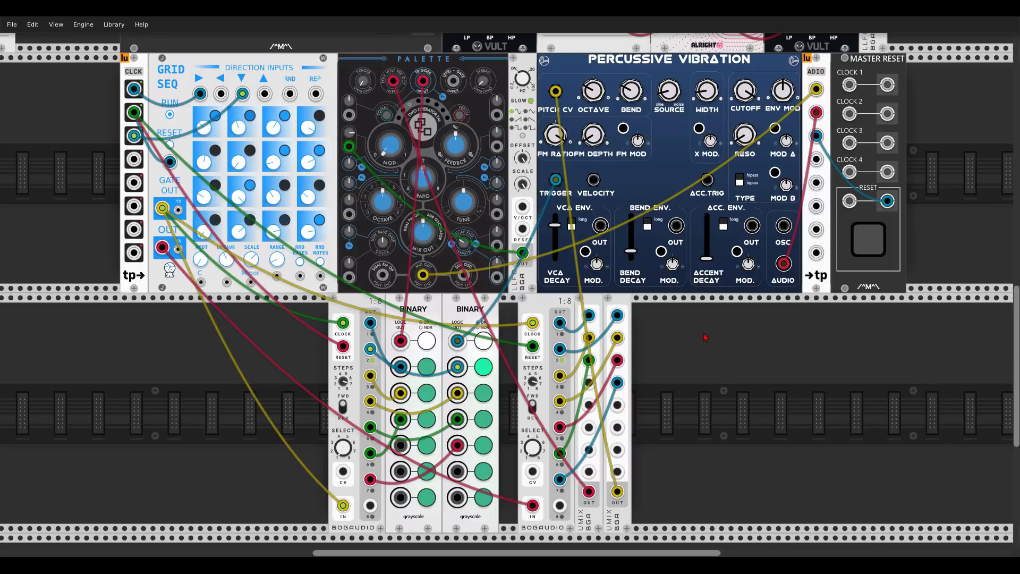
{"action": "mouse_move", "coordinate": [597, 138]}
{"action": "left_mouse_down"}
{"action": "mouse_move", "coordinate": [597, 126]}
{"action": "mouse_move", "coordinate": [593, 146]}
{"action": "left_mouse_up"}
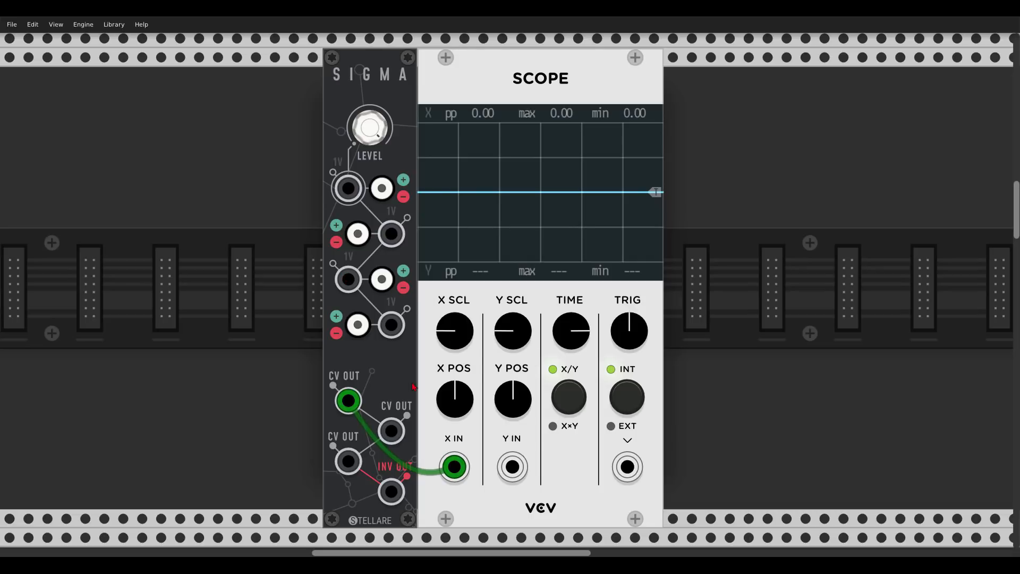
Step: Set the first three SIGMA channel switches to minus and the fourth to plus
{"action": "left_click", "coordinate": [386, 193]}
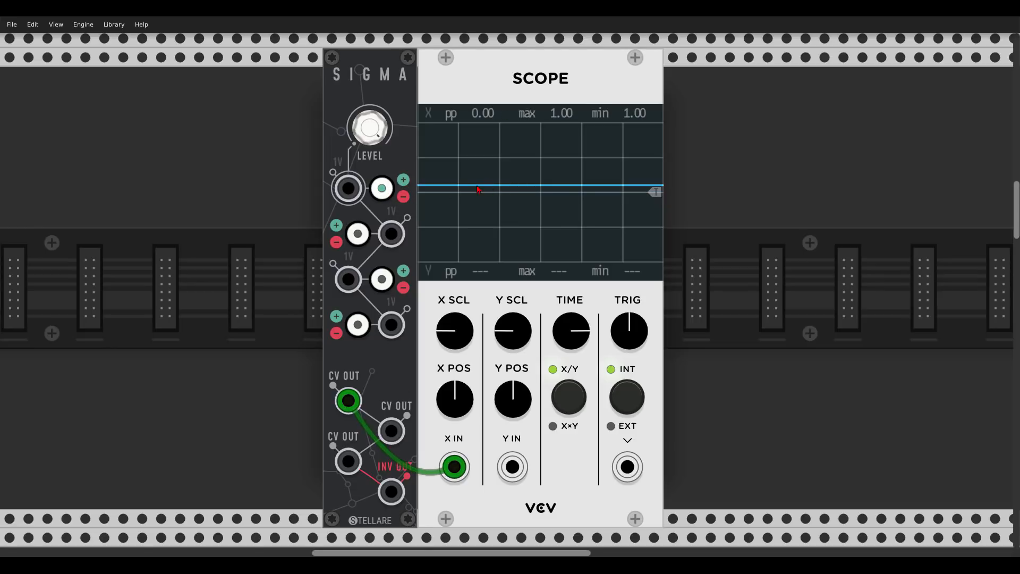
{"action": "left_click", "coordinate": [383, 189]}
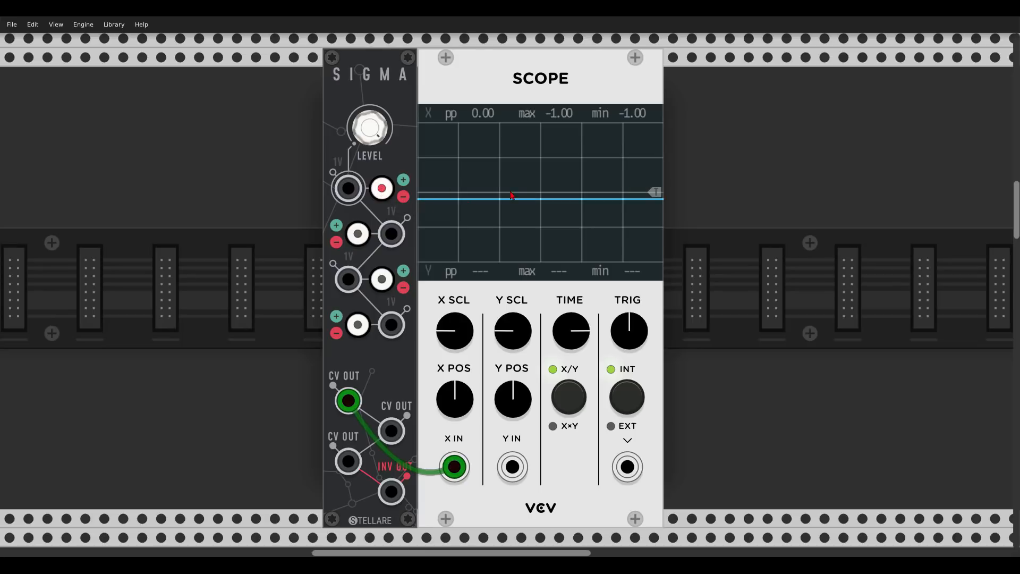
{"action": "left_click", "coordinate": [367, 234]}
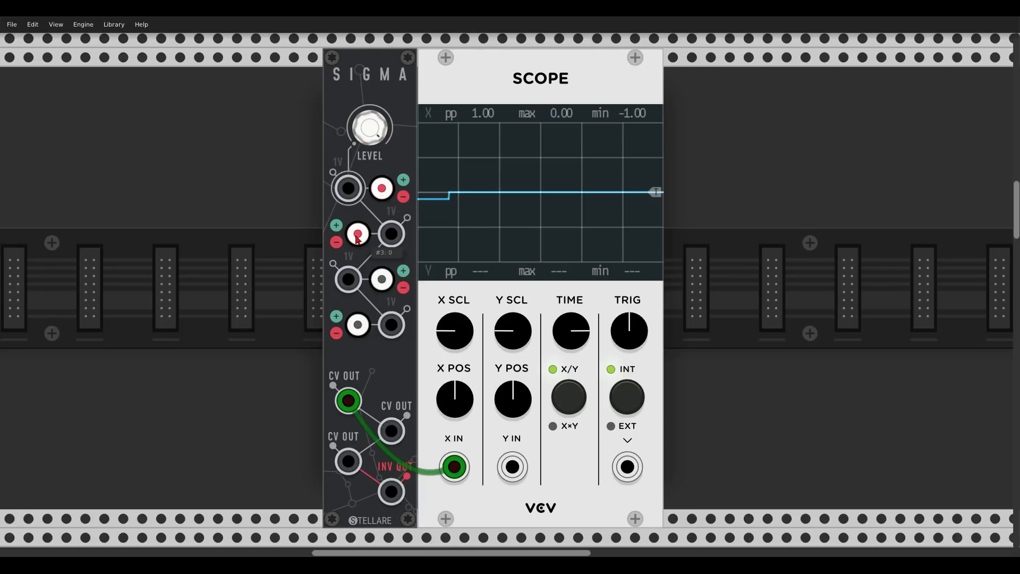
{"action": "left_click", "coordinate": [383, 283]}
{"action": "left_click", "coordinate": [366, 332]}
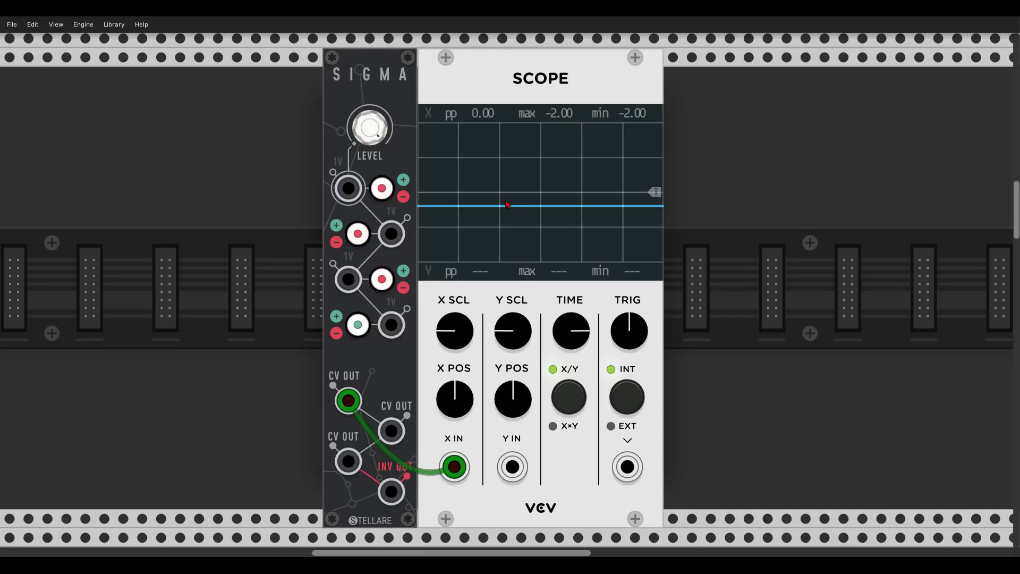
Step: Look over the row of Stellare modules above the SIGMA and SCOPE pair
{"action": "scroll", "coordinate": [506, 204], "scroll_direction": "down", "scroll_amount": 3}
{"action": "scroll", "coordinate": [506, 228], "scroll_direction": "up", "scroll_amount": 8}
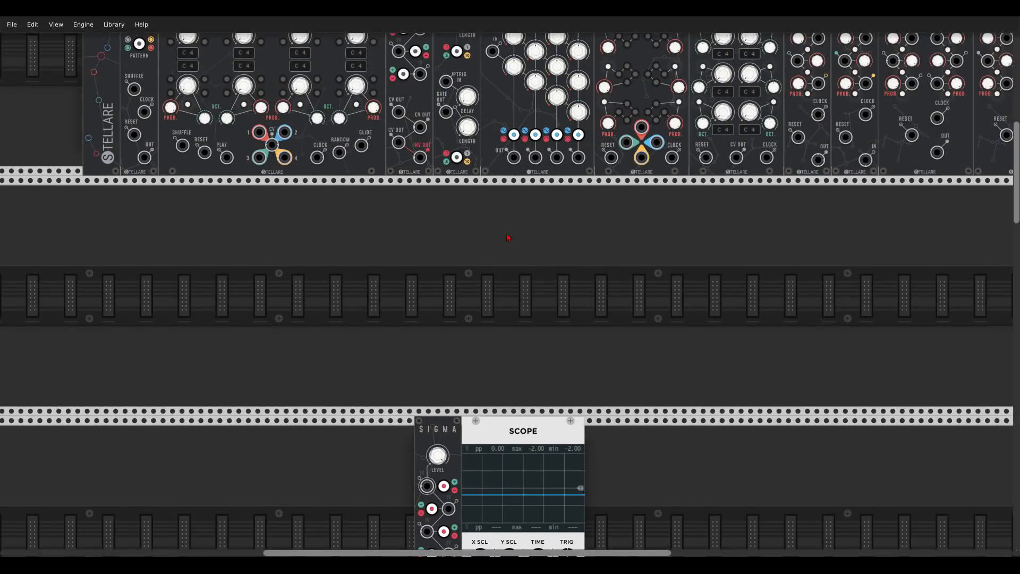
{"action": "scroll", "coordinate": [547, 106], "scroll_direction": "right", "scroll_amount": 2}
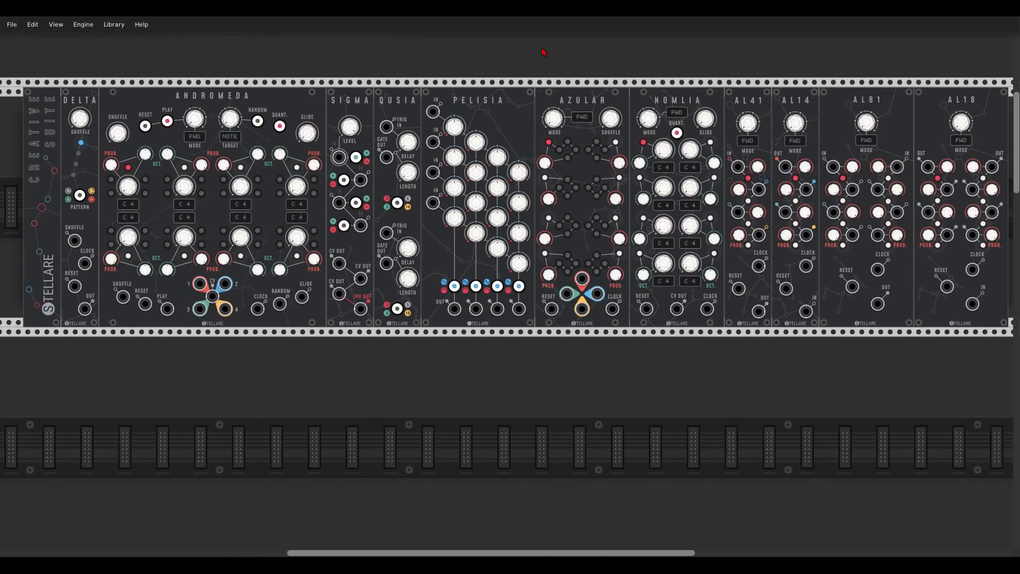
{"action": "scroll", "coordinate": [539, 52], "scroll_direction": "right", "scroll_amount": 1}
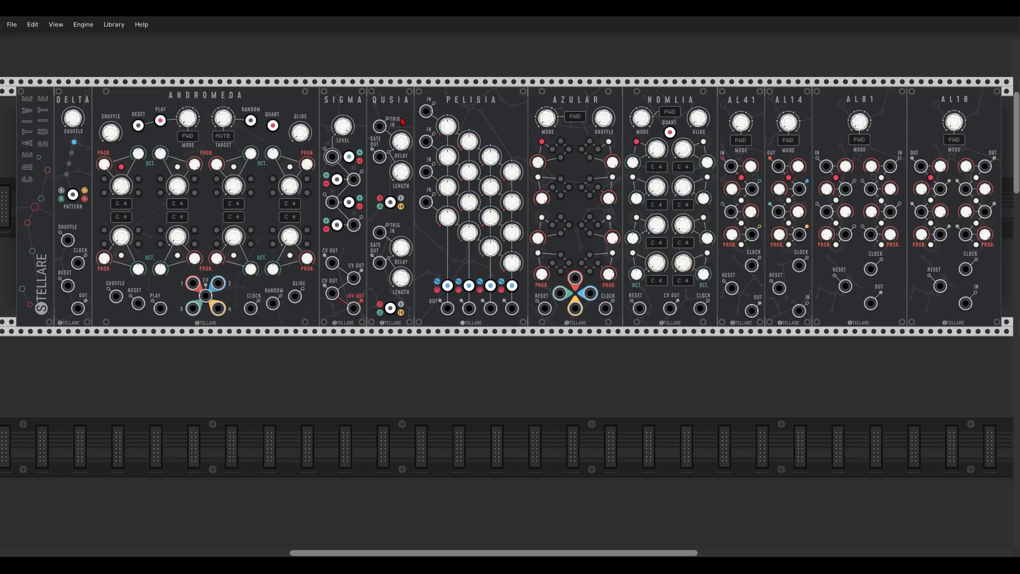
{"action": "scroll", "coordinate": [409, 127], "scroll_direction": "down", "scroll_amount": 15}
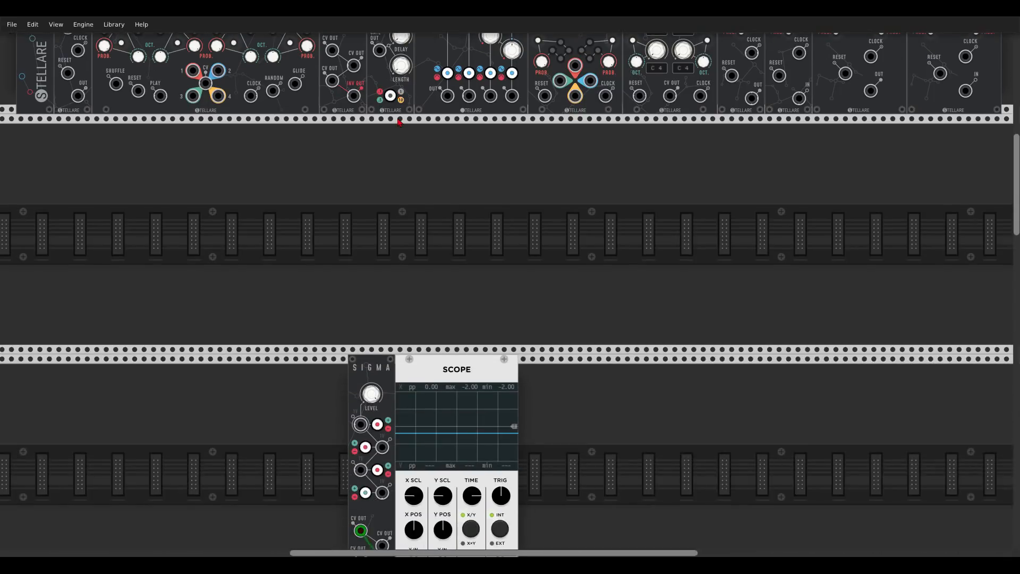
Step: Audition the SEQ-3 and Kitchen Sink patch by unmuting the KTCS mixer channel, and mute it again
{"action": "scroll", "coordinate": [399, 122], "scroll_direction": "down", "scroll_amount": 6}
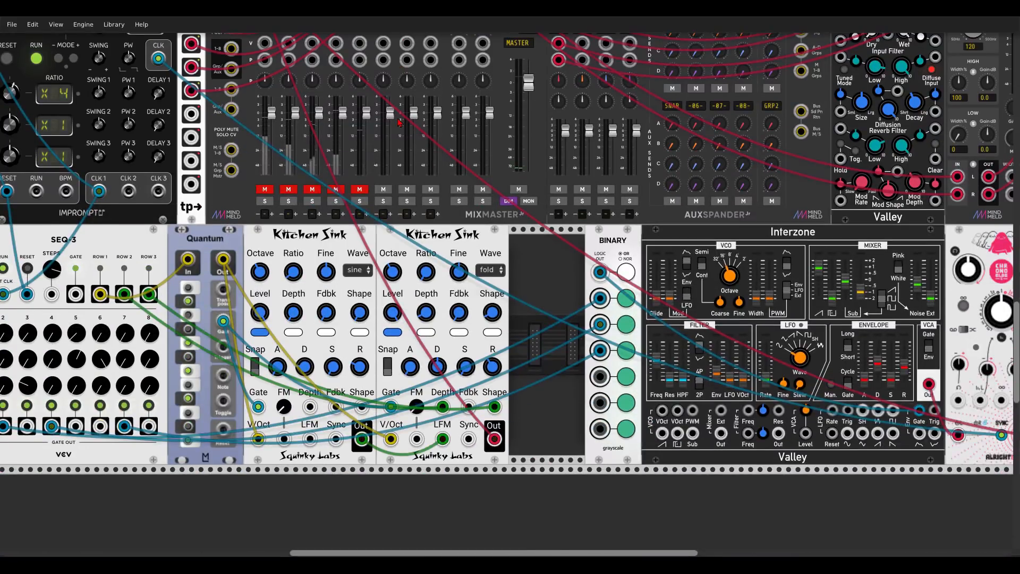
{"action": "scroll", "coordinate": [571, 171], "scroll_direction": "left", "scroll_amount": 5}
{"action": "scroll", "coordinate": [571, 171], "scroll_direction": "up", "scroll_amount": 1}
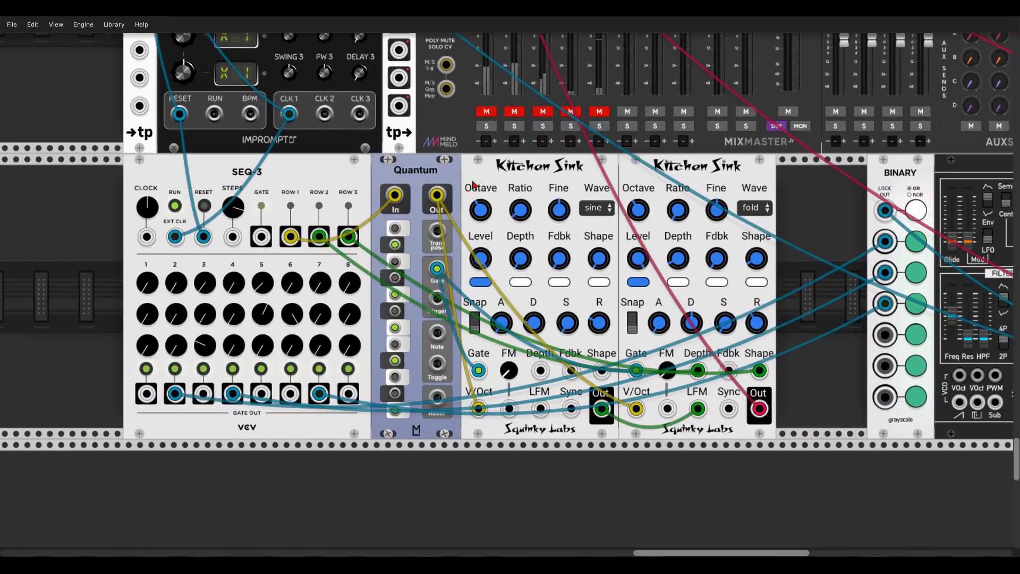
{"action": "scroll", "coordinate": [473, 179], "scroll_direction": "up", "scroll_amount": 1}
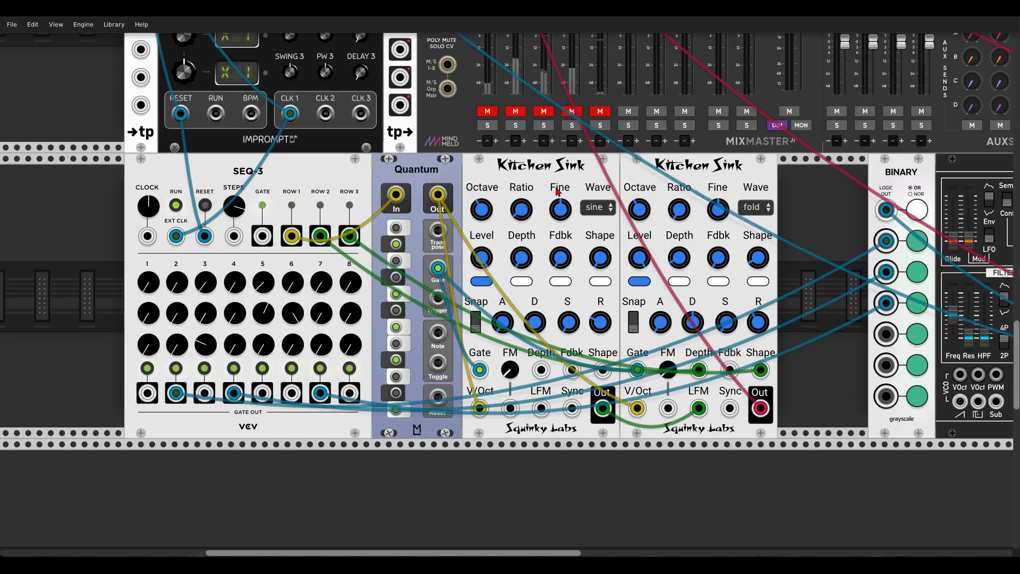
{"action": "mouse_move", "coordinate": [233, 215]}
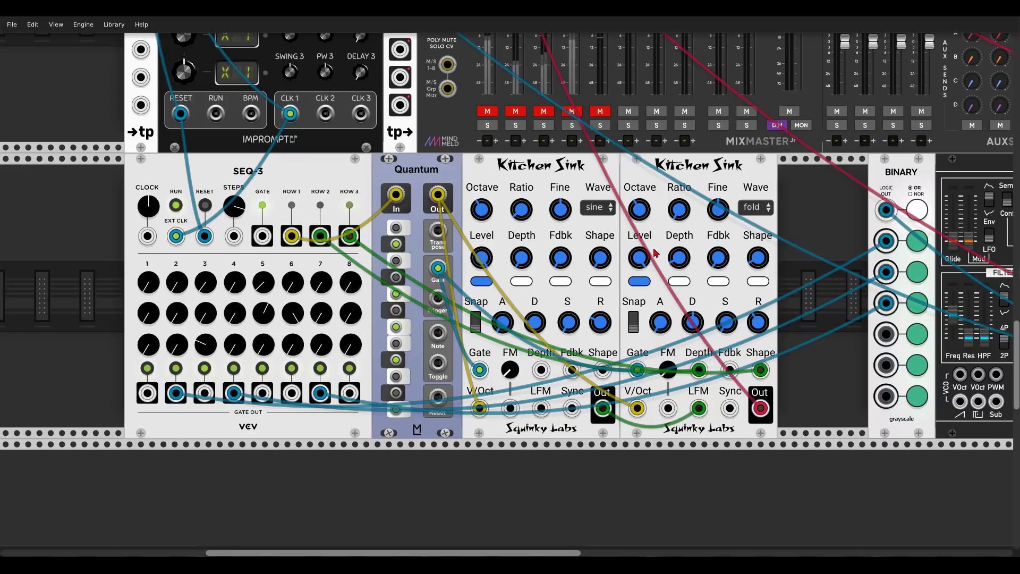
{"action": "mouse_move", "coordinate": [678, 259]}
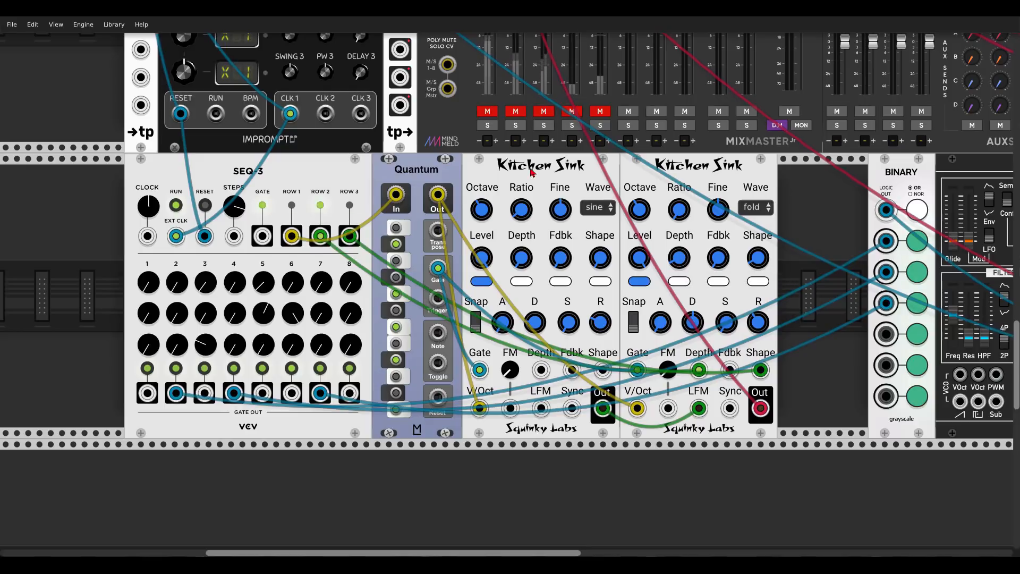
{"action": "left_click", "coordinate": [485, 113]}
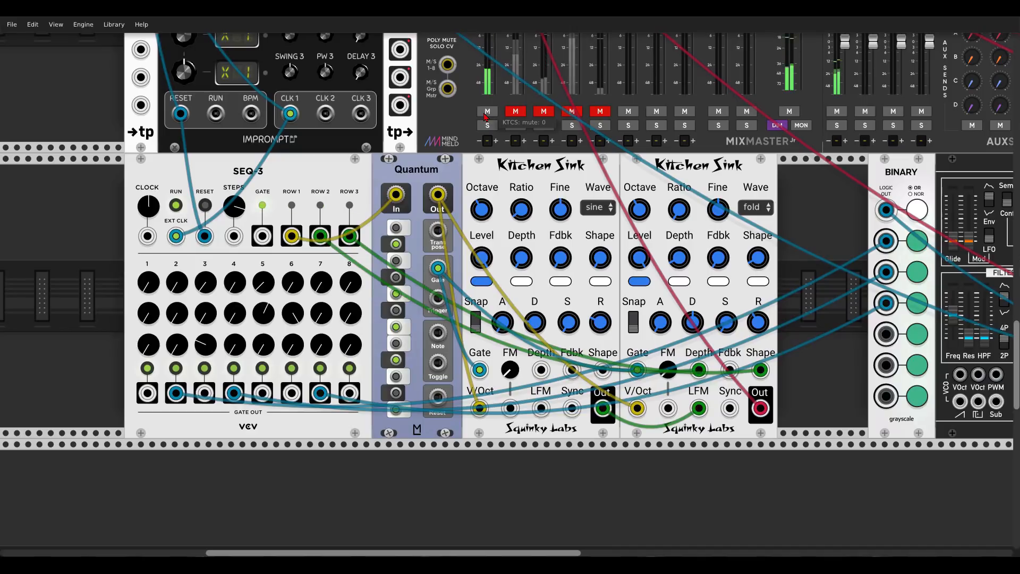
{"action": "left_click", "coordinate": [485, 113]}
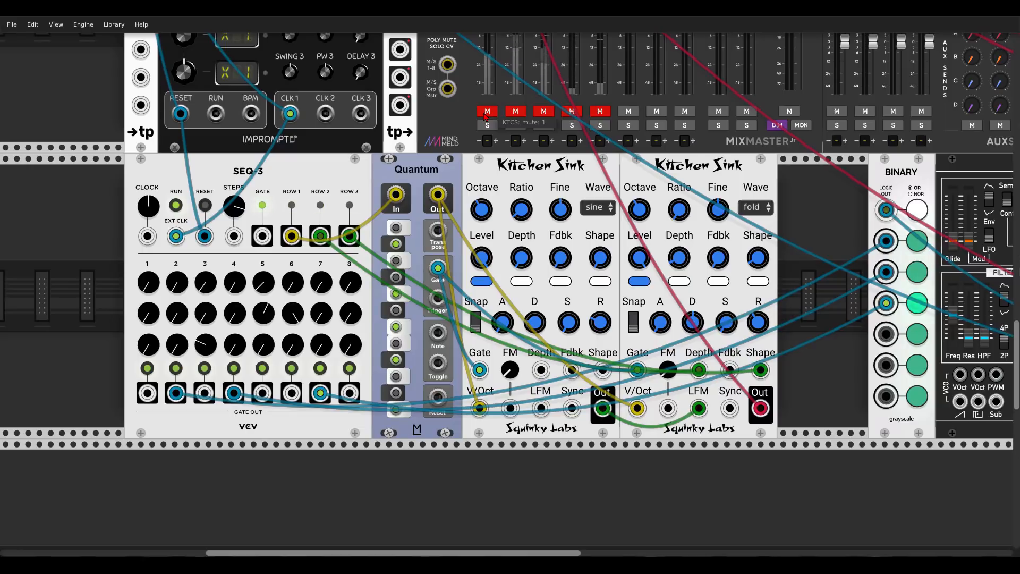
Step: Add an ML Modules Constants module to the empty row below SEQ-3 and Quantum
{"action": "scroll", "coordinate": [486, 116], "scroll_direction": "down", "scroll_amount": 5}
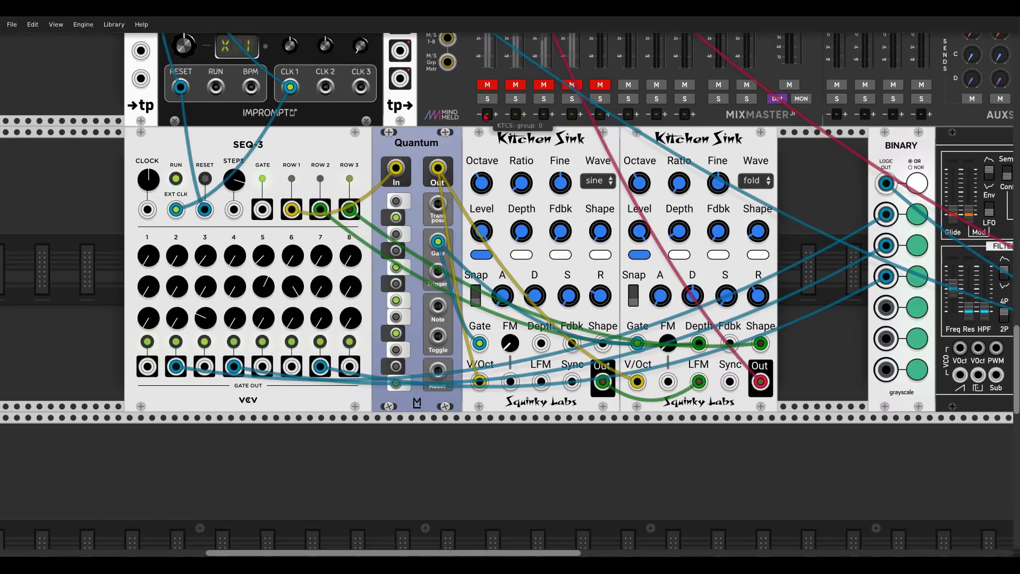
{"action": "right_click", "coordinate": [477, 323]}
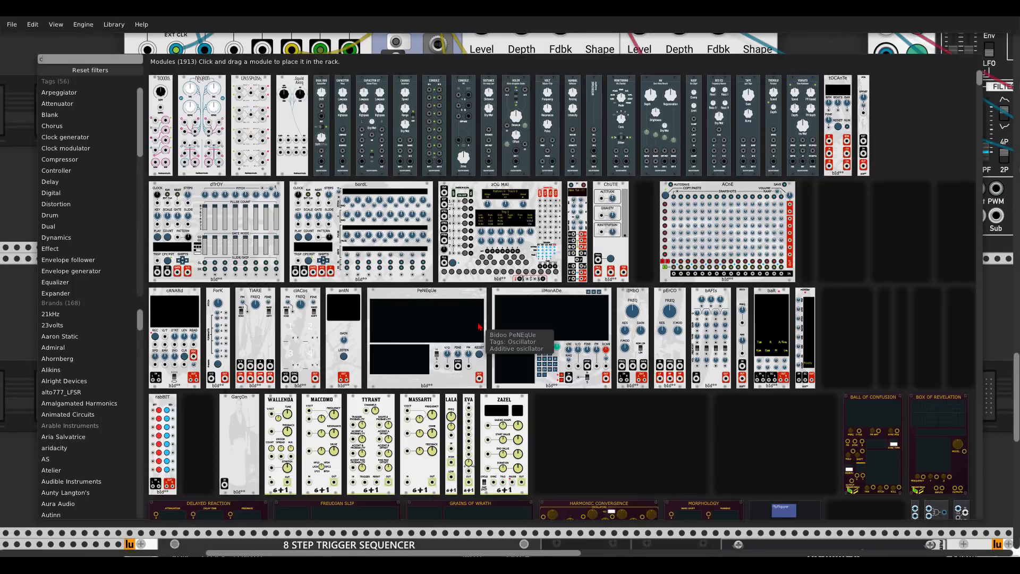
{"action": "type", "text": "cons"}
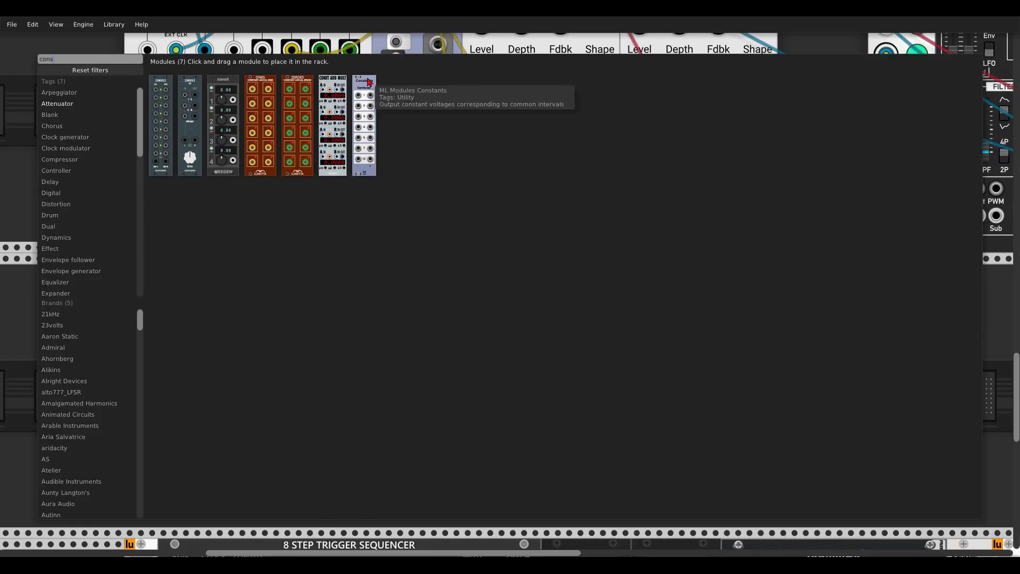
{"action": "left_click", "coordinate": [364, 95]}
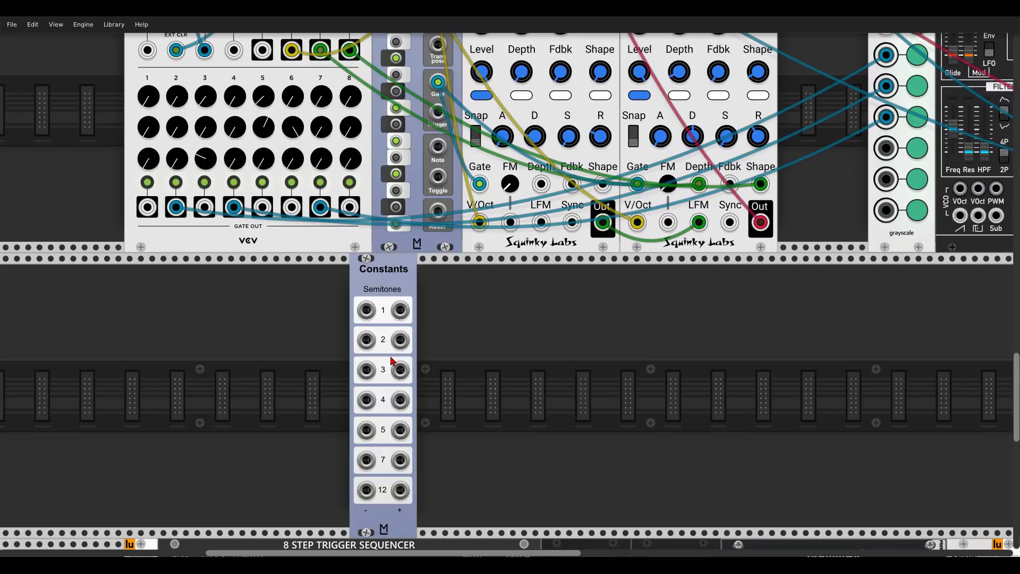
Step: Add a Bogaudio MUTE8 directly beside Constants and turn on its Latching CV triggers option
{"action": "right_click", "coordinate": [453, 366]}
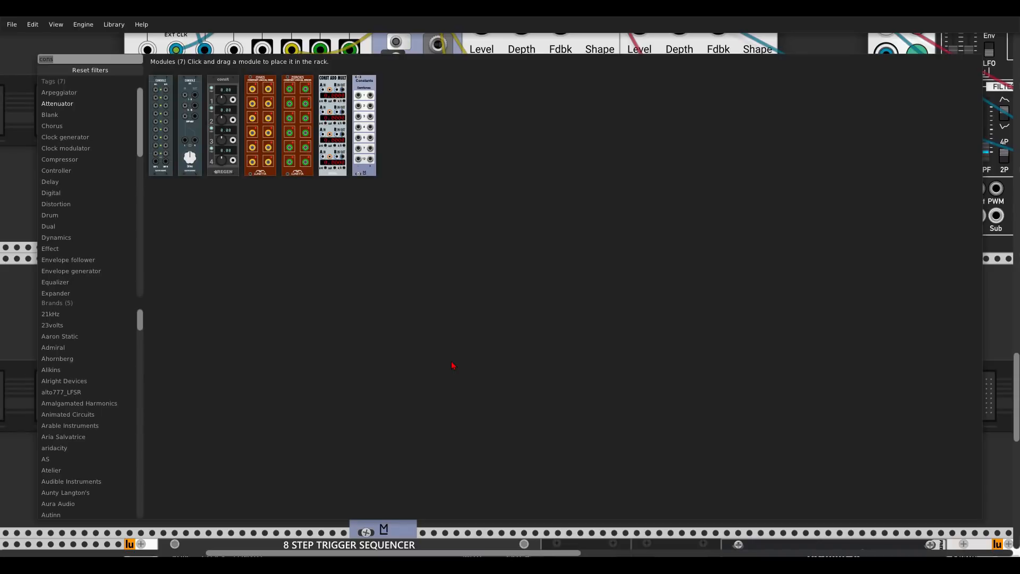
{"action": "type", "text": "mute"}
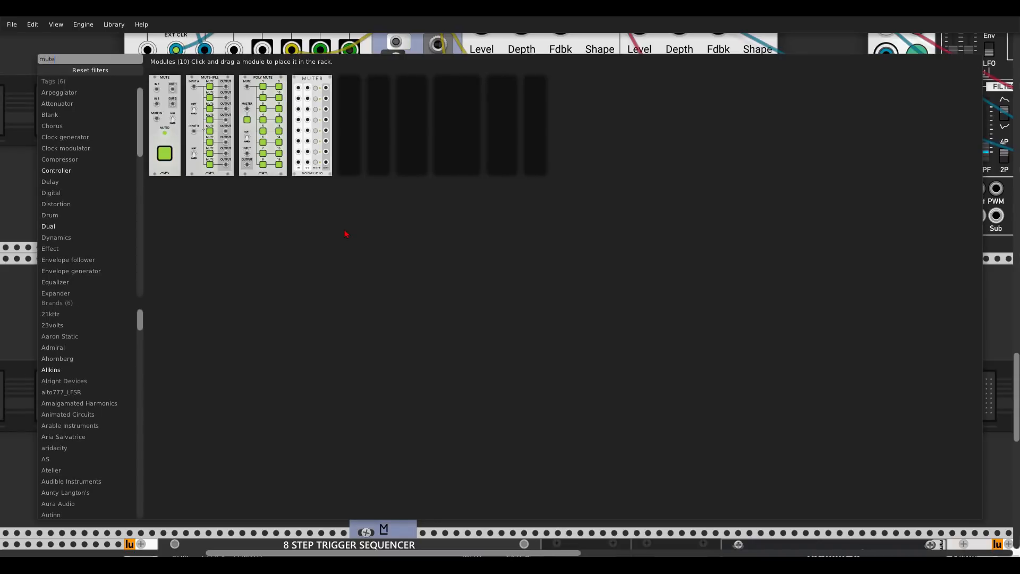
{"action": "left_click", "coordinate": [338, 128]}
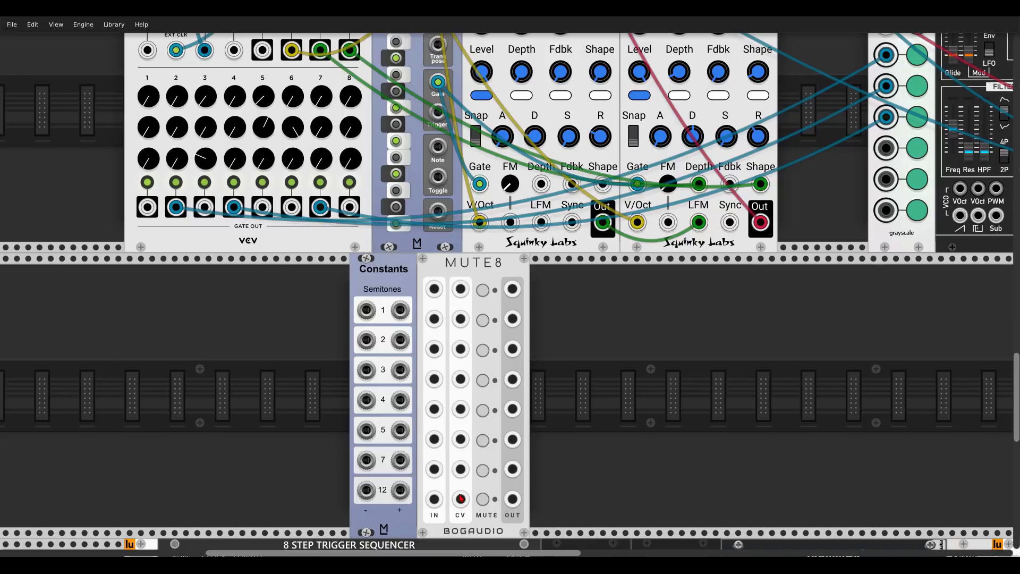
{"action": "right_click", "coordinate": [481, 271]}
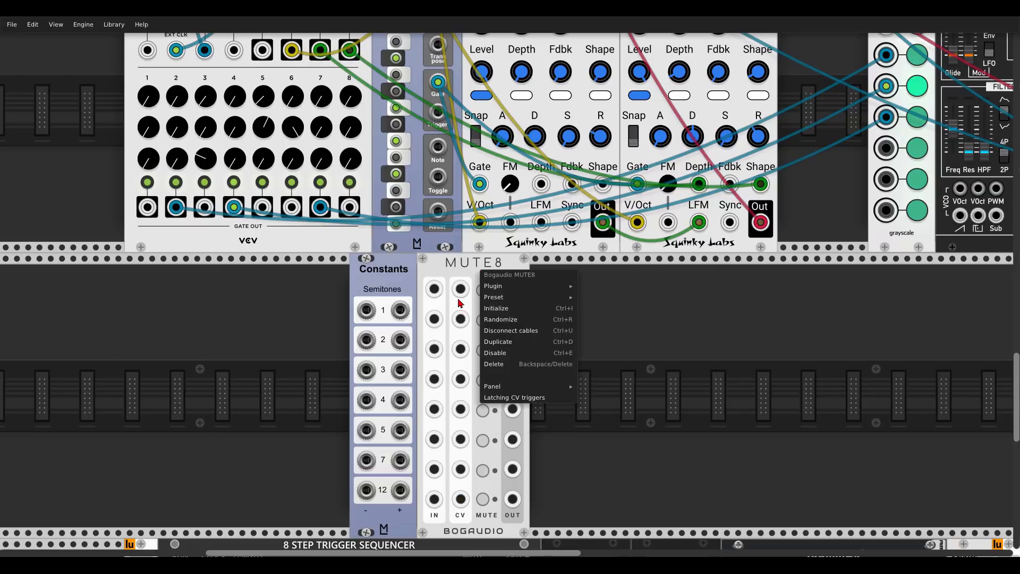
{"action": "left_click", "coordinate": [504, 398]}
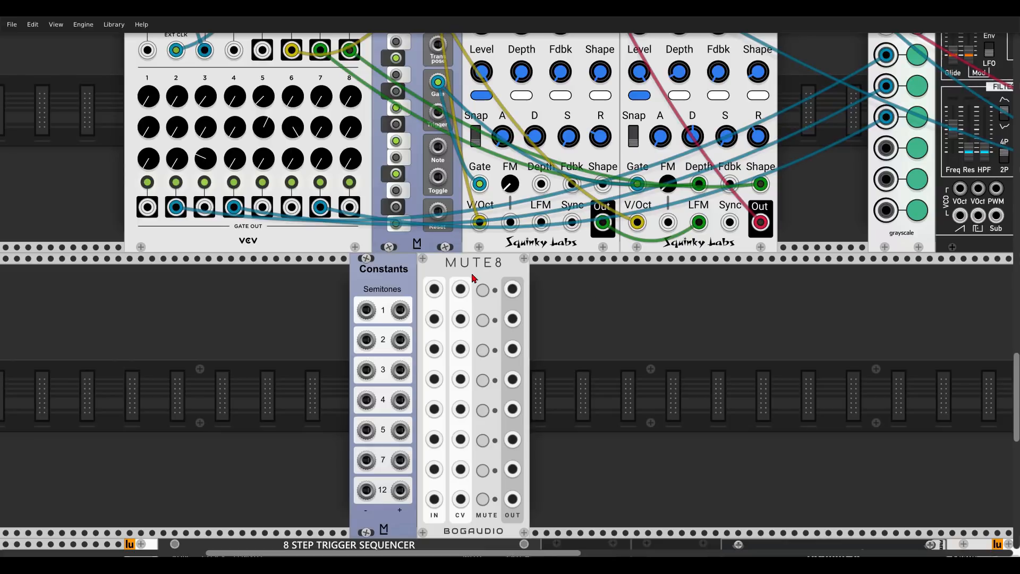
Step: Add a Bogaudio UMIX beside MUTE8 and set its output clipping to Hard/clipped (better for CV)
{"action": "right_click", "coordinate": [597, 330]}
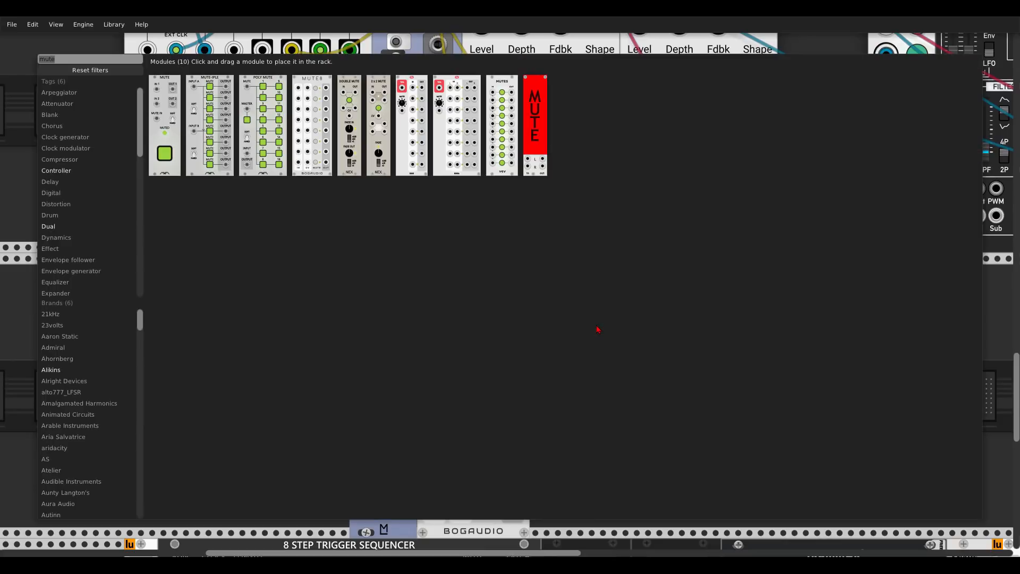
{"action": "type", "text": "umix"}
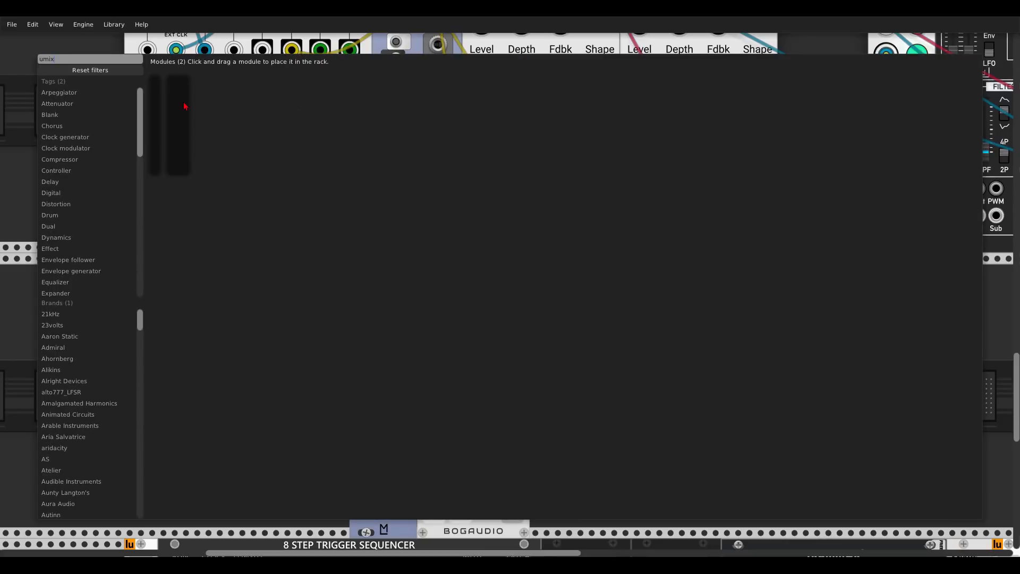
{"action": "left_click_drag", "start_coordinate": [155, 88], "coordinate": [506, 297]}
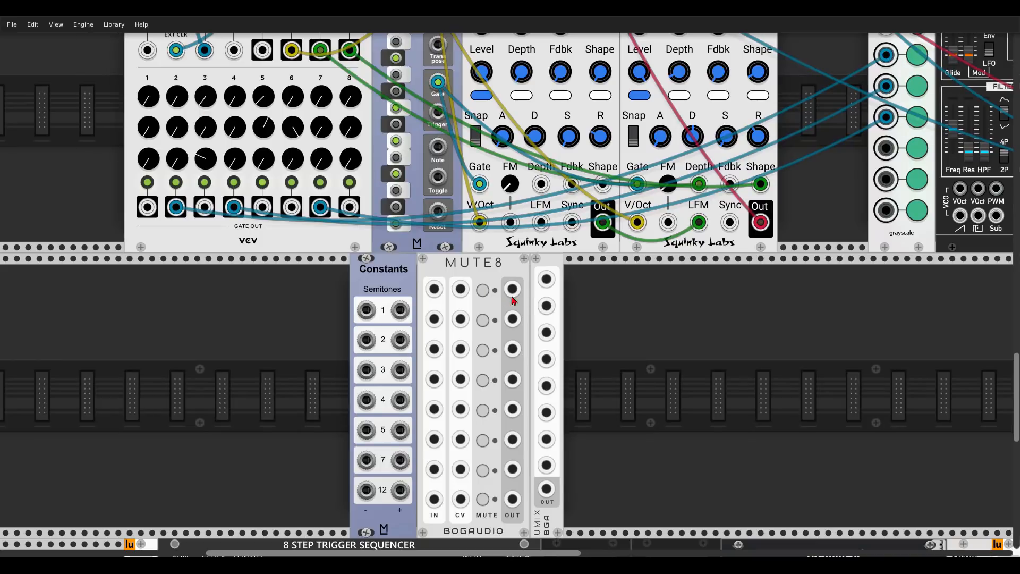
{"action": "right_click", "coordinate": [538, 270]}
{"action": "mouse_move", "coordinate": [593, 410]}
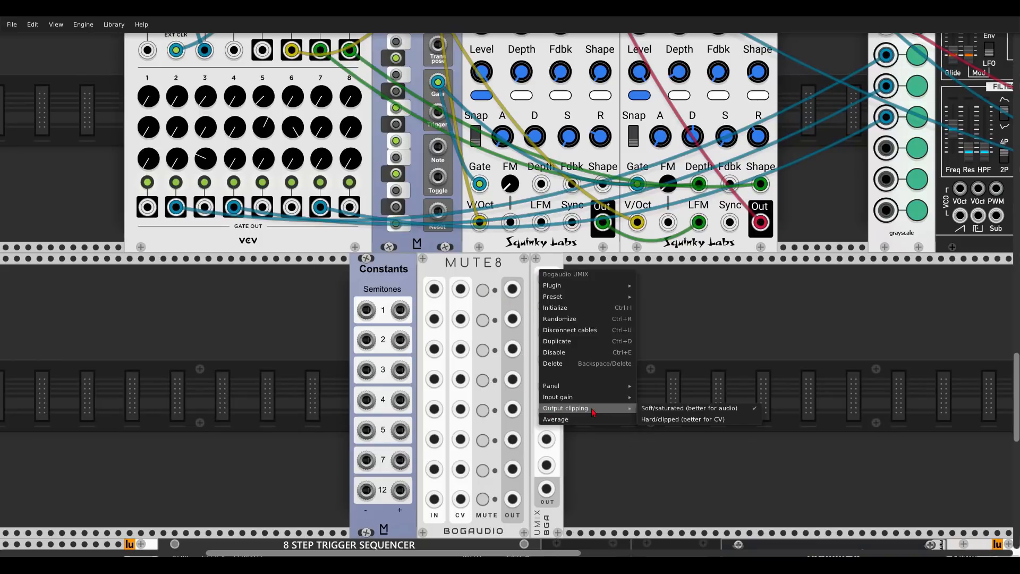
{"action": "left_click", "coordinate": [703, 419]}
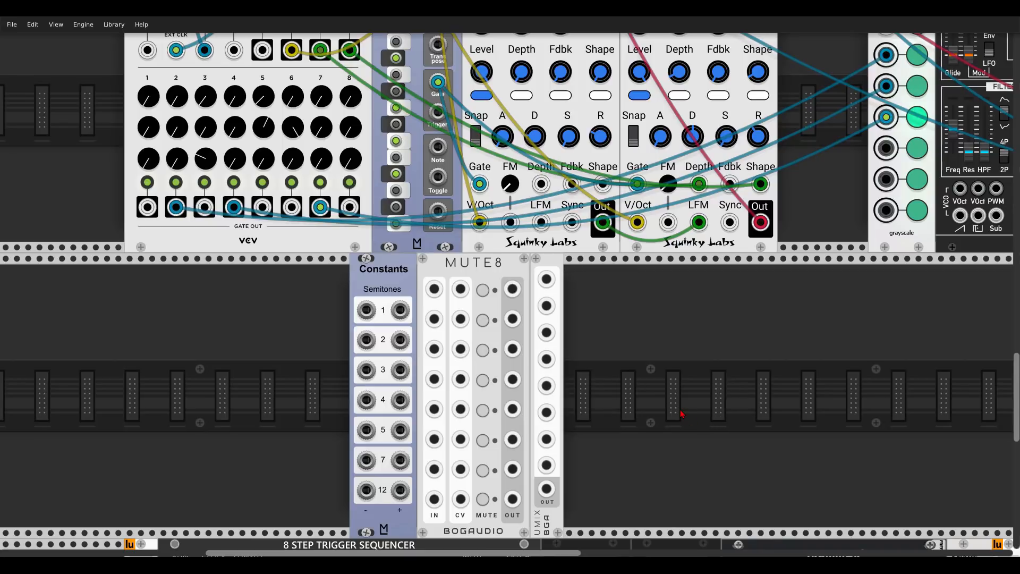
{"action": "right_click", "coordinate": [681, 413]}
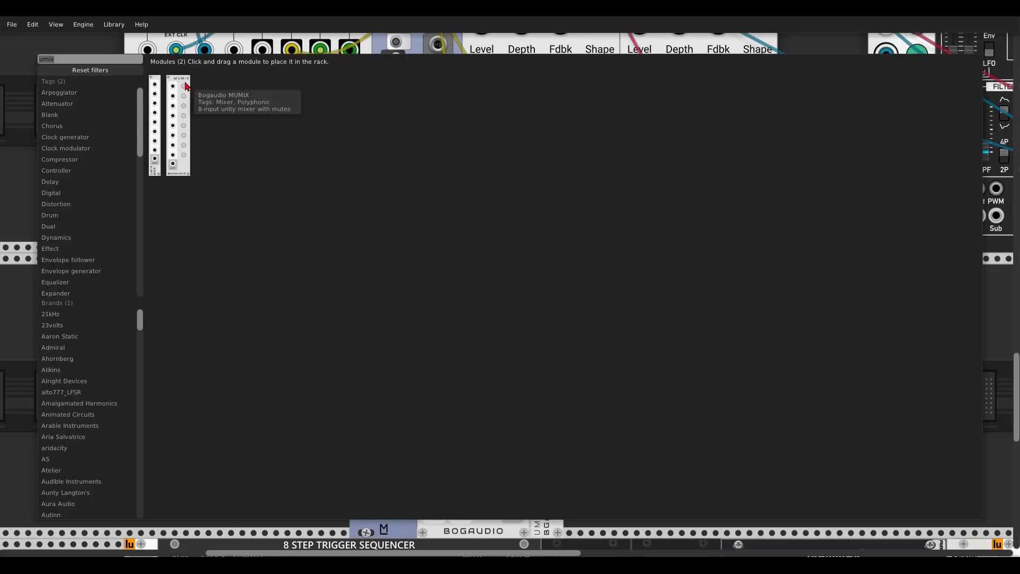
{"action": "left_click_drag", "start_coordinate": [186, 83], "coordinate": [611, 288]}
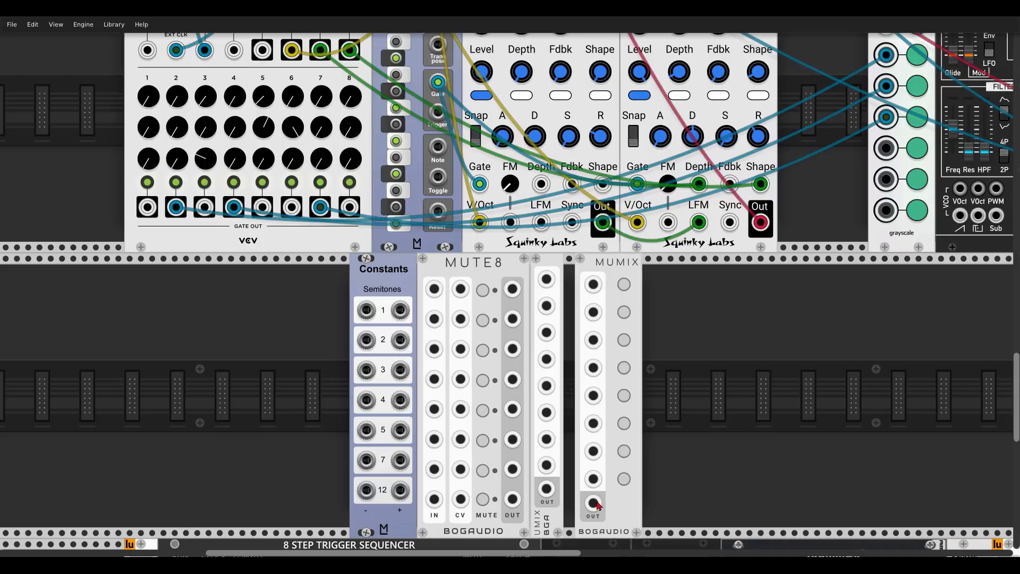
{"action": "left_click", "coordinate": [624, 284]}
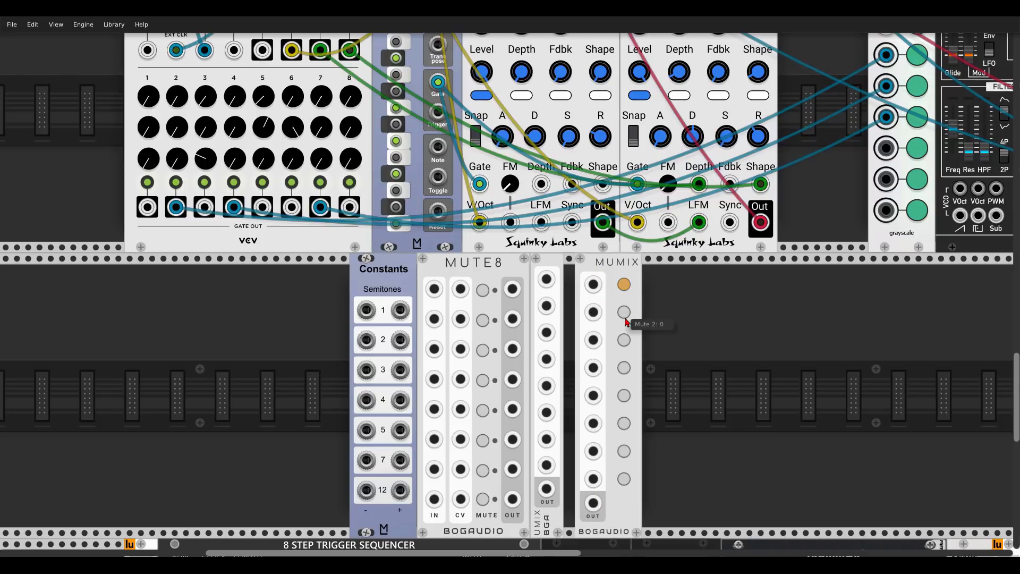
{"action": "left_click", "coordinate": [624, 285]}
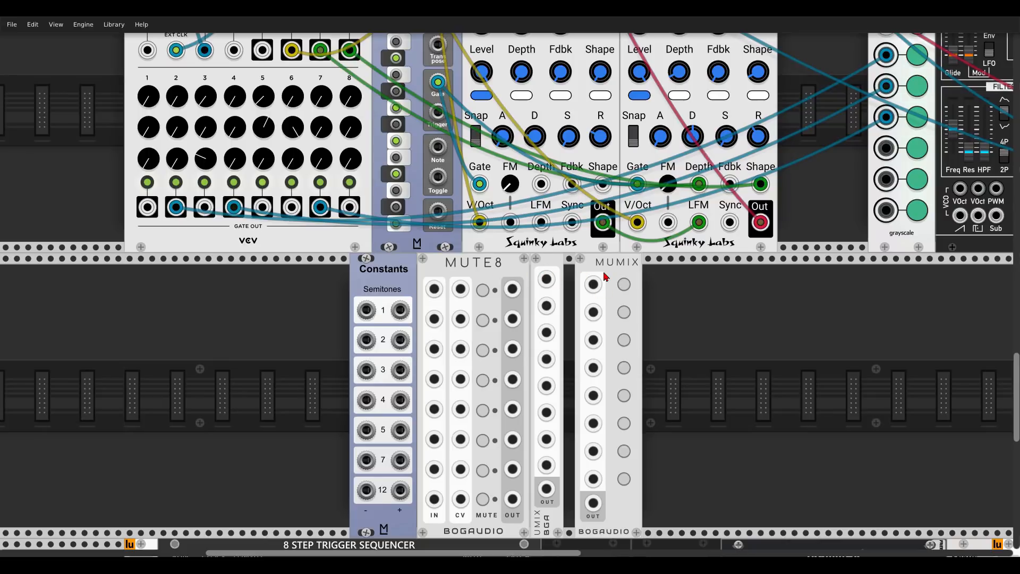
{"action": "key", "text": "Delete"}
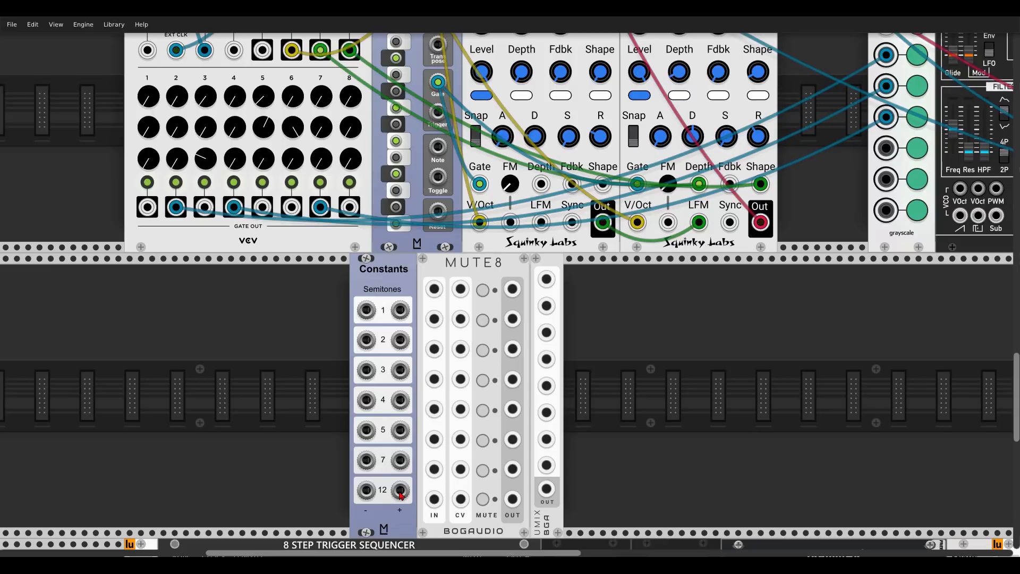
Step: Patch the Constants outputs +12, -12, +7, -7, +5 and -5 into MUTE8 inputs 1 to 6 in that order
{"action": "left_click_drag", "start_coordinate": [400, 489], "coordinate": [434, 288]}
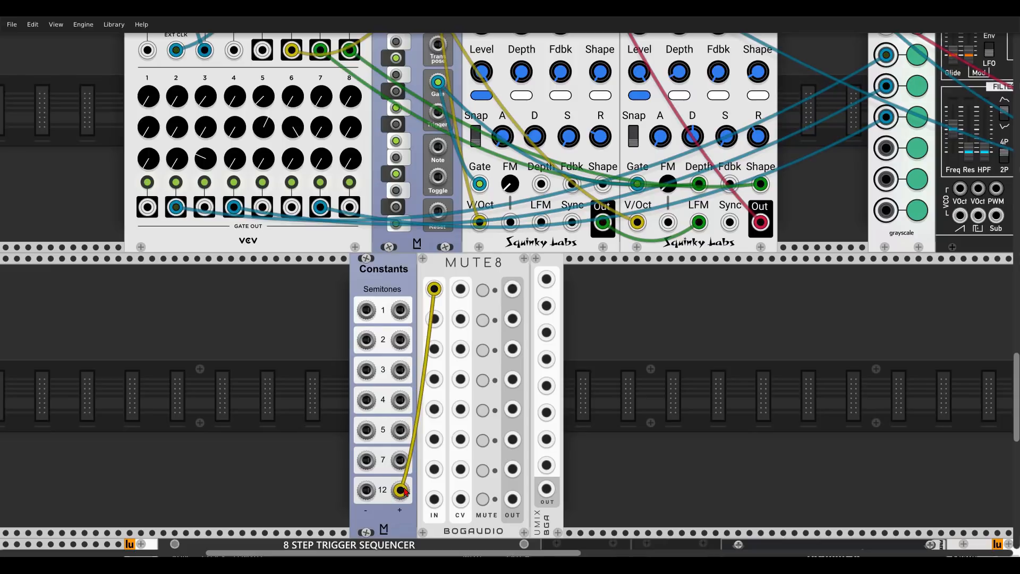
{"action": "left_click_drag", "start_coordinate": [366, 490], "coordinate": [433, 319]}
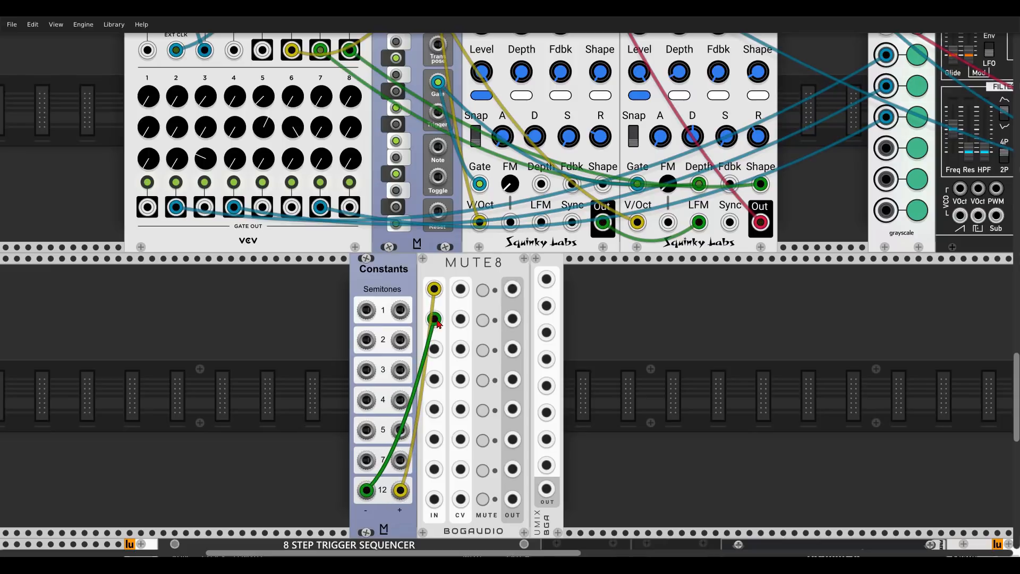
{"action": "left_click_drag", "start_coordinate": [400, 459], "coordinate": [434, 349]}
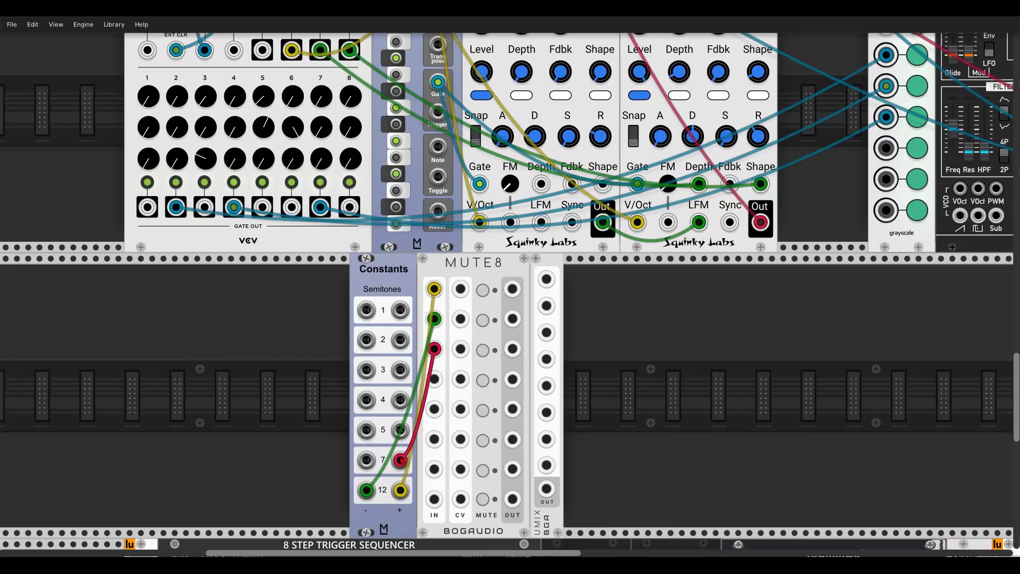
{"action": "left_click_drag", "start_coordinate": [366, 459], "coordinate": [434, 379]}
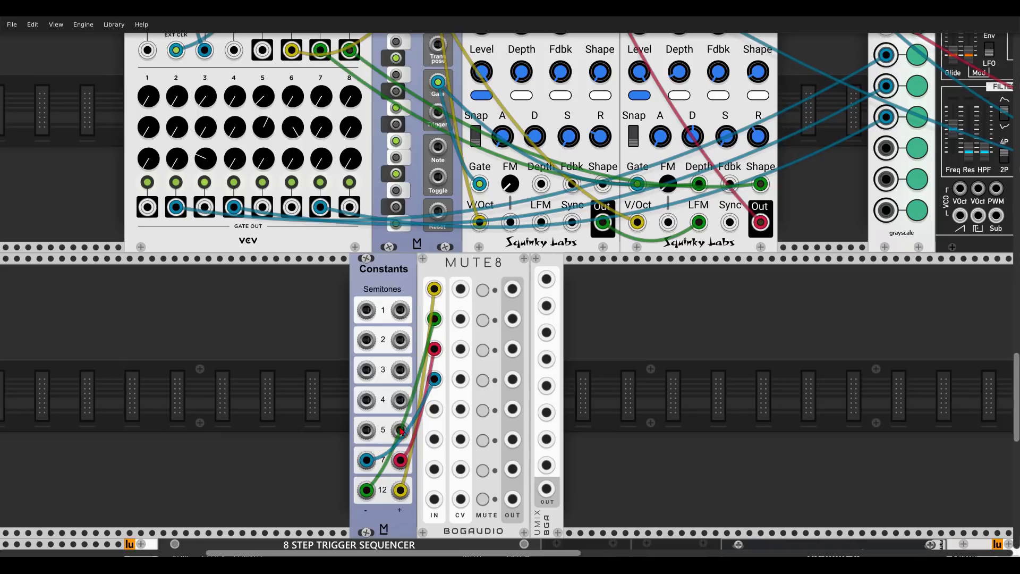
{"action": "left_click_drag", "start_coordinate": [400, 429], "coordinate": [434, 408]}
{"action": "left_click_drag", "start_coordinate": [366, 429], "coordinate": [434, 438]}
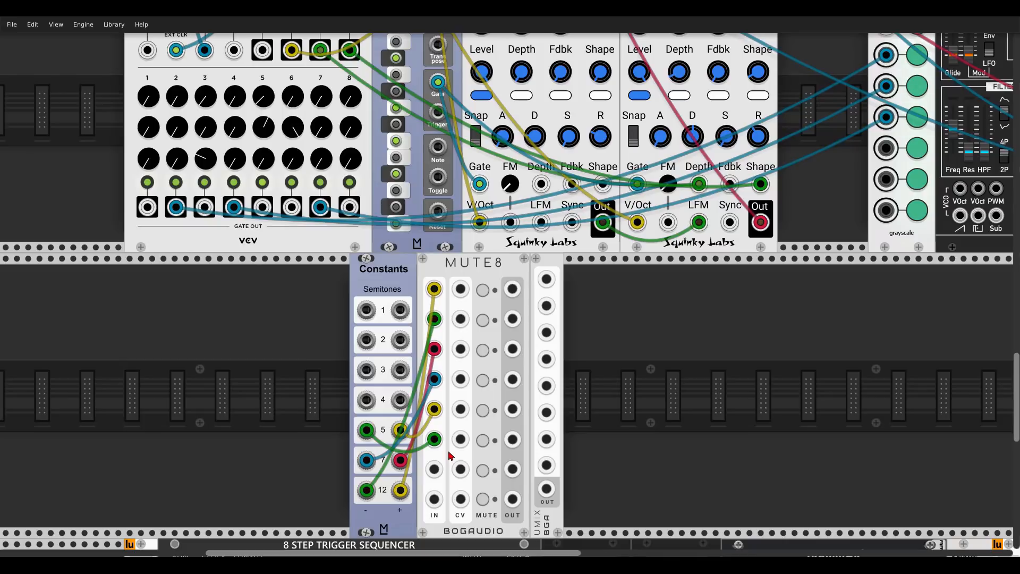
Step: Mute the first six channels of MUTE8
{"action": "left_click", "coordinate": [481, 291]}
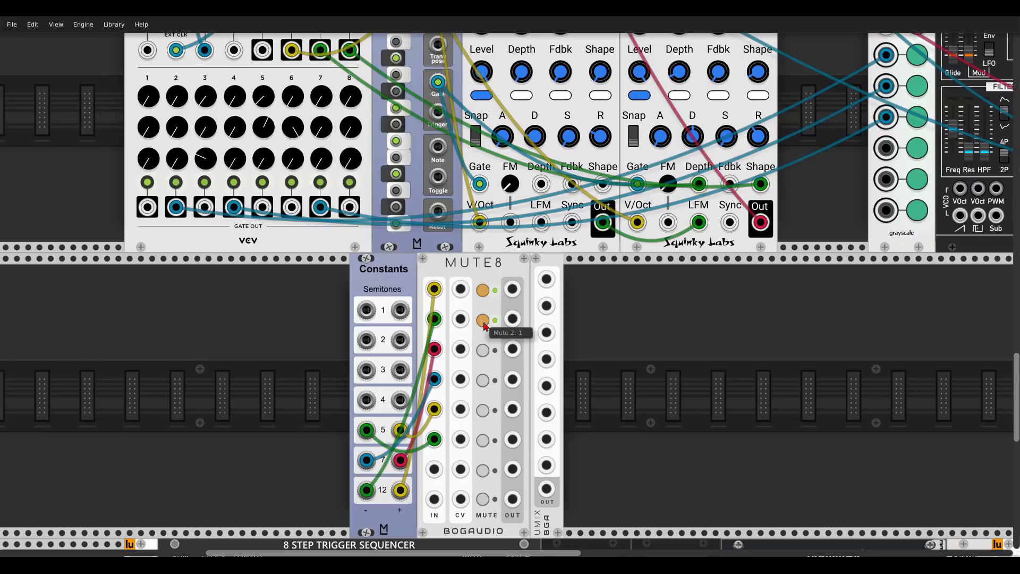
{"action": "left_click", "coordinate": [482, 320]}
{"action": "left_click", "coordinate": [482, 350]}
{"action": "left_click", "coordinate": [482, 380]}
{"action": "left_click", "coordinate": [482, 410]}
{"action": "left_click", "coordinate": [482, 441]}
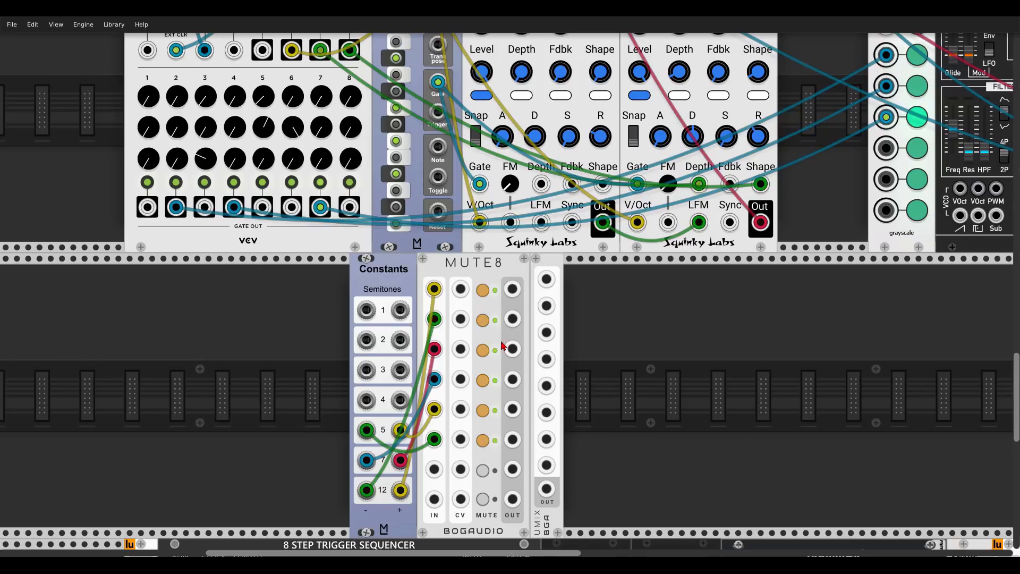
Step: Patch MUTE8 outputs 1 to 6 into the corresponding UMIX inputs 1 to 6
{"action": "left_click_drag", "start_coordinate": [513, 288], "coordinate": [546, 279]}
{"action": "left_click_drag", "start_coordinate": [512, 319], "coordinate": [546, 306]}
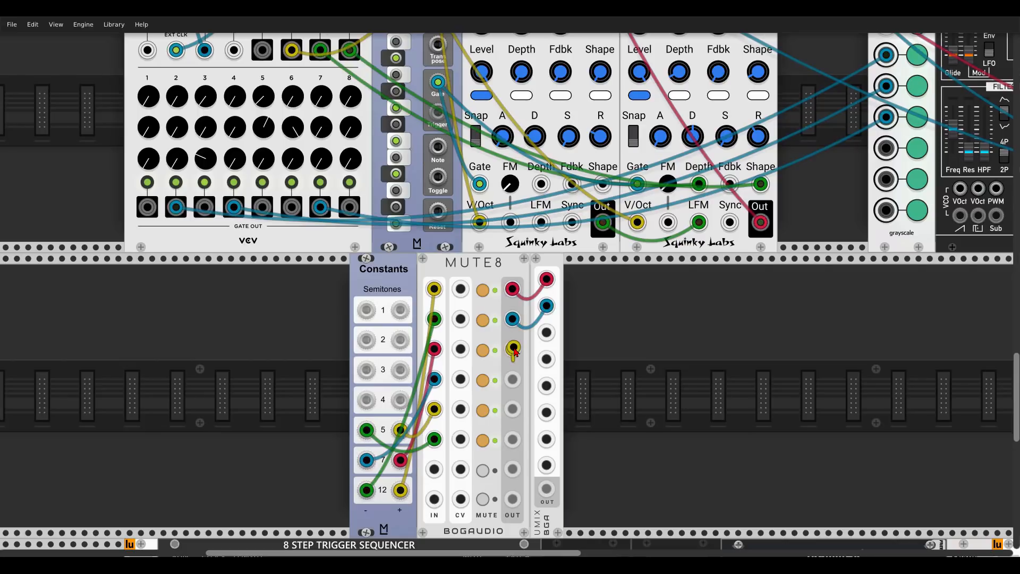
{"action": "left_click_drag", "start_coordinate": [512, 349], "coordinate": [546, 332]}
{"action": "left_click_drag", "start_coordinate": [512, 378], "coordinate": [546, 359]}
{"action": "left_click_drag", "start_coordinate": [512, 409], "coordinate": [546, 385]}
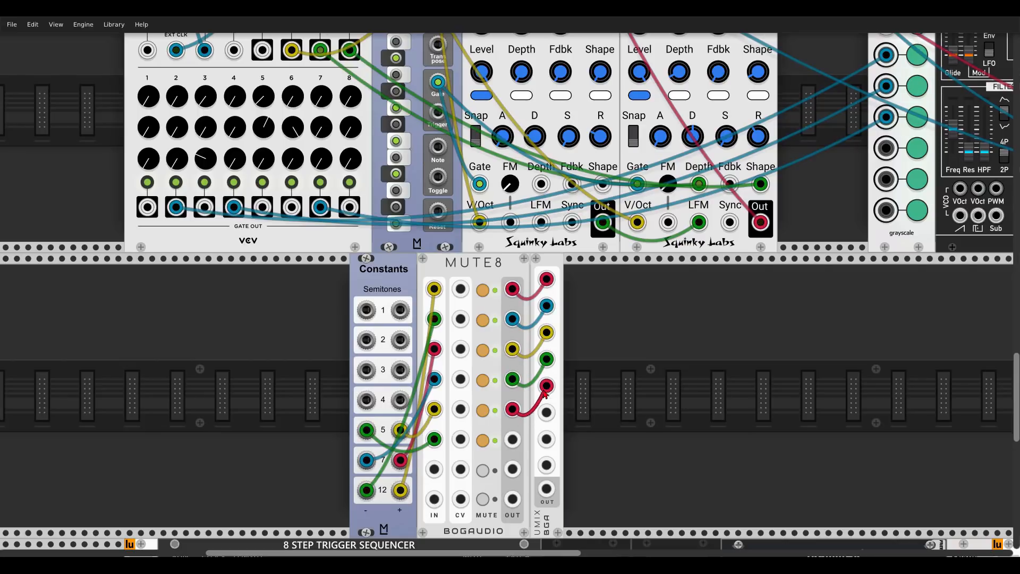
{"action": "left_click_drag", "start_coordinate": [512, 439], "coordinate": [546, 411]}
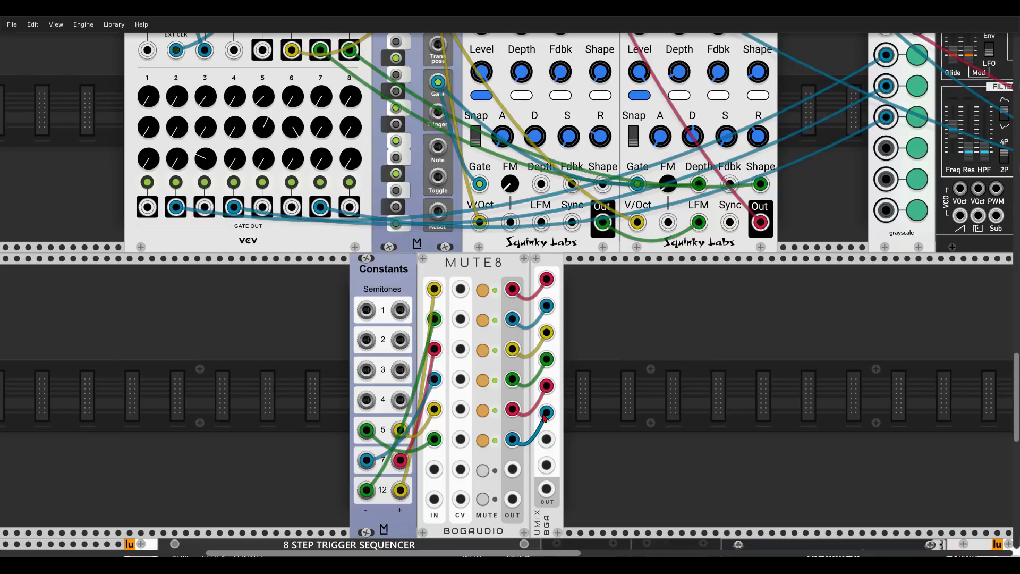
Step: Insert the narrow Submarine label strip between MUTE8 and UMIX, labelled +1, -1, +7, -7, +5, -5, and close the gap with UMIX
{"action": "left_click_drag", "start_coordinate": [548, 263], "coordinate": [647, 264]}
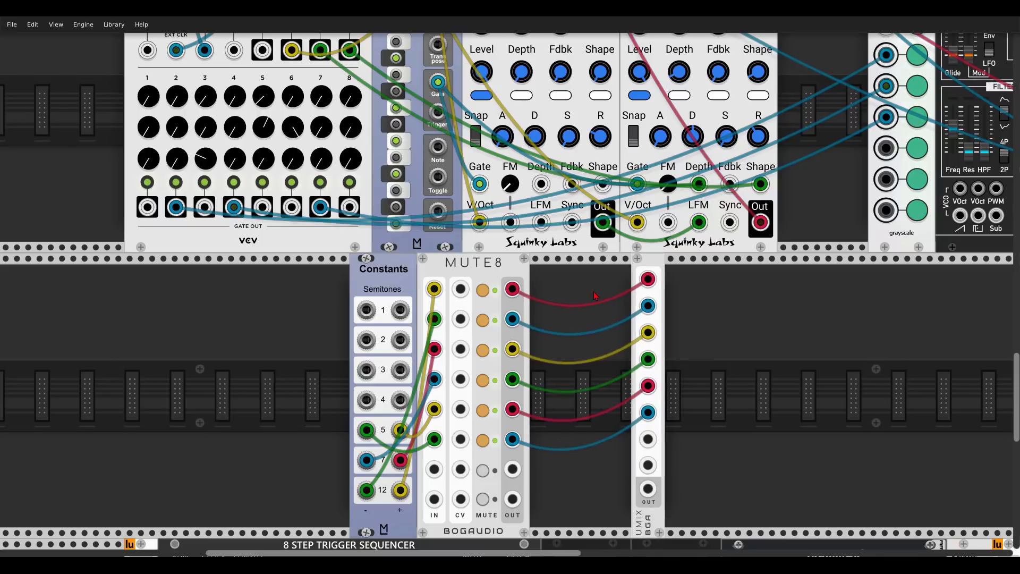
{"action": "right_click", "coordinate": [593, 296]}
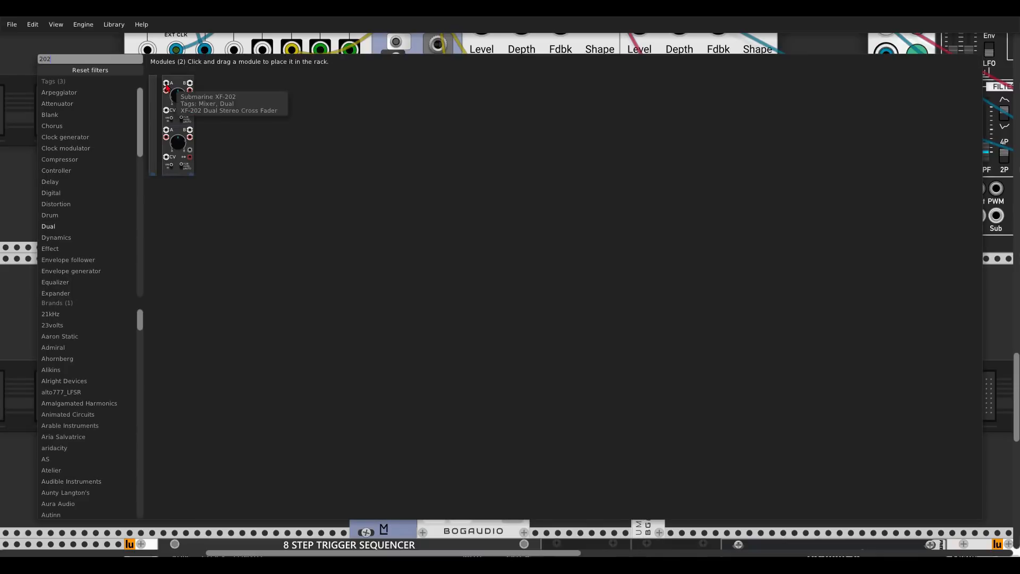
{"action": "left_click_drag", "start_coordinate": [108, 132], "coordinate": [535, 354]}
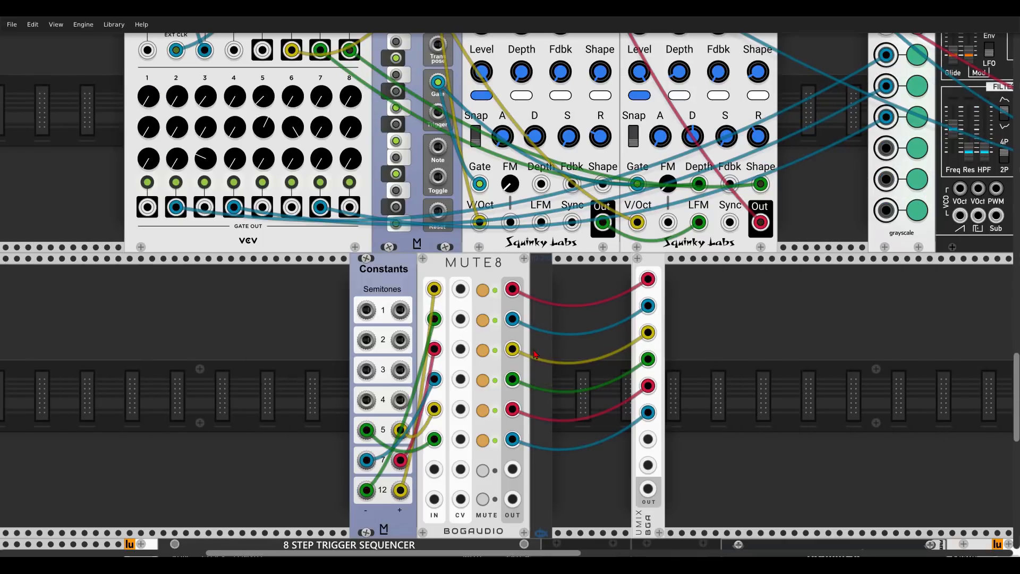
{"action": "left_click_drag", "start_coordinate": [651, 266], "coordinate": [564, 262]}
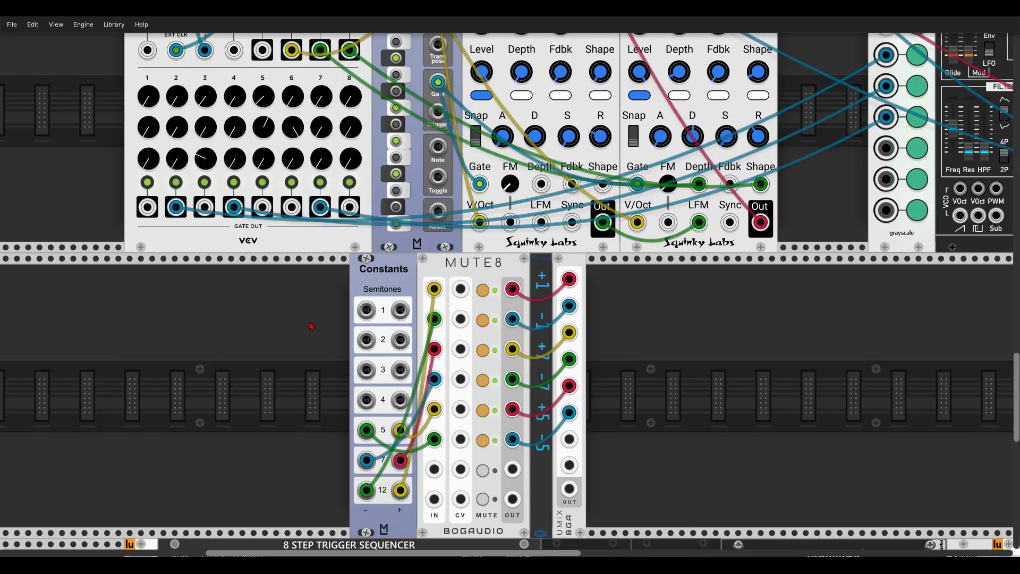
Step: Reroute SEQ-3's ROW 1 cable from Quantum's In to UMIX input 7, and patch UMIX OUT to Quantum's In
{"action": "scroll", "coordinate": [310, 326], "scroll_direction": "up", "scroll_amount": 3}
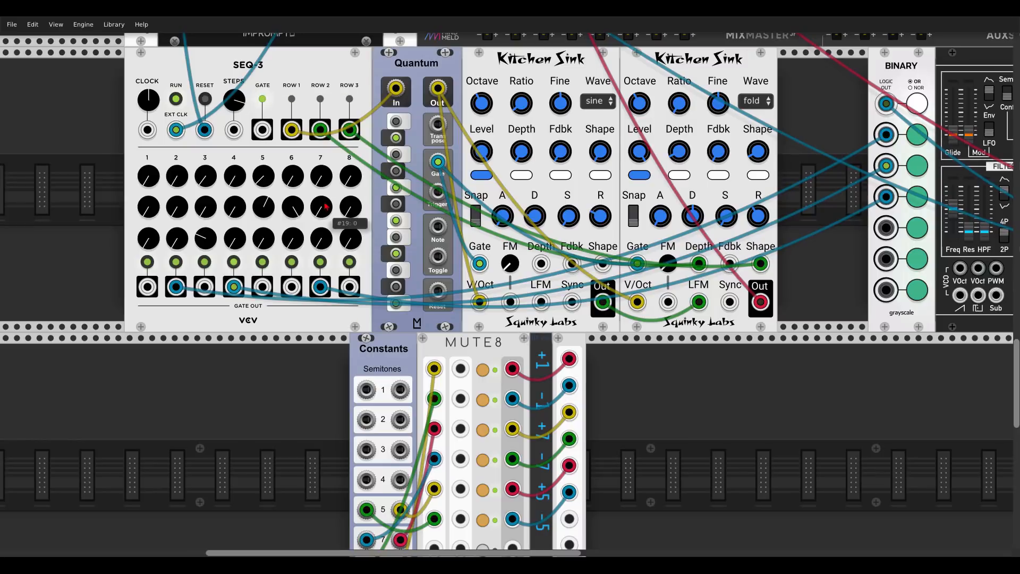
{"action": "left_click_drag", "start_coordinate": [395, 89], "coordinate": [569, 431]}
{"action": "left_click_drag", "start_coordinate": [570, 484], "coordinate": [396, 89]}
{"action": "scroll", "coordinate": [545, 299], "scroll_direction": "down", "scroll_amount": 3}
{"action": "scroll", "coordinate": [608, 313], "scroll_direction": "down", "scroll_amount": 1}
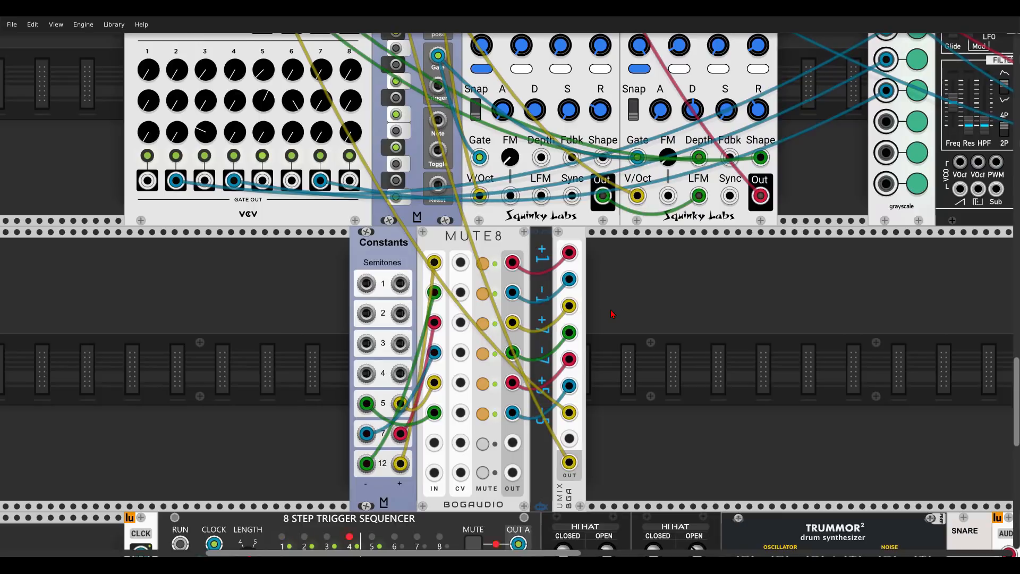
Step: Audition the transpositions by briefly unmuting MUTE8 channels 1, 2, 3, 5 and 6 and muting each again
{"action": "scroll", "coordinate": [610, 311], "scroll_direction": "up", "scroll_amount": 9}
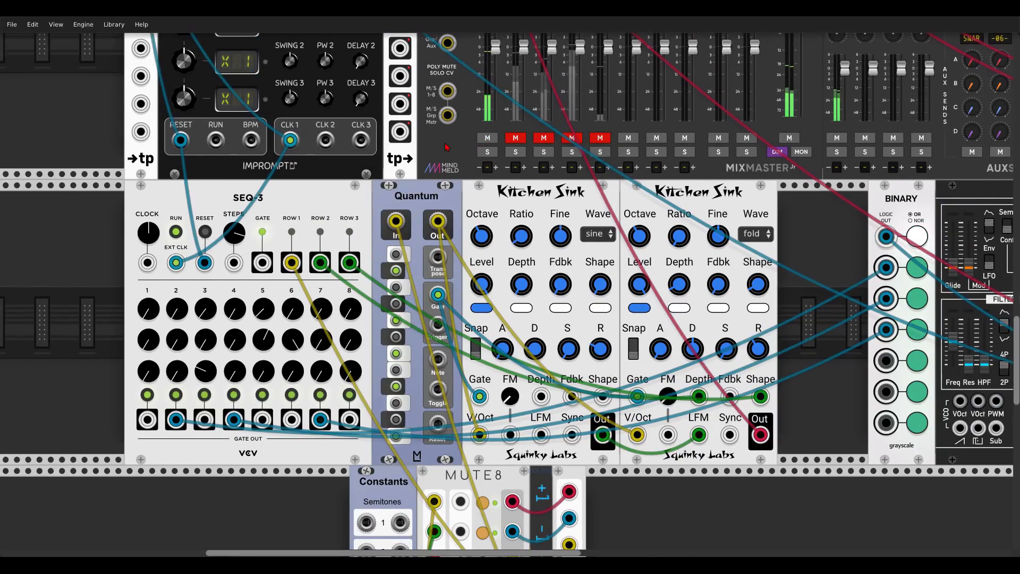
{"action": "scroll", "coordinate": [448, 148], "scroll_direction": "down", "scroll_amount": 2}
{"action": "scroll", "coordinate": [448, 149], "scroll_direction": "down", "scroll_amount": 7}
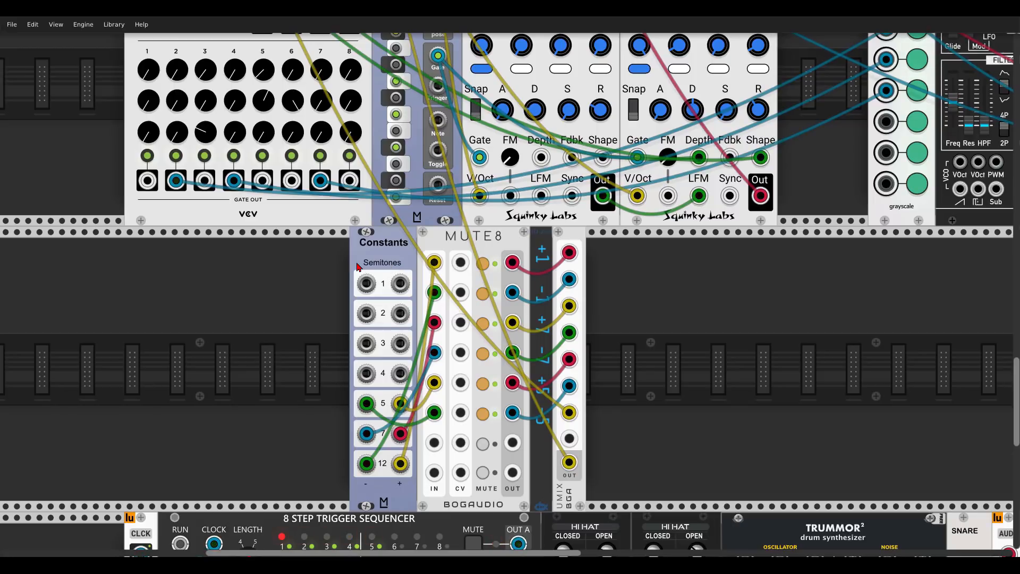
{"action": "left_click", "coordinate": [482, 269]}
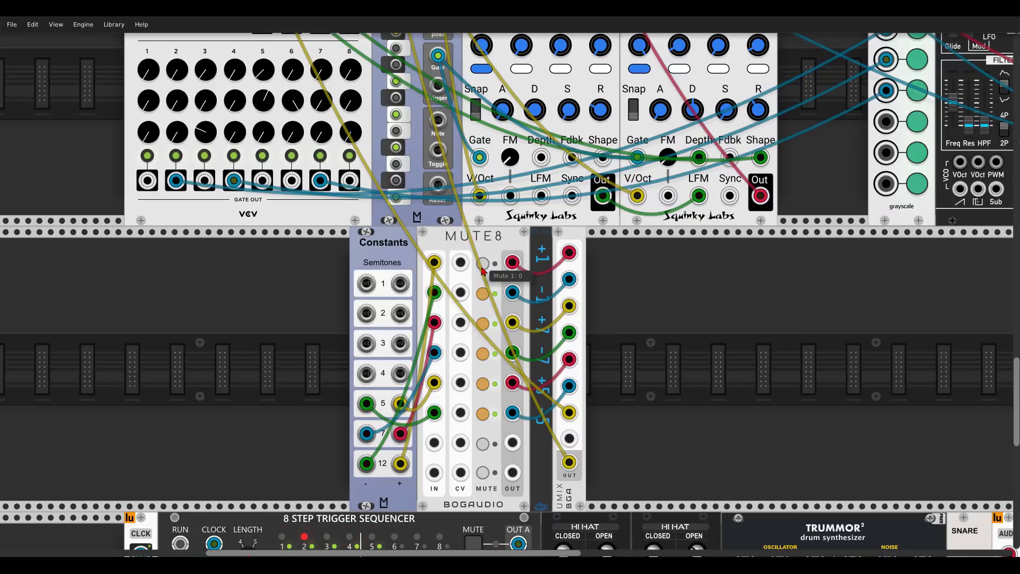
{"action": "left_click", "coordinate": [482, 267]}
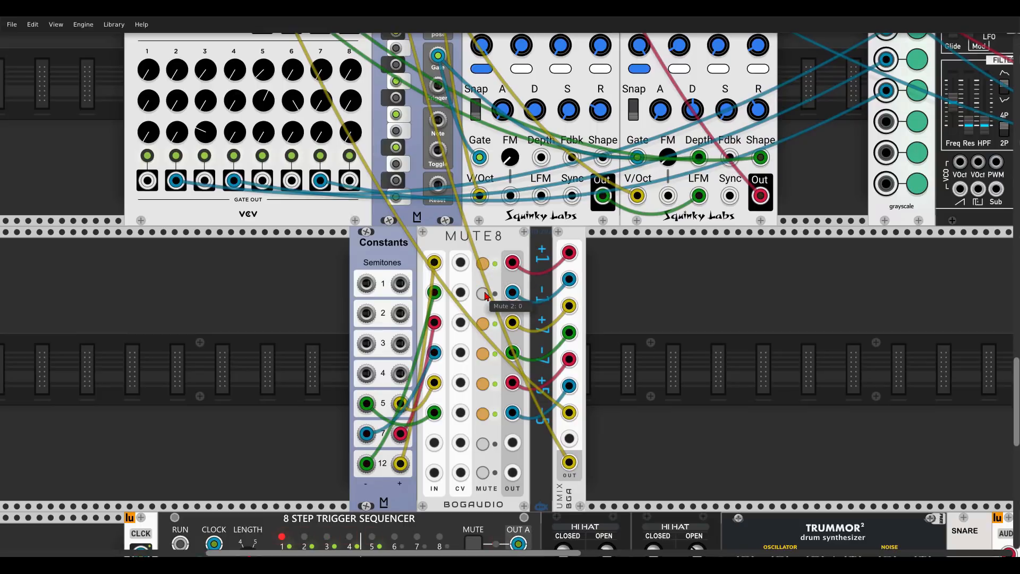
{"action": "left_click", "coordinate": [484, 293]}
{"action": "left_click", "coordinate": [483, 323]}
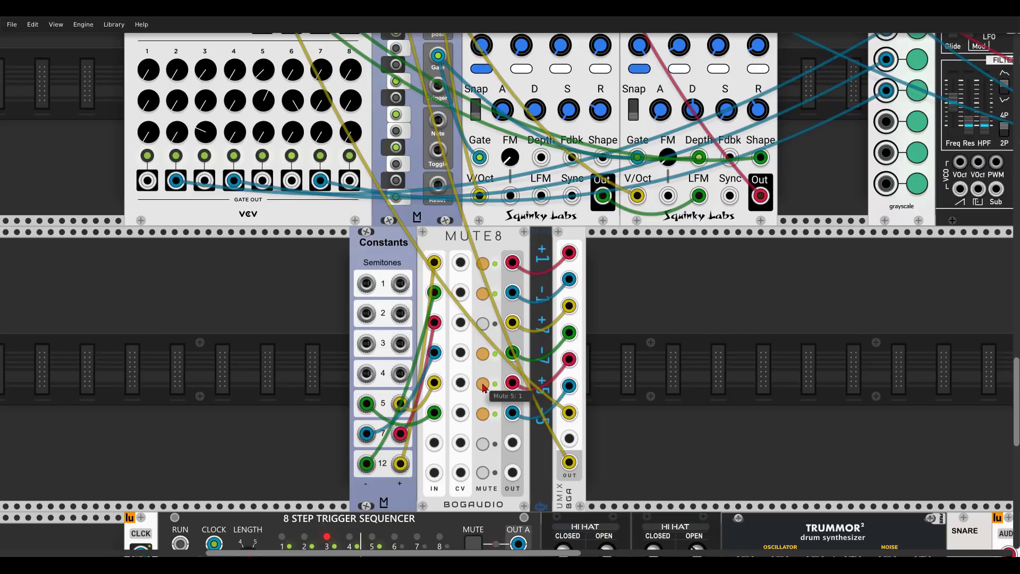
{"action": "left_click", "coordinate": [483, 324]}
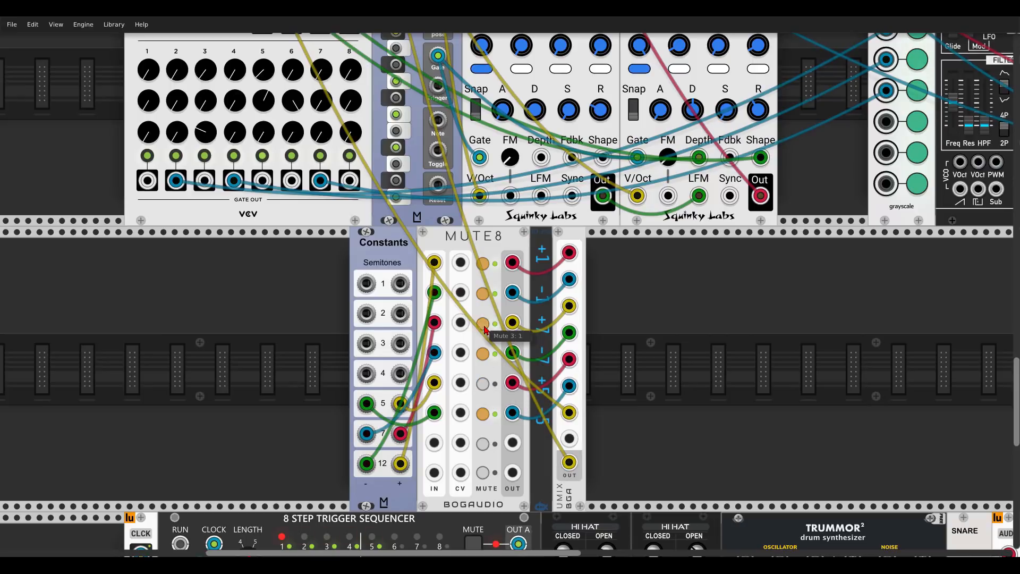
{"action": "left_click", "coordinate": [484, 414]}
{"action": "left_click", "coordinate": [483, 385]}
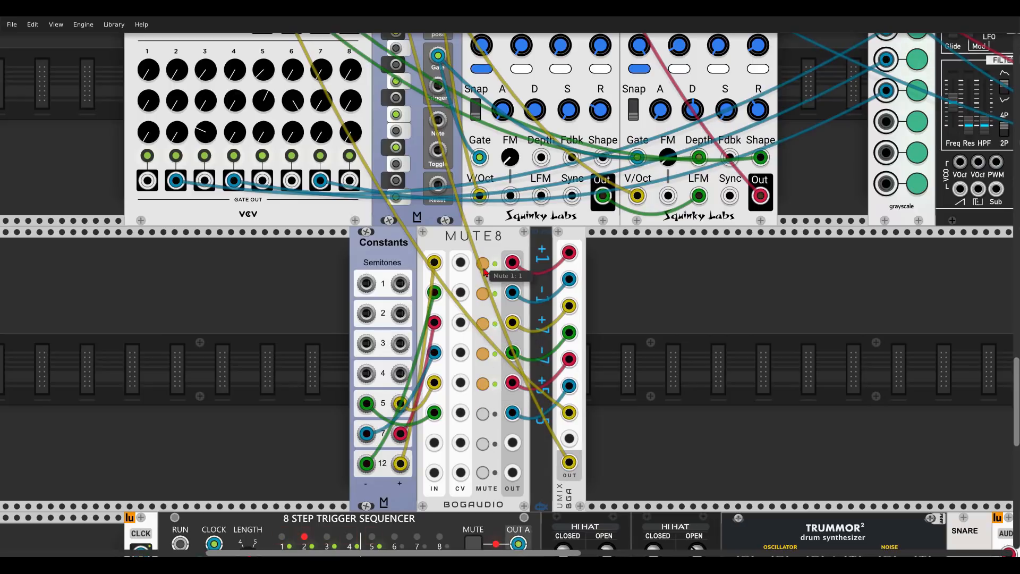
{"action": "left_click", "coordinate": [482, 264]}
{"action": "left_click", "coordinate": [483, 412]}
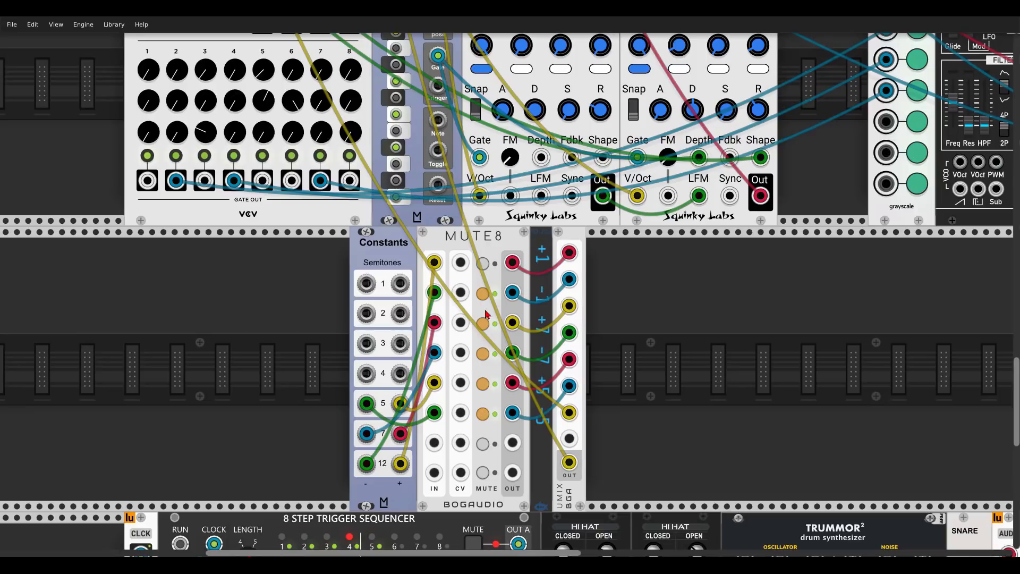
{"action": "left_click", "coordinate": [481, 265]}
{"action": "left_click", "coordinate": [482, 264]}
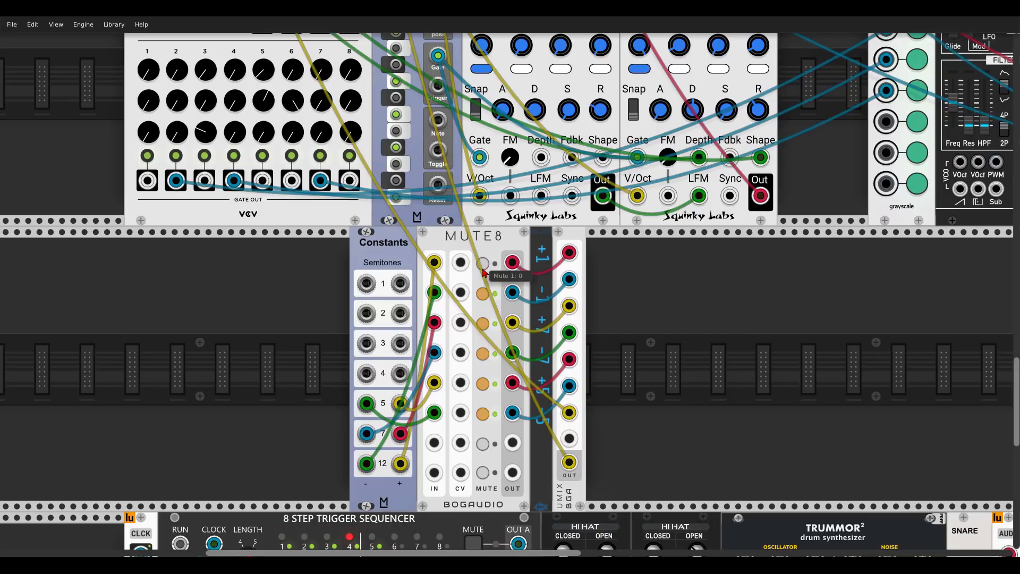
Step: Search the module library for "sample" and add the Bogaudio S&H module directly beside UMIX
{"action": "right_click", "coordinate": [618, 284]}
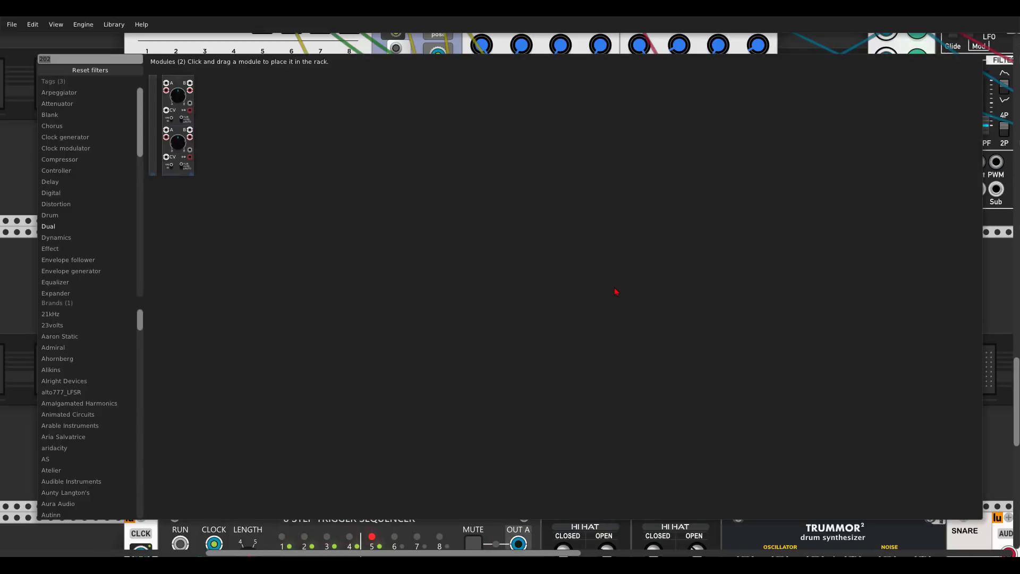
{"action": "type", "text": "sample"}
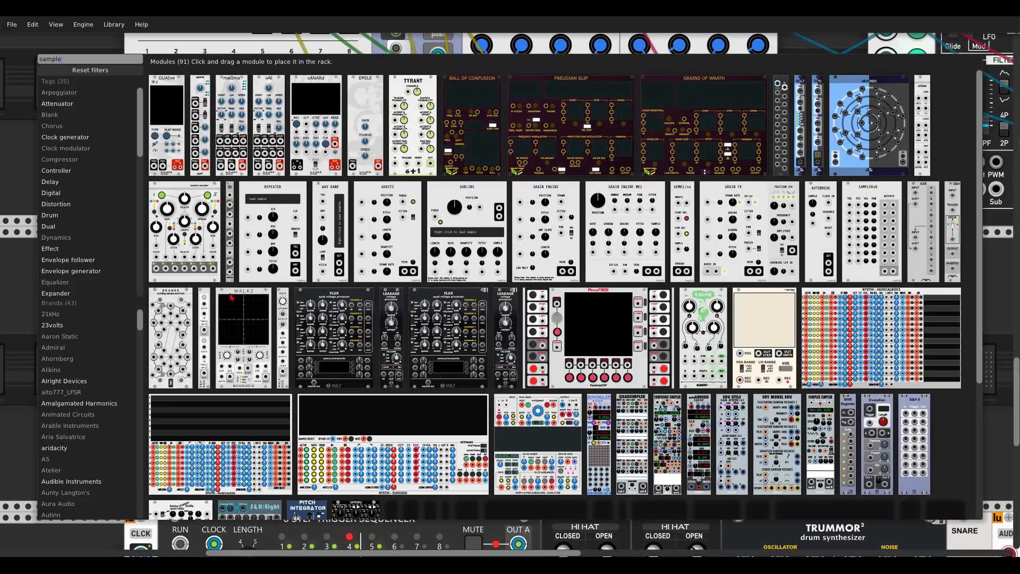
{"action": "left_click_drag", "start_coordinate": [205, 294], "coordinate": [543, 311]}
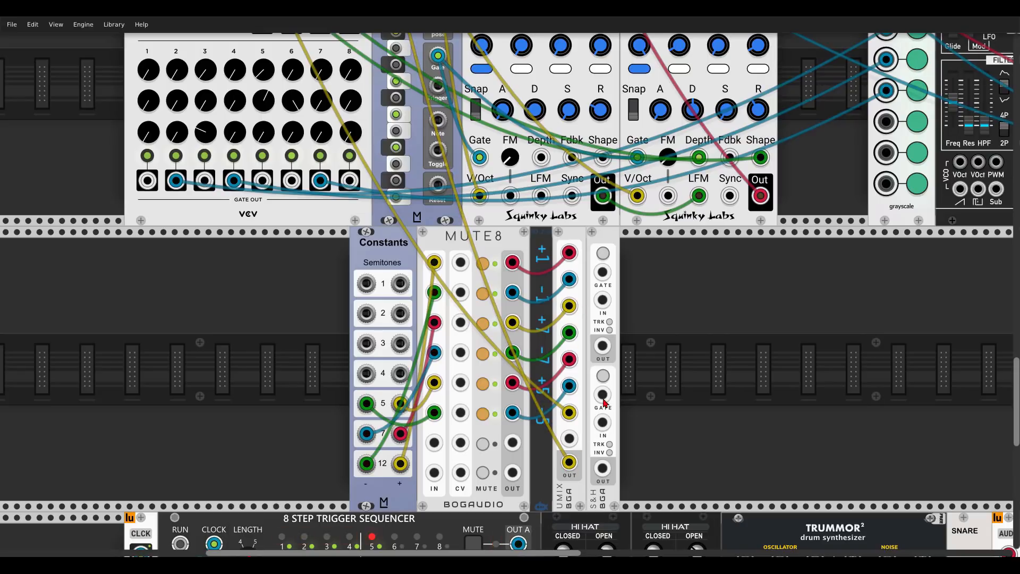
Step: Route UMIX OUT through the lower S&H section into Quantum's In, with CLOCKED's CLK 1 patched to its GATE
{"action": "left_click_drag", "start_coordinate": [570, 461], "coordinate": [603, 423]}
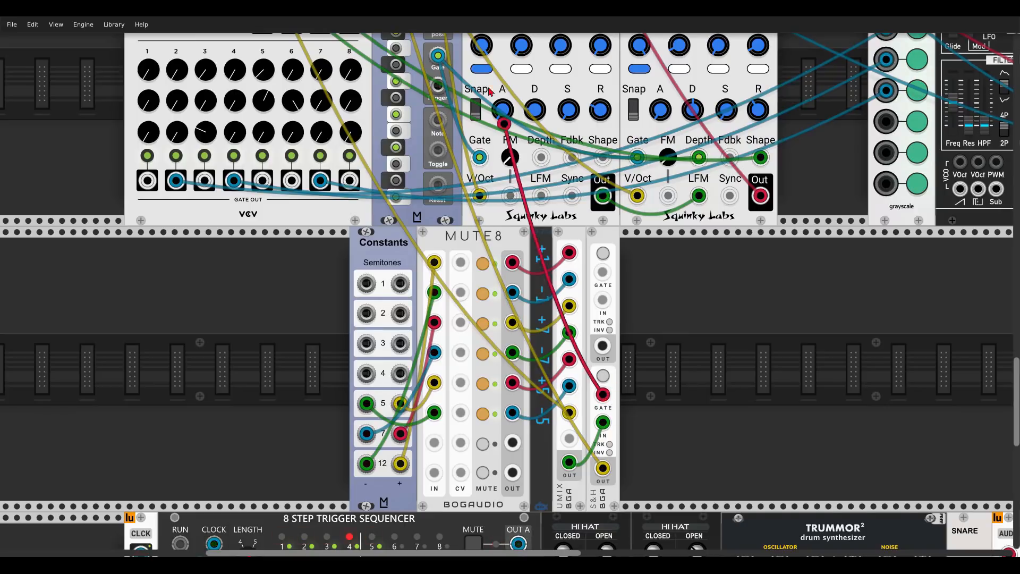
{"action": "scroll", "coordinate": [594, 404], "scroll_direction": "up", "scroll_amount": 6}
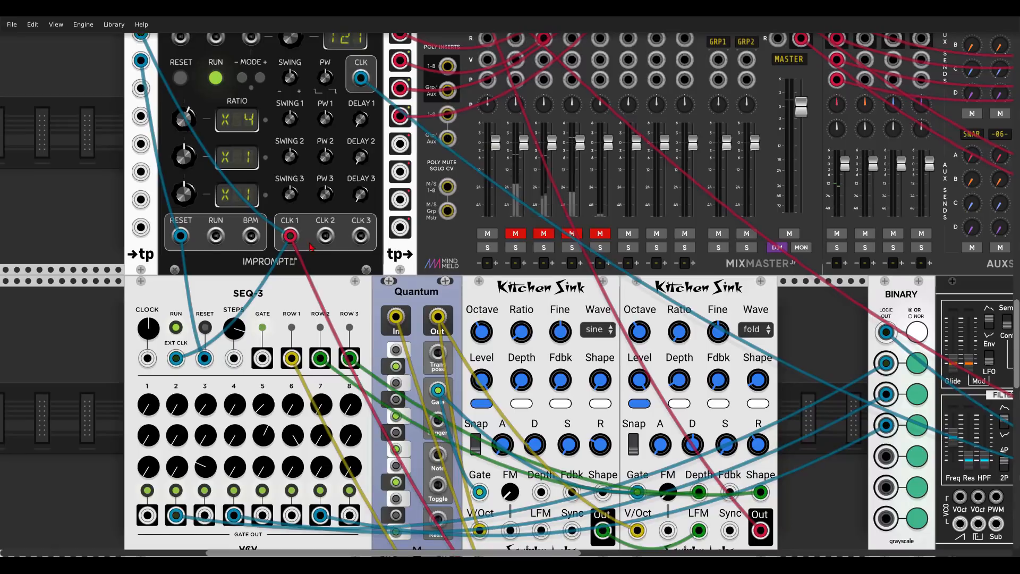
Step: Audition the sampled transposition by briefly unmuting MUTE8 channels 1, 2 and 3 and muting them again
{"action": "scroll", "coordinate": [446, 270], "scroll_direction": "down", "scroll_amount": 7}
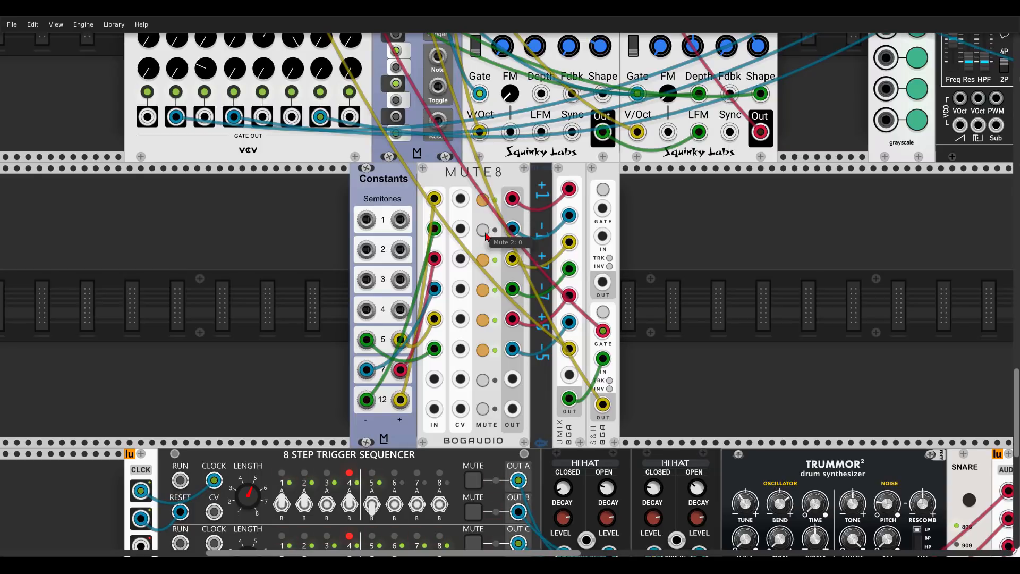
{"action": "left_click", "coordinate": [483, 260]}
{"action": "left_click", "coordinate": [483, 205]}
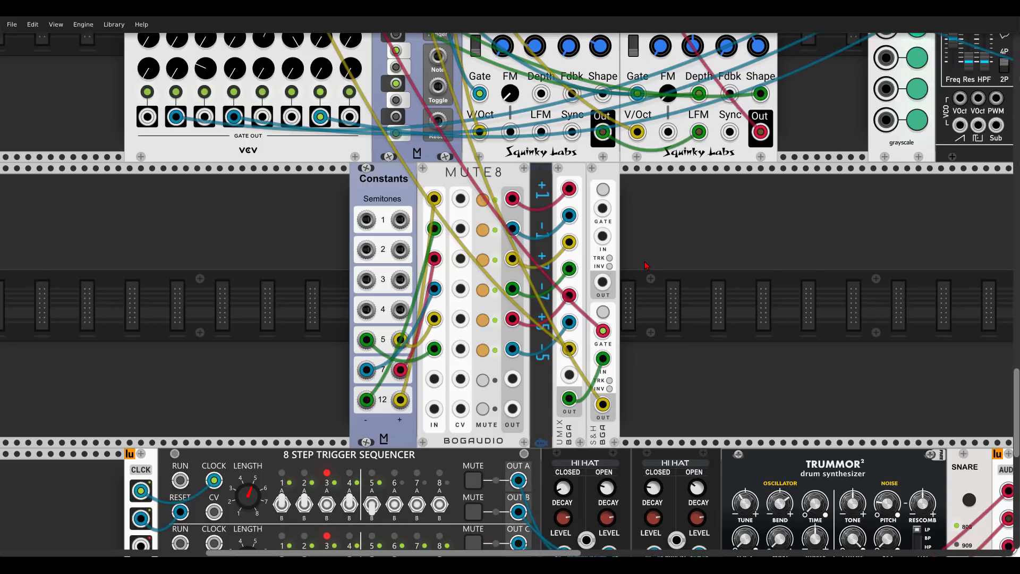
Step: Unmute the INTZ channel on MixMaster and slightly raise Interzone's filter cutoff
{"action": "scroll", "coordinate": [836, 97], "scroll_direction": "up", "scroll_amount": 5}
{"action": "scroll", "coordinate": [835, 98], "scroll_direction": "right", "scroll_amount": 6}
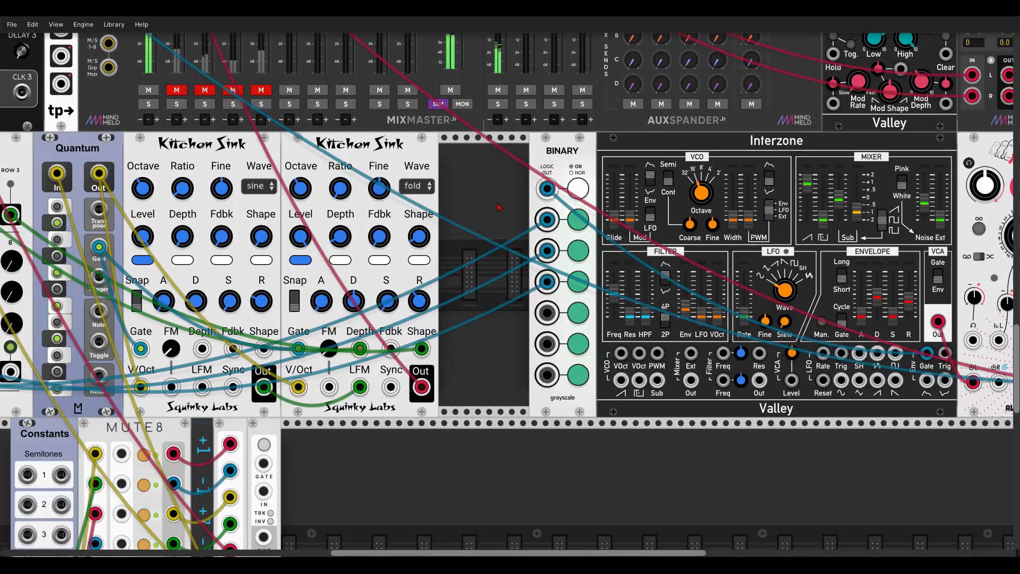
{"action": "scroll", "coordinate": [510, 295], "scroll_direction": "left", "scroll_amount": 4}
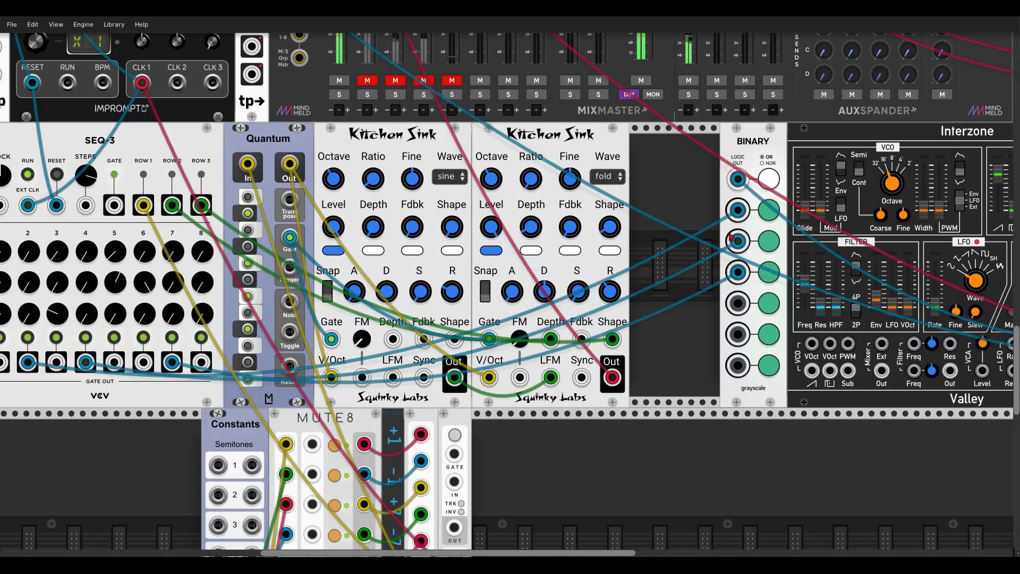
{"action": "scroll", "coordinate": [740, 281], "scroll_direction": "right", "scroll_amount": 5}
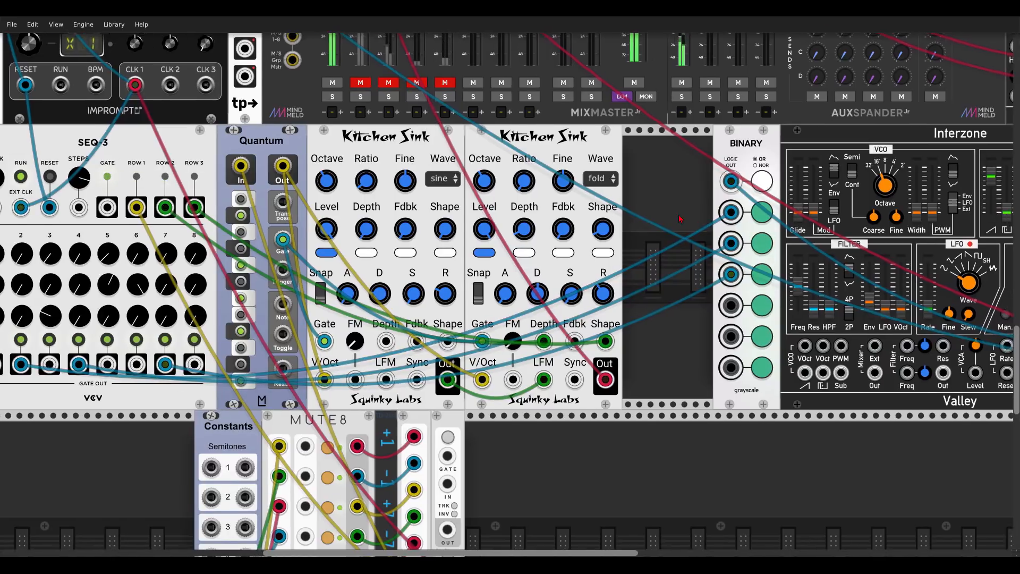
{"action": "scroll", "coordinate": [915, 174], "scroll_direction": "right", "scroll_amount": 5}
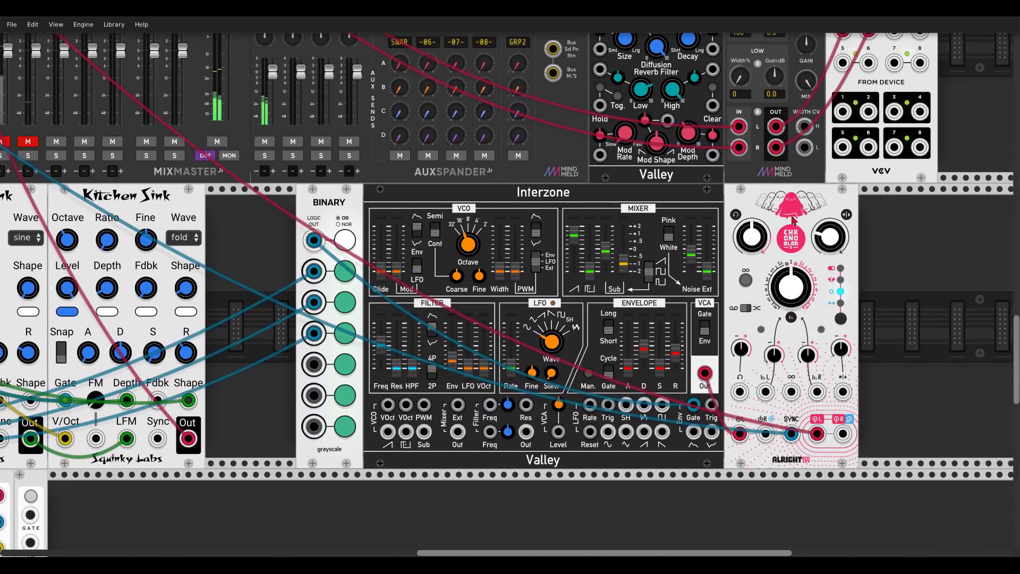
{"action": "scroll", "coordinate": [330, 196], "scroll_direction": "left", "scroll_amount": 7}
{"action": "left_click", "coordinate": [239, 198]}
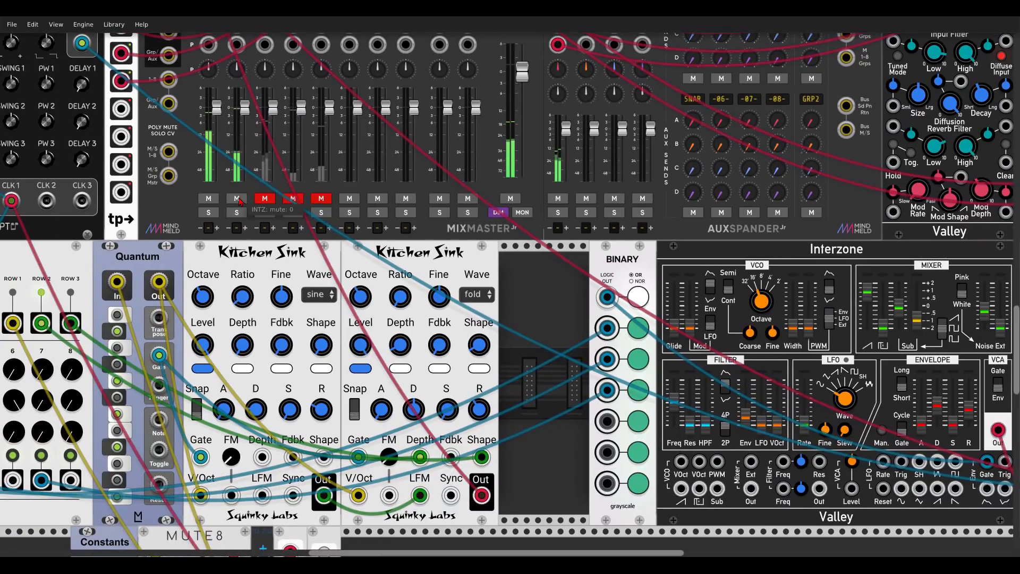
{"action": "scroll", "coordinate": [527, 262], "scroll_direction": "down", "scroll_amount": 3}
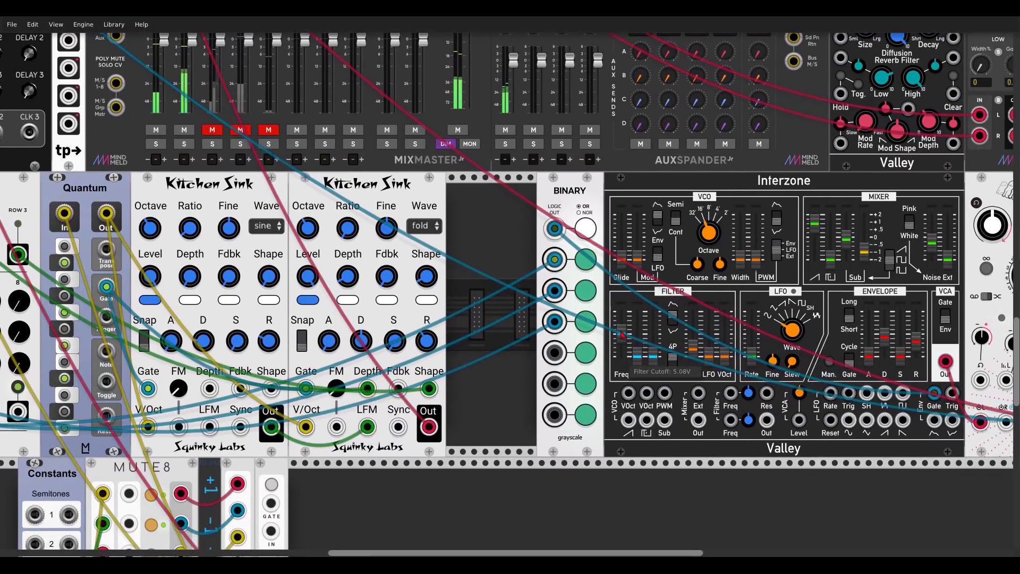
{"action": "left_click_drag", "start_coordinate": [621, 334], "coordinate": [621, 327]}
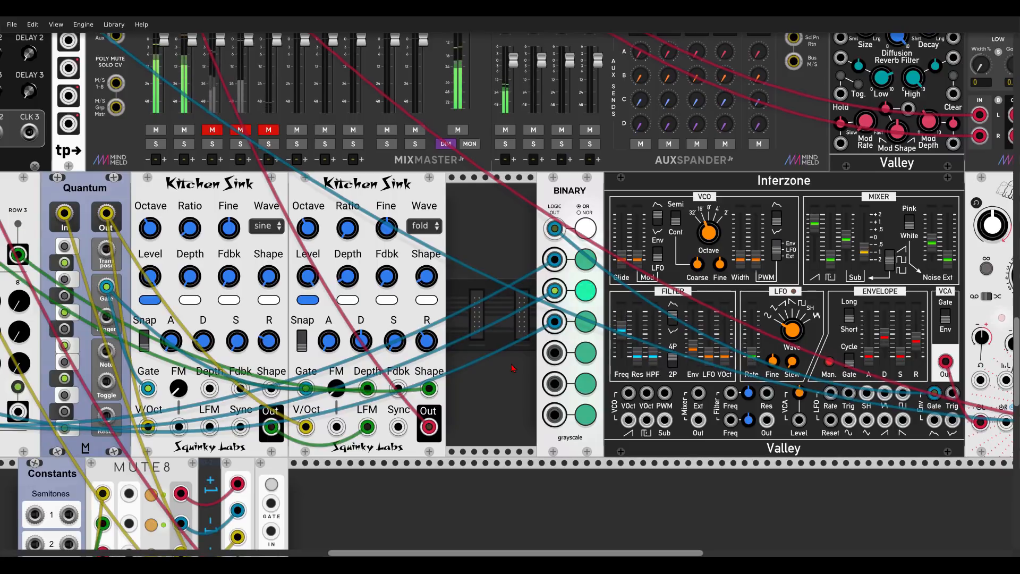
Step: Unmute the HATS, KICK and SNAR channels on MixMaster
{"action": "left_click_drag", "start_coordinate": [511, 364], "coordinate": [851, 139]}
{"action": "left_click_drag", "start_coordinate": [739, 452], "coordinate": [739, 239]}
{"action": "left_click_drag", "start_coordinate": [828, 257], "coordinate": [796, 162]}
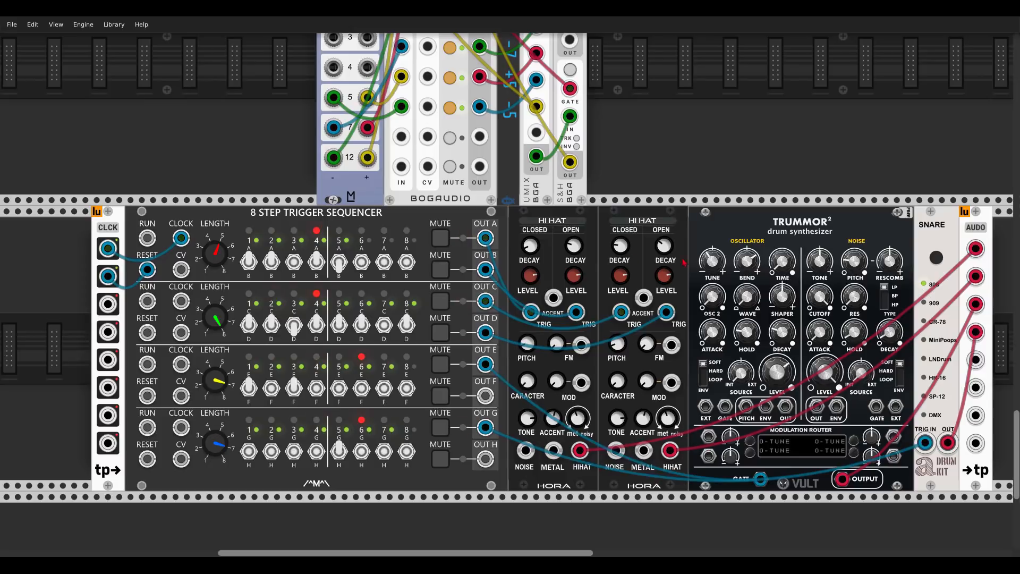
{"action": "scroll", "coordinate": [643, 226], "scroll_direction": "up", "scroll_amount": 5}
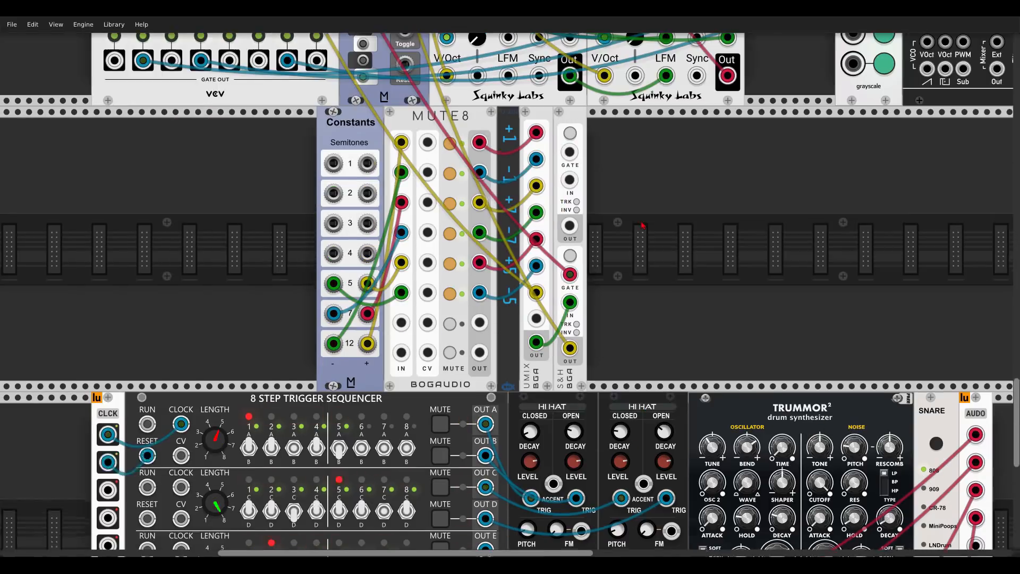
{"action": "scroll", "coordinate": [643, 226], "scroll_direction": "up", "scroll_amount": 12}
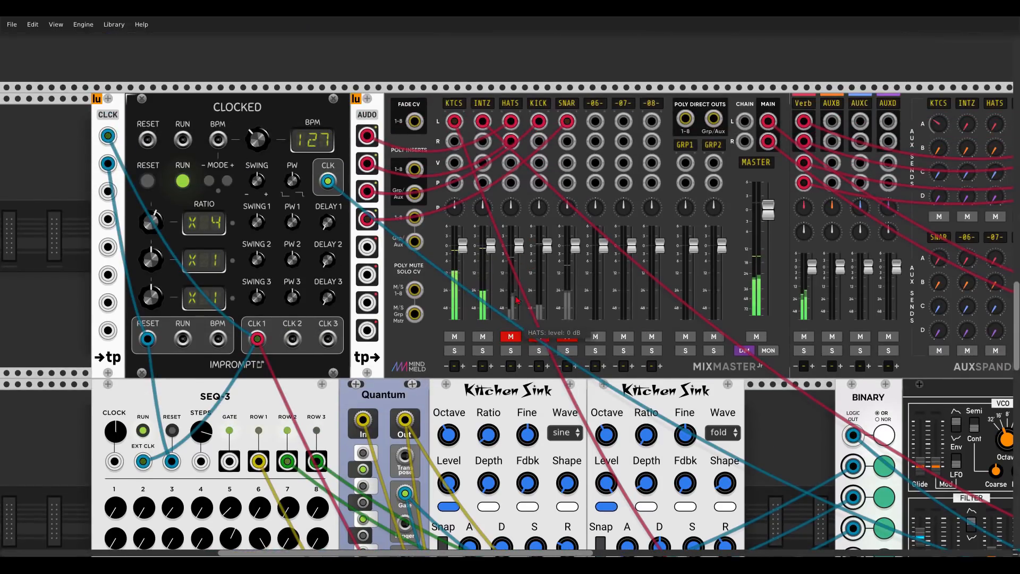
{"action": "left_click", "coordinate": [509, 338]}
{"action": "left_click", "coordinate": [538, 338]}
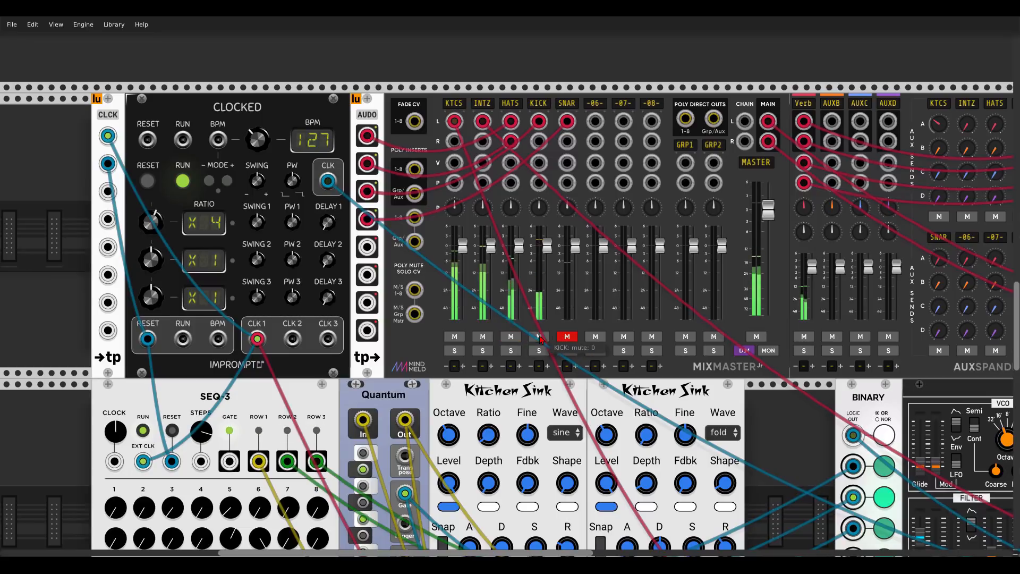
{"action": "left_click", "coordinate": [566, 337]}
Step: Audition the transposition against the full mix by toggling MUTE8 channel 1, leaving it muted
{"action": "scroll", "coordinate": [558, 334], "scroll_direction": "down", "scroll_amount": 1}
{"action": "scroll", "coordinate": [550, 329], "scroll_direction": "down", "scroll_amount": 3}
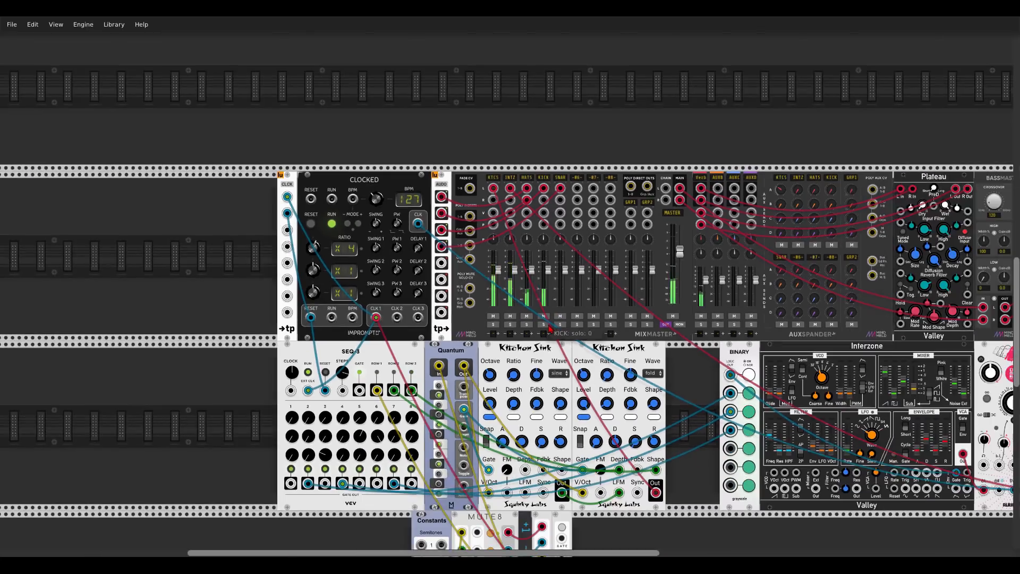
{"action": "scroll", "coordinate": [550, 330], "scroll_direction": "down", "scroll_amount": 4}
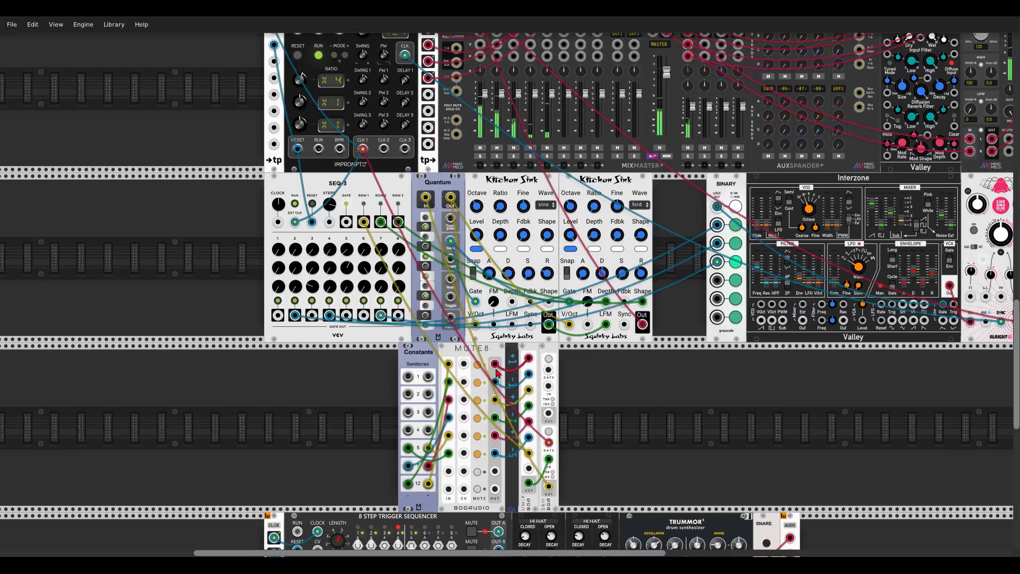
{"action": "left_click", "coordinate": [478, 366]}
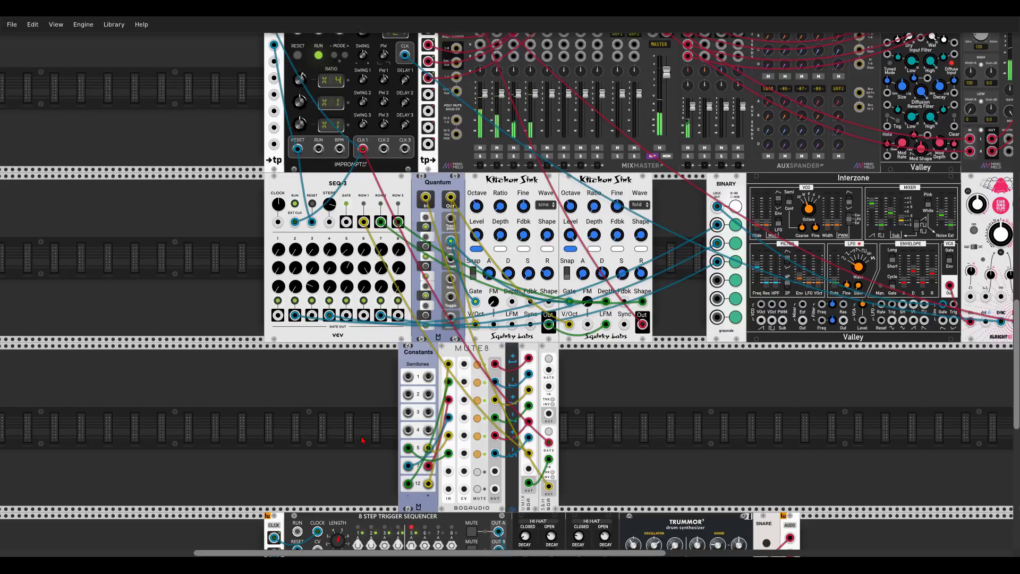
Step: Search the module library for "addr" and place a Bogaudio ADDR-SEQ in the free space before Constants
{"action": "scroll", "coordinate": [362, 437], "scroll_direction": "up", "scroll_amount": 3}
{"action": "scroll", "coordinate": [356, 370], "scroll_direction": "down", "scroll_amount": 1}
{"action": "right_click", "coordinate": [356, 369]}
{"action": "type", "text": "addr"}
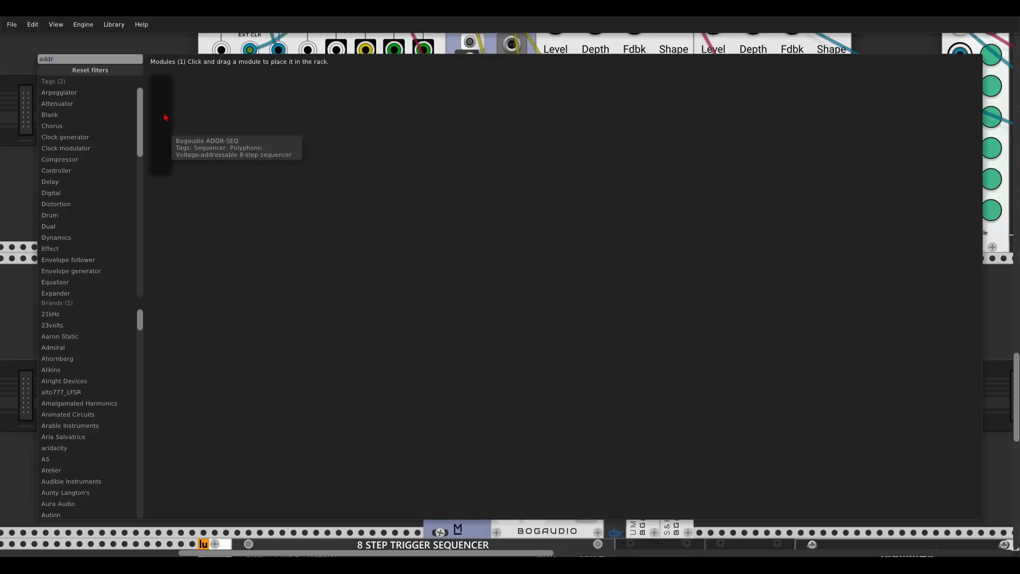
{"action": "left_click_drag", "start_coordinate": [164, 118], "coordinate": [326, 275]}
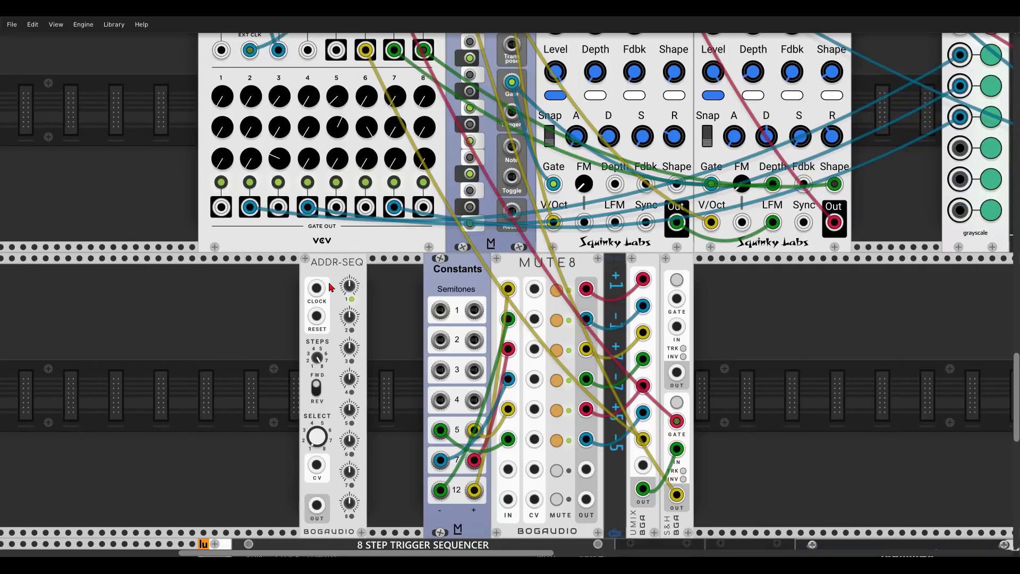
Step: Set ADDR-SEQ's output range to +/-1V
{"action": "right_click", "coordinate": [336, 271]}
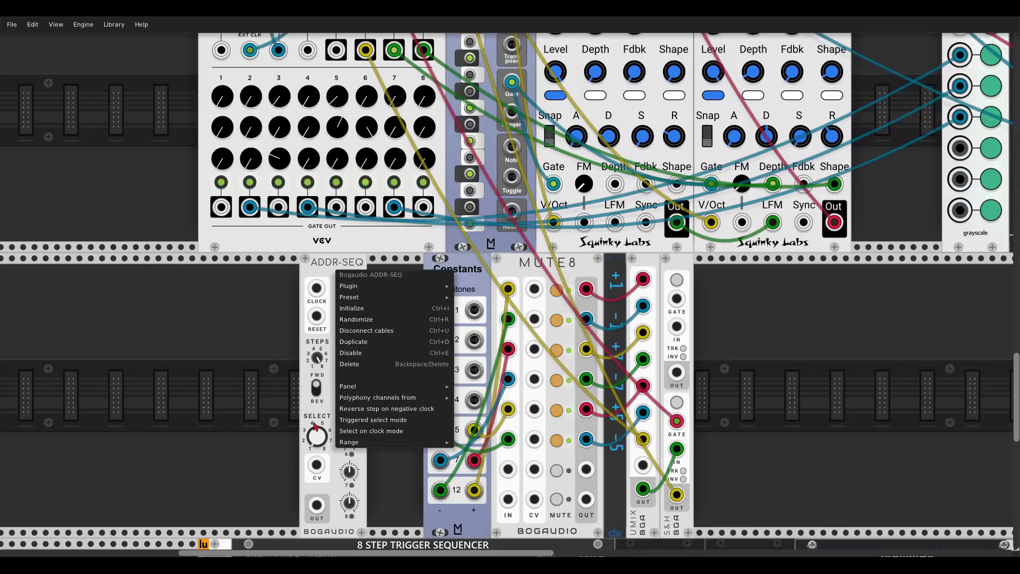
{"action": "mouse_move", "coordinate": [349, 445]}
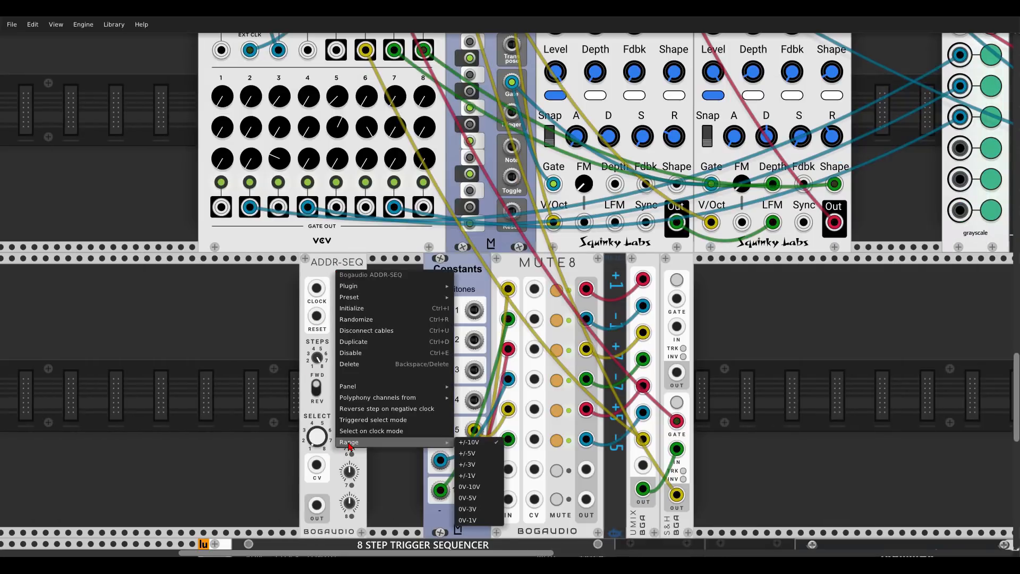
{"action": "left_click", "coordinate": [481, 477]}
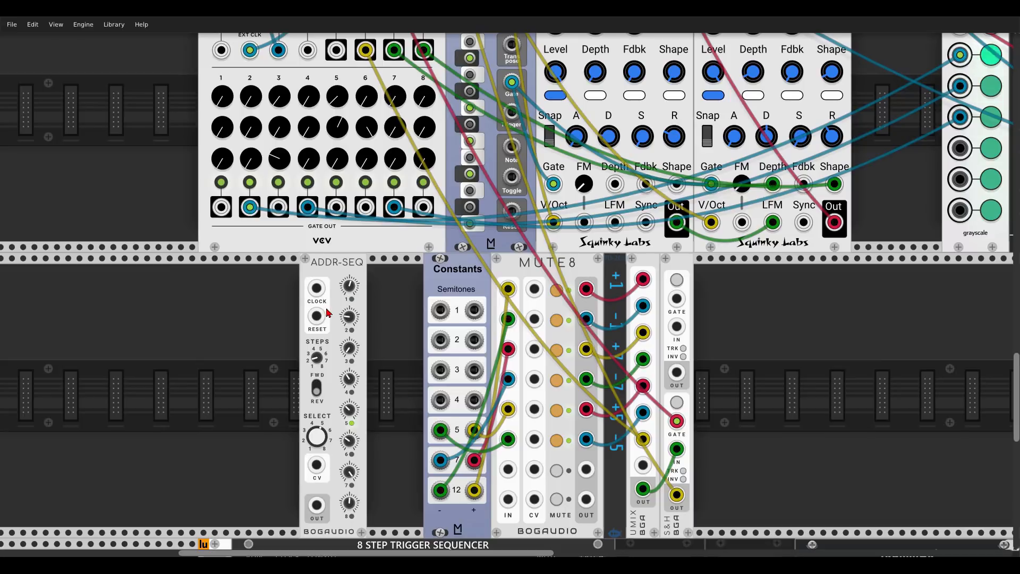
Step: Patch the CLCK clock and reset signals into ADDR-SEQ's CLOCK and RESET inputs
{"action": "mouse_move", "coordinate": [317, 360]}
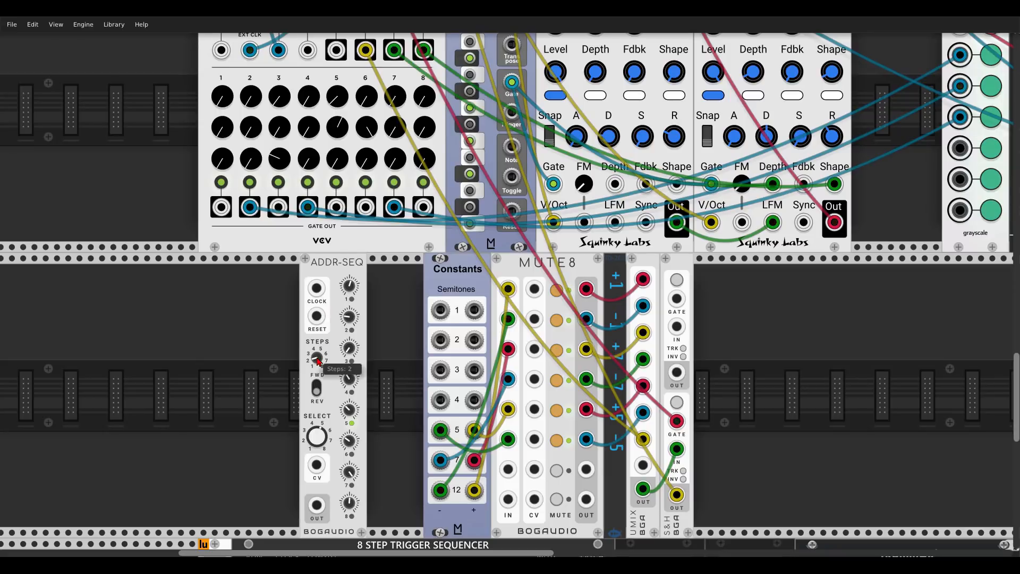
{"action": "scroll", "coordinate": [318, 361], "scroll_direction": "down", "scroll_amount": 1}
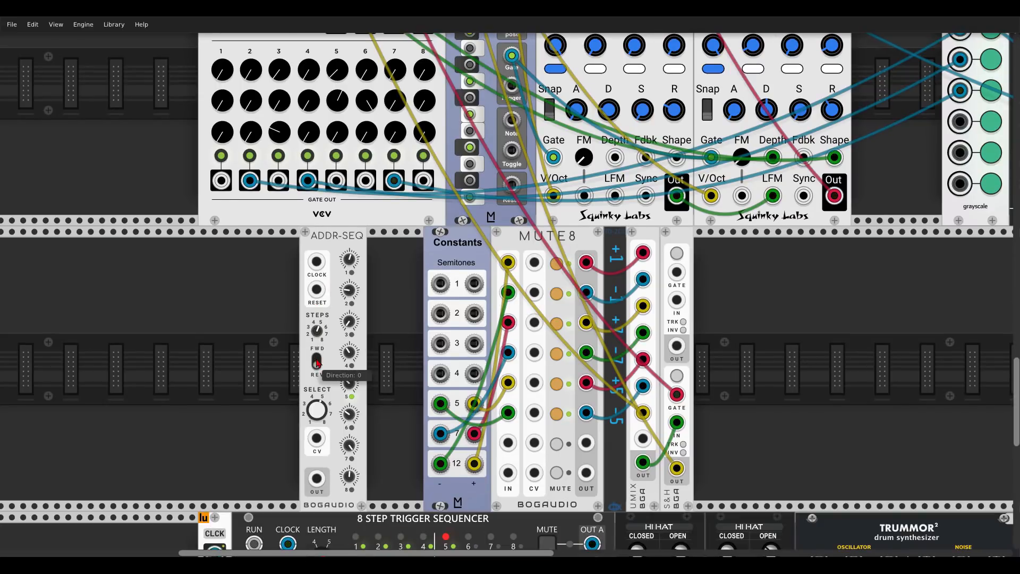
{"action": "mouse_move", "coordinate": [316, 337]}
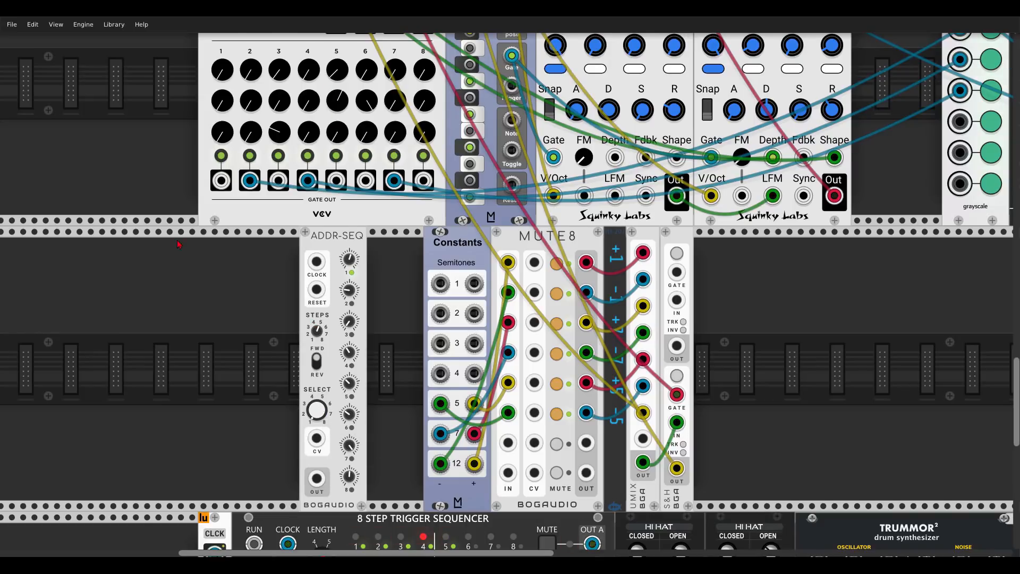
{"action": "scroll", "coordinate": [178, 244], "scroll_direction": "up", "scroll_amount": 3}
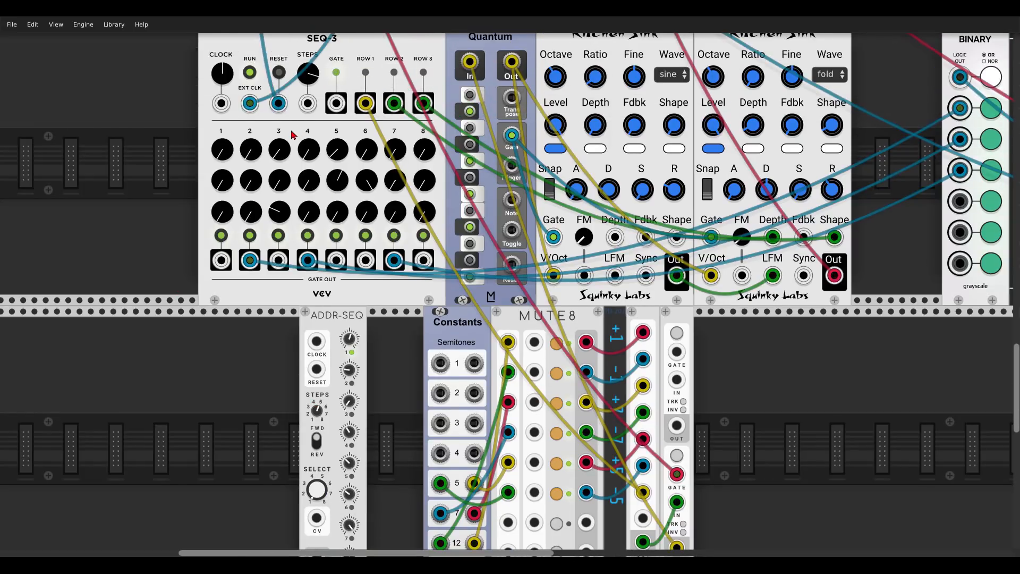
{"action": "scroll", "coordinate": [269, 195], "scroll_direction": "down", "scroll_amount": 4}
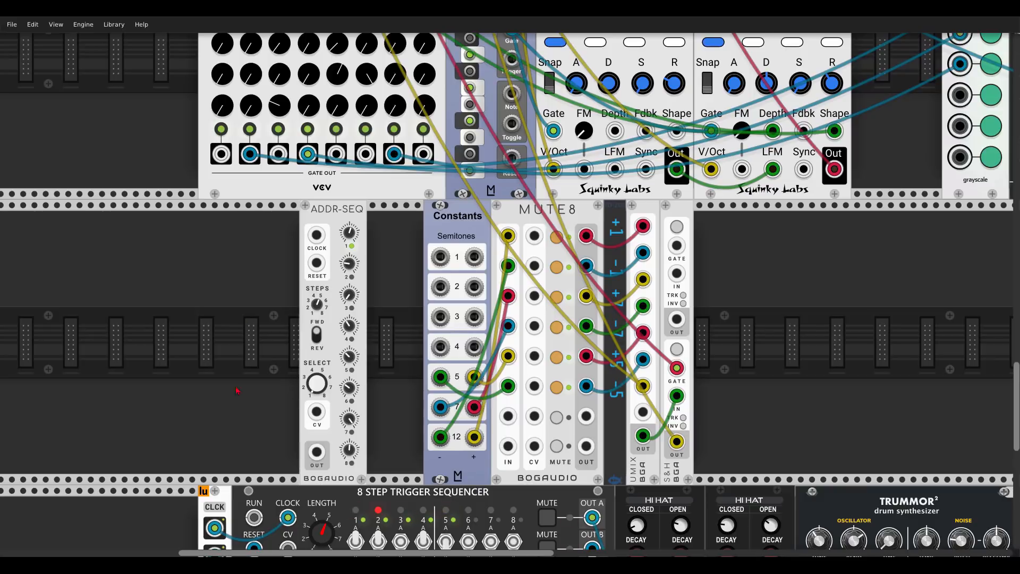
{"action": "scroll", "coordinate": [238, 390], "scroll_direction": "down", "scroll_amount": 3}
{"action": "left_click_drag", "start_coordinate": [214, 447], "coordinate": [317, 154]}
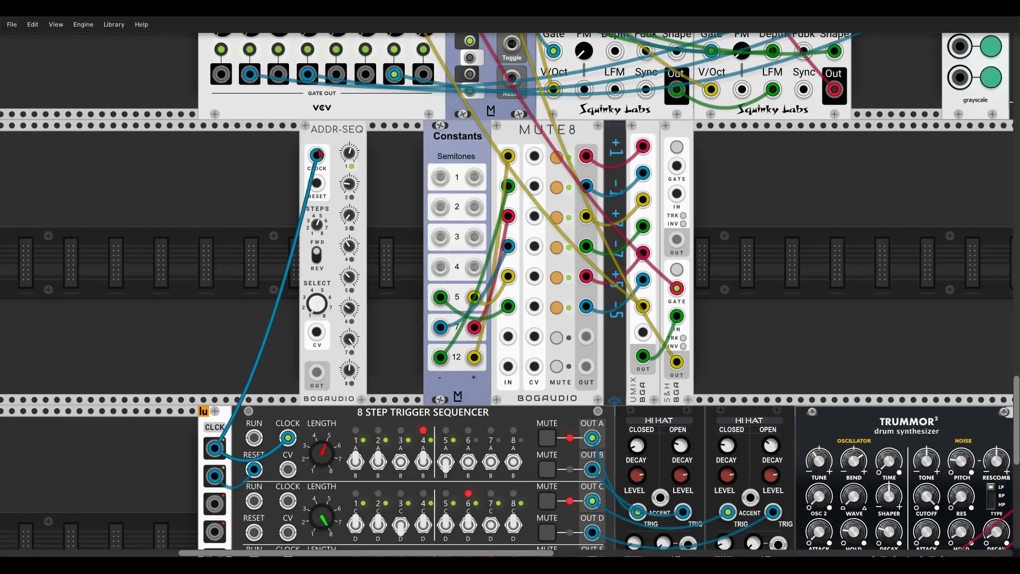
{"action": "left_click_drag", "start_coordinate": [215, 475], "coordinate": [314, 194]}
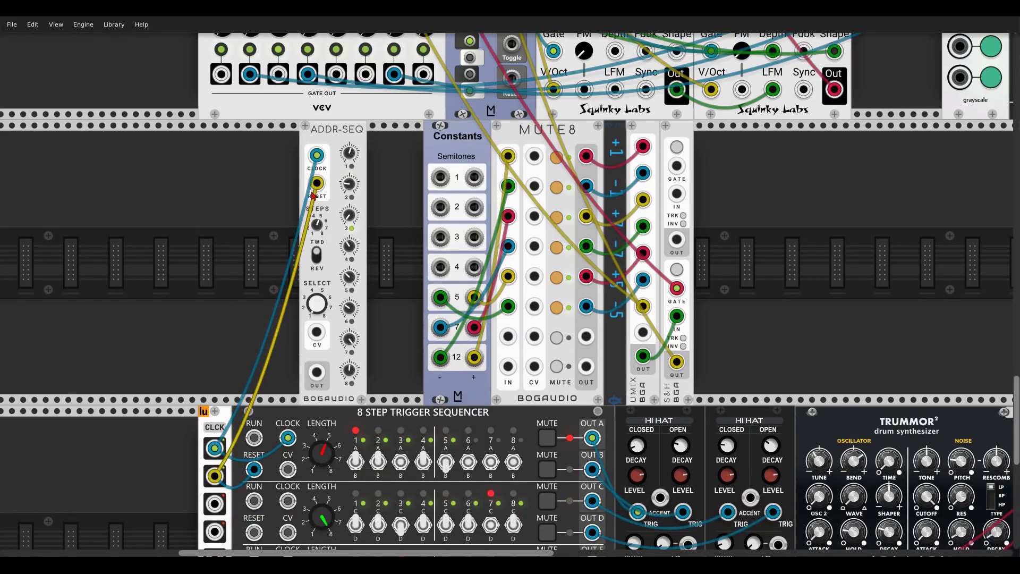
Step: Route ADDR-SEQ's output through MUTE8 channel 7, kept muted, into the last free UMIX input
{"action": "scroll", "coordinate": [313, 195], "scroll_direction": "up", "scroll_amount": 15}
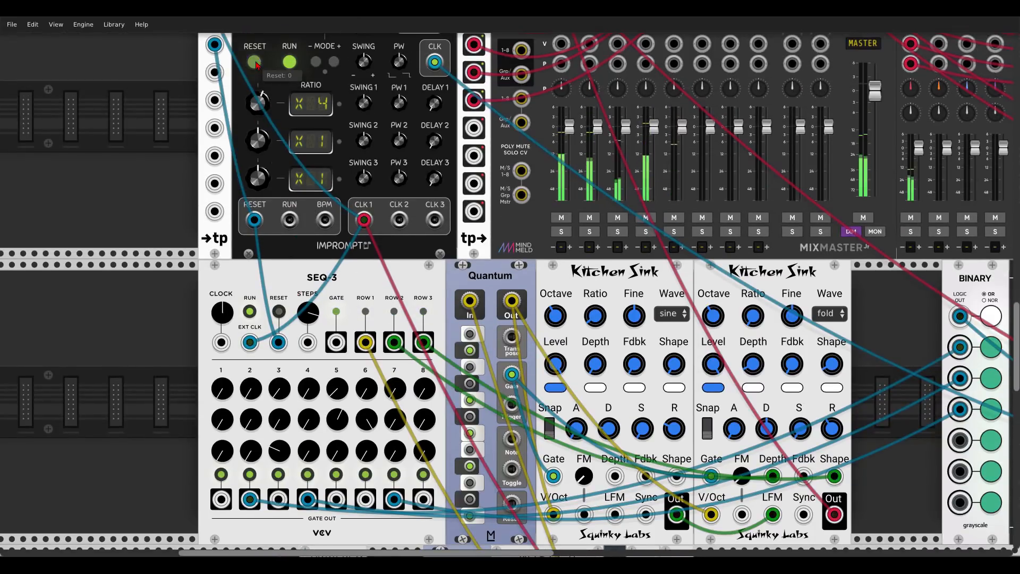
{"action": "scroll", "coordinate": [270, 283], "scroll_direction": "down", "scroll_amount": 12}
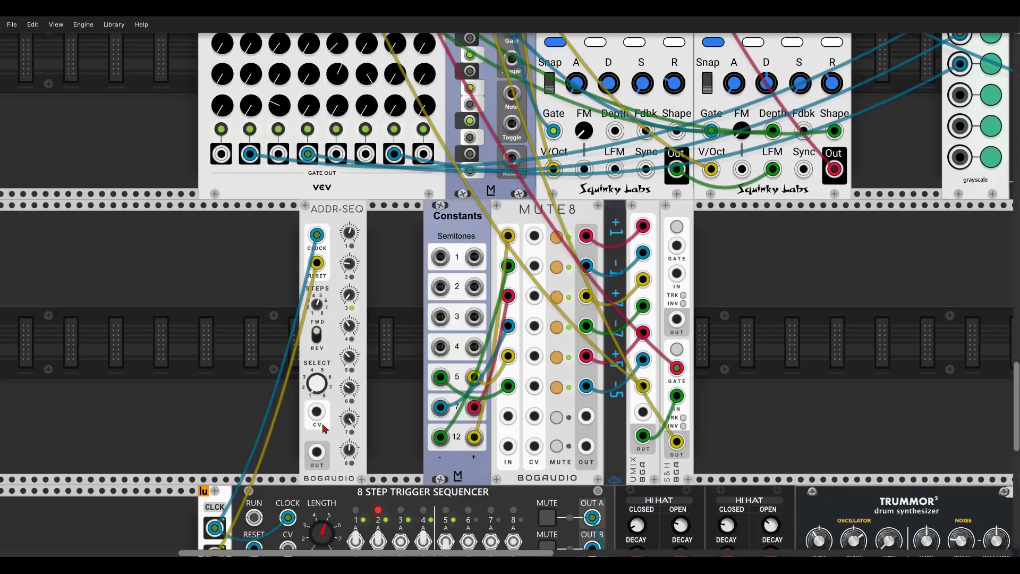
{"action": "left_click_drag", "start_coordinate": [317, 452], "coordinate": [508, 416]}
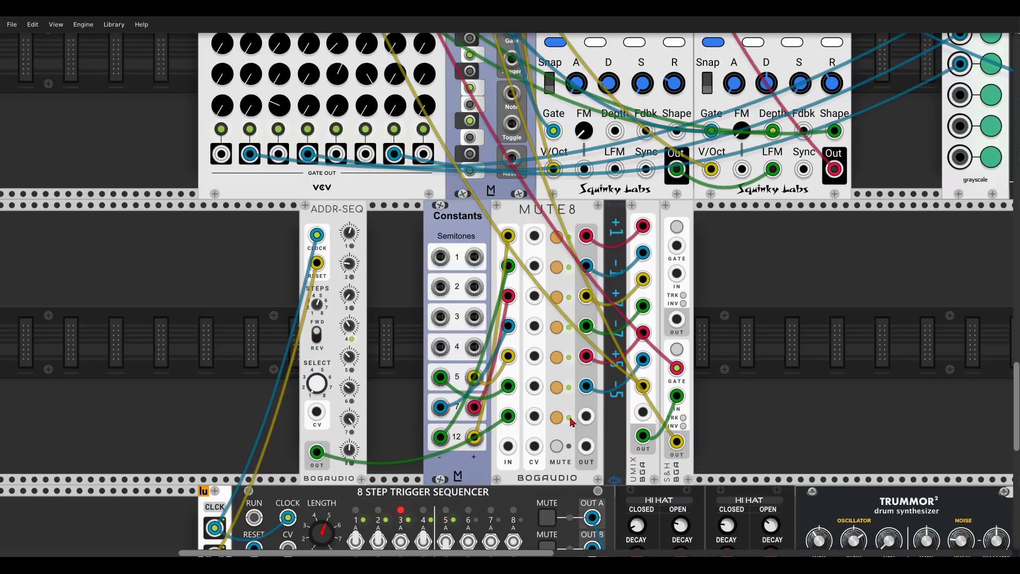
{"action": "left_click_drag", "start_coordinate": [586, 416], "coordinate": [642, 412]}
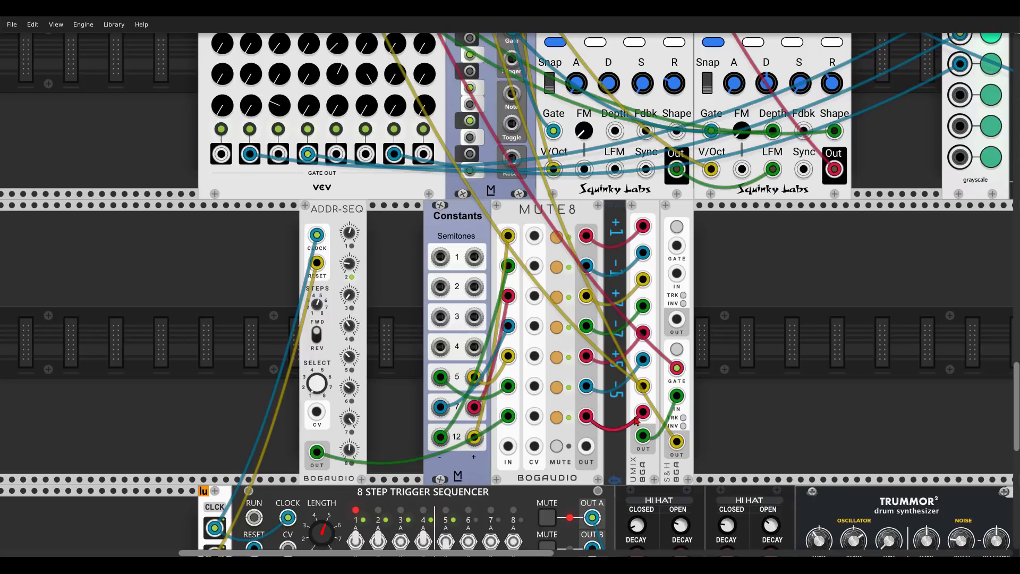
Step: Audition the ADDR-SEQ transposition by toggling MUTE8 channels 7 and 1, leaving both muted
{"action": "left_click", "coordinate": [560, 419]}
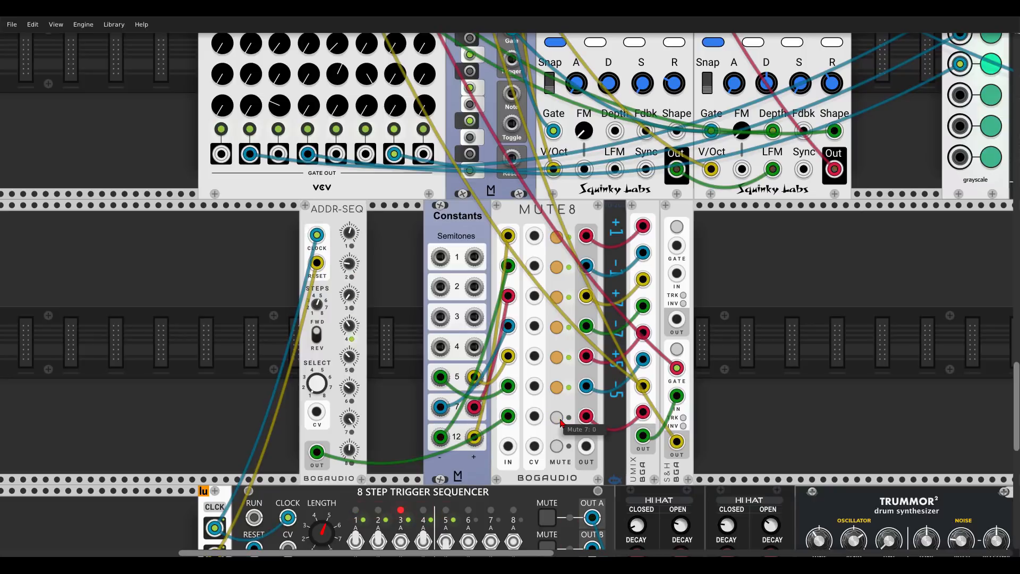
{"action": "left_click", "coordinate": [559, 419]}
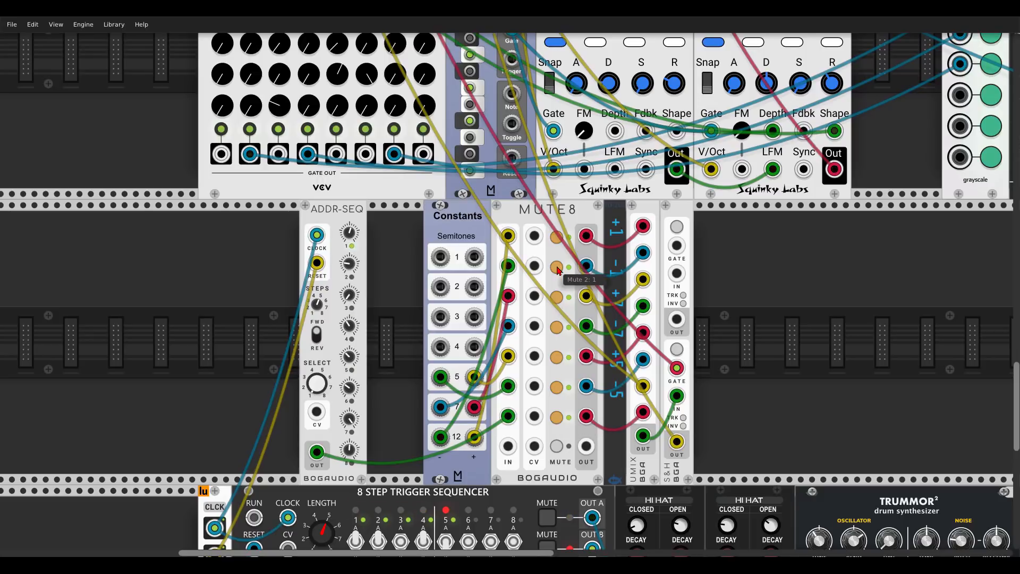
{"action": "left_click", "coordinate": [557, 240]}
{"action": "left_click", "coordinate": [559, 420]}
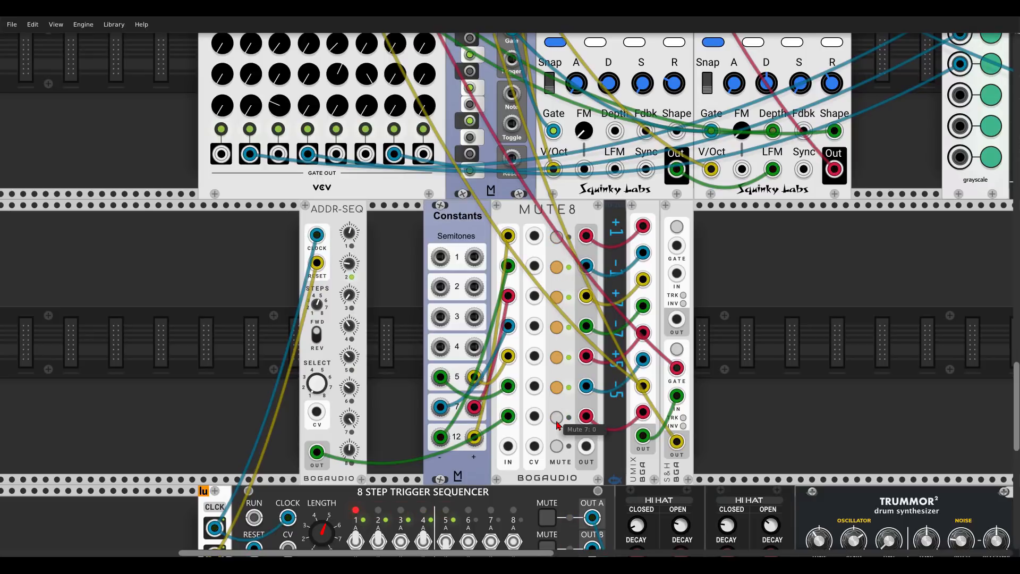
{"action": "left_click", "coordinate": [557, 421]}
{"action": "left_click", "coordinate": [557, 237]}
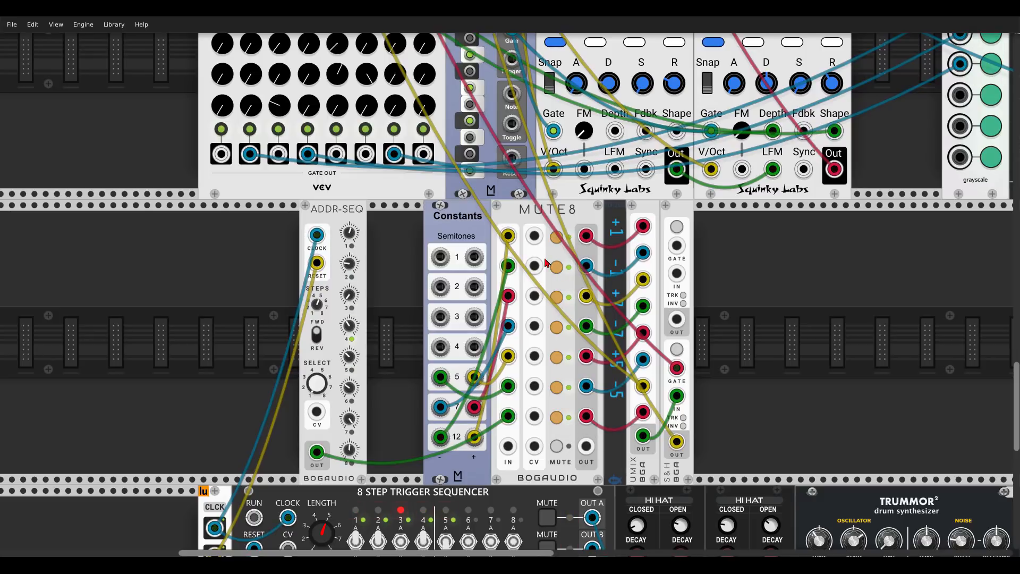
Step: Raise ADDR-SEQ's step 2 value, reset step 3 to its default, and audition the change by toggling MUTE8 channel 7
{"action": "left_click_drag", "start_coordinate": [352, 264], "coordinate": [352, 133]}
{"action": "double_click", "coordinate": [350, 295]}
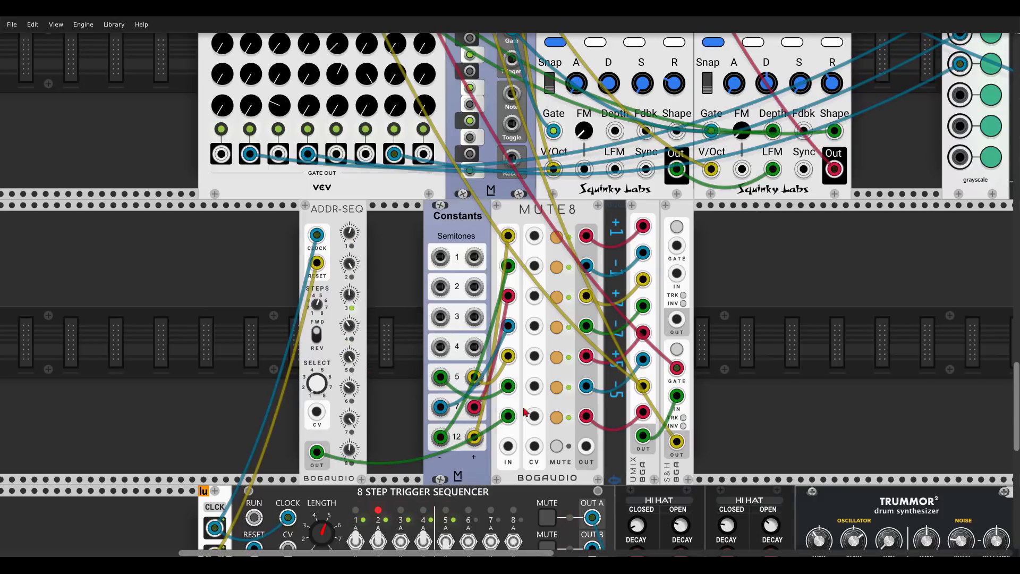
{"action": "left_click", "coordinate": [557, 446]}
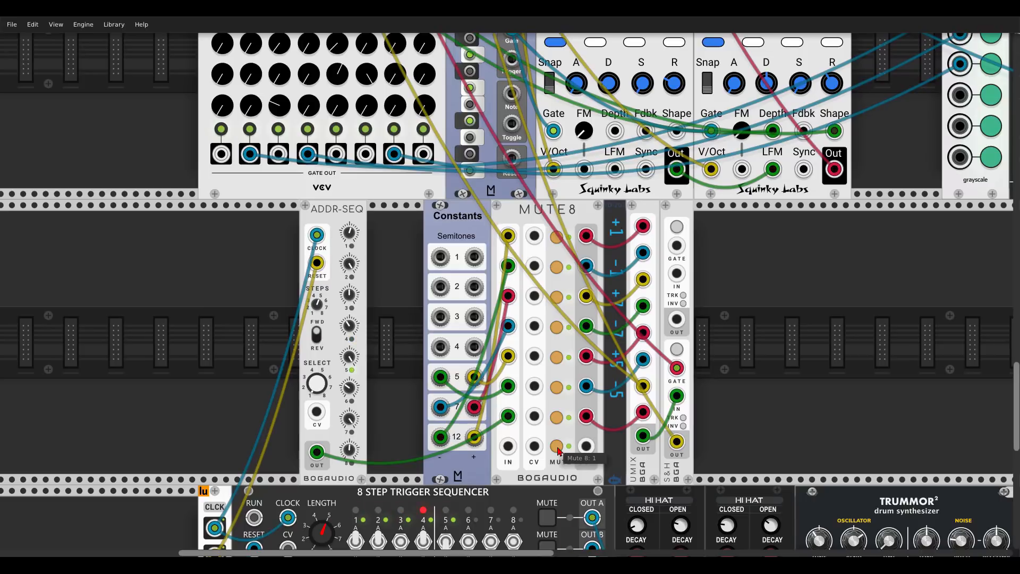
{"action": "left_click", "coordinate": [557, 448]}
{"action": "left_click", "coordinate": [556, 424]}
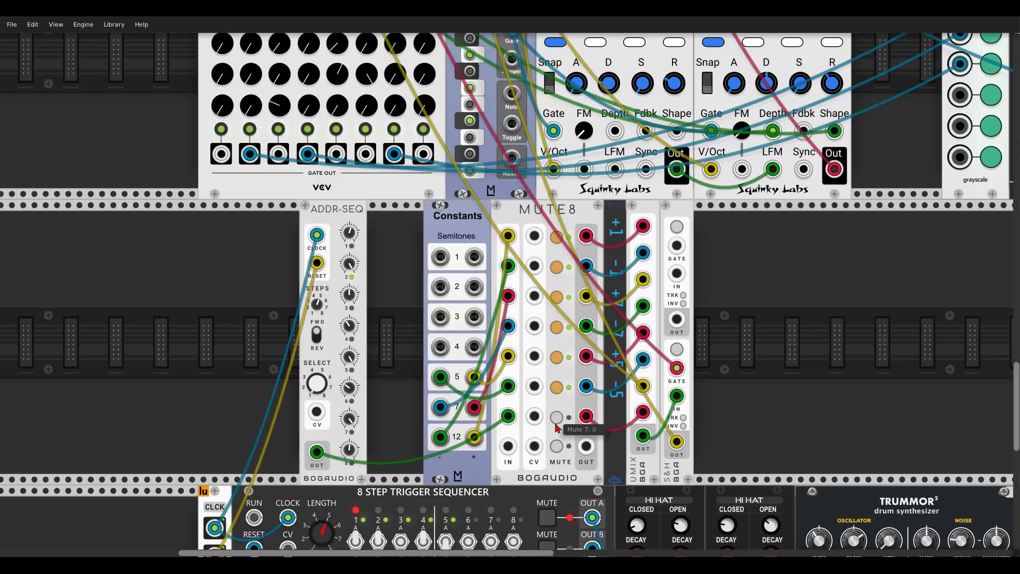
{"action": "left_click", "coordinate": [556, 423]}
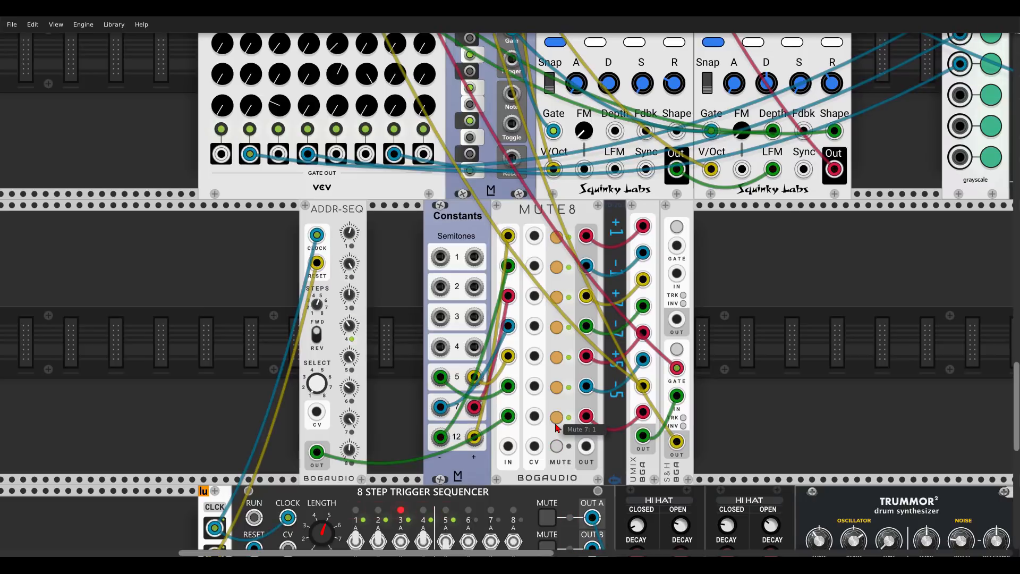
Step: Audition MUTE8 channel 3 while sweeping Interzone's filter cutoff, leaving channel 3 muted and channel 7 unmuted
{"action": "left_click", "coordinate": [556, 297]}
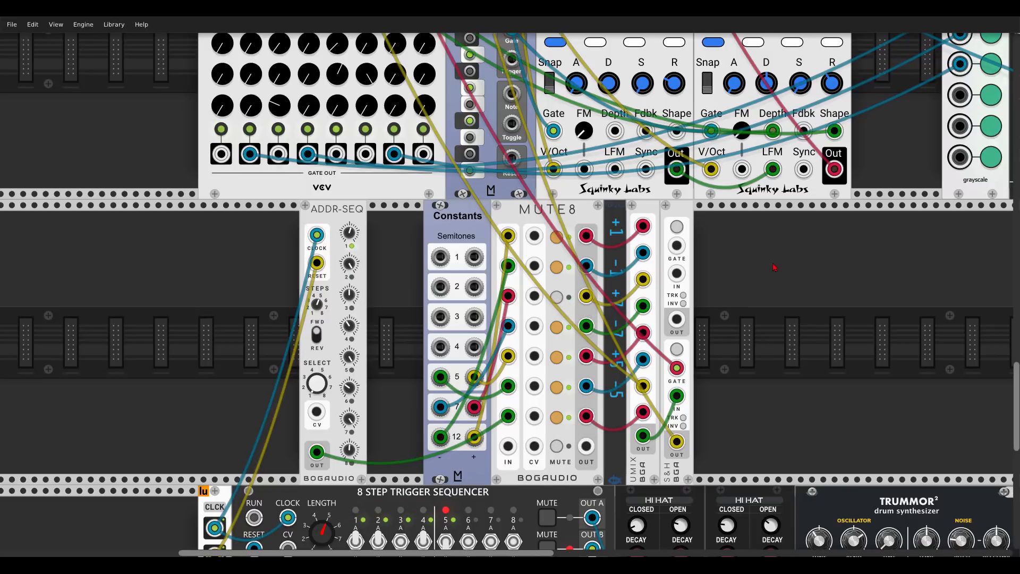
{"action": "left_click_drag", "start_coordinate": [773, 267], "coordinate": [571, 381]}
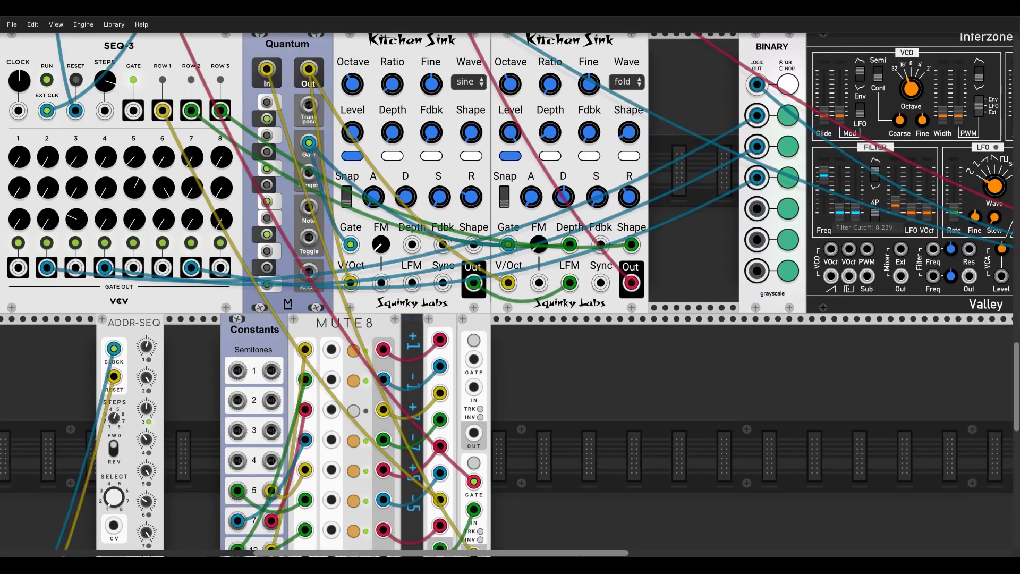
{"action": "left_click", "coordinate": [357, 412]}
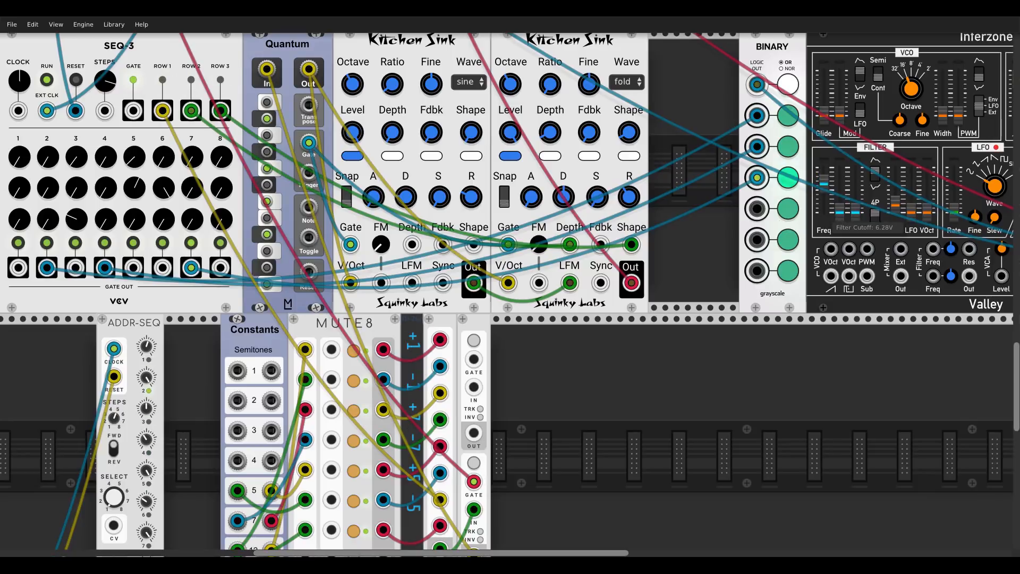
{"action": "scroll", "coordinate": [393, 419], "scroll_direction": "down", "scroll_amount": 4}
{"action": "left_click", "coordinate": [355, 426]}
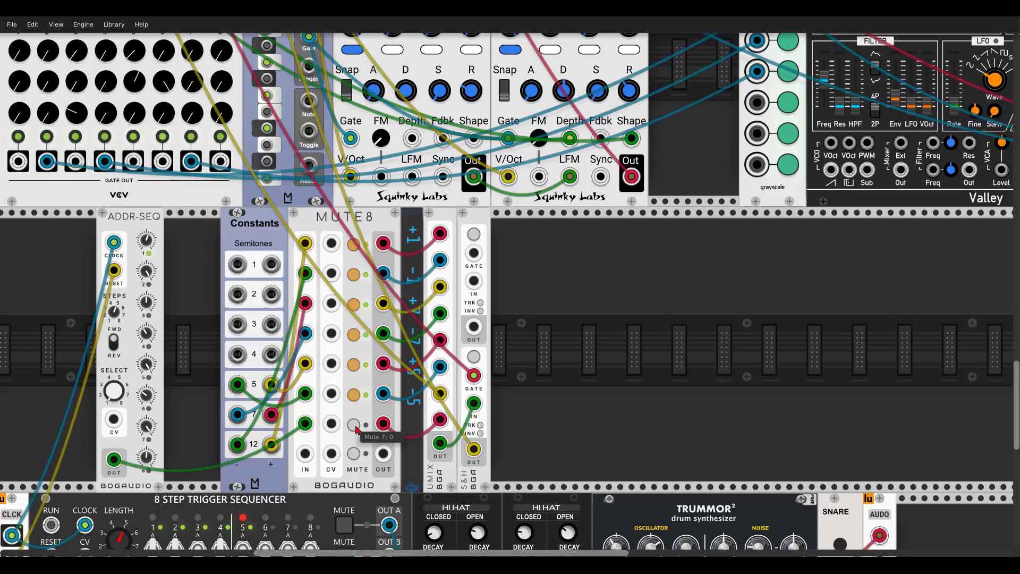
Step: Trigger the closed hi-hat directly from LLFO's output and audition it briefly on mixer channel 8
{"action": "scroll", "coordinate": [668, 320], "scroll_direction": "left", "scroll_amount": 4}
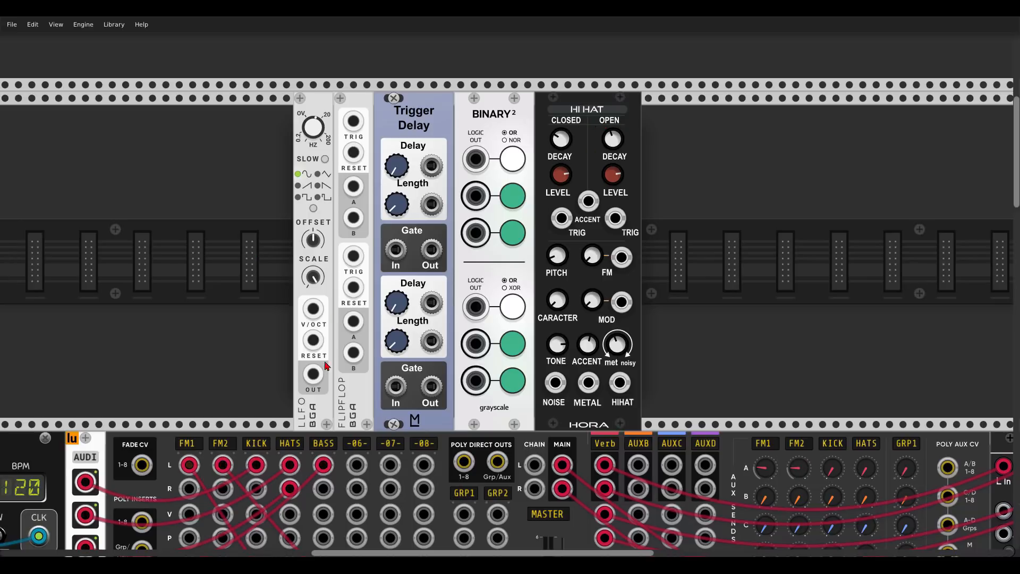
{"action": "left_click_drag", "start_coordinate": [313, 374], "coordinate": [562, 218]}
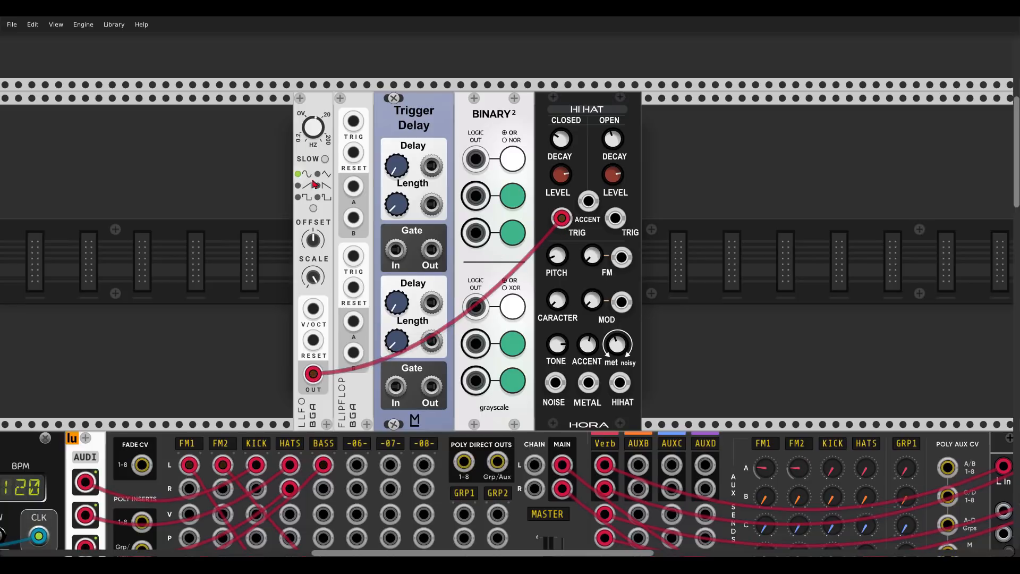
{"action": "left_click_drag", "start_coordinate": [620, 383], "coordinate": [423, 466]}
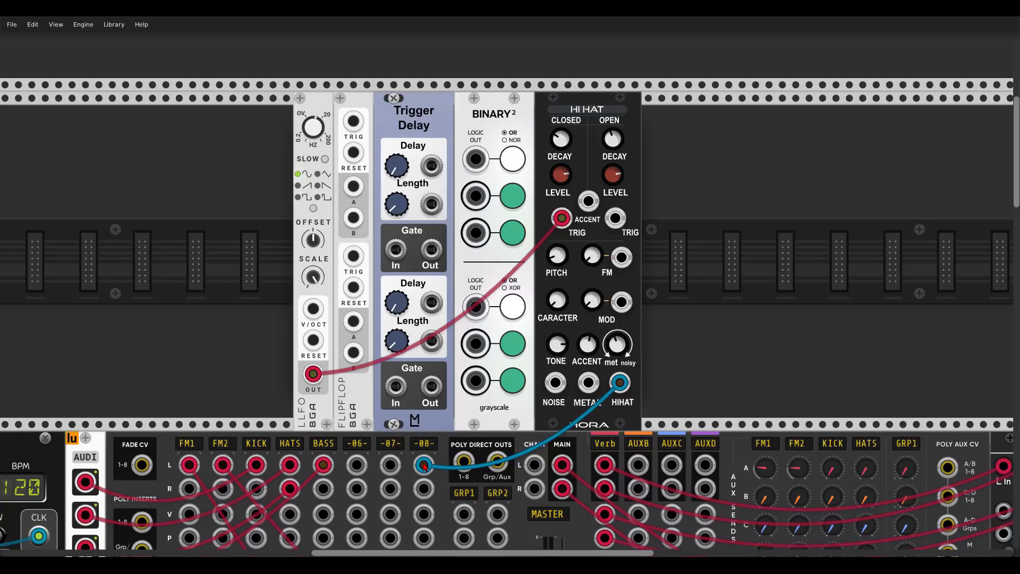
{"action": "left_click_drag", "start_coordinate": [423, 466], "coordinate": [614, 347]}
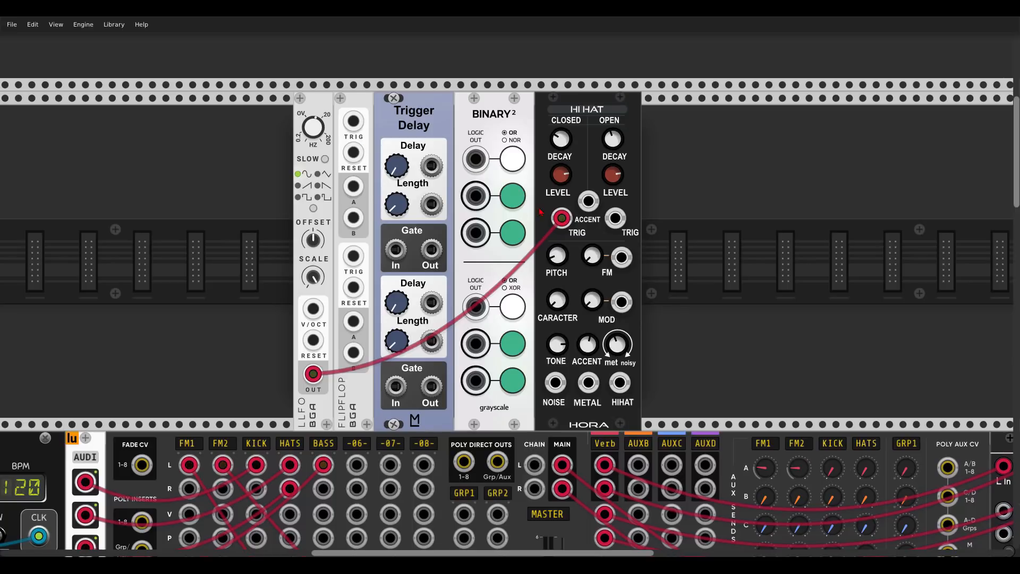
Step: Insert the lower FLIPFLOP between LLFO and the closed hi-hat trigger using output A, and audition the hi-hat briefly on mixer channel 8
{"action": "left_click_drag", "start_coordinate": [565, 223], "coordinate": [353, 256]}
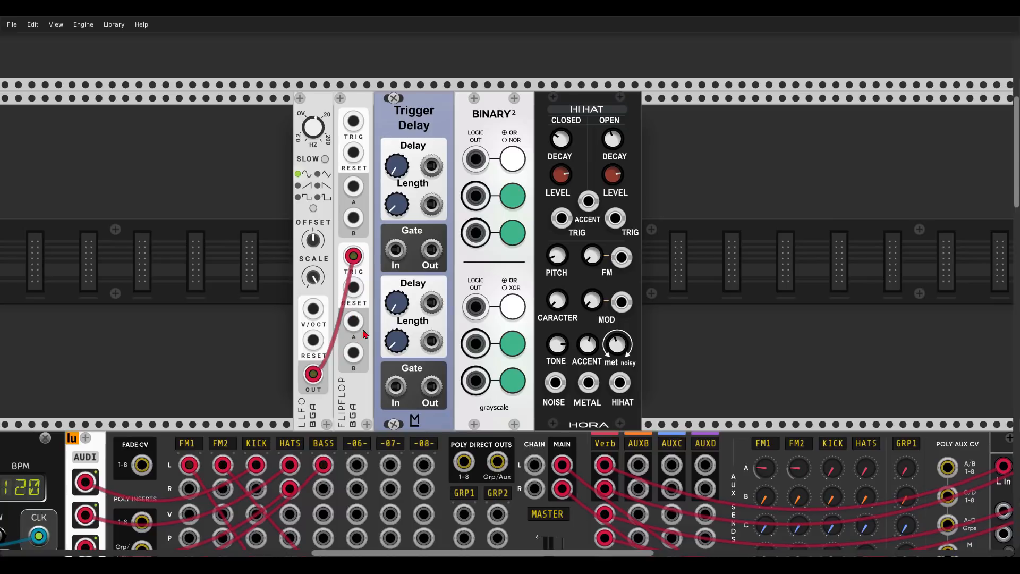
{"action": "left_click_drag", "start_coordinate": [353, 323], "coordinate": [561, 218]}
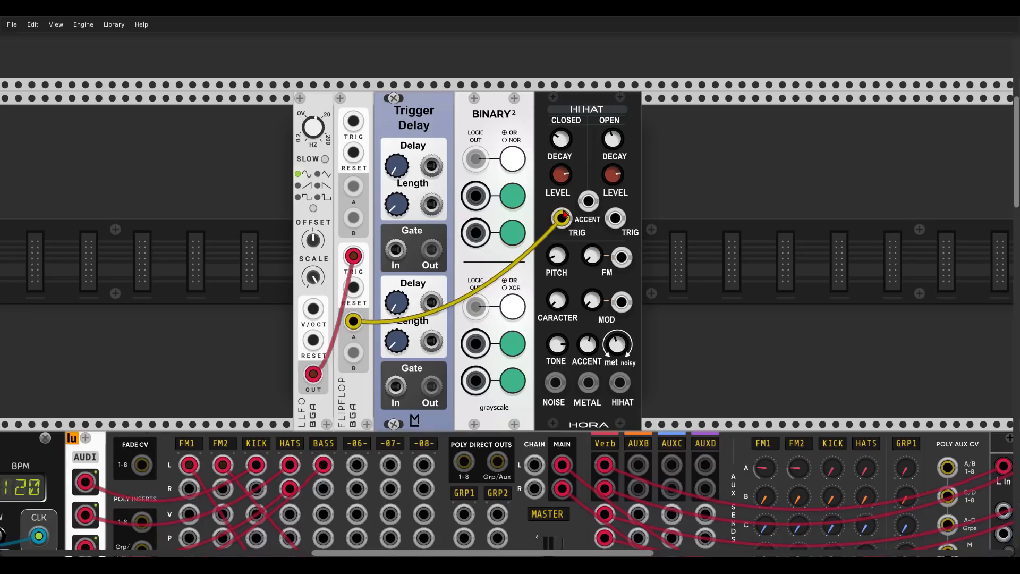
{"action": "left_click_drag", "start_coordinate": [620, 386], "coordinate": [425, 465]}
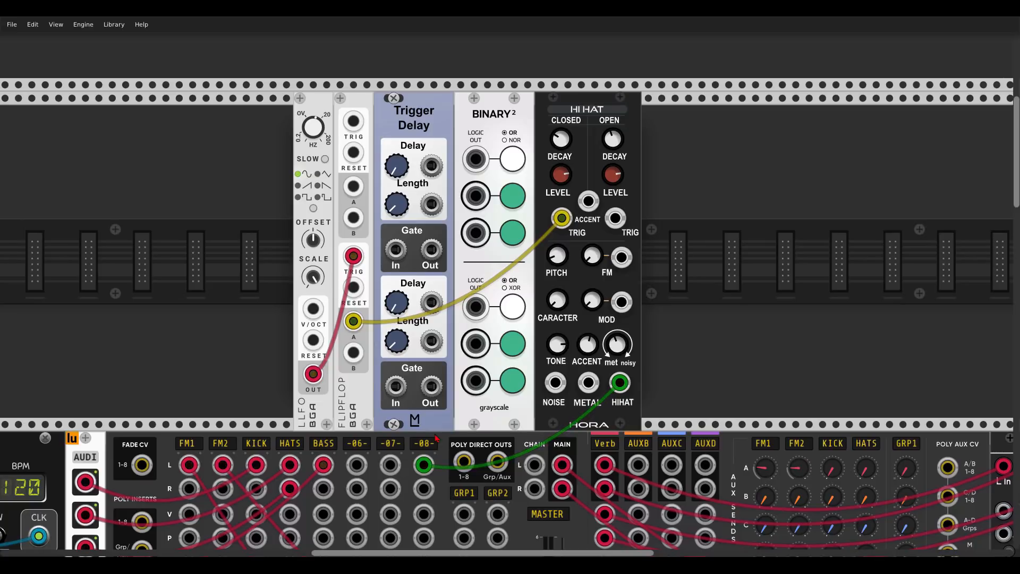
{"action": "left_click_drag", "start_coordinate": [353, 320], "coordinate": [556, 244]}
{"action": "scroll", "coordinate": [372, 313], "scroll_direction": "up", "scroll_amount": 1}
{"action": "scroll", "coordinate": [556, 244], "scroll_direction": "down", "scroll_amount": 1}
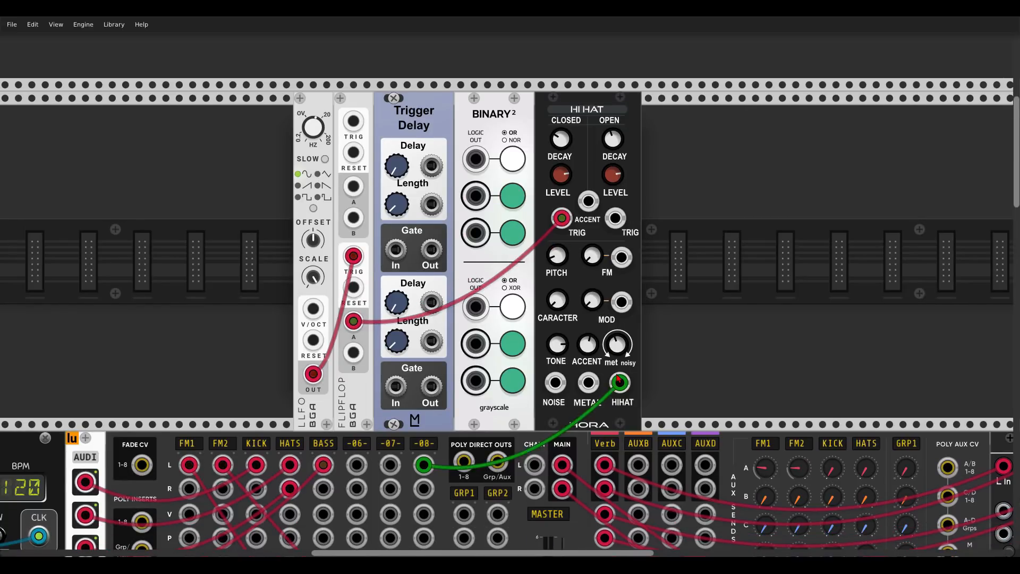
{"action": "left_click_drag", "start_coordinate": [620, 382], "coordinate": [675, 345]}
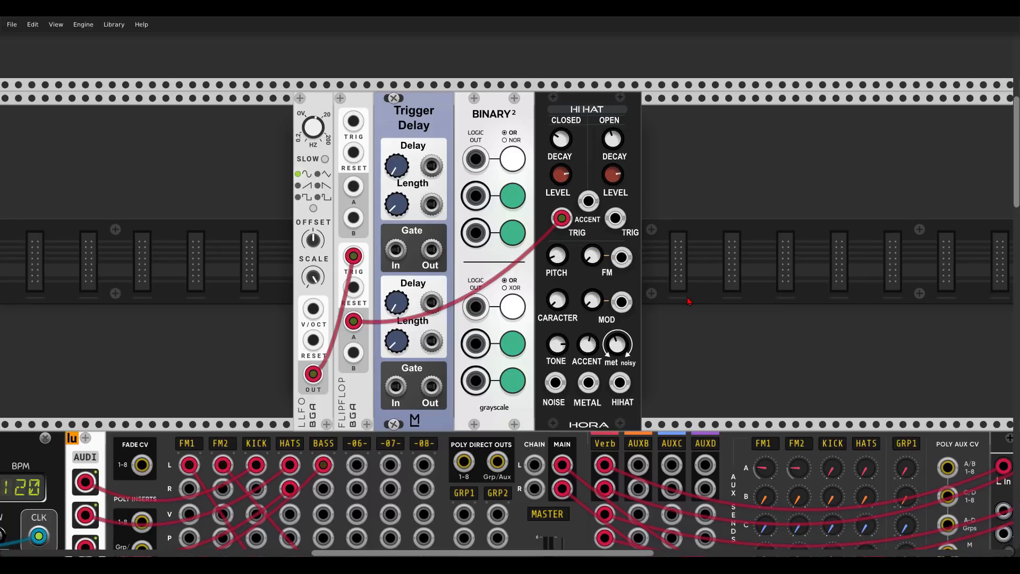
Step: Feed FLIPFLOP output A directly, and output B through the lower Trigger Delay gate, into the two lower BINARY² inputs
{"action": "left_click_drag", "start_coordinate": [561, 218], "coordinate": [477, 343]}
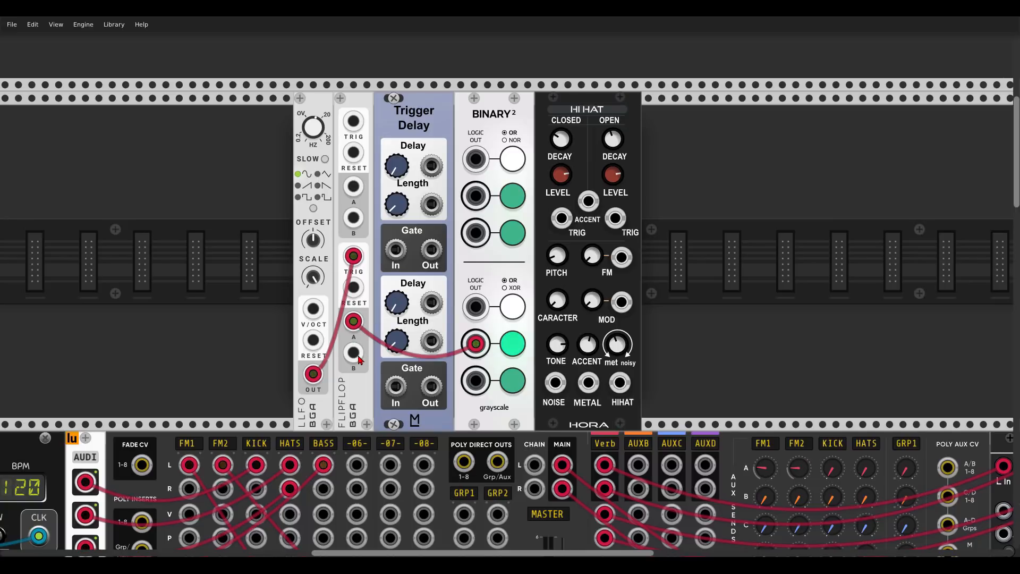
{"action": "left_click_drag", "start_coordinate": [354, 352], "coordinate": [474, 381]}
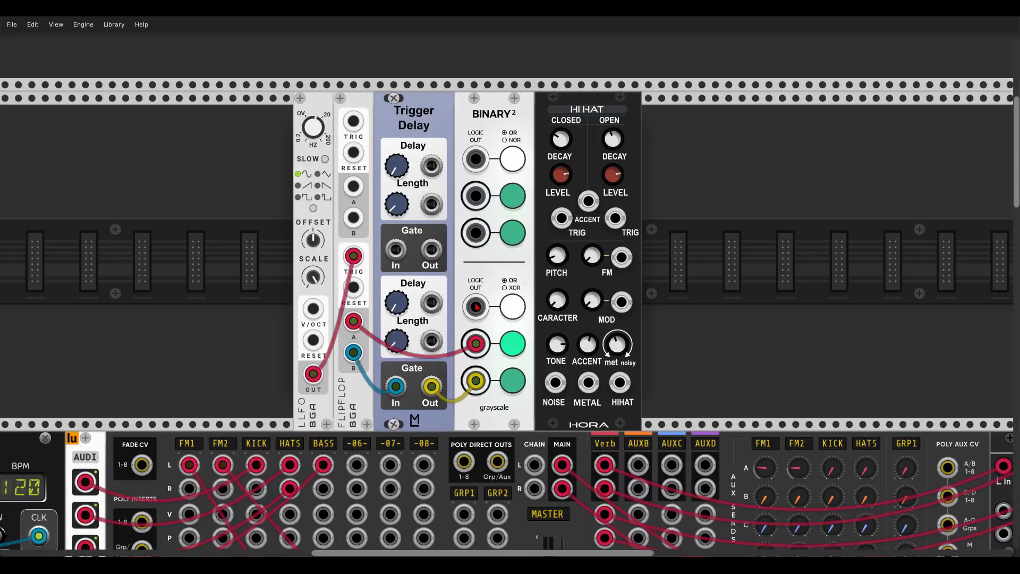
Step: Patch the lower BINARY² logic output to the closed hi-hat trigger and the HIHAT output to mixer channel 8
{"action": "left_click_drag", "start_coordinate": [476, 307], "coordinate": [562, 218]}
{"action": "left_click_drag", "start_coordinate": [619, 382], "coordinate": [424, 466]}
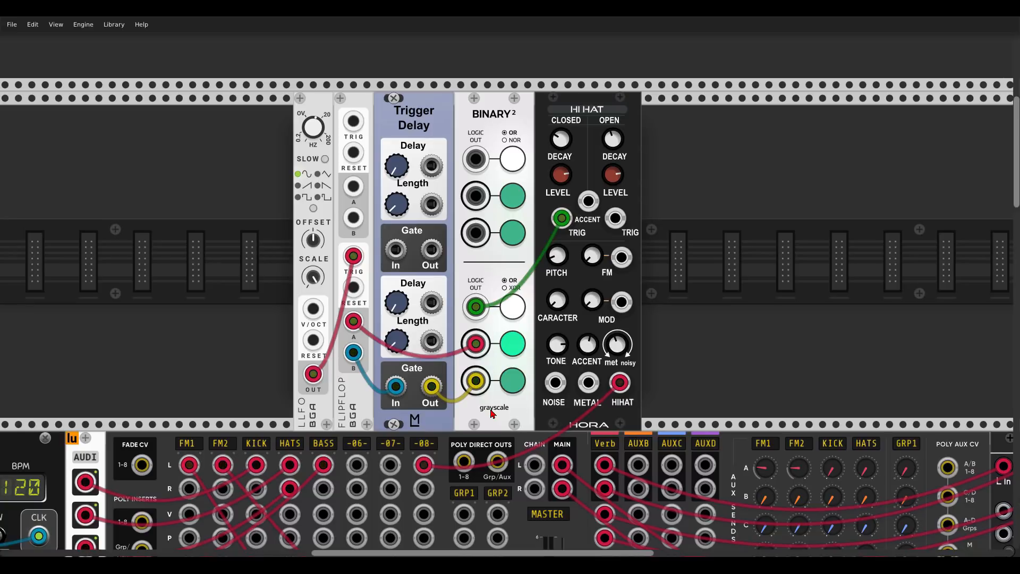
Step: Unplug the hi-hat from mixer channel 8 and set the lower Trigger Delay length to 0.001
{"action": "left_click_drag", "start_coordinate": [424, 462], "coordinate": [432, 453]}
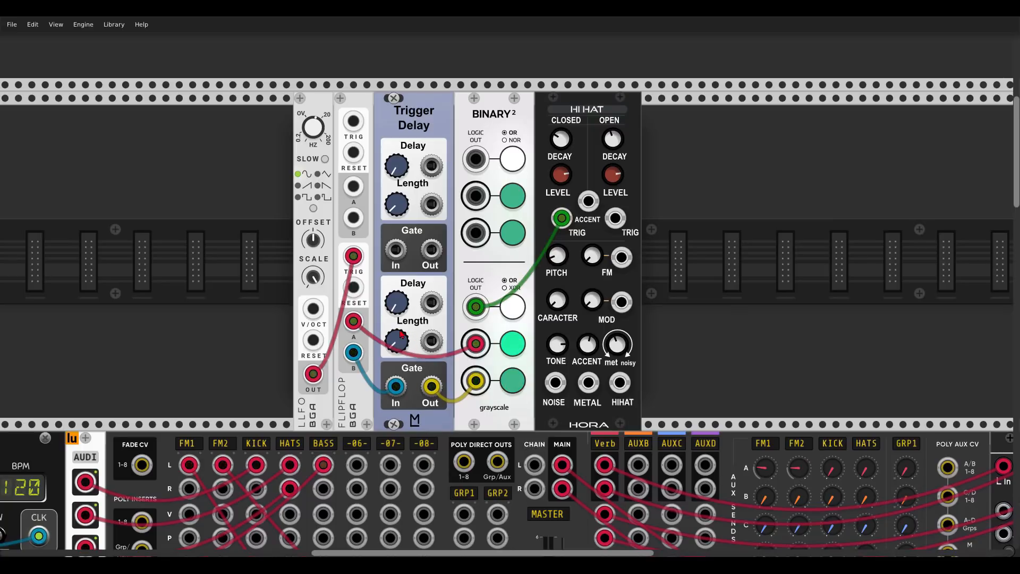
{"action": "mouse_move", "coordinate": [402, 343]}
{"action": "left_click_drag", "start_coordinate": [398, 339], "coordinate": [397, 362]}
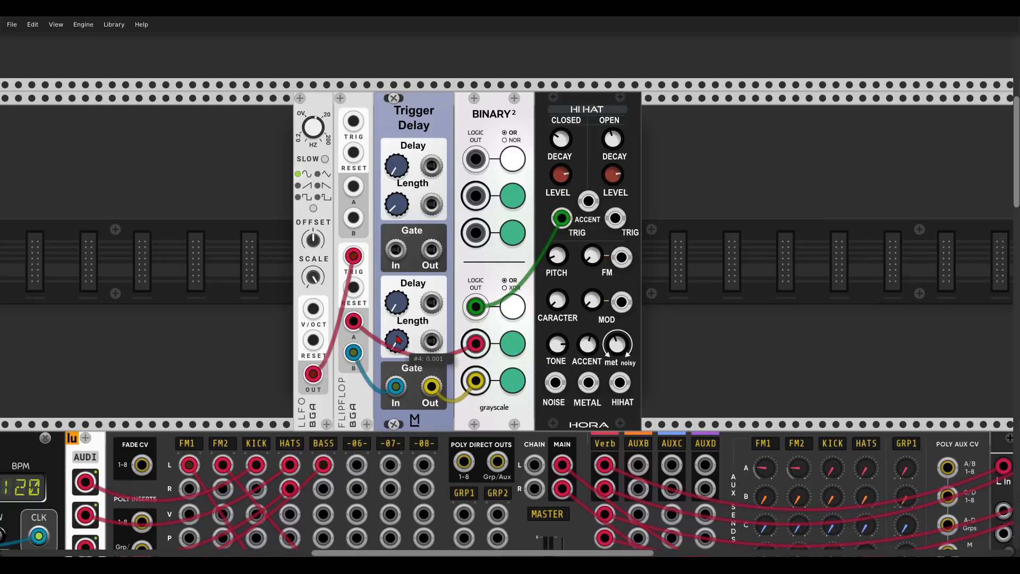
Step: Set the lower Trigger Delay time to about 0.028 while auditioning the HIHAT output on mixer channel 8, and disconnect the hi-hat from the mixer
{"action": "mouse_move", "coordinate": [405, 308]}
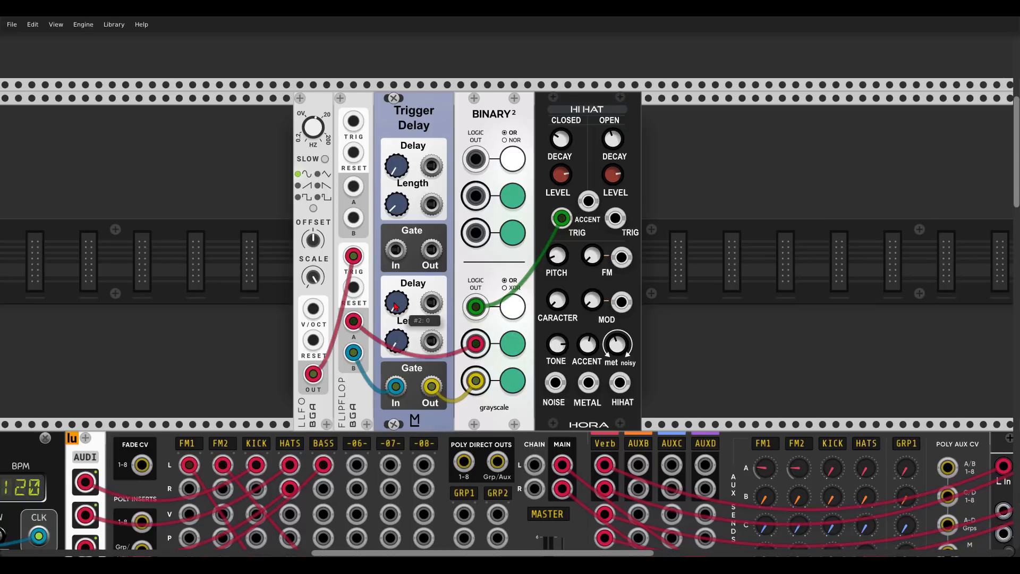
{"action": "left_click_drag", "start_coordinate": [620, 383], "coordinate": [424, 465]}
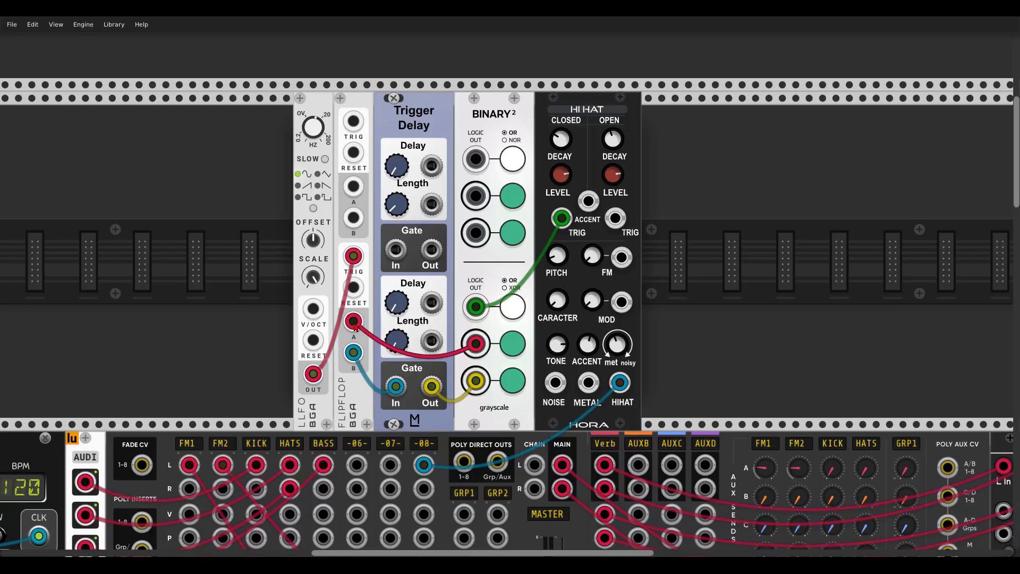
{"action": "mouse_move", "coordinate": [398, 310]}
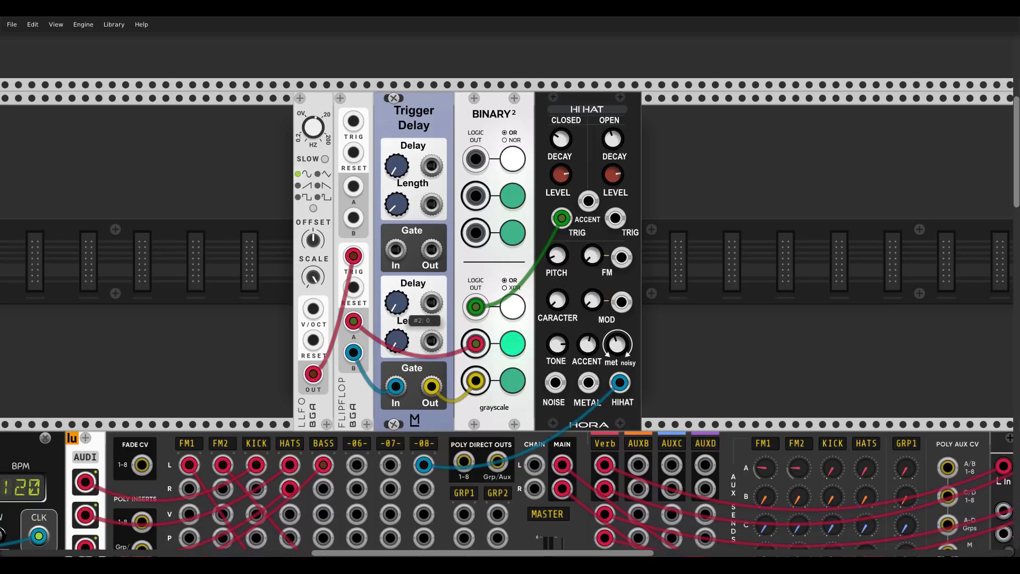
{"action": "left_click_drag", "start_coordinate": [398, 310], "coordinate": [398, 303]}
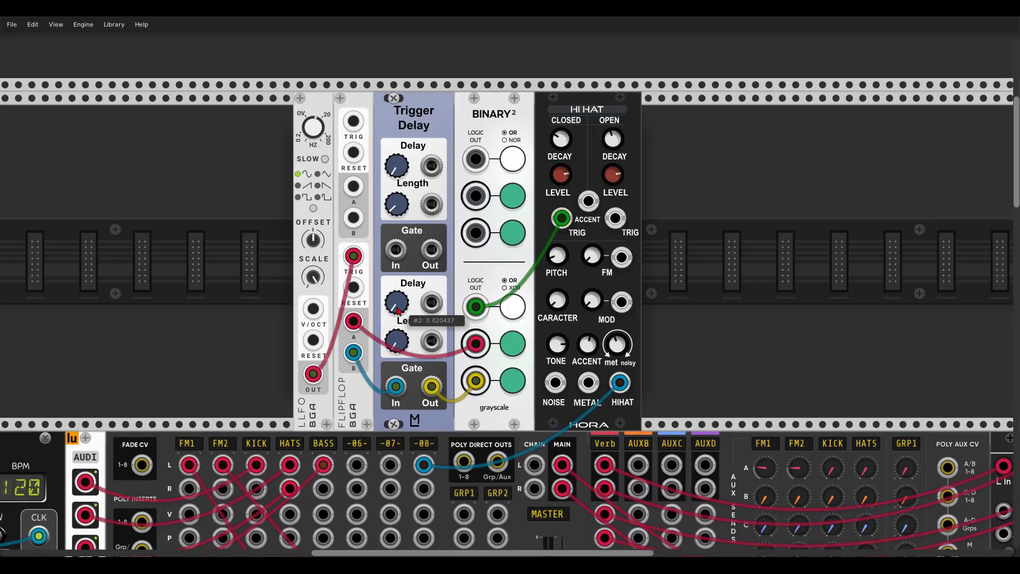
{"action": "double_click", "coordinate": [397, 310]}
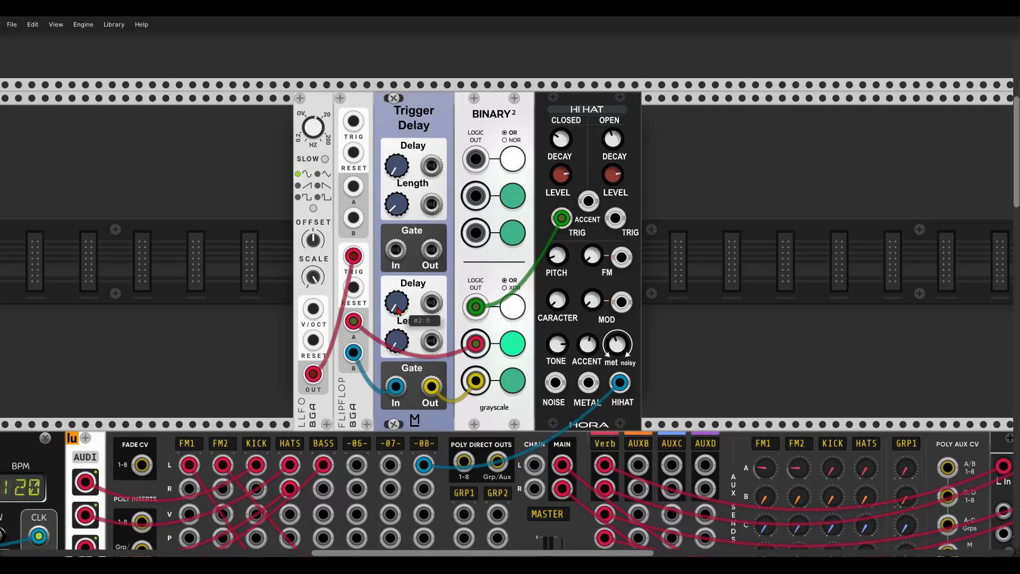
{"action": "left_click_drag", "start_coordinate": [398, 311], "coordinate": [398, 308]}
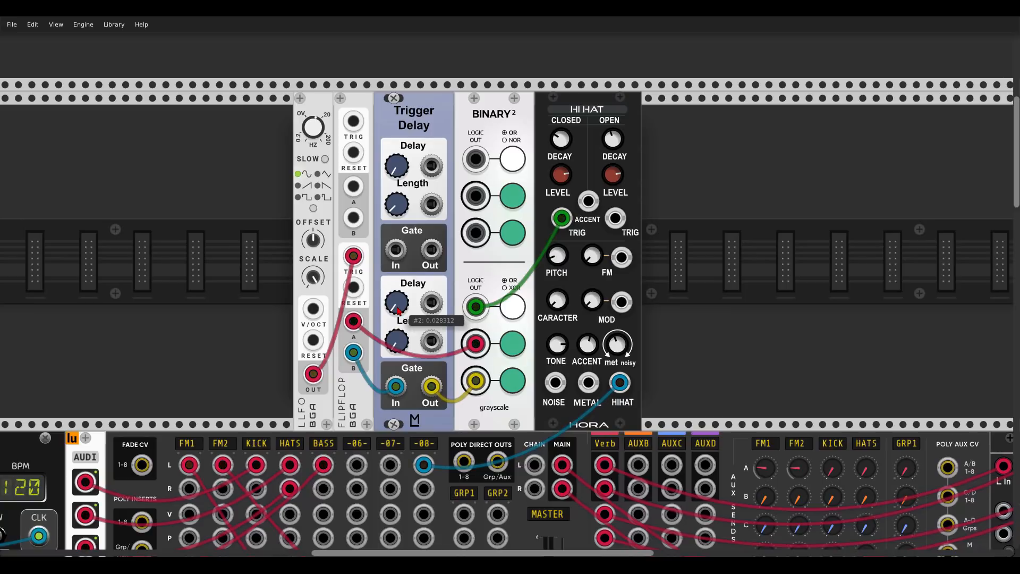
{"action": "right_click", "coordinate": [623, 386]}
Step: Audition the FM1 and FM2 mixer channels and leave both unmuted
{"action": "scroll", "coordinate": [623, 386], "scroll_direction": "down", "scroll_amount": 8}
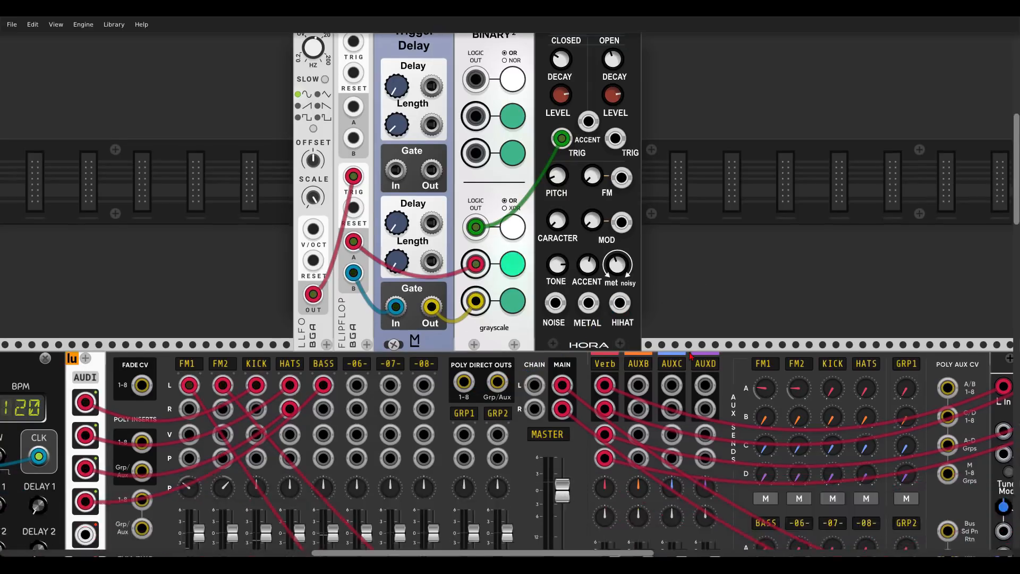
{"action": "scroll", "coordinate": [692, 357], "scroll_direction": "down", "scroll_amount": 3}
{"action": "scroll", "coordinate": [534, 277], "scroll_direction": "down", "scroll_amount": 2}
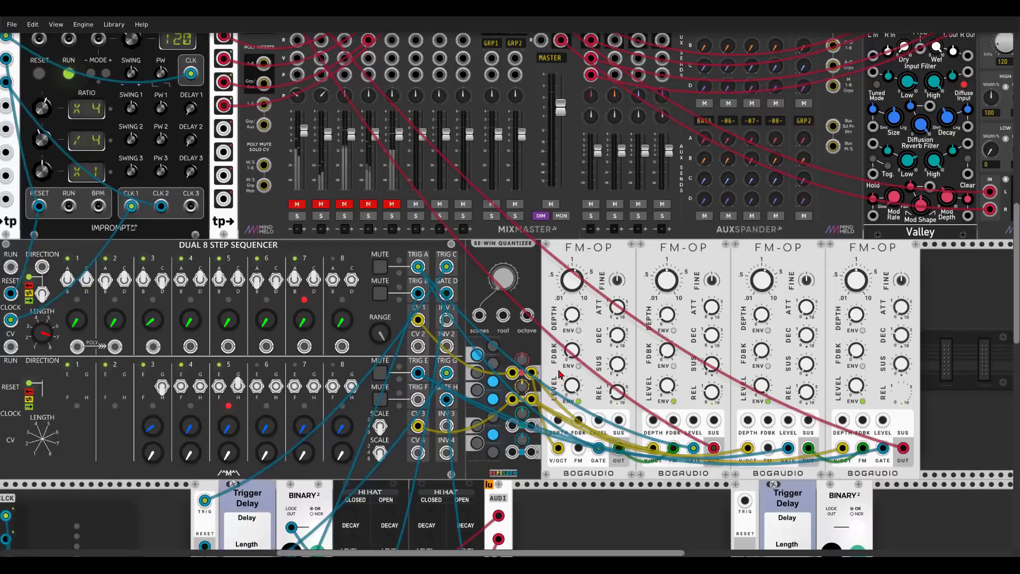
{"action": "left_click_drag", "start_coordinate": [534, 277], "coordinate": [593, 260]}
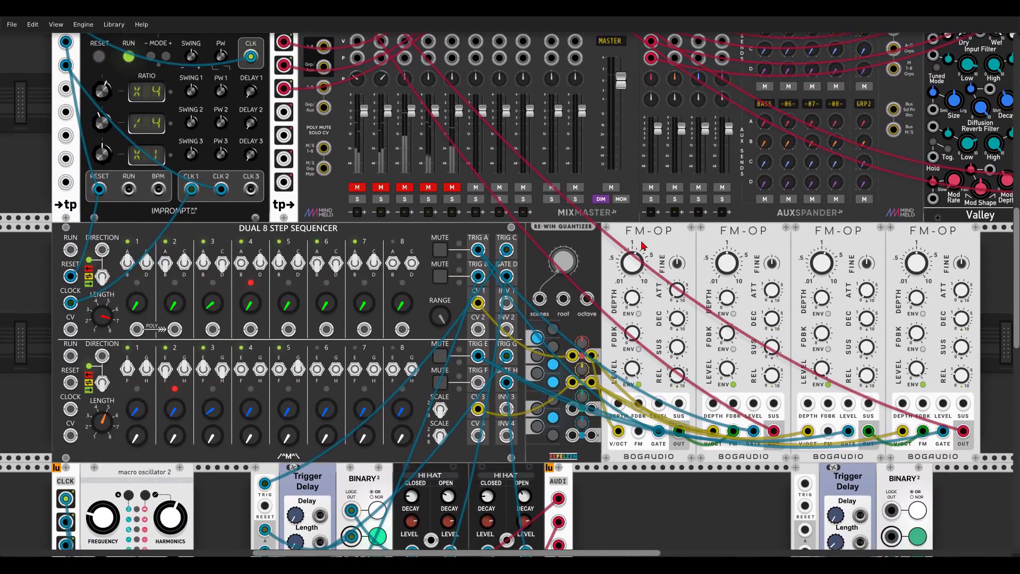
{"action": "mouse_move", "coordinate": [643, 261]}
{"action": "left_click", "coordinate": [357, 187]}
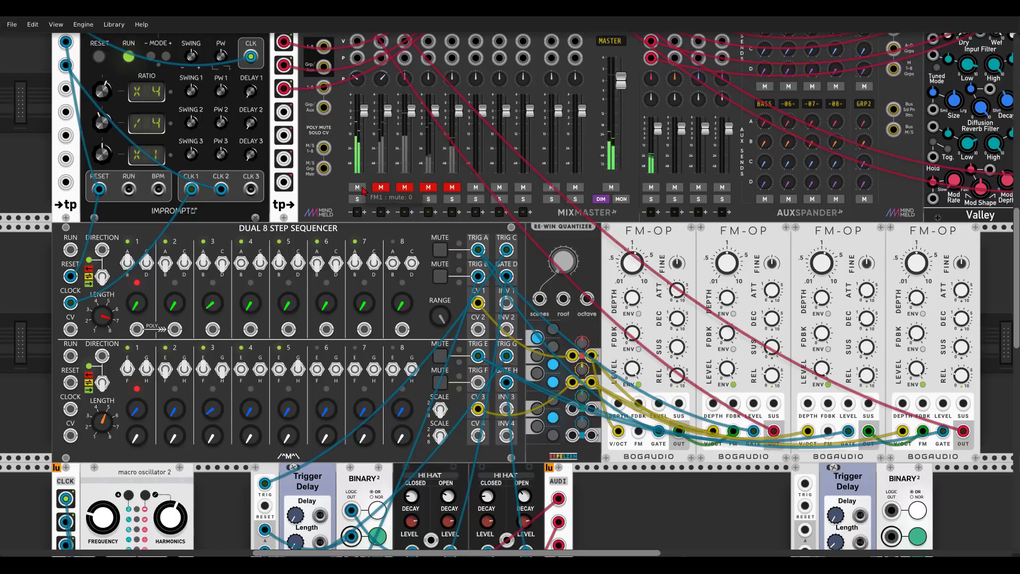
{"action": "left_click", "coordinate": [358, 188]}
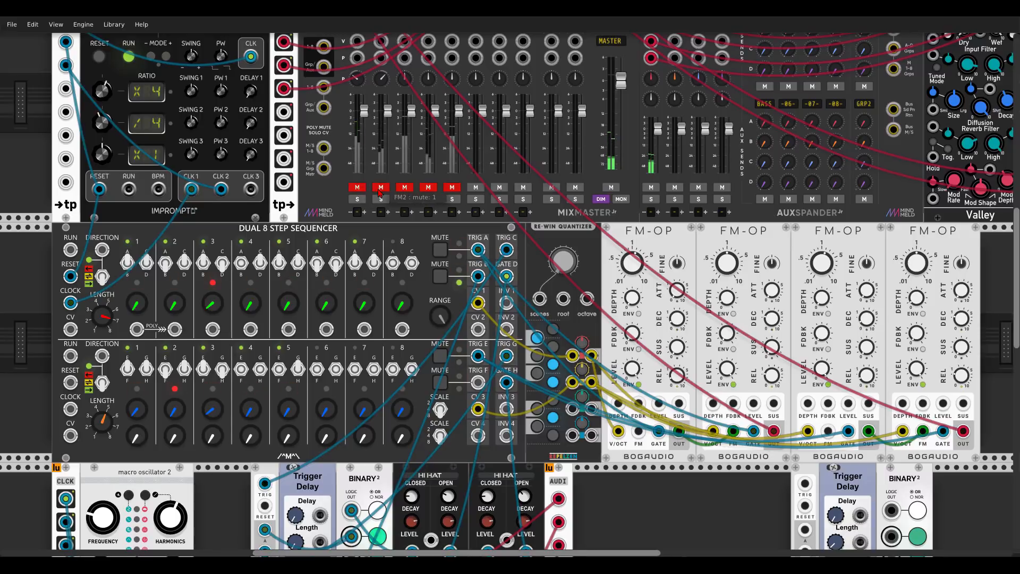
{"action": "left_click", "coordinate": [380, 187]}
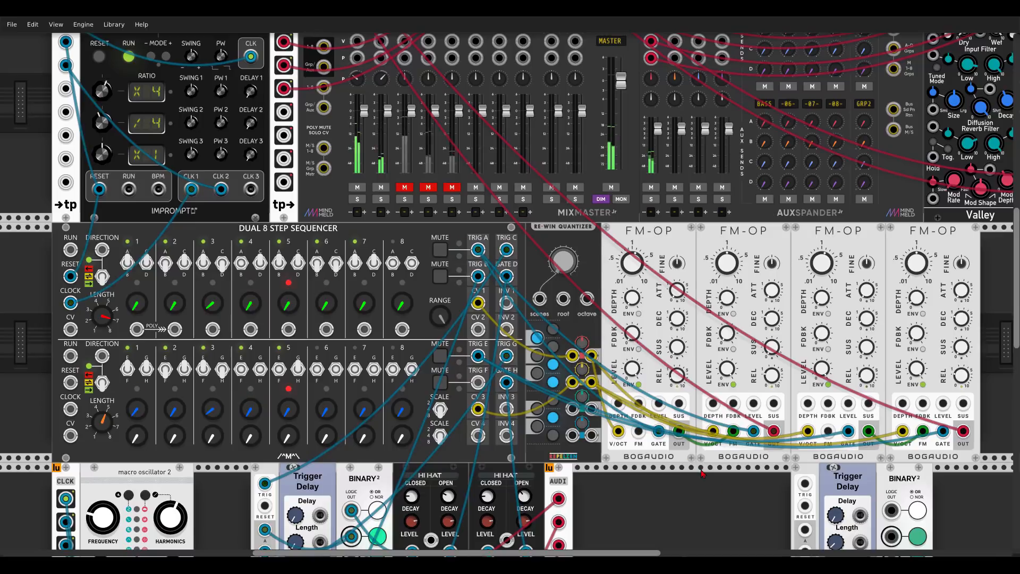
Step: Repatch the sequencer's TRIG A and TRIG E from the FM-OP gates to the upper and lower trigger inputs of the spare FLIPFLOP
{"action": "scroll", "coordinate": [550, 360], "scroll_direction": "down", "scroll_amount": 4}
{"action": "scroll", "coordinate": [549, 360], "scroll_direction": "right", "scroll_amount": 5}
{"action": "scroll", "coordinate": [550, 360], "scroll_direction": "down", "scroll_amount": 2}
{"action": "scroll", "coordinate": [639, 334], "scroll_direction": "up", "scroll_amount": 4}
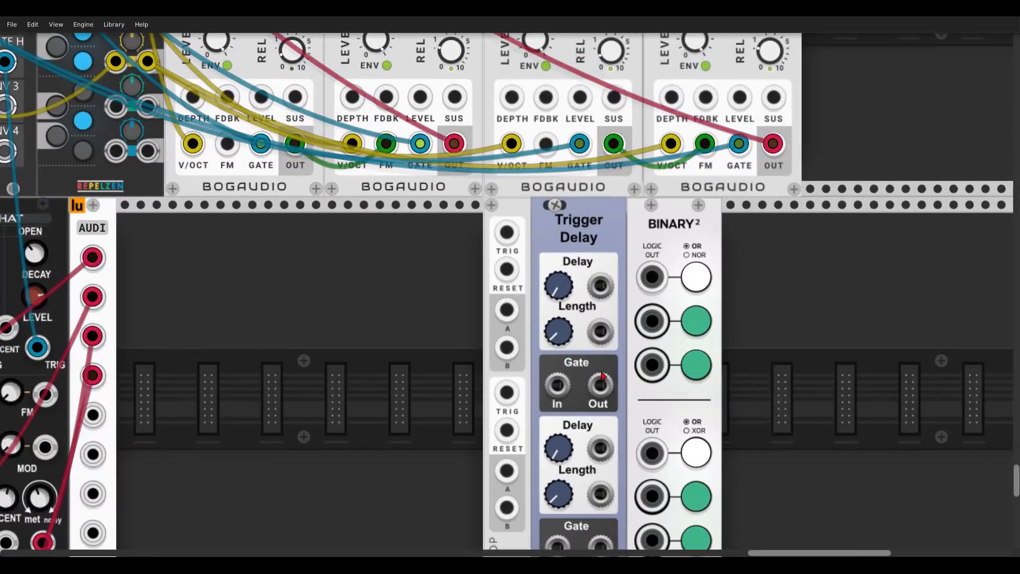
{"action": "scroll", "coordinate": [639, 334], "scroll_direction": "down", "scroll_amount": 1}
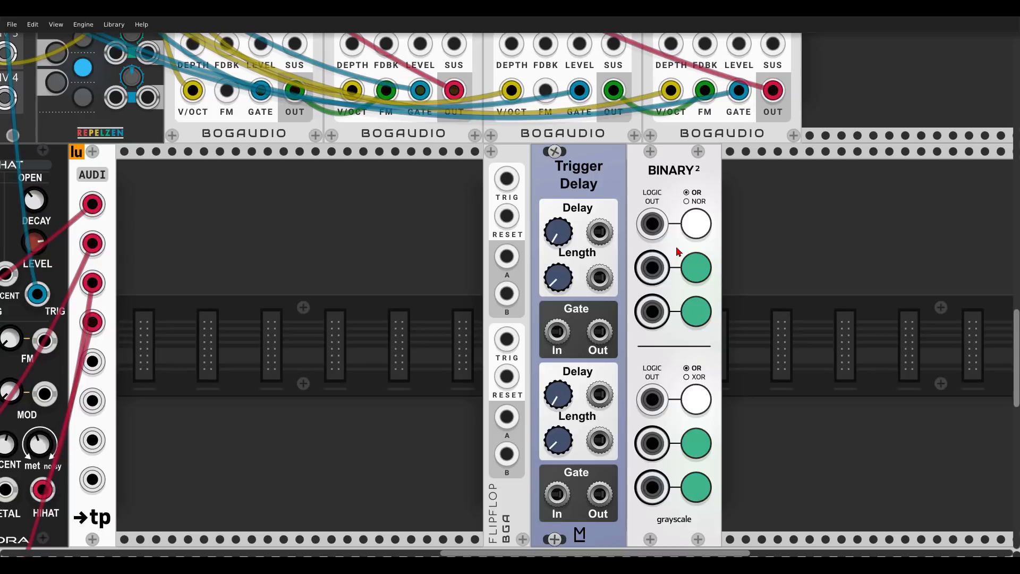
{"action": "scroll", "coordinate": [444, 243], "scroll_direction": "down", "scroll_amount": 3}
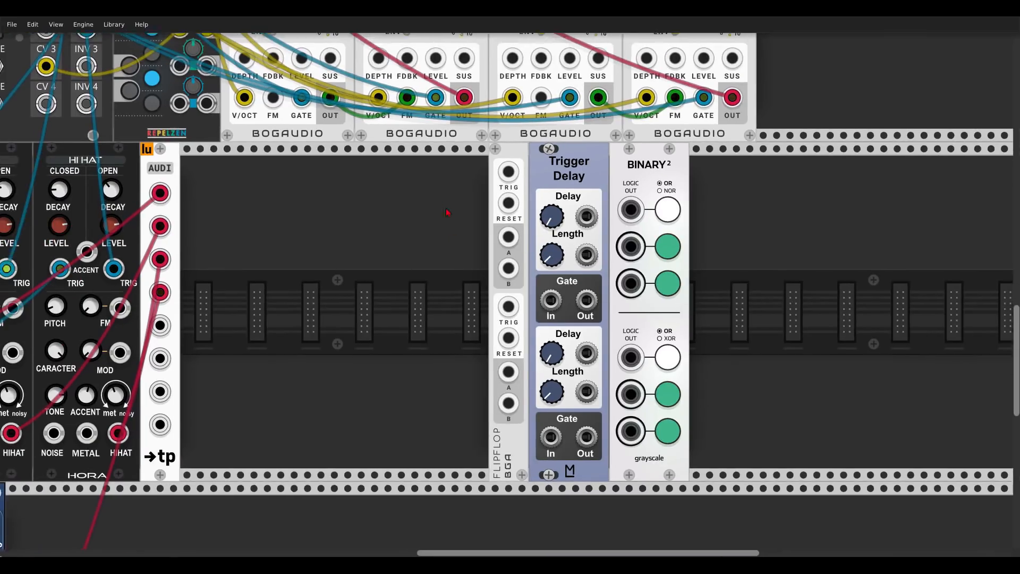
{"action": "scroll", "coordinate": [446, 212], "scroll_direction": "left", "scroll_amount": 10}
{"action": "scroll", "coordinate": [470, 319], "scroll_direction": "up", "scroll_amount": 5}
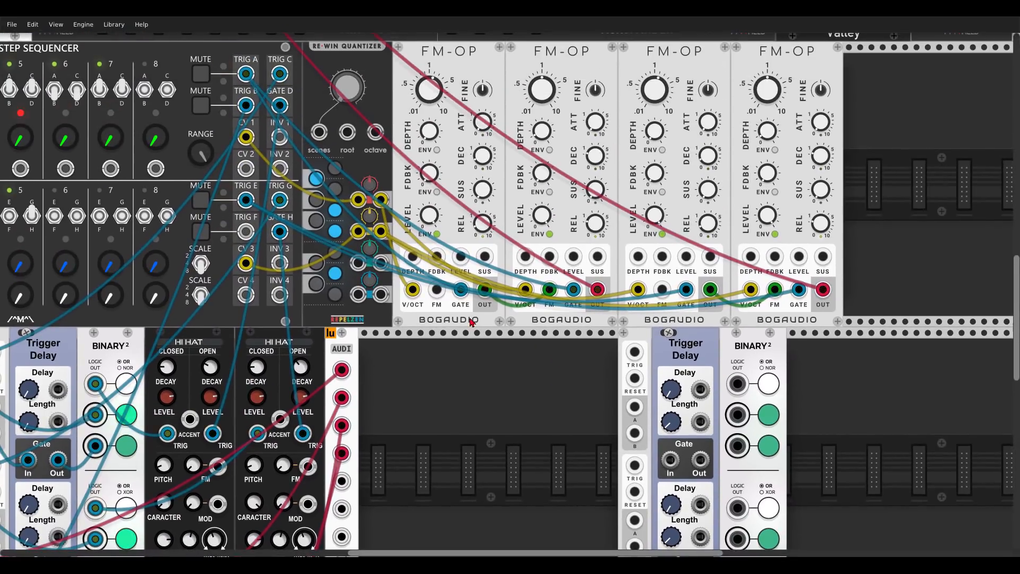
{"action": "left_click", "coordinate": [246, 74], "text": "shift"}
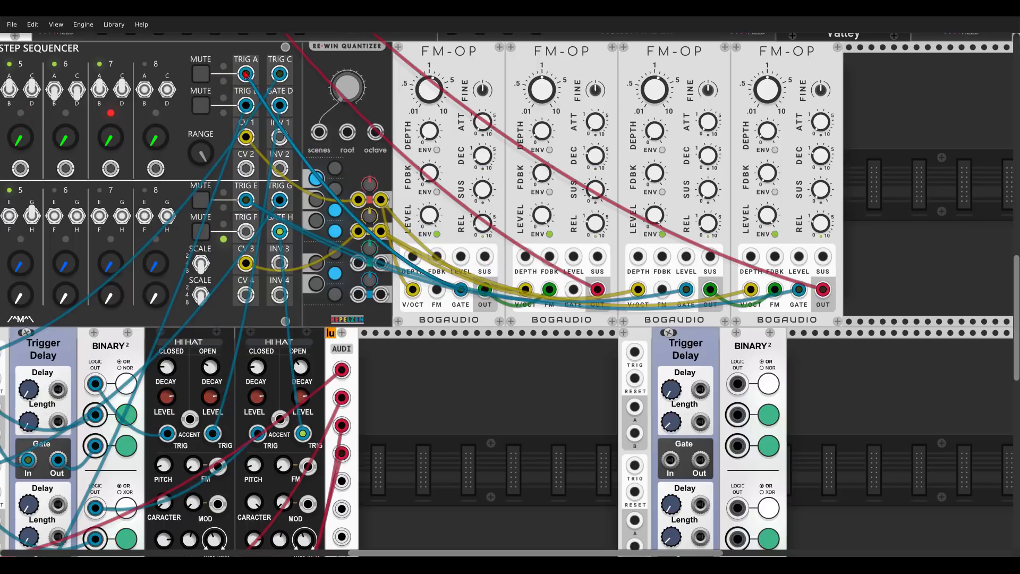
{"action": "left_click_drag", "start_coordinate": [246, 74], "coordinate": [633, 353]}
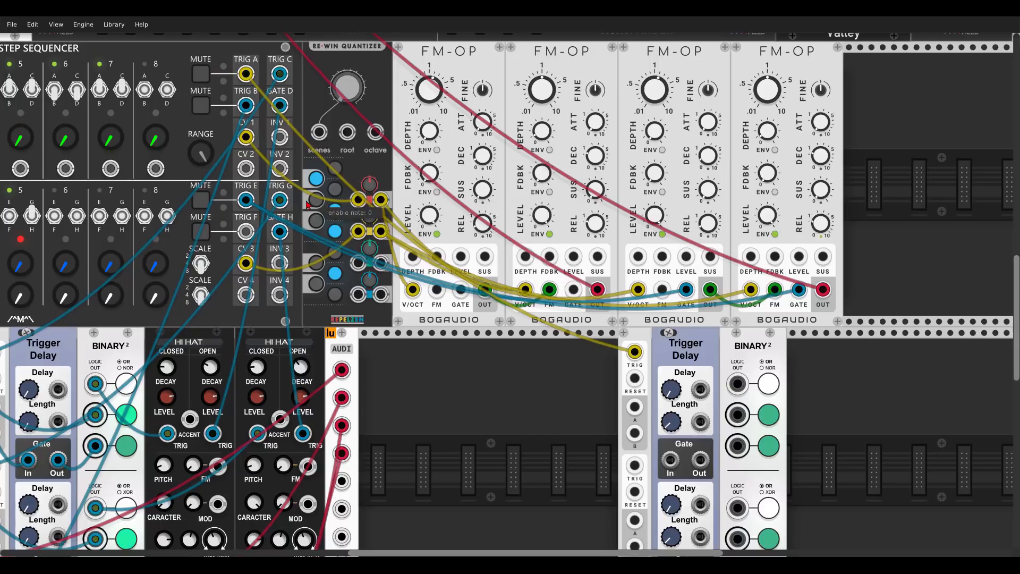
{"action": "left_click_drag", "start_coordinate": [246, 200], "coordinate": [624, 465]}
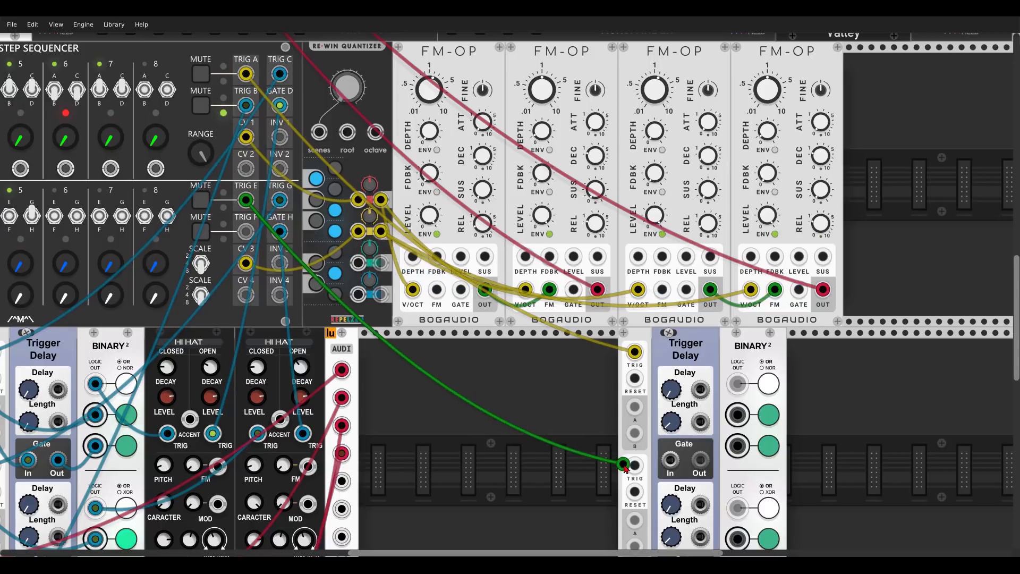
Step: Connect the FLIPFLOP's upper and lower A outputs directly to the first input of the corresponding BINARY² sections
{"action": "scroll", "coordinate": [627, 456], "scroll_direction": "down", "scroll_amount": 3}
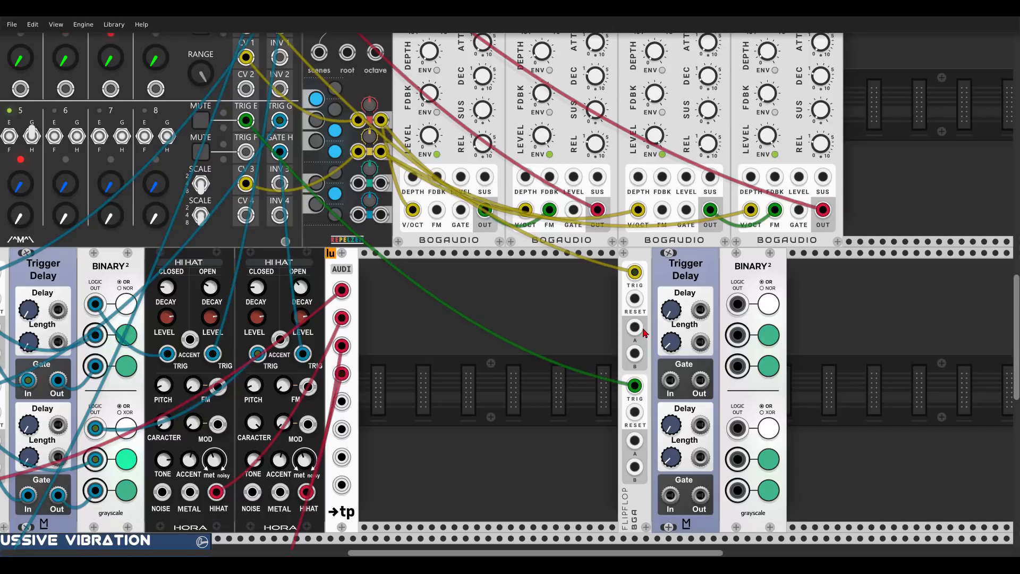
{"action": "left_click_drag", "start_coordinate": [635, 327], "coordinate": [738, 334]}
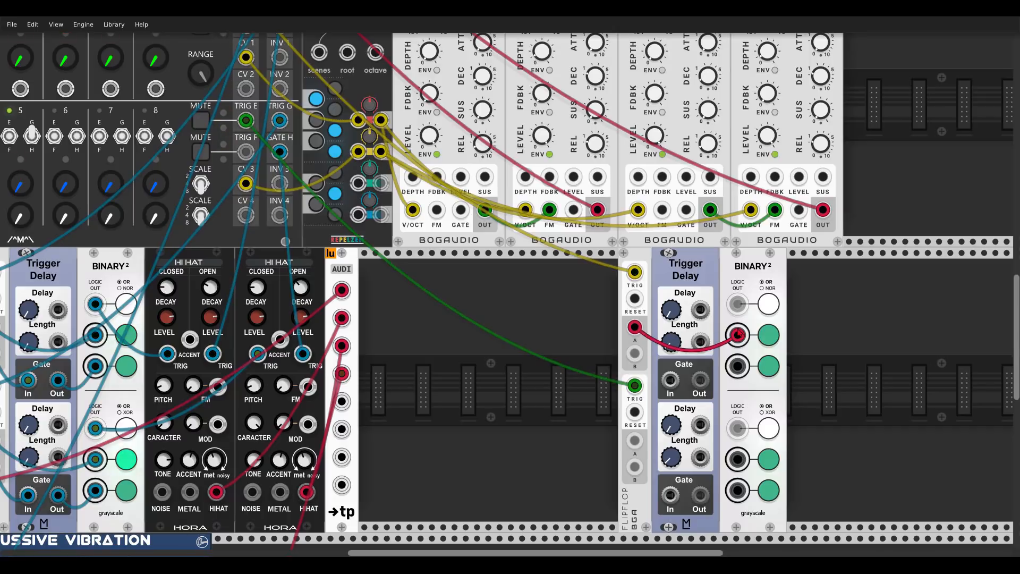
{"action": "left_click_drag", "start_coordinate": [635, 441], "coordinate": [737, 459]}
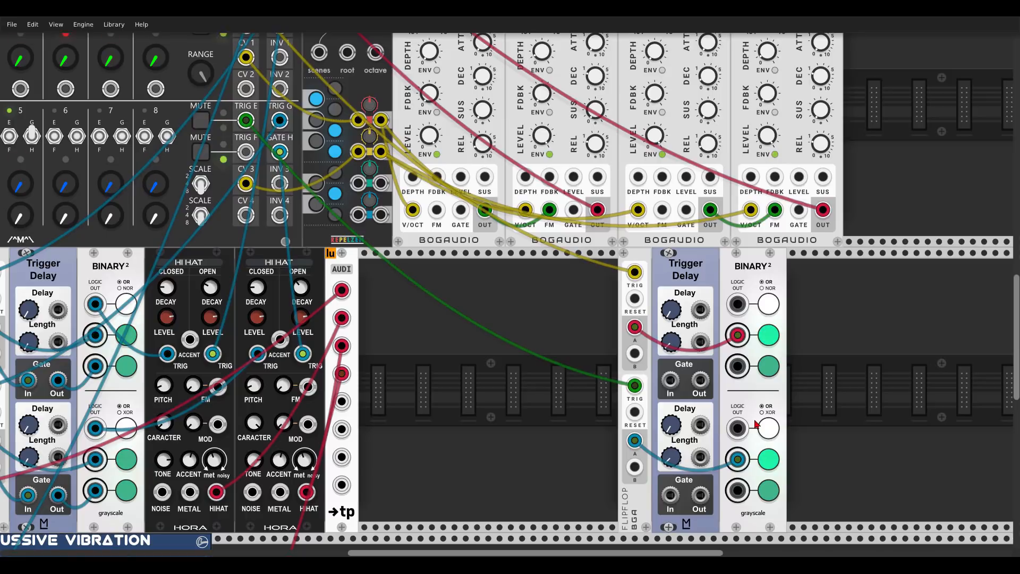
Step: Route both FLIPFLOP B outputs through the Trigger Delay gates into the remaining BINARY² inputs, and turn both gate lengths down
{"action": "left_click_drag", "start_coordinate": [635, 353], "coordinate": [670, 380]}
{"action": "left_click_drag", "start_coordinate": [634, 467], "coordinate": [671, 495]}
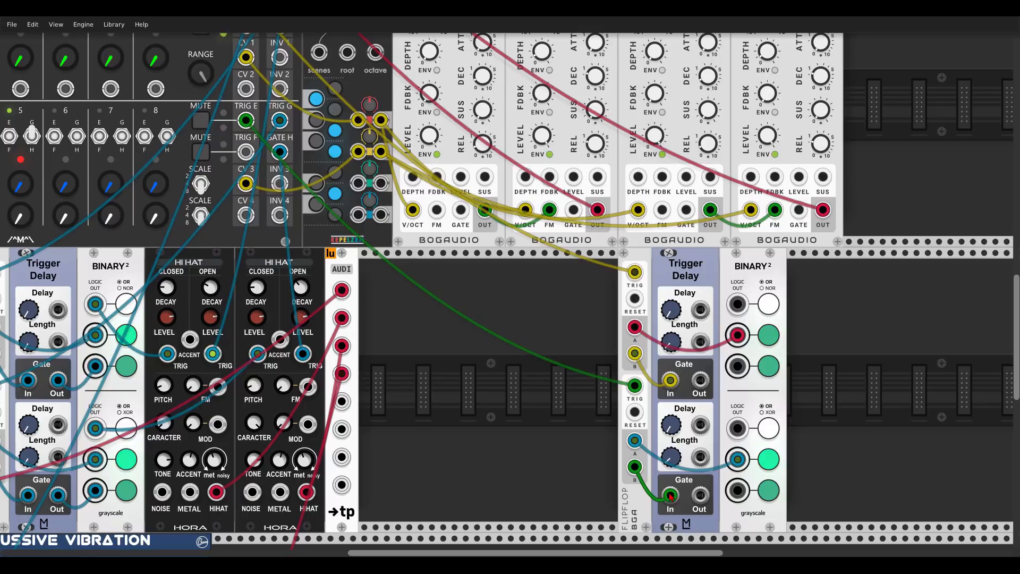
{"action": "left_click_drag", "start_coordinate": [700, 380], "coordinate": [738, 366]}
{"action": "left_click_drag", "start_coordinate": [700, 495], "coordinate": [735, 498]}
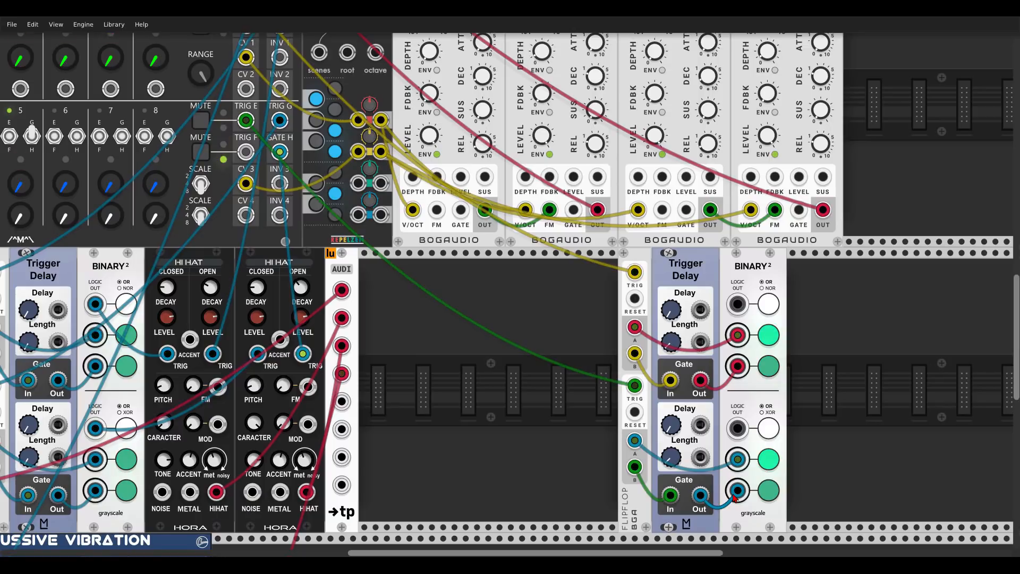
{"action": "left_click_drag", "start_coordinate": [672, 343], "coordinate": [671, 348]}
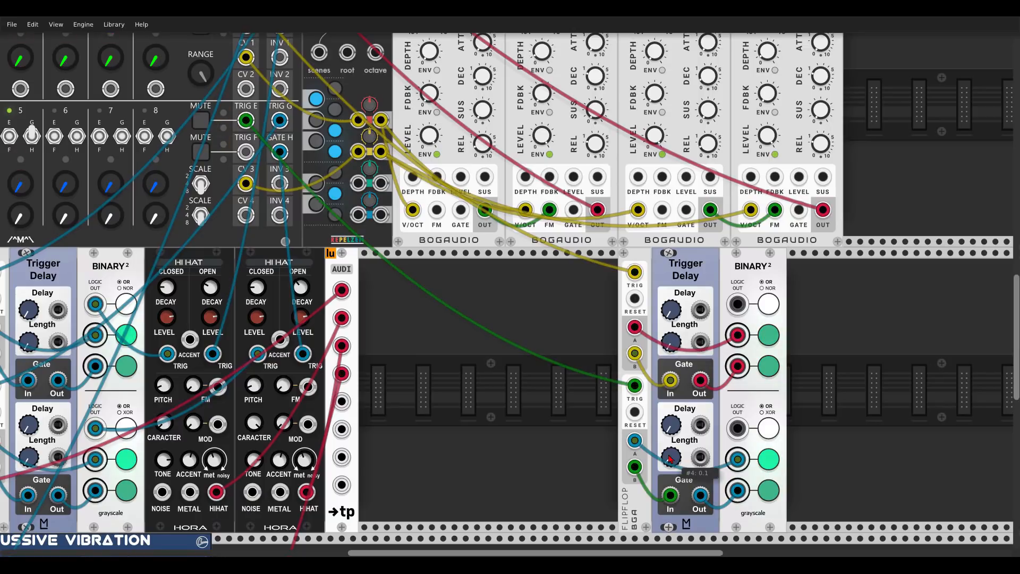
{"action": "left_click_drag", "start_coordinate": [670, 456], "coordinate": [670, 465]}
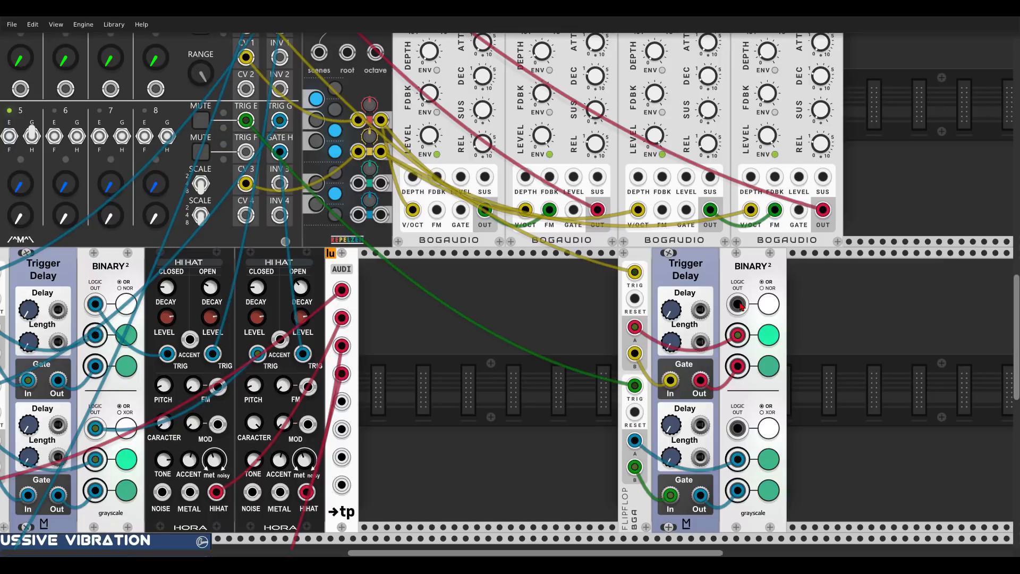
Step: Patch the upper BINARY² logic output to the first two FM-OP gates and the lower logic output to the last two FM-OP gates
{"action": "left_click_drag", "start_coordinate": [739, 306], "coordinate": [573, 210]}
{"action": "left_click_drag", "start_coordinate": [738, 427], "coordinate": [693, 267]}
{"action": "left_click_drag", "start_coordinate": [687, 215], "coordinate": [686, 211]}
{"action": "left_click_drag", "start_coordinate": [737, 428], "coordinate": [798, 209]}
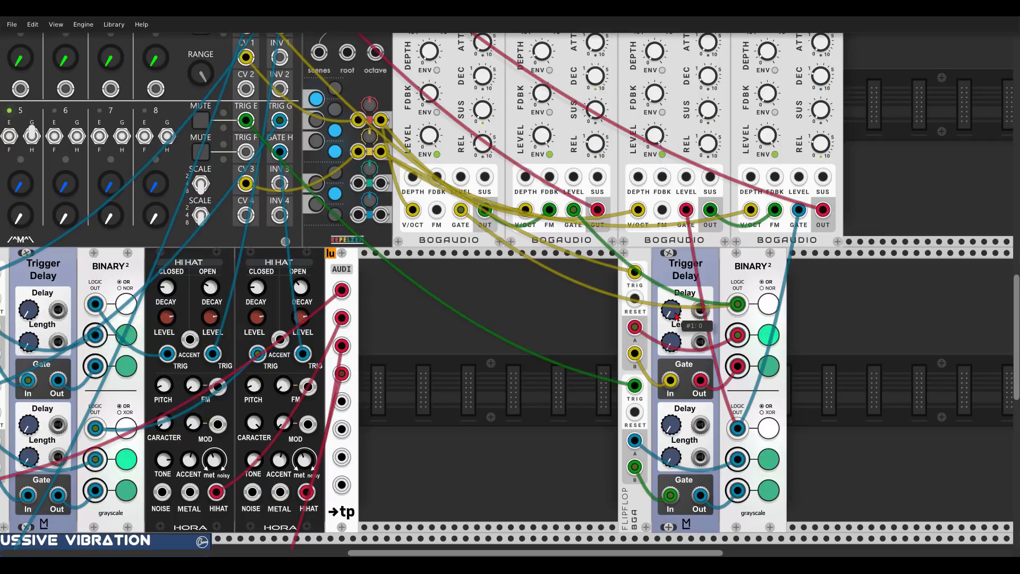
Step: Set the upper Trigger Delay time to about 0.018 and raise the lower delay time slightly to swing both FM voices
{"action": "left_click_drag", "start_coordinate": [670, 310], "coordinate": [671, 303]}
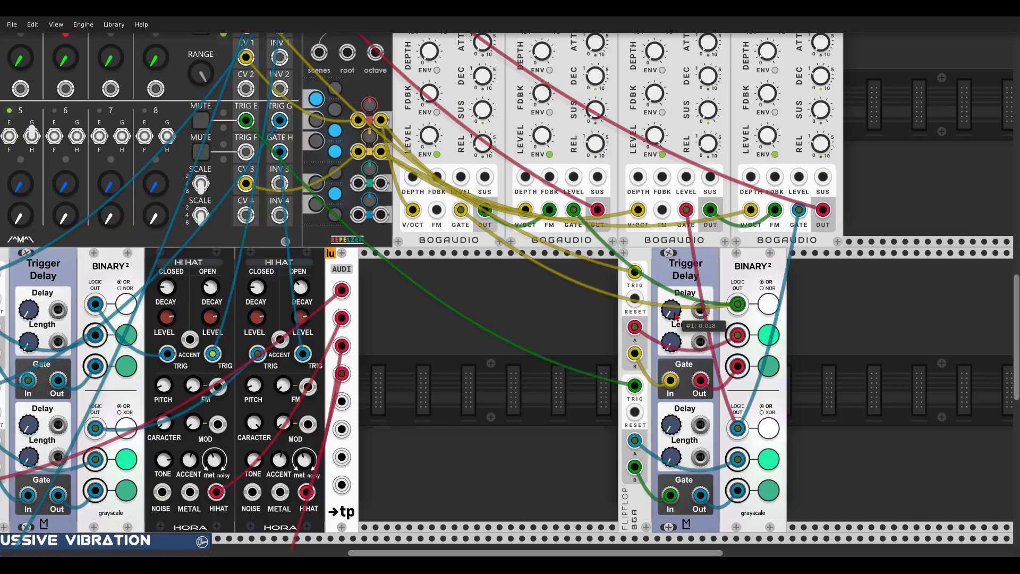
{"action": "left_click_drag", "start_coordinate": [673, 429], "coordinate": [674, 420]}
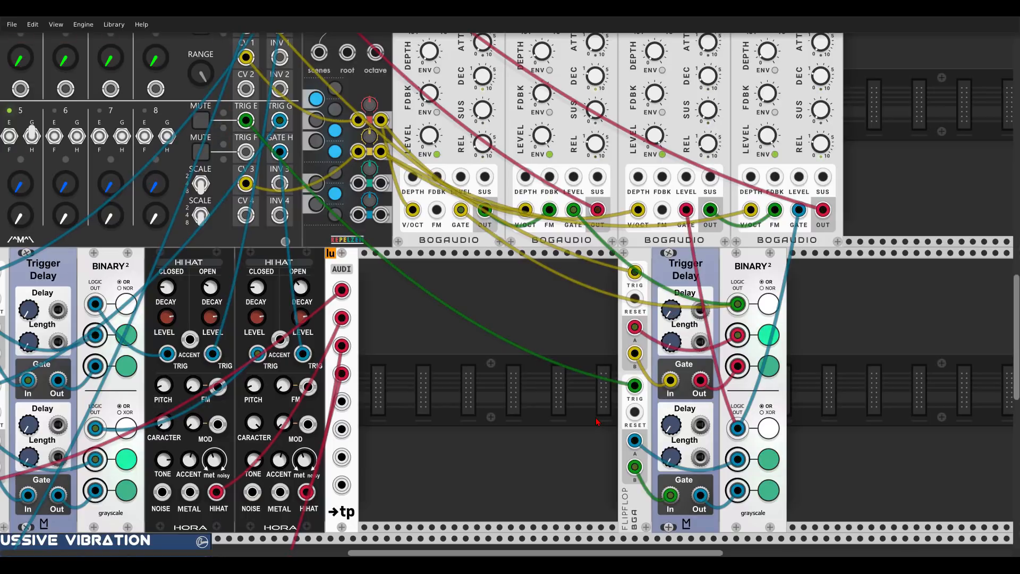
Step: Unmute the KICK channel on the mixer to hear it with the swung FM voices
{"action": "scroll", "coordinate": [522, 399], "scroll_direction": "down", "scroll_amount": 2}
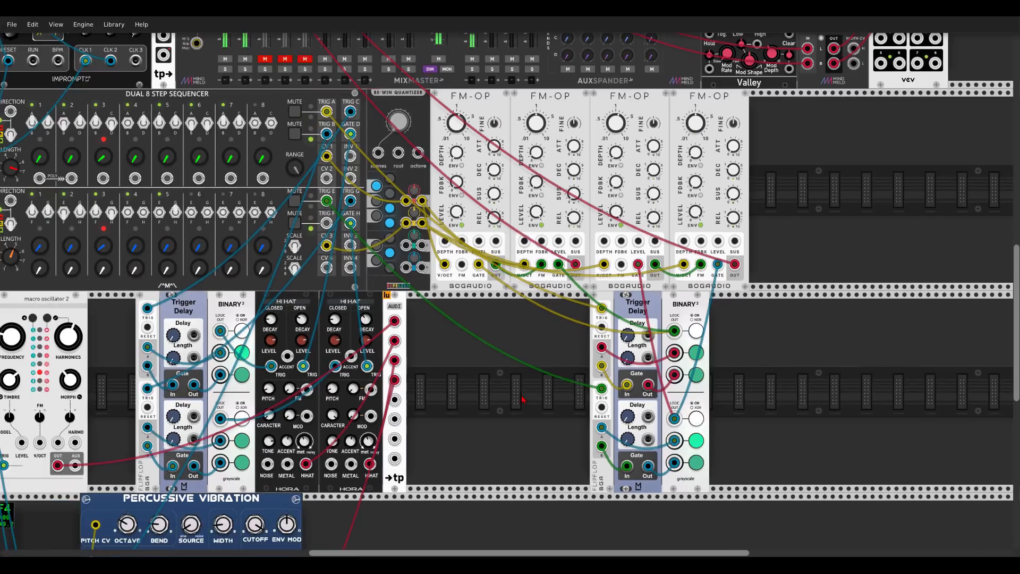
{"action": "left_click_drag", "start_coordinate": [25, 365], "coordinate": [348, 389]}
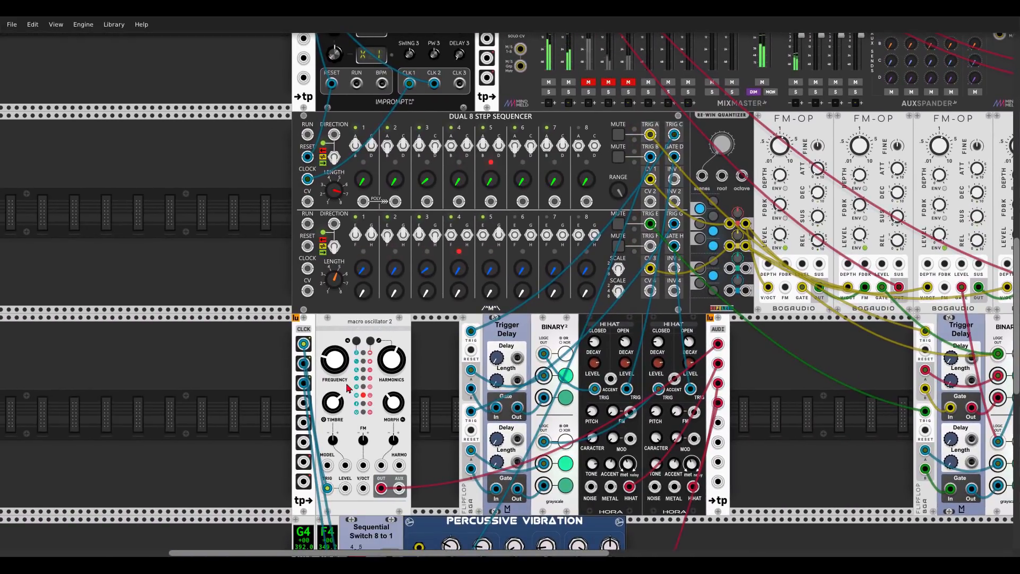
{"action": "scroll", "coordinate": [521, 196], "scroll_direction": "up", "scroll_amount": 3}
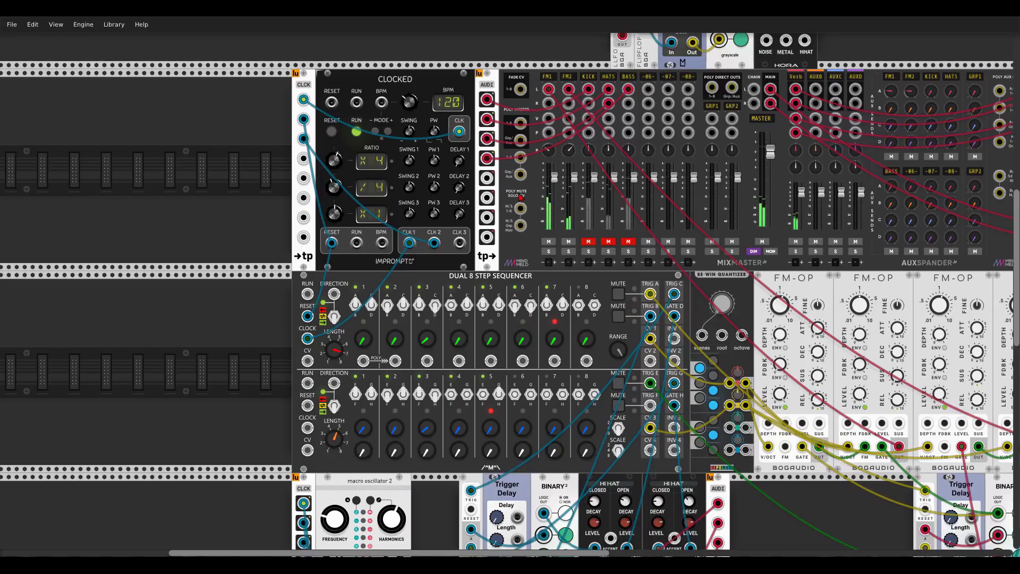
{"action": "left_click", "coordinate": [589, 242]}
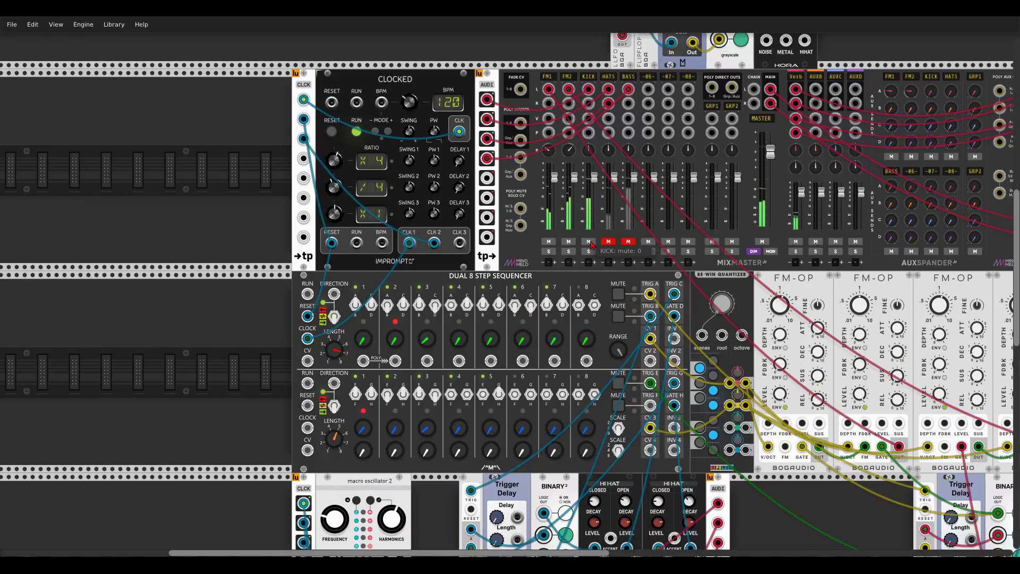
Step: Check both Trigger Delay times that swing the FM-OP voices and compare them with the hi-hat swing modules
{"action": "scroll", "coordinate": [591, 245], "scroll_direction": "down", "scroll_amount": 4}
{"action": "scroll", "coordinate": [659, 338], "scroll_direction": "right", "scroll_amount": 3}
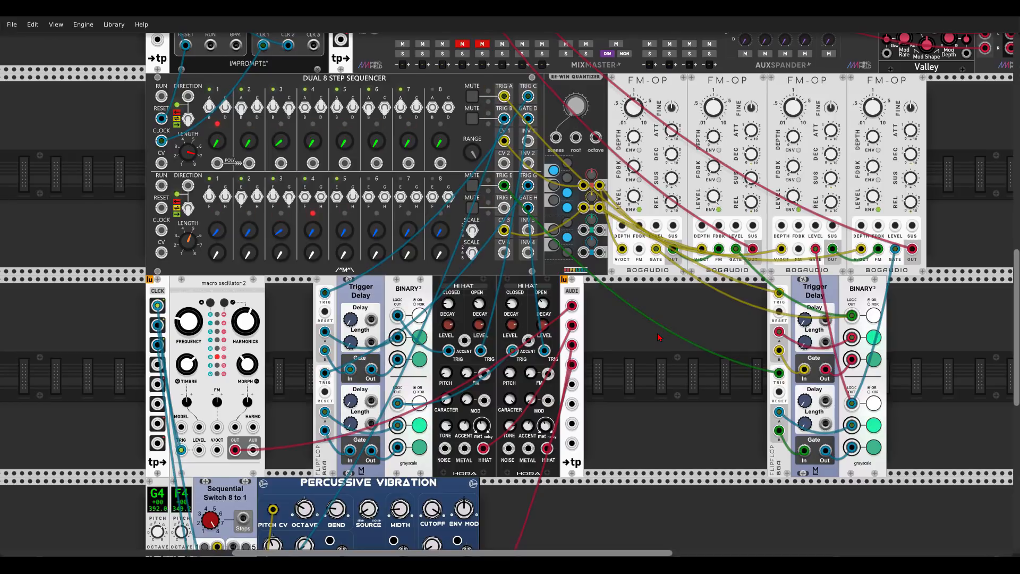
{"action": "mouse_move", "coordinate": [803, 324]}
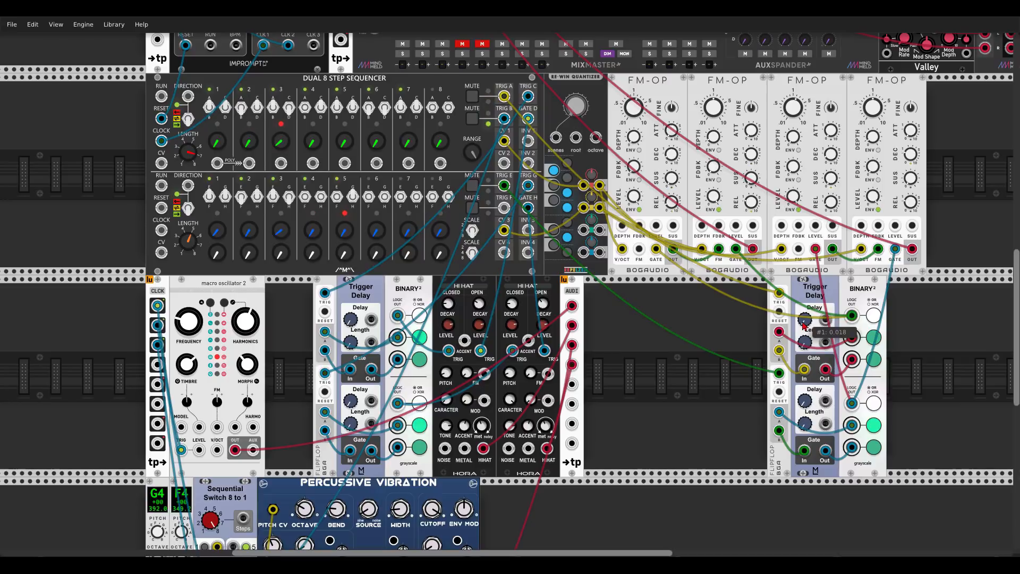
{"action": "mouse_move", "coordinate": [808, 404]}
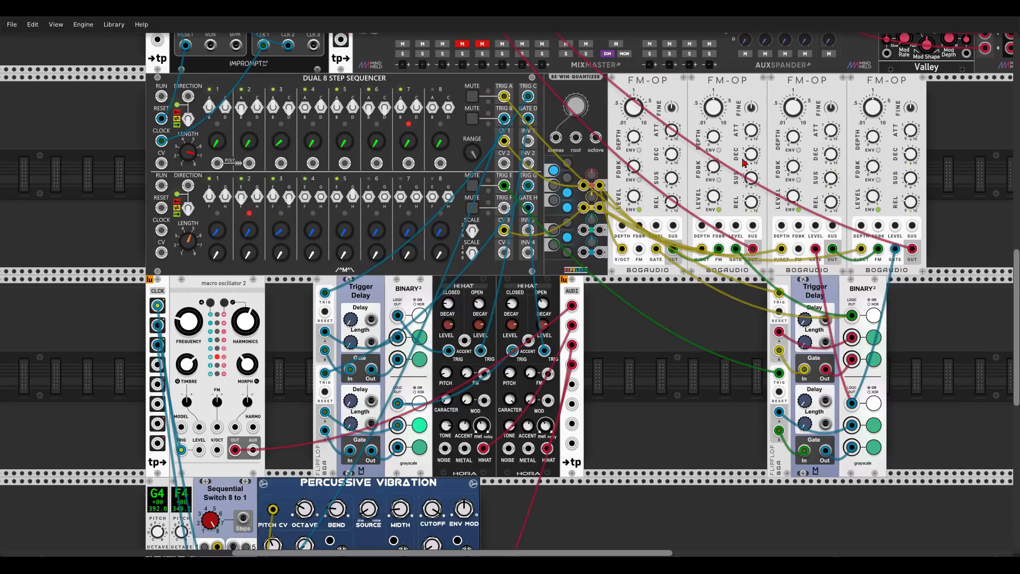
{"action": "left_click_drag", "start_coordinate": [655, 339], "coordinate": [777, 282]}
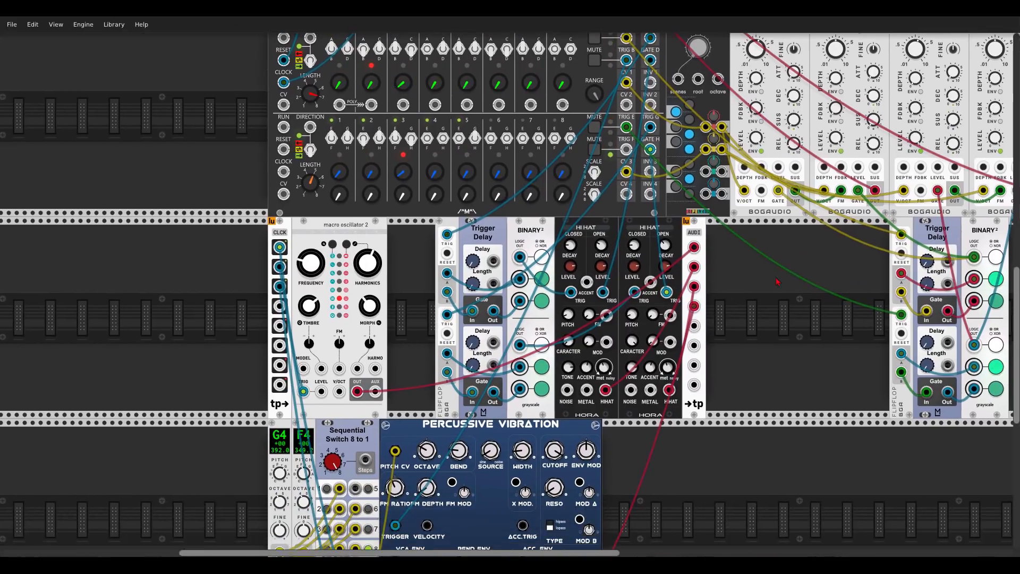
{"action": "scroll", "coordinate": [606, 287], "scroll_direction": "up", "scroll_amount": 5}
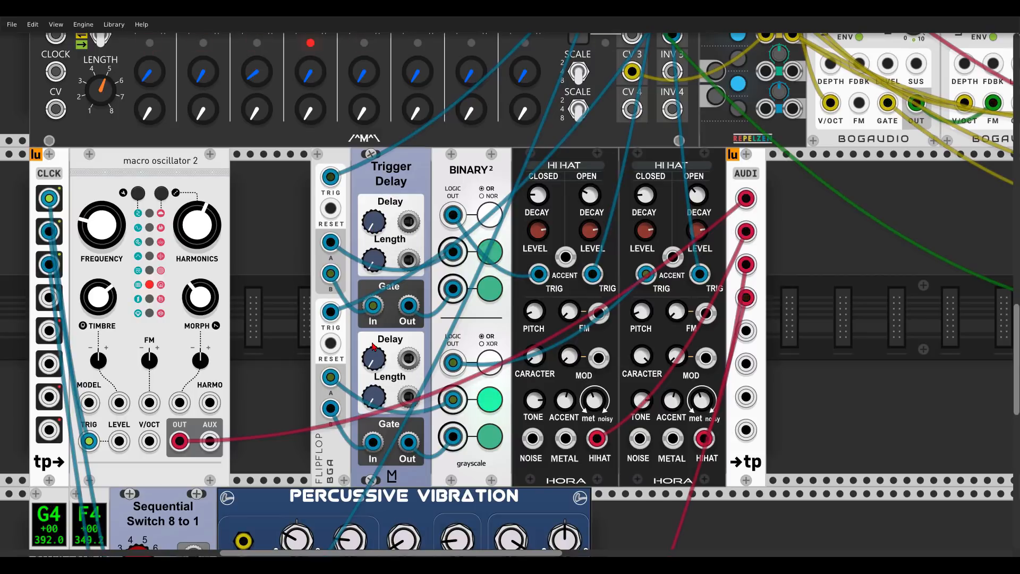
Step: Unmute the HATS mixer channel and fine-tune both Trigger Delay times that swing the hi-hats
{"action": "scroll", "coordinate": [374, 346], "scroll_direction": "up", "scroll_amount": 10}
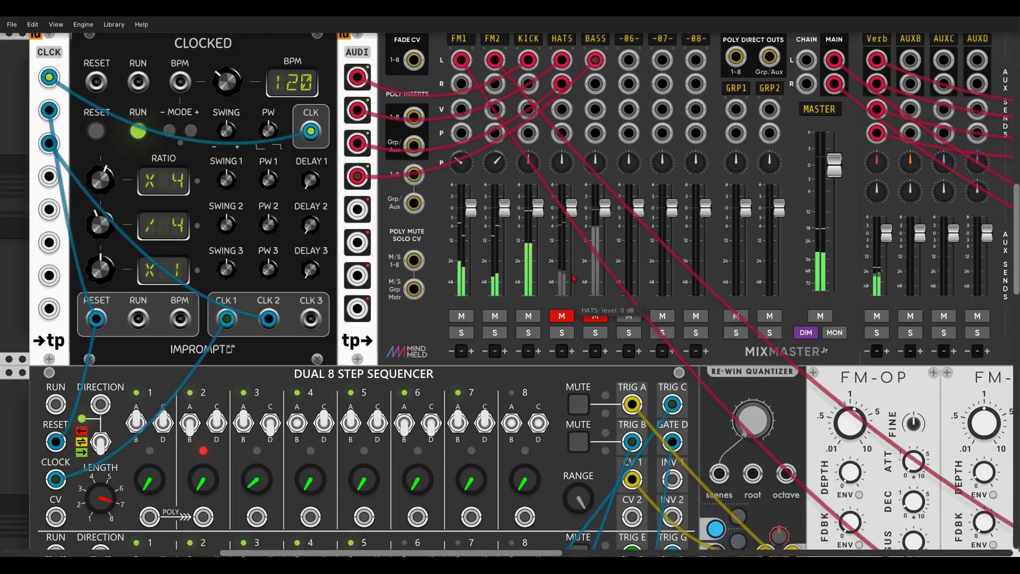
{"action": "scroll", "coordinate": [571, 292], "scroll_direction": "down", "scroll_amount": 15}
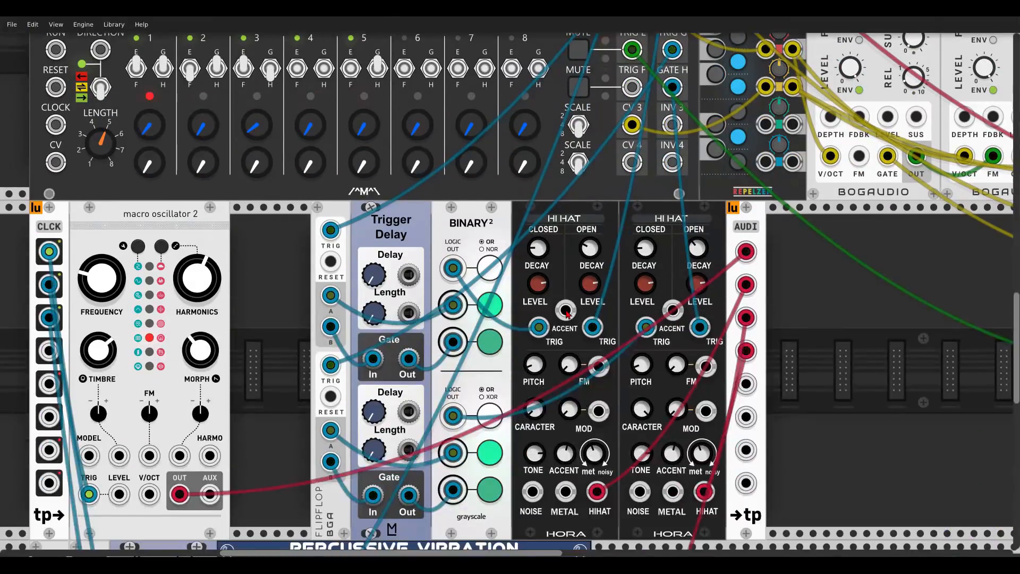
{"action": "scroll", "coordinate": [566, 314], "scroll_direction": "down", "scroll_amount": 3}
{"action": "scroll", "coordinate": [558, 212], "scroll_direction": "up", "scroll_amount": 1}
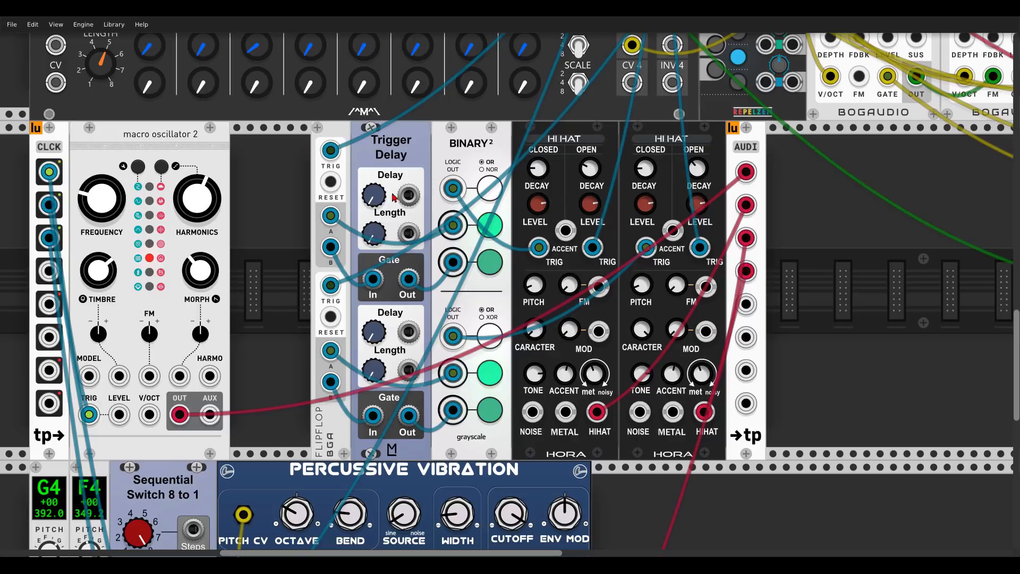
{"action": "left_click_drag", "start_coordinate": [377, 197], "coordinate": [377, 191]}
{"action": "left_click_drag", "start_coordinate": [373, 332], "coordinate": [373, 325]}
{"action": "scroll", "coordinate": [561, 231], "scroll_direction": "up", "scroll_amount": 10}
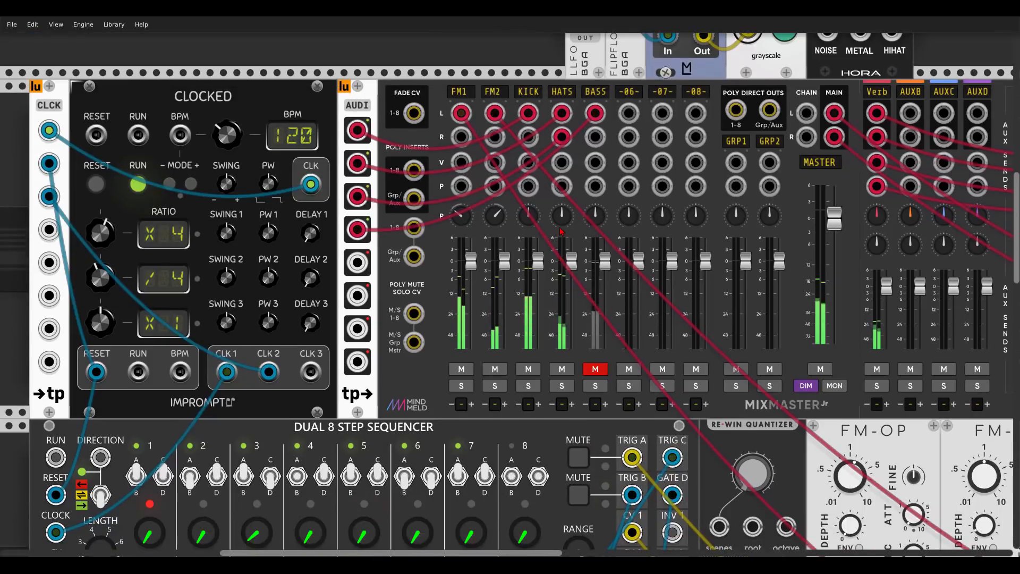
Step: Set the closed decay to about 0.566 on the first HI HAT and about 0.429 on the second
{"action": "scroll", "coordinate": [540, 366], "scroll_direction": "down", "scroll_amount": 8}
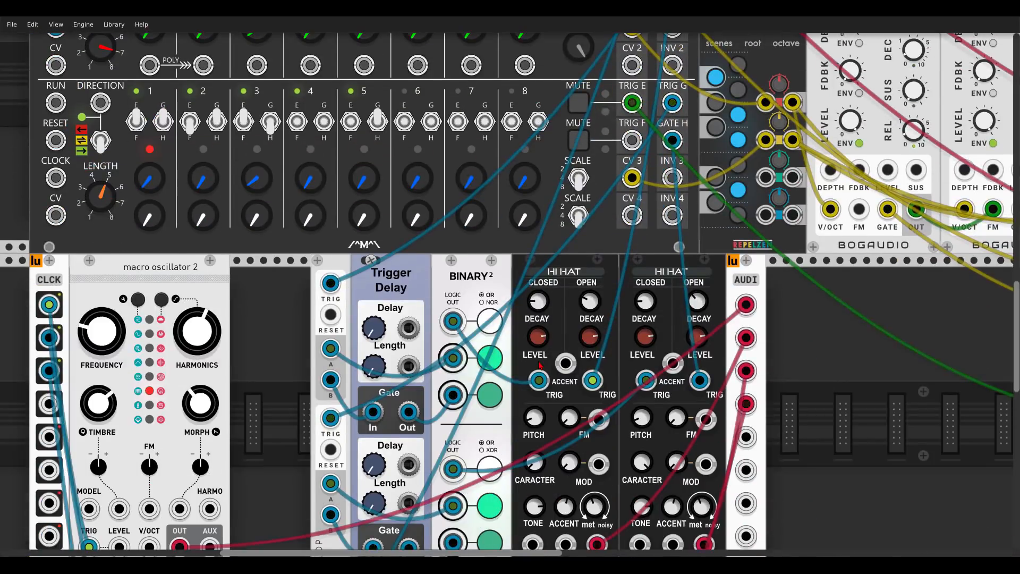
{"action": "scroll", "coordinate": [539, 365], "scroll_direction": "down", "scroll_amount": 2}
{"action": "mouse_move", "coordinate": [544, 226]}
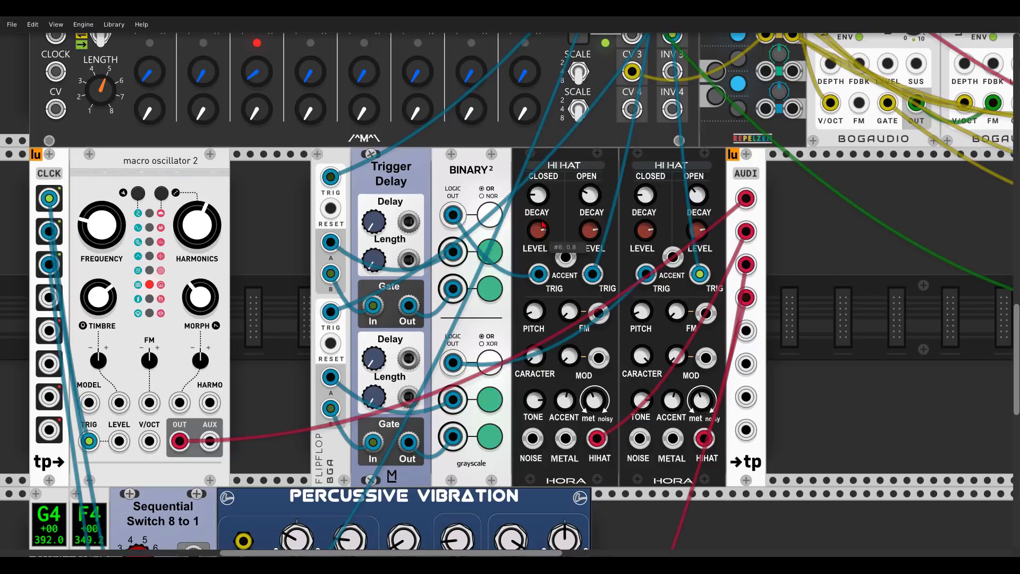
{"action": "left_click_drag", "start_coordinate": [542, 189], "coordinate": [542, 96]}
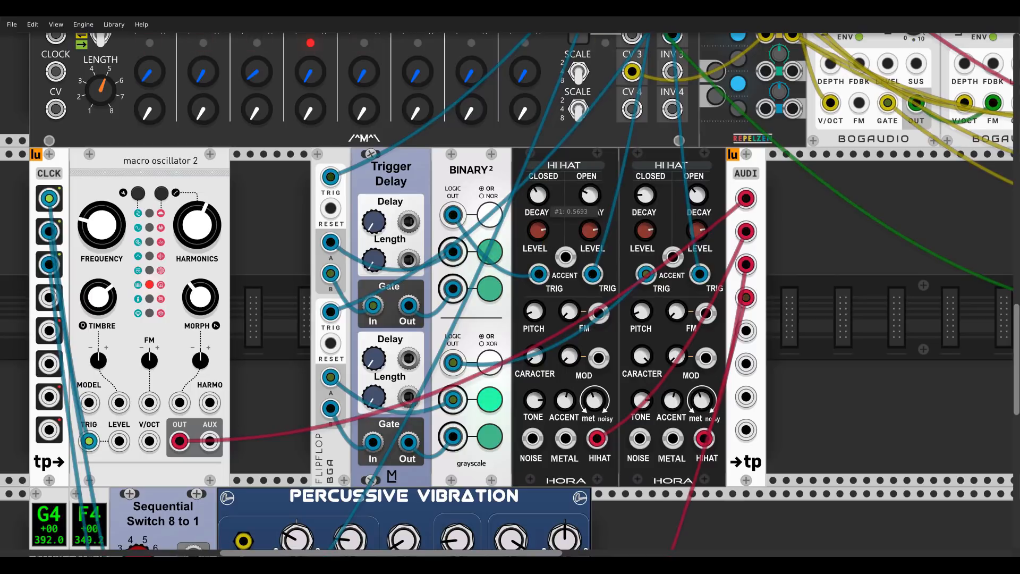
{"action": "left_click_drag", "start_coordinate": [538, 195], "coordinate": [538, 197]}
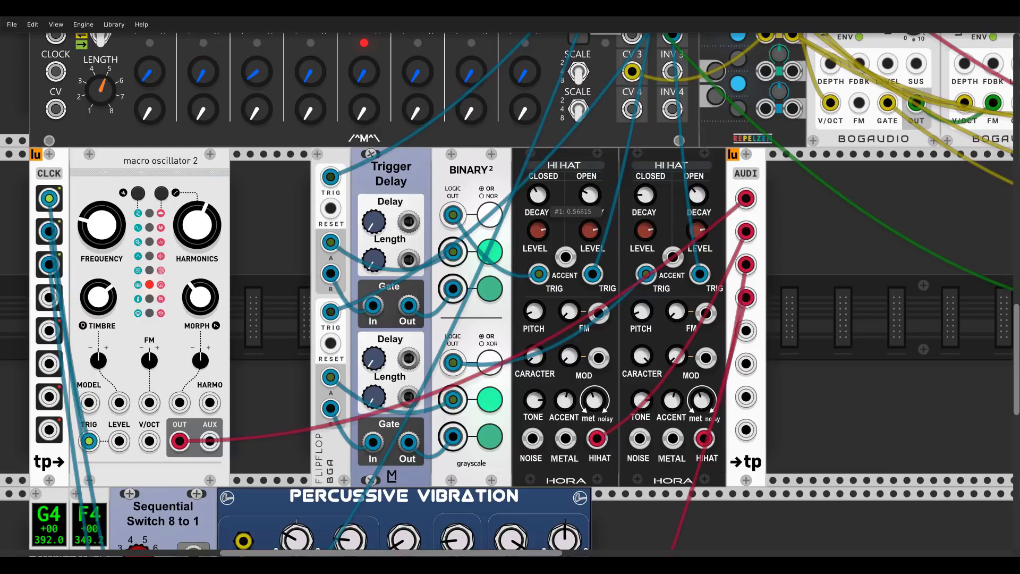
{"action": "left_click_drag", "start_coordinate": [645, 195], "coordinate": [647, 201]}
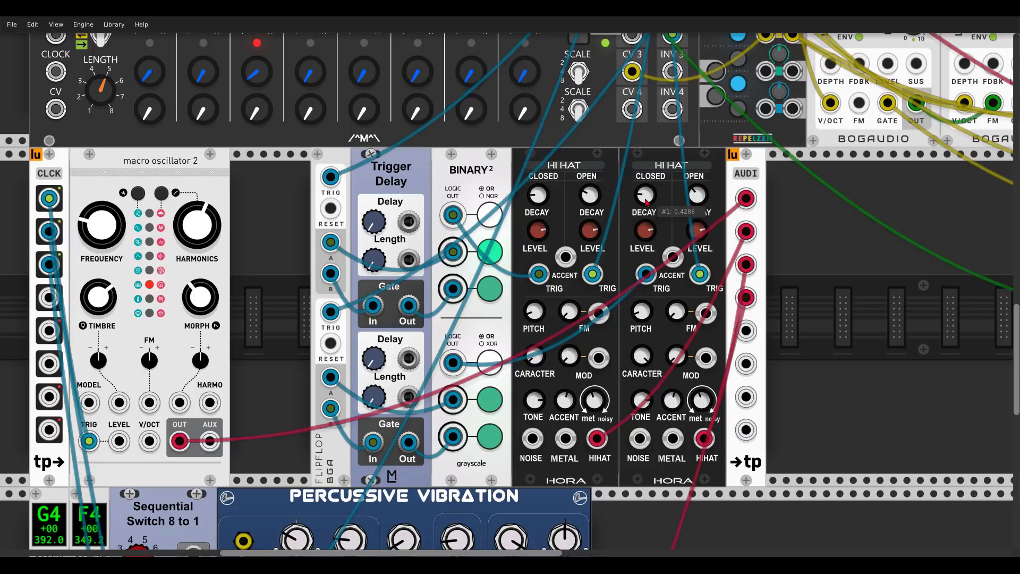
Step: Solo the HATS channel on the mixer to hear the swung hi-hats alone
{"action": "scroll", "coordinate": [561, 236], "scroll_direction": "up", "scroll_amount": 8}
{"action": "scroll", "coordinate": [561, 236], "scroll_direction": "up", "scroll_amount": 2}
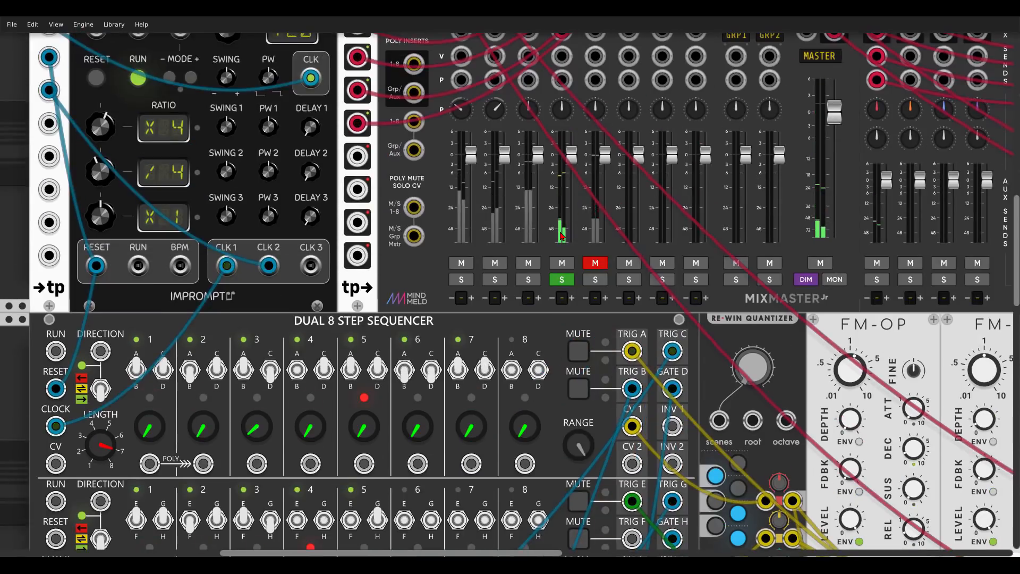
{"action": "scroll", "coordinate": [563, 286], "scroll_direction": "down", "scroll_amount": 6}
{"action": "scroll", "coordinate": [564, 285], "scroll_direction": "down", "scroll_amount": 5}
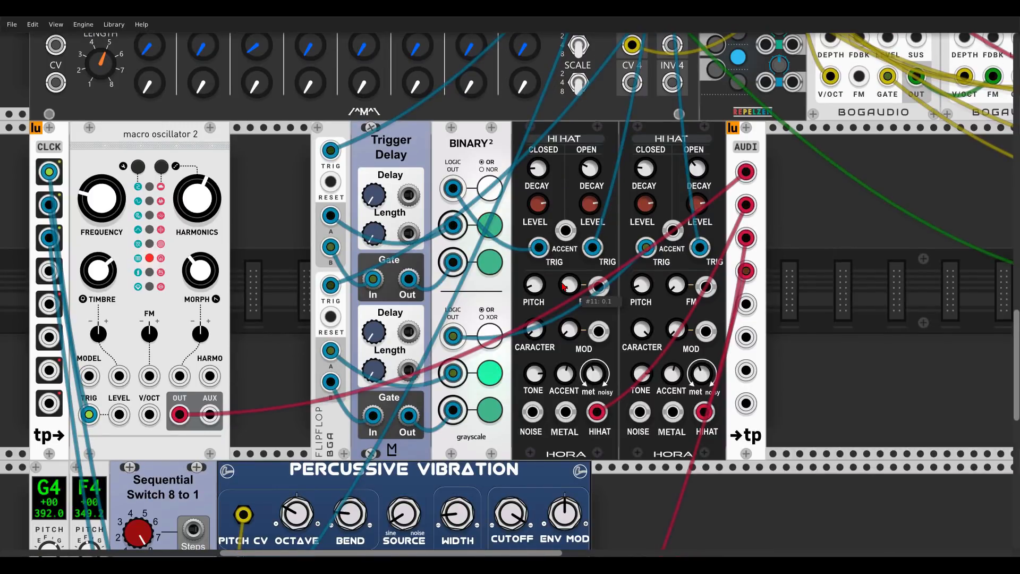
Step: Clear the HATS solo and unmute the BASS channel to hear the full patch
{"action": "scroll", "coordinate": [564, 287], "scroll_direction": "down", "scroll_amount": 4}
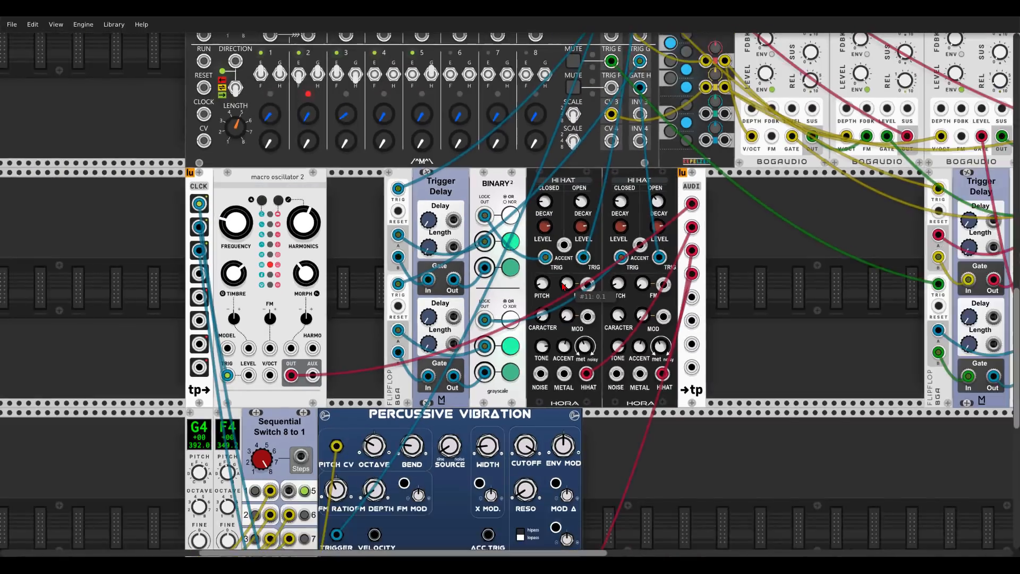
{"action": "scroll", "coordinate": [706, 243], "scroll_direction": "up", "scroll_amount": 2}
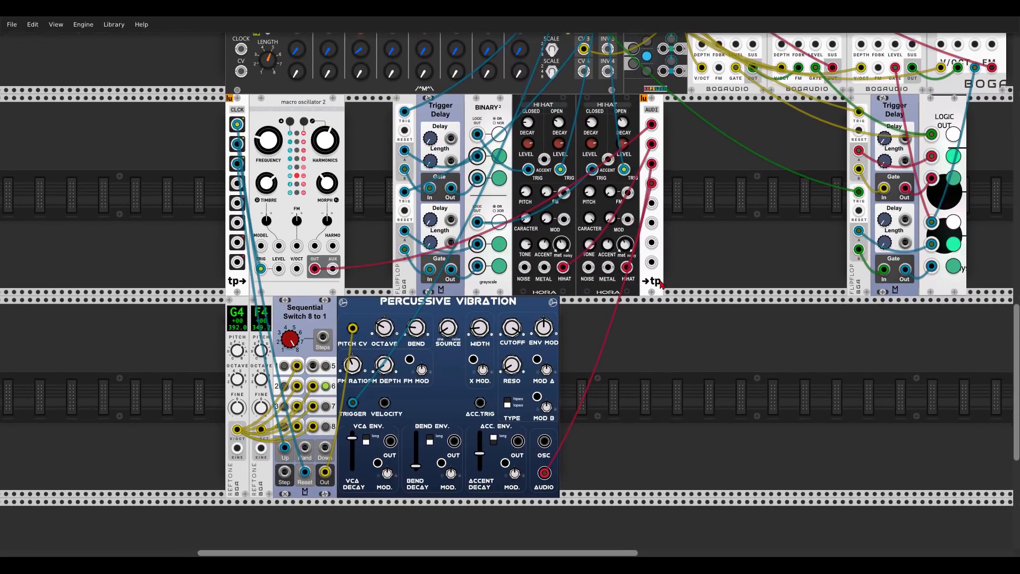
{"action": "scroll", "coordinate": [597, 365], "scroll_direction": "down", "scroll_amount": 2}
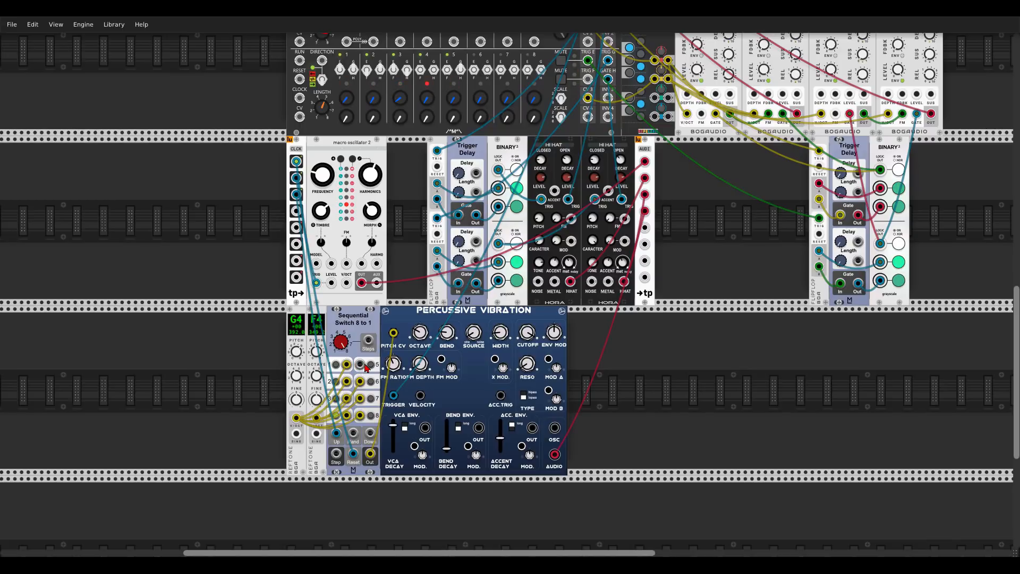
{"action": "scroll", "coordinate": [563, 162], "scroll_direction": "up", "scroll_amount": 5}
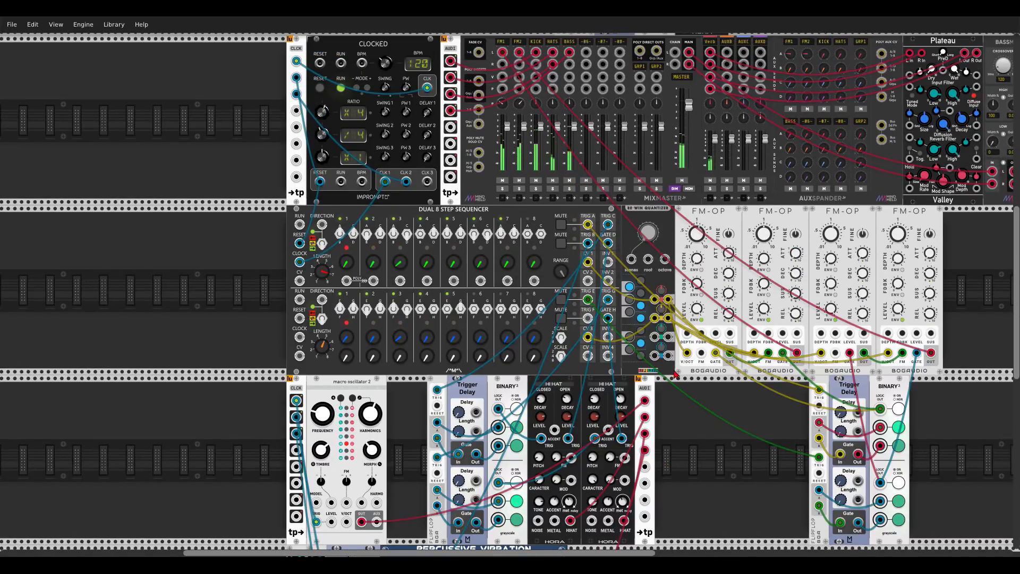
{"action": "scroll", "coordinate": [686, 377], "scroll_direction": "down", "scroll_amount": 3}
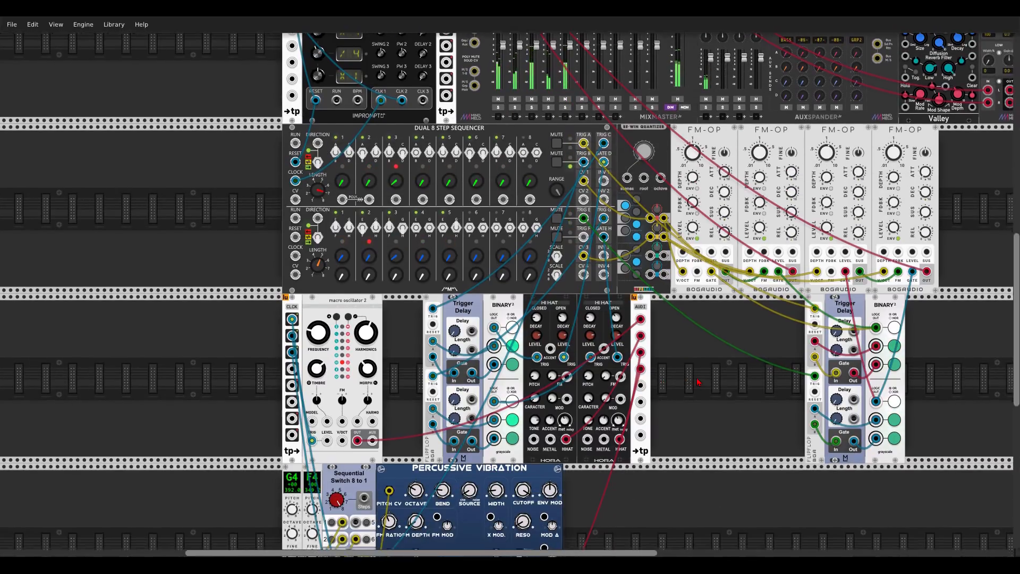
Step: Set the FM depth to about 13.35% on the fourth FM-OP and about 19.5% on the second
{"action": "left_click_drag", "start_coordinate": [697, 382], "coordinate": [678, 370]}
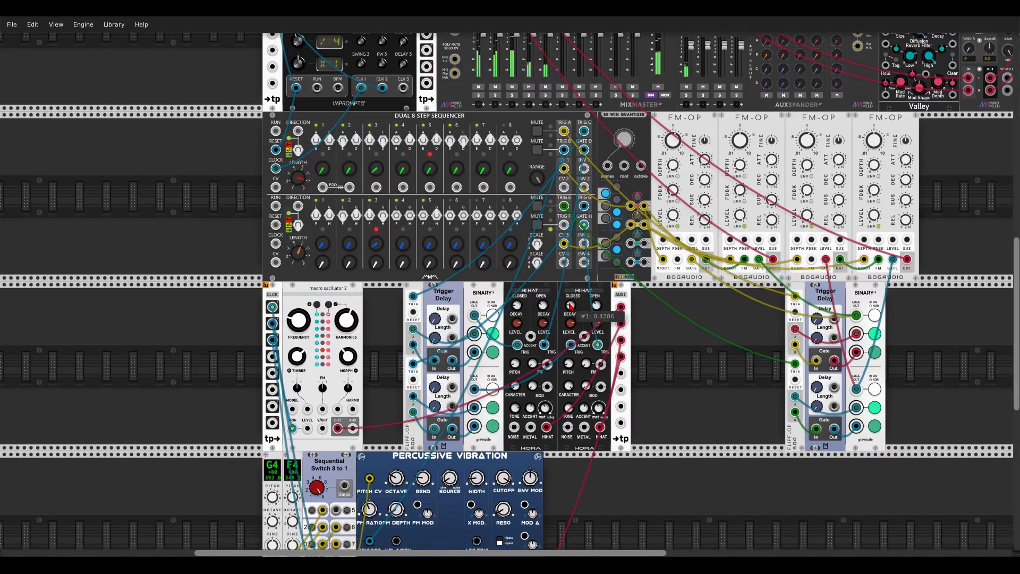
{"action": "left_click_drag", "start_coordinate": [570, 306], "coordinate": [570, 306]}
{"action": "left_click_drag", "start_coordinate": [873, 169], "coordinate": [873, 168]}
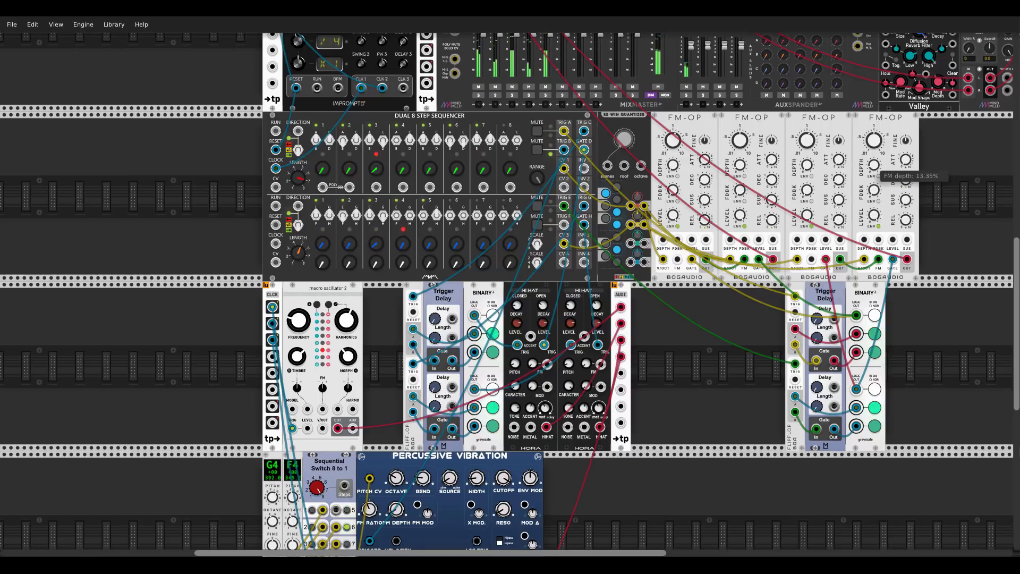
{"action": "left_click_drag", "start_coordinate": [859, 175], "coordinate": [799, 174]}
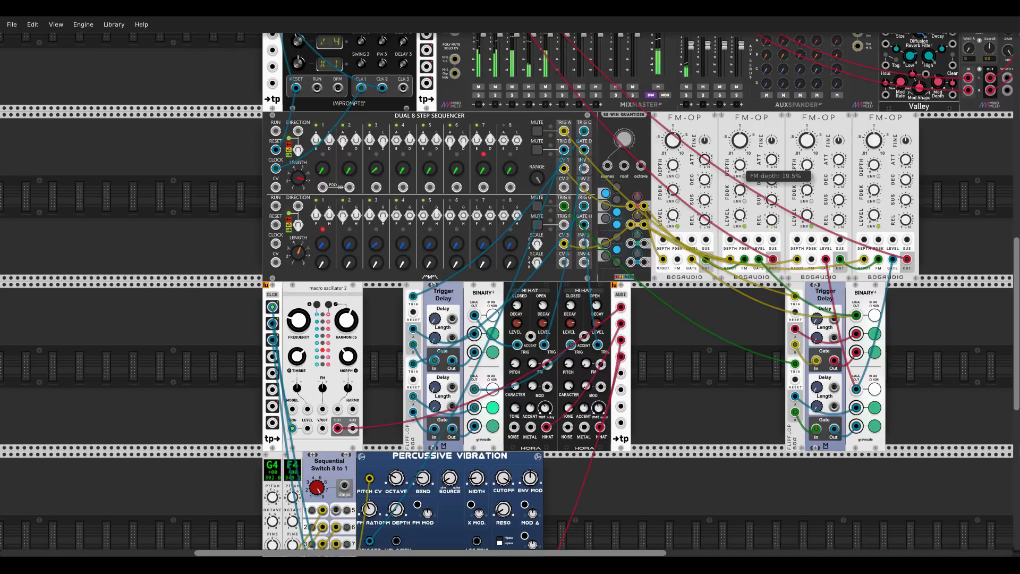
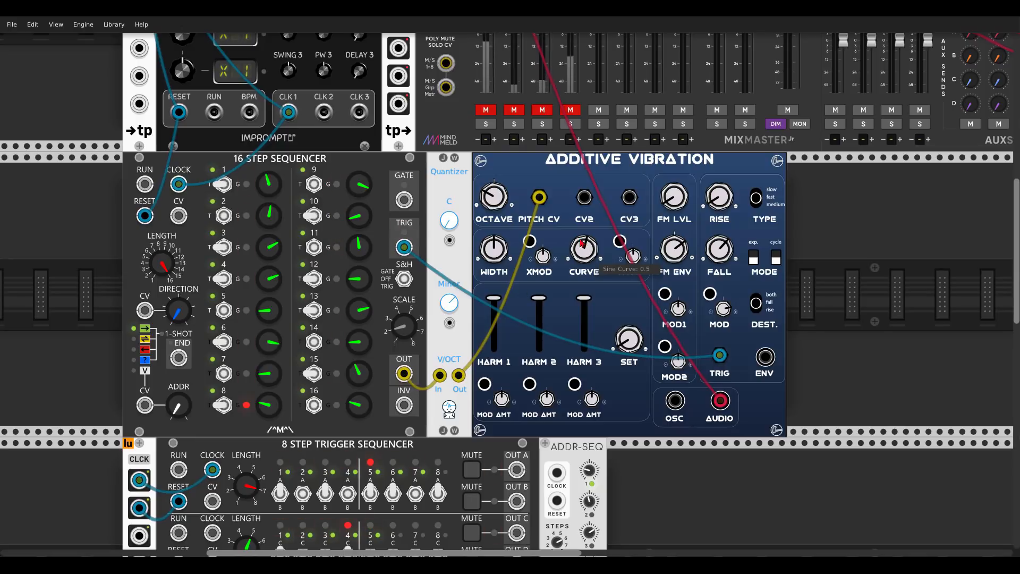
Step: In the 16-step sequencer patch, unmute the first mixer channel and check the 8-step trigger sequencer's first channel length
{"action": "left_click", "coordinate": [485, 110]}
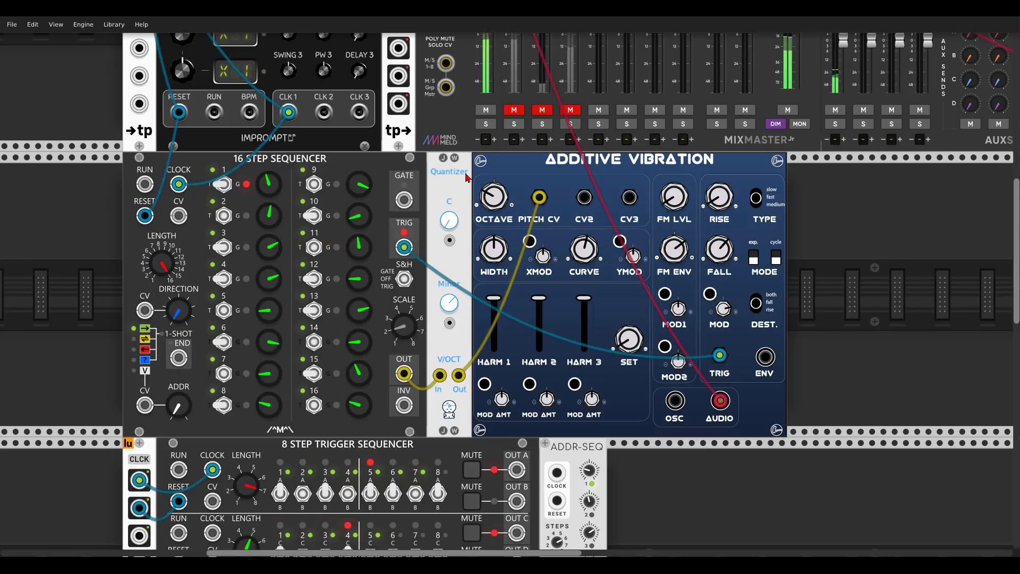
{"action": "scroll", "coordinate": [467, 177], "scroll_direction": "down", "scroll_amount": 8}
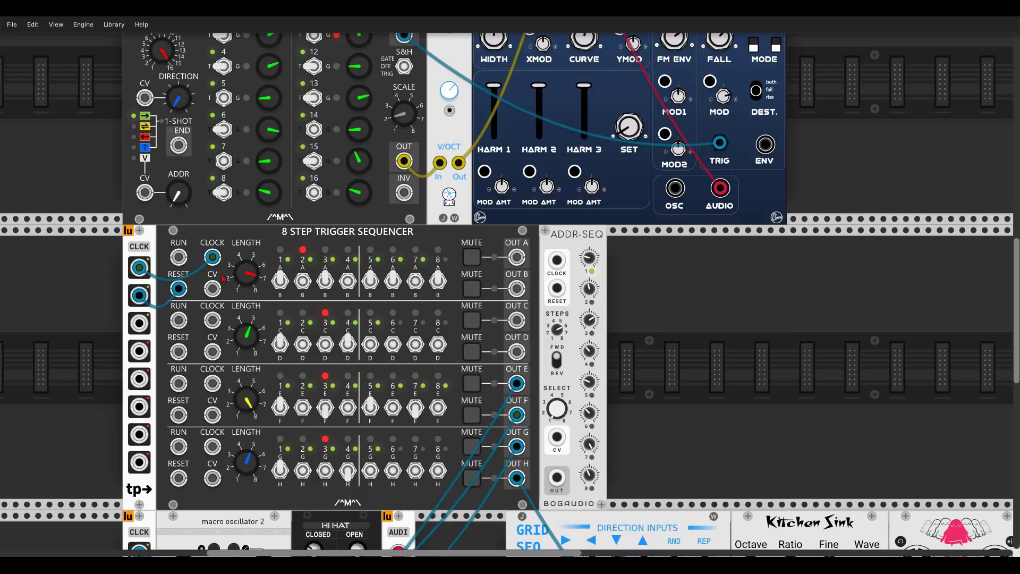
{"action": "mouse_move", "coordinate": [246, 282]}
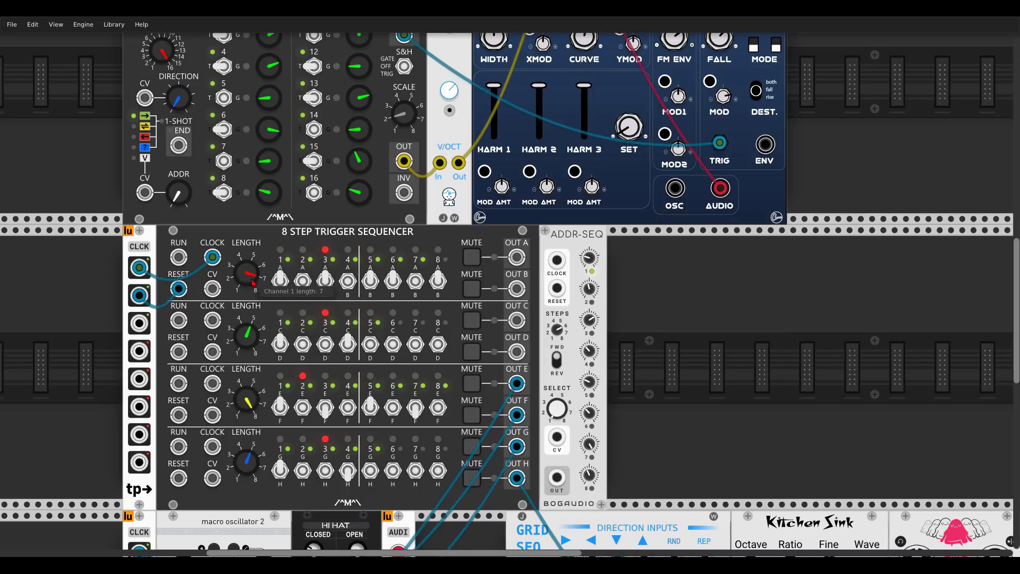
{"action": "scroll", "coordinate": [253, 282], "scroll_direction": "up", "scroll_amount": 4}
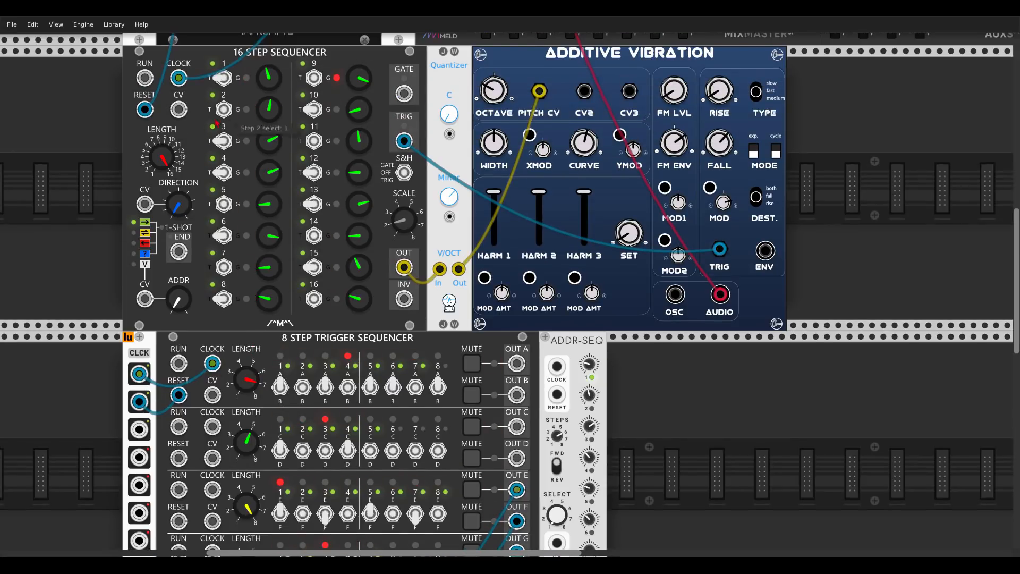
{"action": "scroll", "coordinate": [159, 169], "scroll_direction": "down", "scroll_amount": 5}
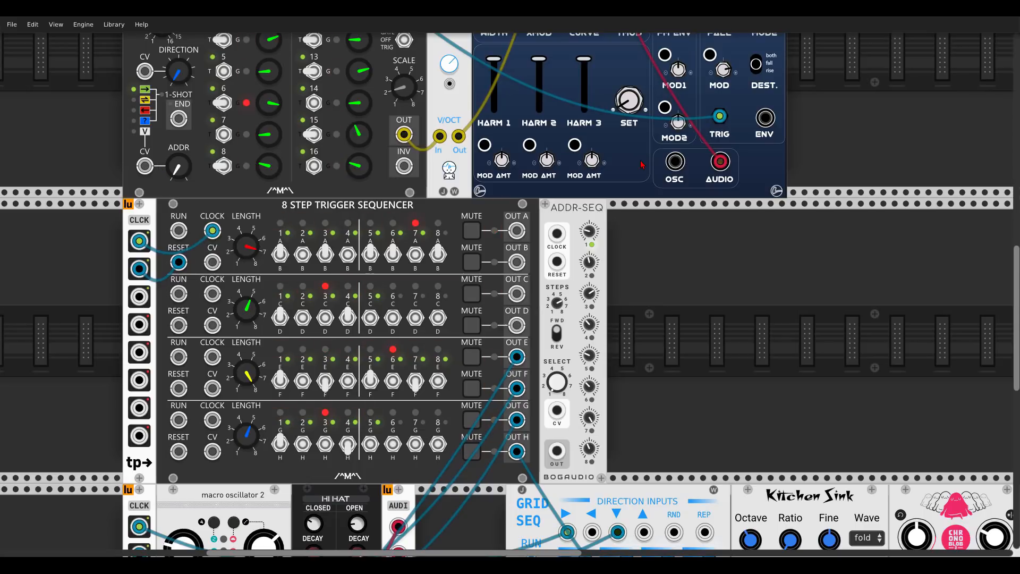
Step: Trigger ADDITIVE VIBRATION from OUT A of the 8-step trigger sequencer and set the 16-step sequencer's length to 12
{"action": "left_click_drag", "start_coordinate": [719, 116], "coordinate": [689, 143]}
{"action": "left_click_drag", "start_coordinate": [514, 232], "coordinate": [719, 116]}
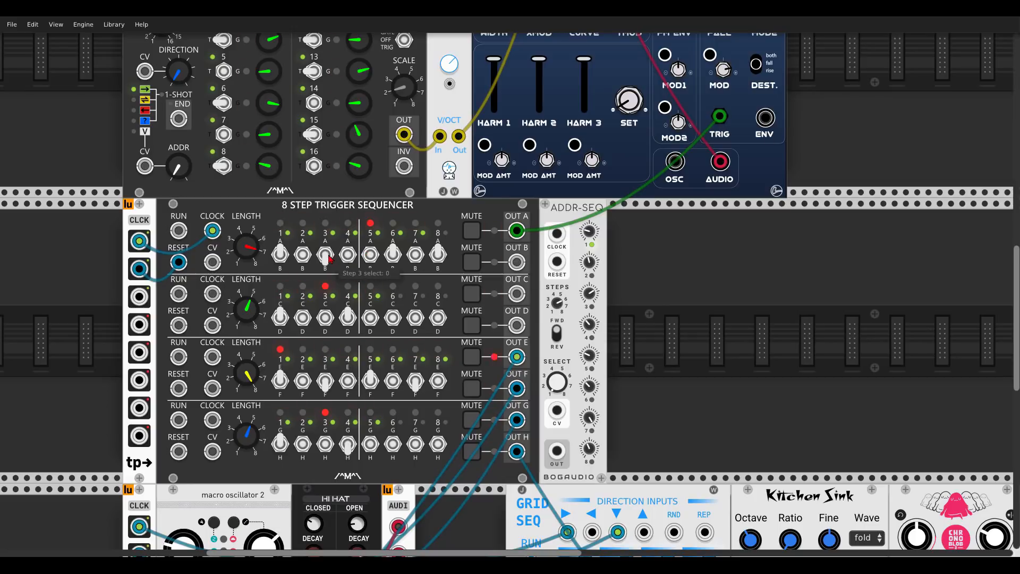
{"action": "scroll", "coordinate": [196, 185], "scroll_direction": "up", "scroll_amount": 5}
{"action": "left_click_drag", "start_coordinate": [163, 184], "coordinate": [162, 193]}
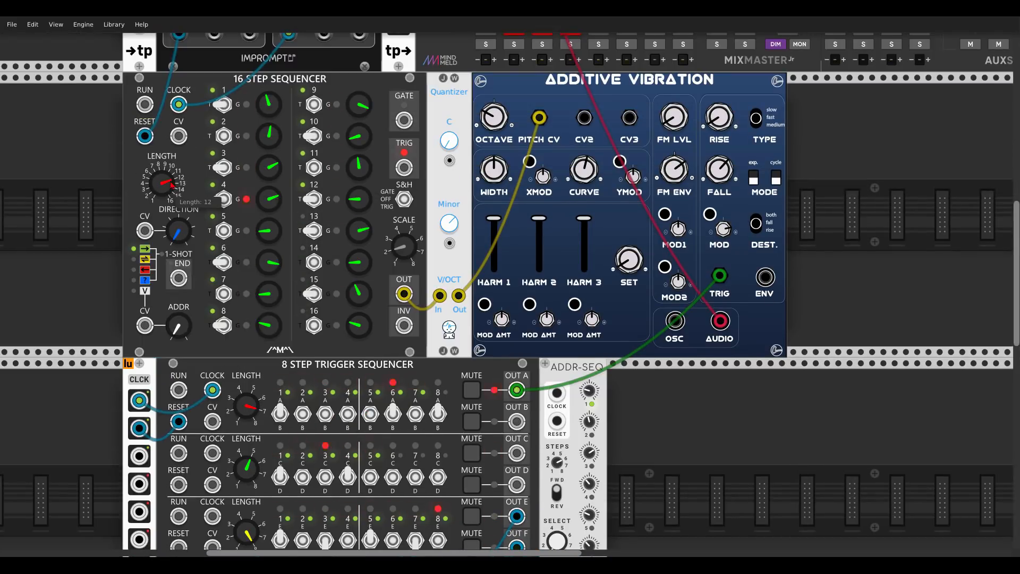
Step: Adjust the first trigger row's step switches and try its length at 8 before returning it to 7
{"action": "scroll", "coordinate": [297, 271], "scroll_direction": "down", "scroll_amount": 5}
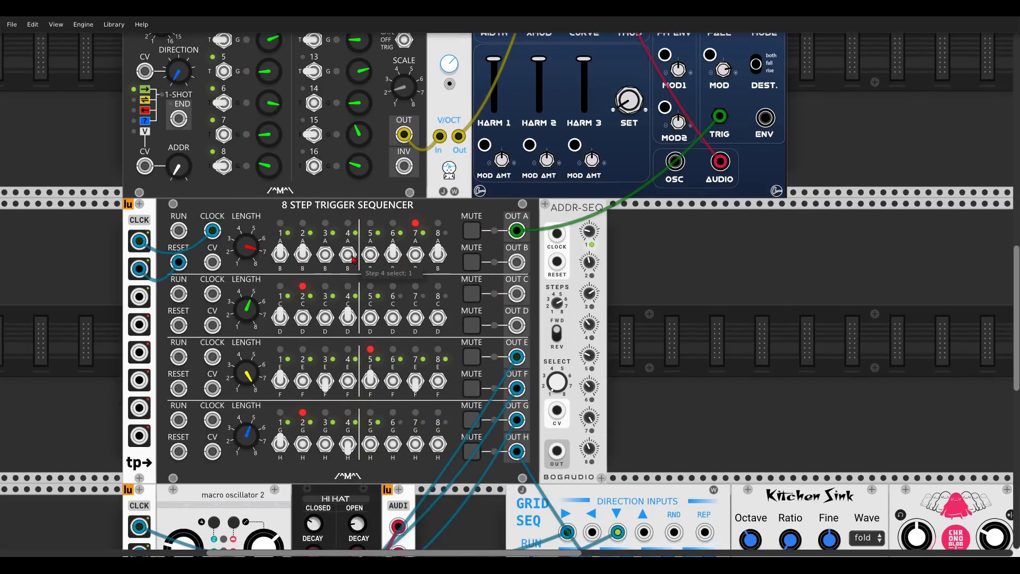
{"action": "left_click_drag", "start_coordinate": [247, 248], "coordinate": [247, 243]}
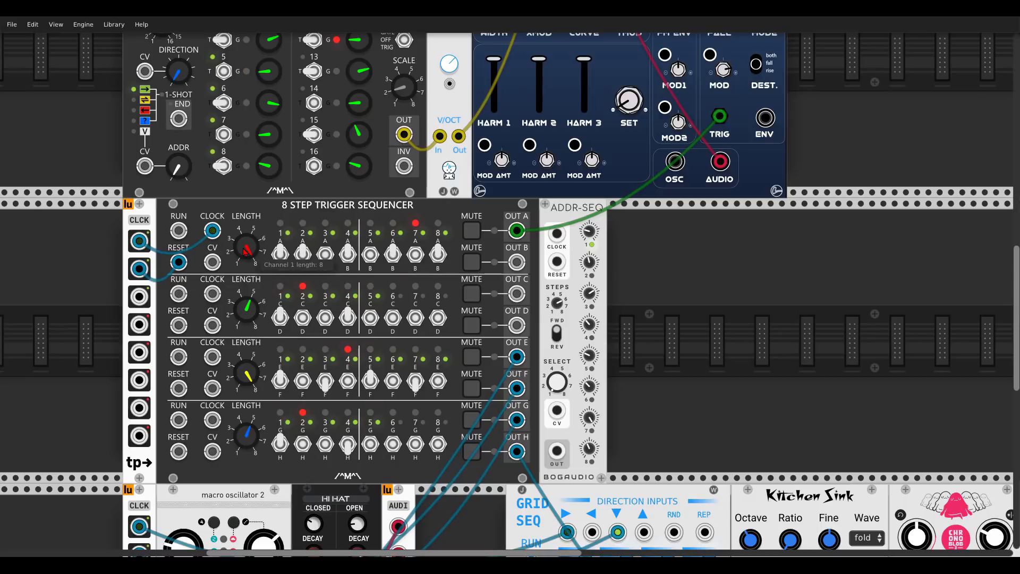
{"action": "left_click_drag", "start_coordinate": [247, 248], "coordinate": [251, 248]}
{"action": "scroll", "coordinate": [251, 248], "scroll_direction": "up", "scroll_amount": 5}
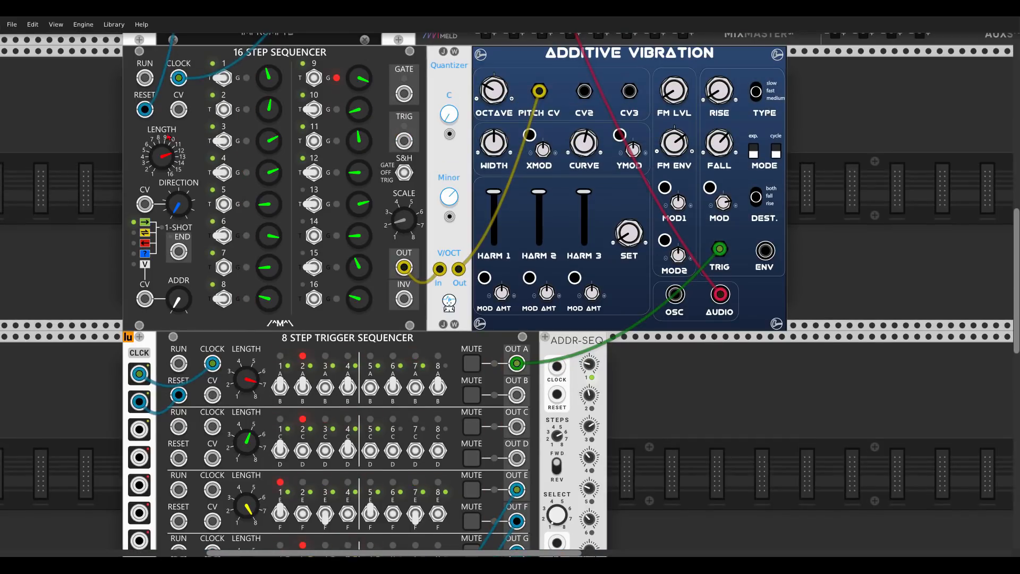
Step: Rearrange which steps fire OUT A in the first row of the 8-step trigger sequencer
{"action": "scroll", "coordinate": [278, 305], "scroll_direction": "down", "scroll_amount": 5}
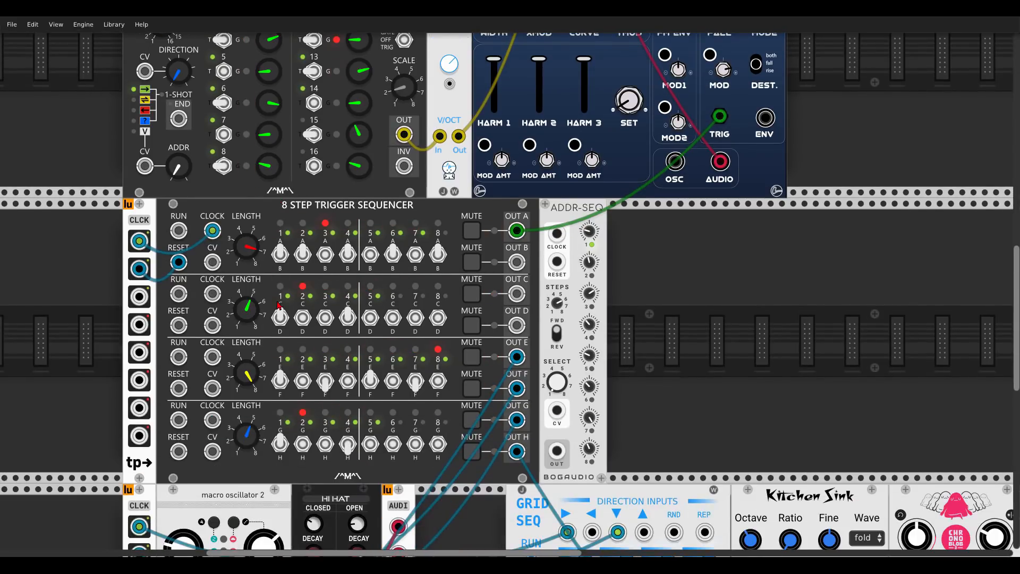
{"action": "left_click", "coordinate": [371, 257]}
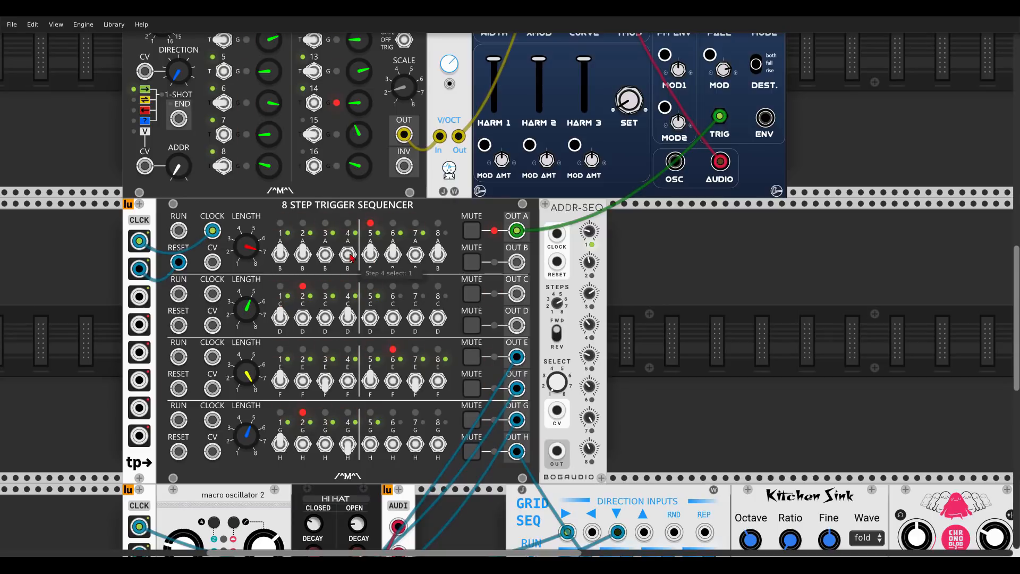
{"action": "left_click", "coordinate": [368, 258]}
{"action": "left_click", "coordinate": [368, 258]}
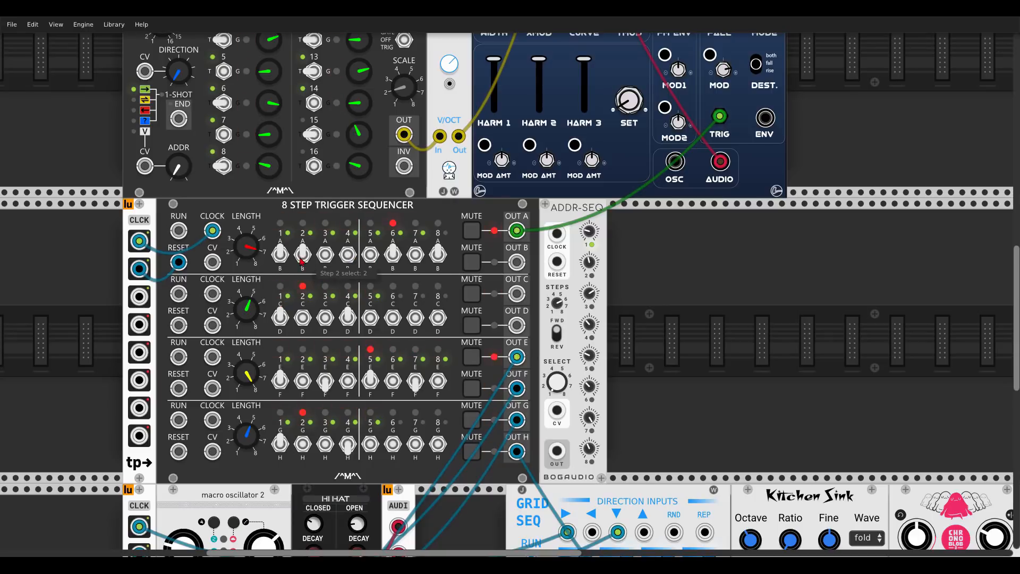
{"action": "left_click", "coordinate": [326, 258]}
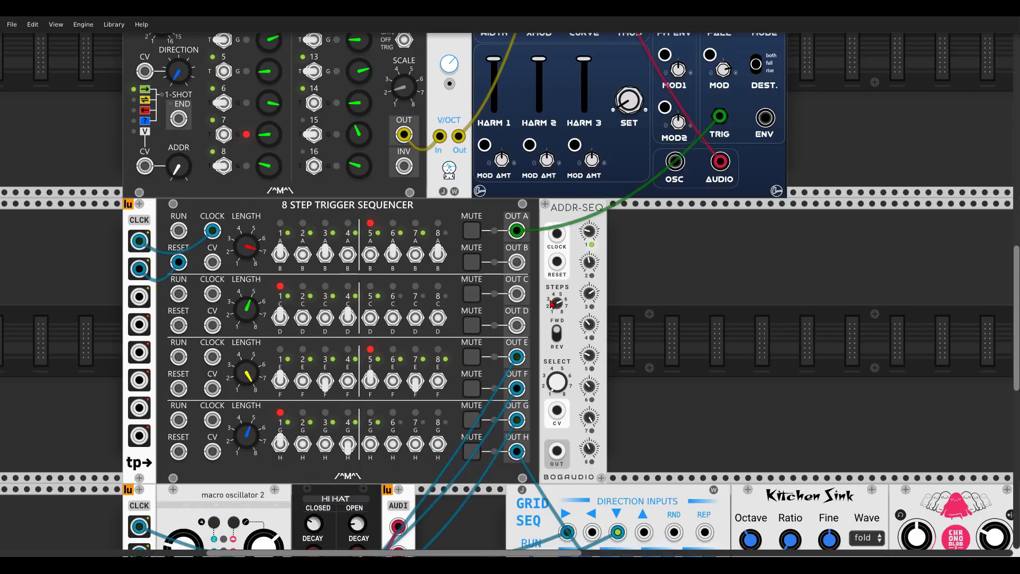
Step: Clock ADDR-SEQ from the trigger sequencer's OUT C and patch its OUT into ADDITIVE VIBRATION's MOD input below FALL
{"action": "mouse_move", "coordinate": [563, 303]}
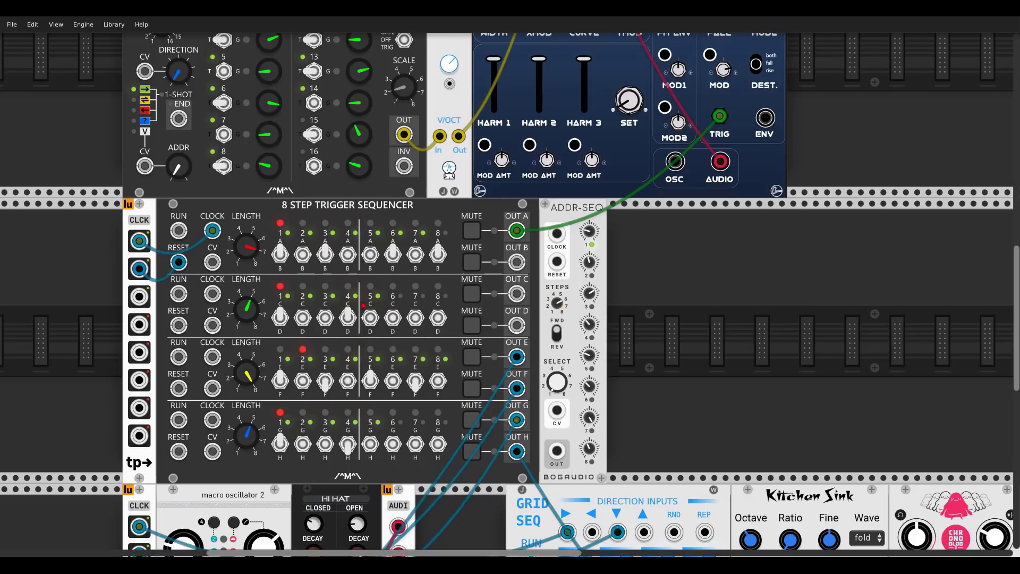
{"action": "left_click_drag", "start_coordinate": [516, 294], "coordinate": [557, 234]}
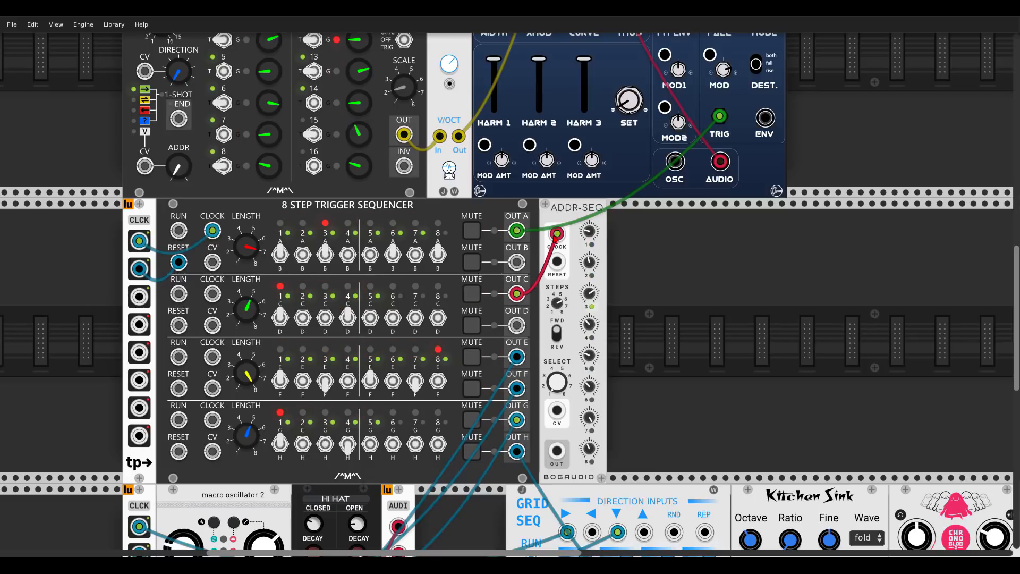
{"action": "left_click_drag", "start_coordinate": [557, 456], "coordinate": [710, 225]}
{"action": "scroll", "coordinate": [637, 218], "scroll_direction": "down", "scroll_amount": 3}
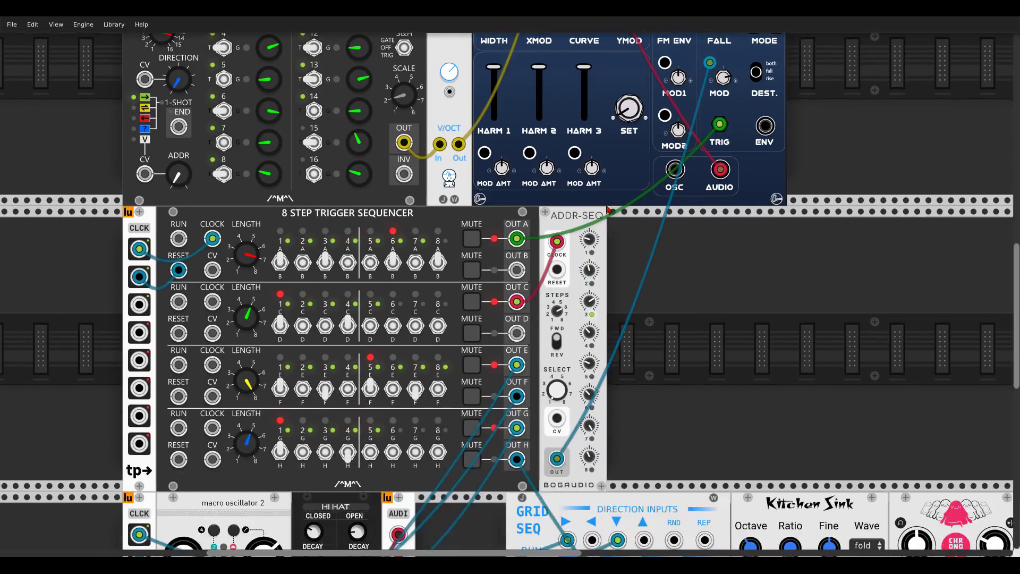
Step: Set the 16-step sequencer's length to 11 and change the early step switches in the first trigger row
{"action": "scroll", "coordinate": [558, 212], "scroll_direction": "up", "scroll_amount": 1}
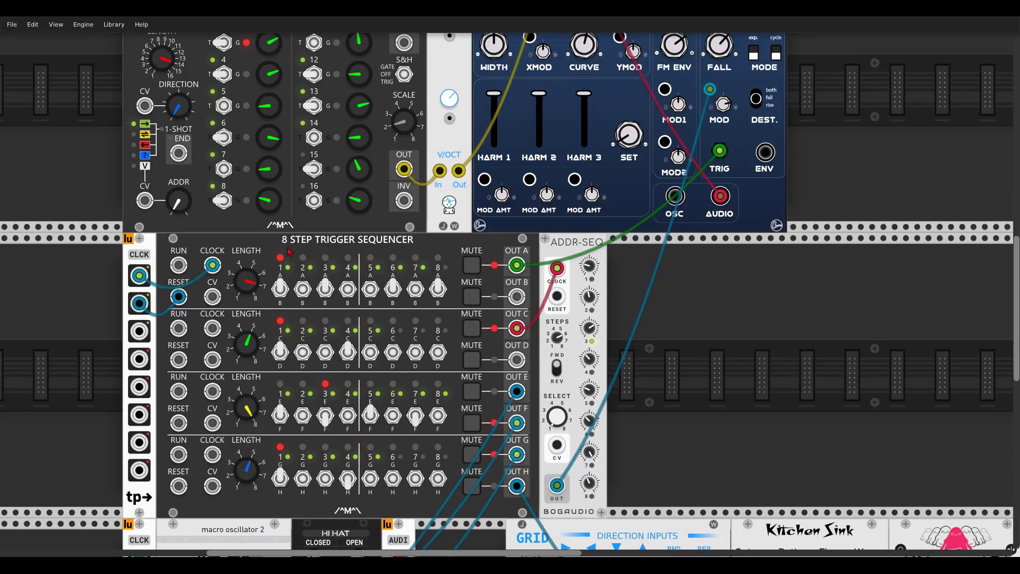
{"action": "mouse_move", "coordinate": [161, 62]}
{"action": "left_click_drag", "start_coordinate": [161, 62], "coordinate": [161, 75]}
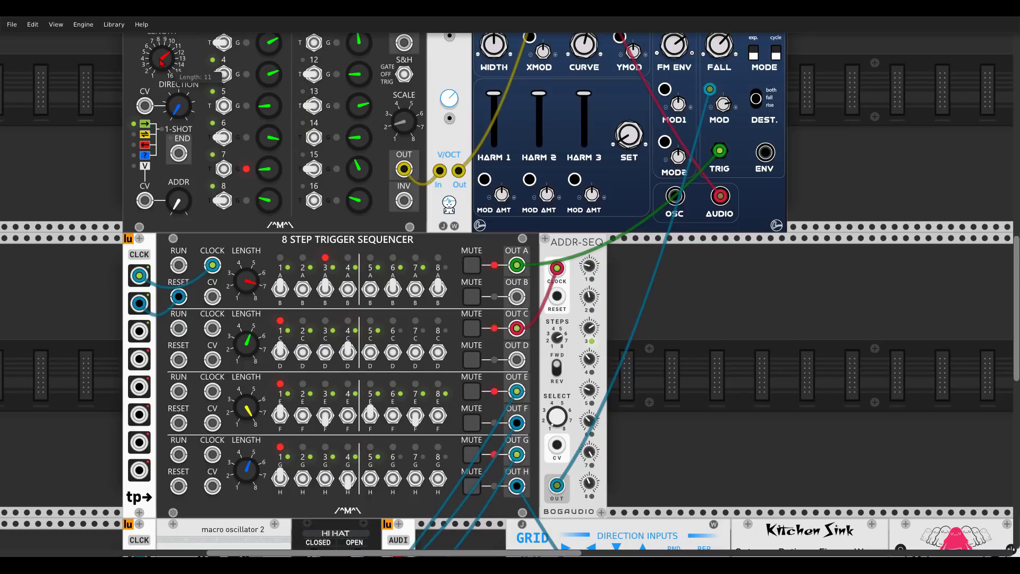
{"action": "left_click", "coordinate": [290, 296]}
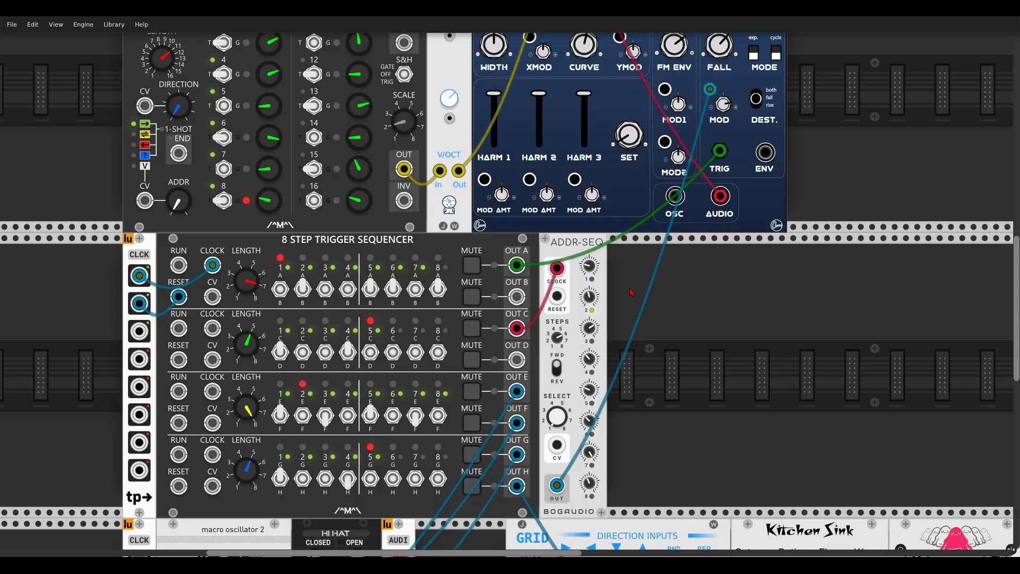
Step: Try the 16-step sequencer's length at 13, adjust the step 13 value, and return the length to 11
{"action": "left_click_drag", "start_coordinate": [161, 55], "coordinate": [161, 50]}
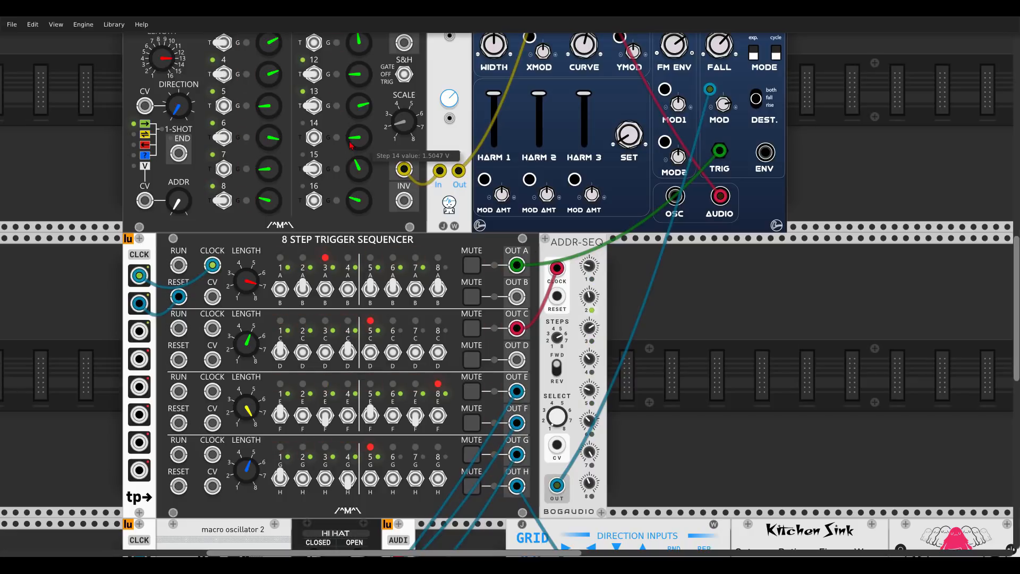
{"action": "left_click_drag", "start_coordinate": [359, 106], "coordinate": [359, 90]}
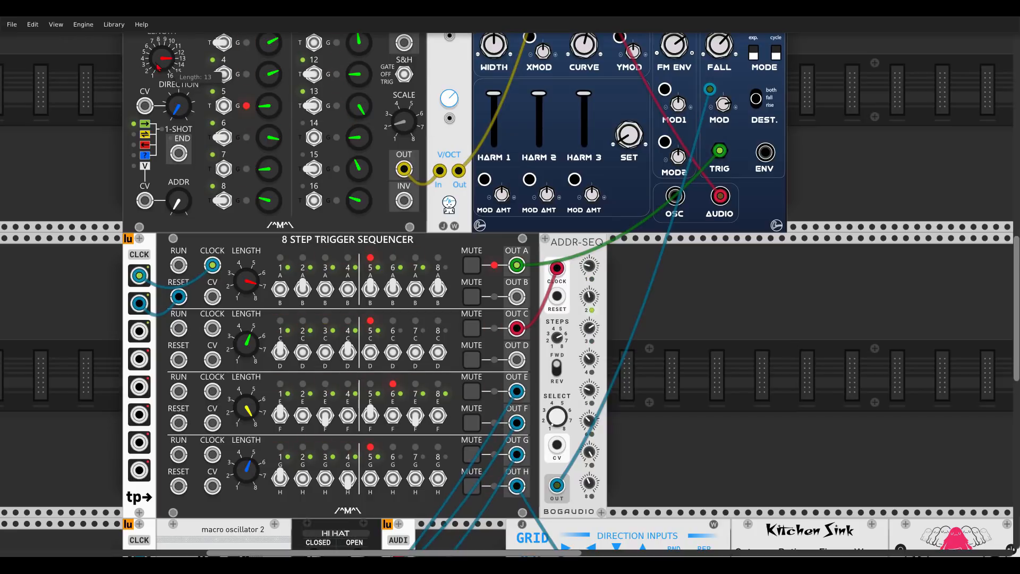
{"action": "left_click_drag", "start_coordinate": [158, 65], "coordinate": [157, 63]}
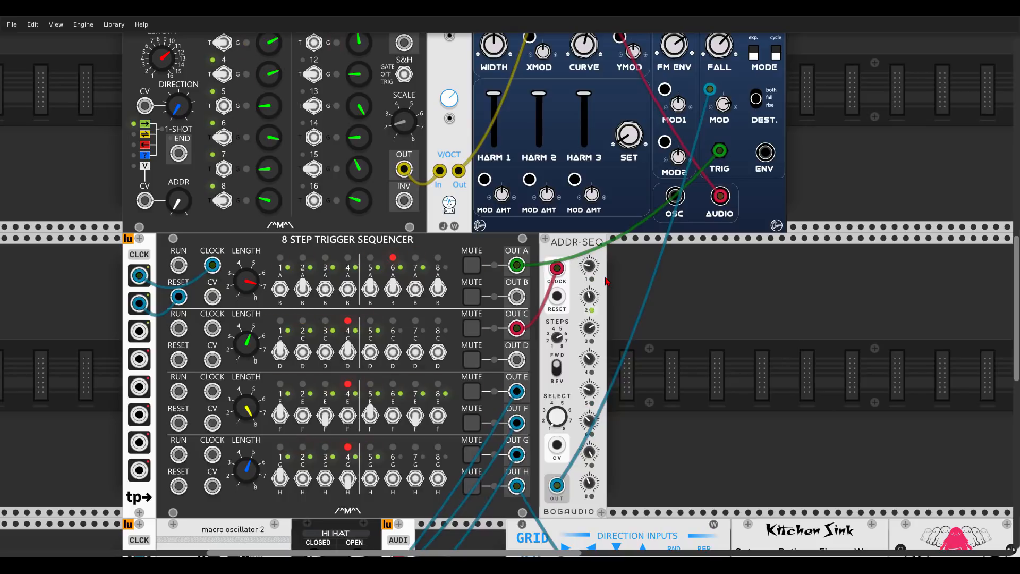
Step: Unmute the KICK and HATS mixer channels
{"action": "scroll", "coordinate": [606, 282], "scroll_direction": "down", "scroll_amount": 10}
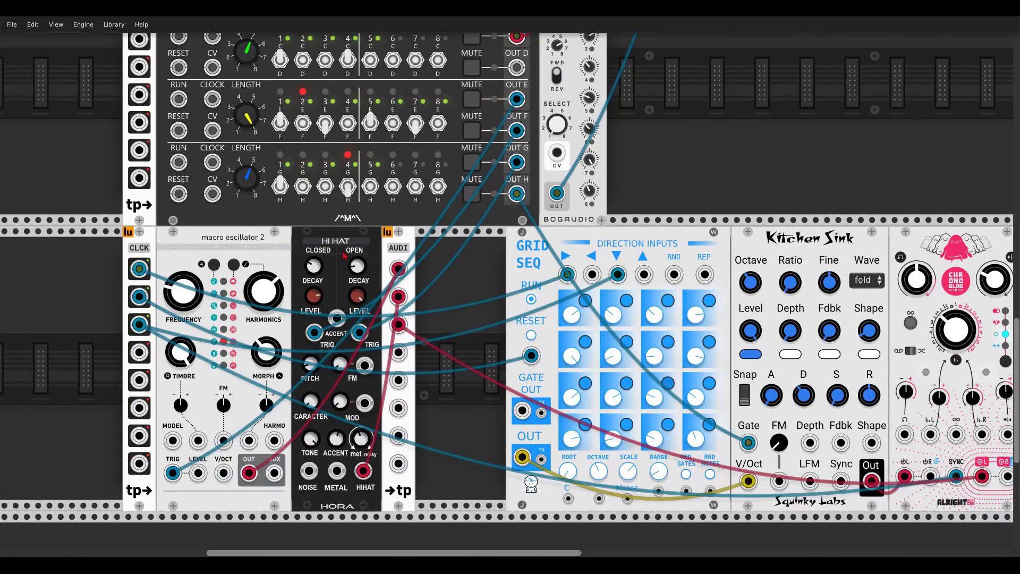
{"action": "scroll", "coordinate": [399, 289], "scroll_direction": "up", "scroll_amount": 20}
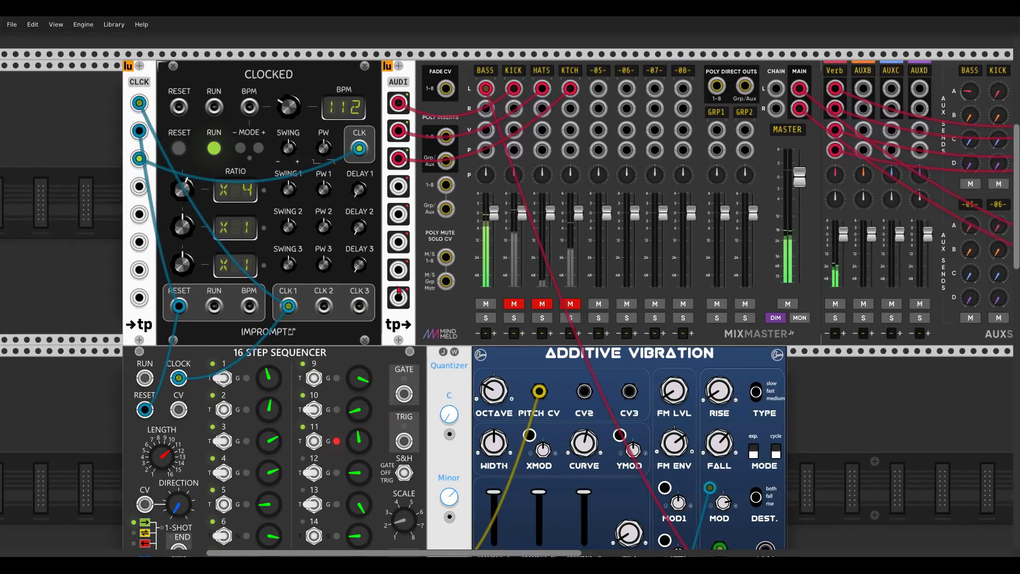
{"action": "scroll", "coordinate": [542, 312], "scroll_direction": "down", "scroll_amount": 4}
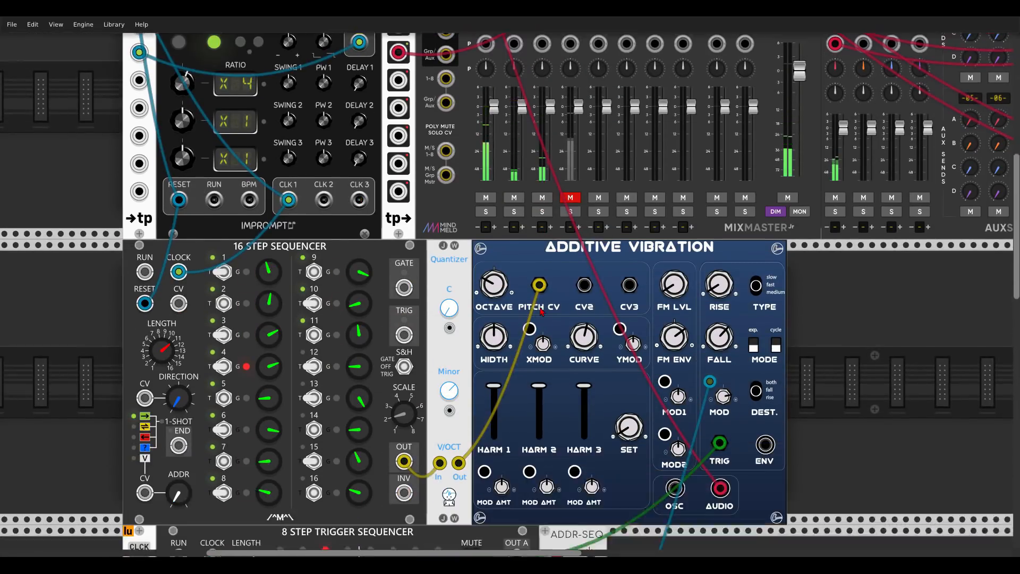
Step: In the first trigger row, turn step 5 off and switch step 4 to output A
{"action": "scroll", "coordinate": [541, 312], "scroll_direction": "down", "scroll_amount": 11}
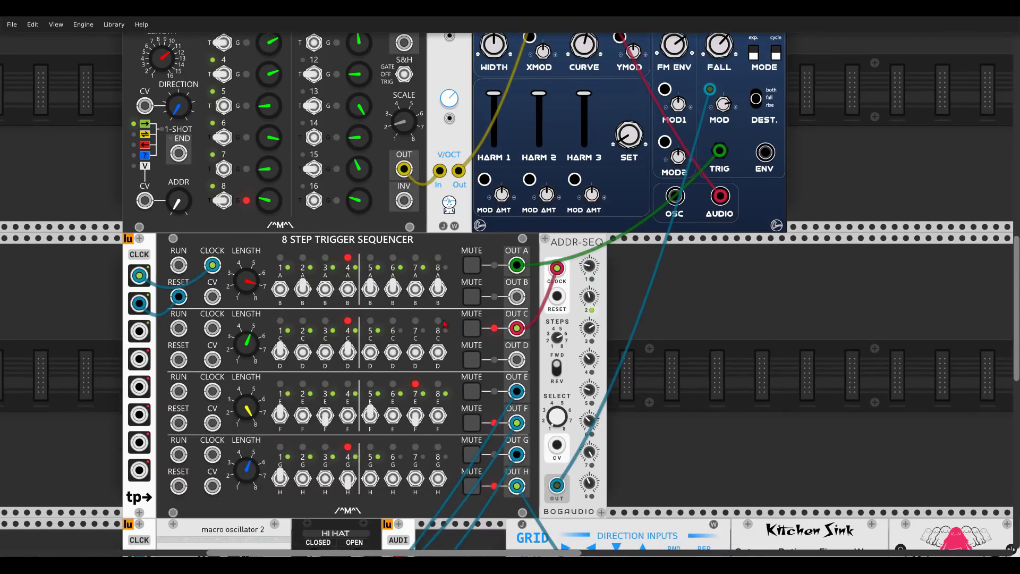
{"action": "left_click", "coordinate": [371, 289]}
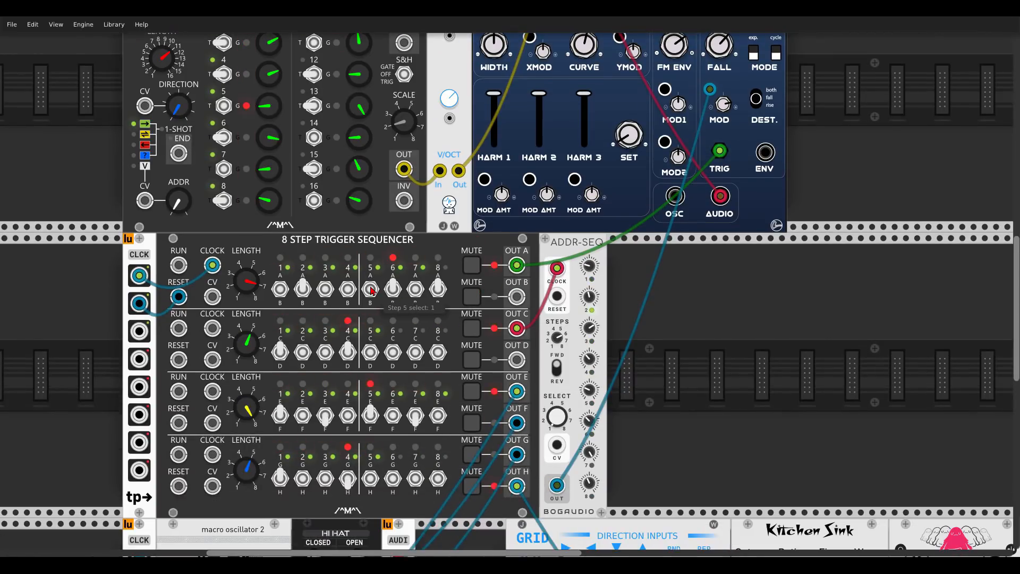
{"action": "left_click", "coordinate": [347, 288]}
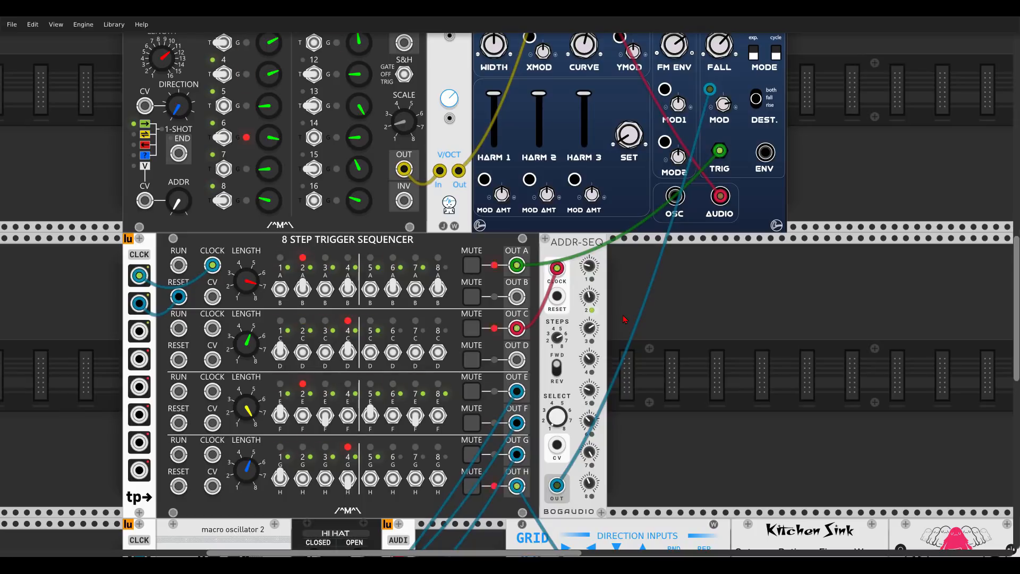
Step: Check the fourth trigger row feeding the Kitchen Sink voice and unmute the KTCH mixer channel
{"action": "scroll", "coordinate": [624, 319], "scroll_direction": "down", "scroll_amount": 5}
{"action": "scroll", "coordinate": [611, 223], "scroll_direction": "right", "scroll_amount": 2}
{"action": "scroll", "coordinate": [605, 207], "scroll_direction": "right", "scroll_amount": 1}
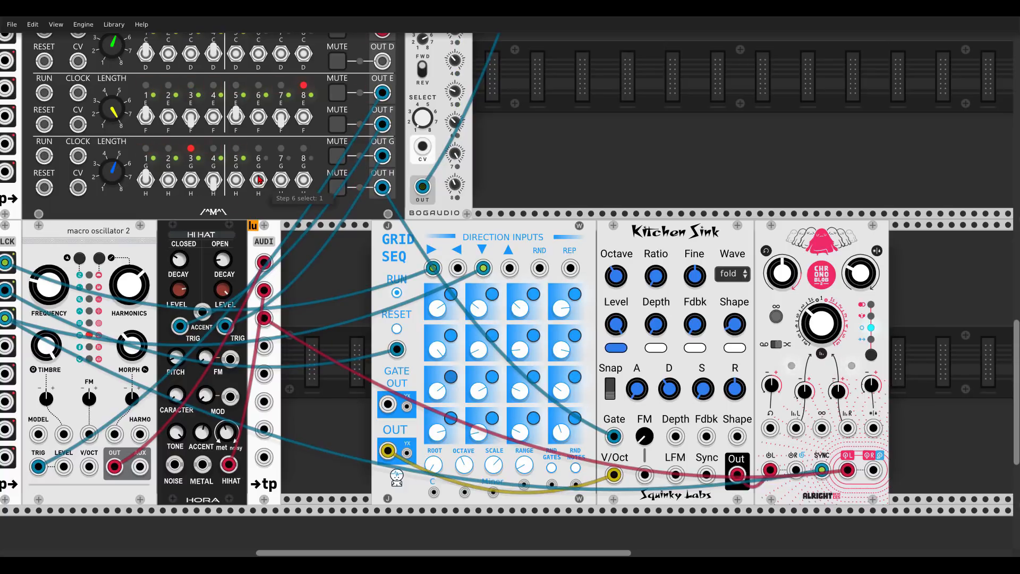
{"action": "scroll", "coordinate": [553, 347], "scroll_direction": "up", "scroll_amount": 10}
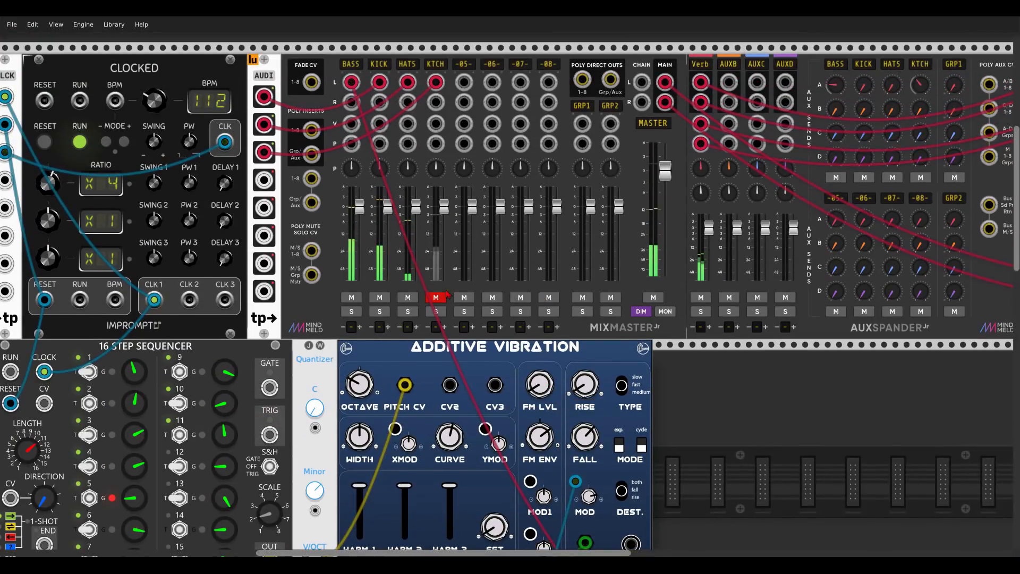
{"action": "scroll", "coordinate": [441, 299], "scroll_direction": "down", "scroll_amount": 10}
{"action": "scroll", "coordinate": [441, 299], "scroll_direction": "down", "scroll_amount": 4}
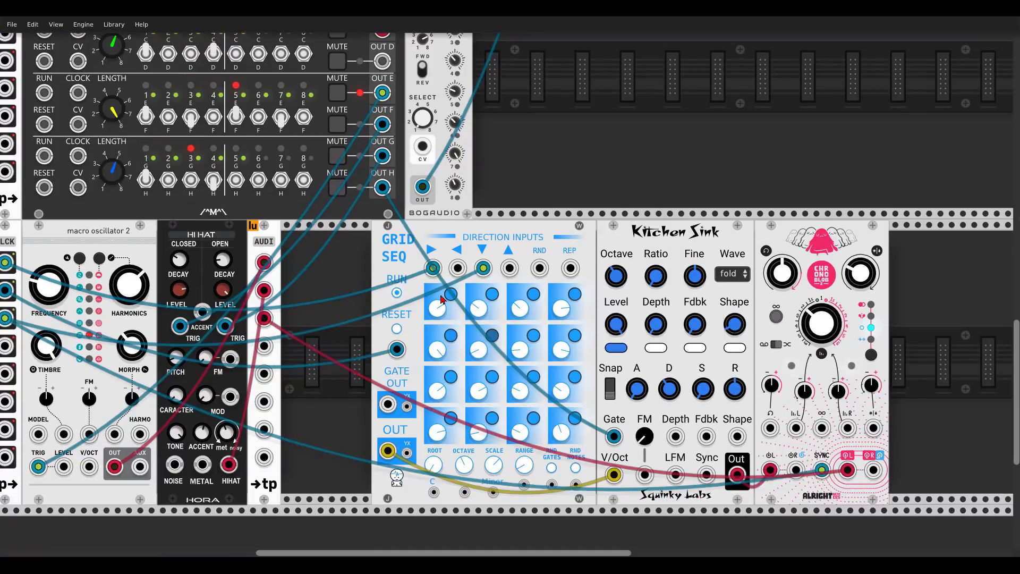
Step: Switch step 3 of the fourth trigger row to output H and adjust Kitchen Sink's Shape modulation
{"action": "scroll", "coordinate": [462, 274], "scroll_direction": "left", "scroll_amount": 2}
{"action": "left_click_drag", "start_coordinate": [462, 273], "coordinate": [458, 272]}
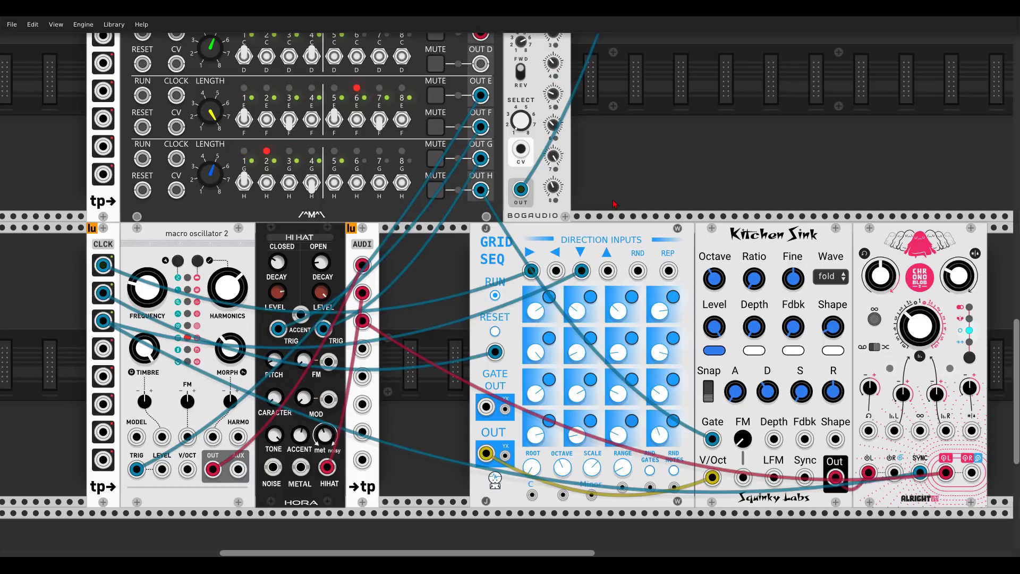
{"action": "left_click", "coordinate": [291, 187]}
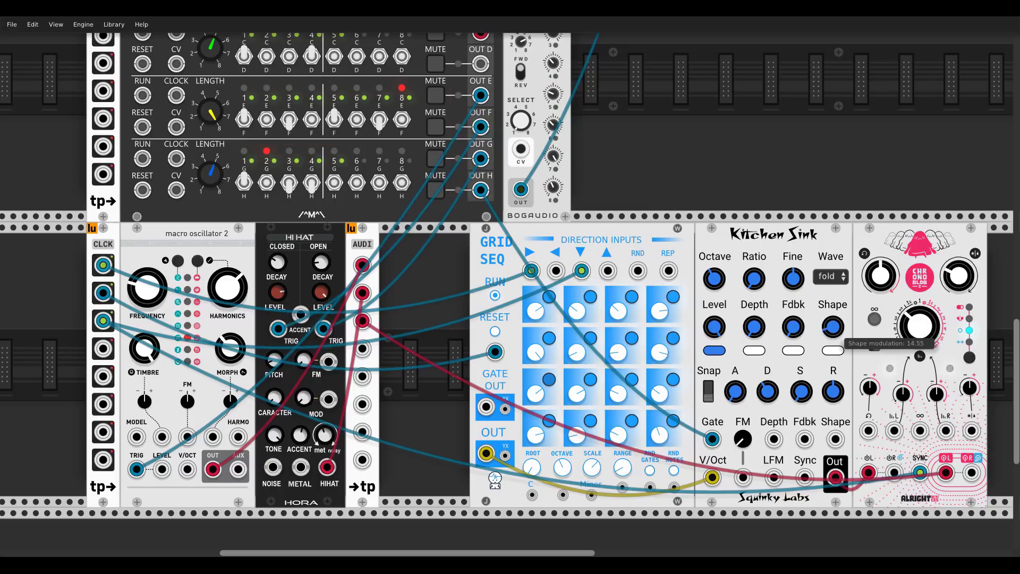
{"action": "left_click_drag", "start_coordinate": [832, 327], "coordinate": [792, 334]}
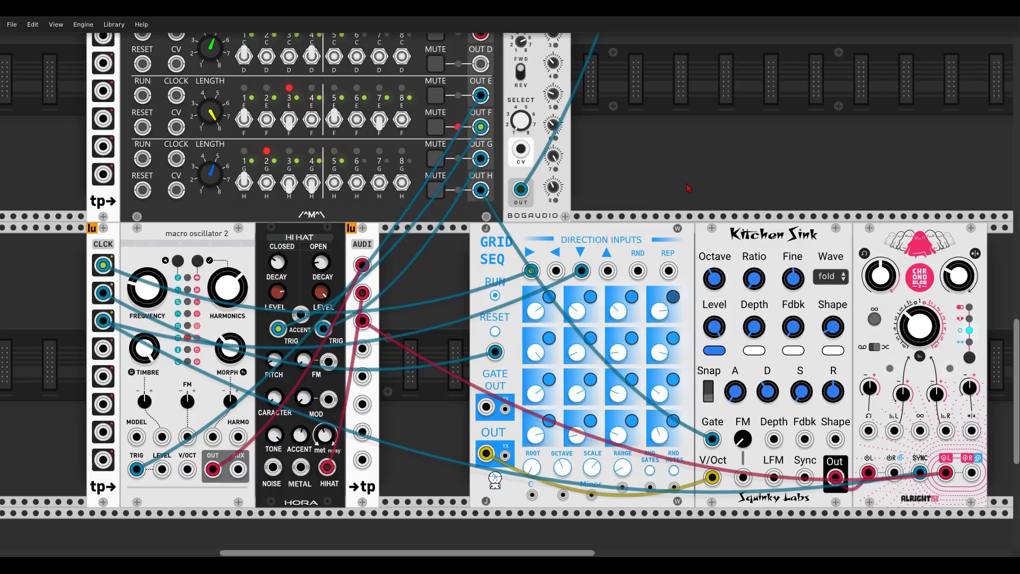
{"action": "scroll", "coordinate": [687, 188], "scroll_direction": "down", "scroll_amount": 1}
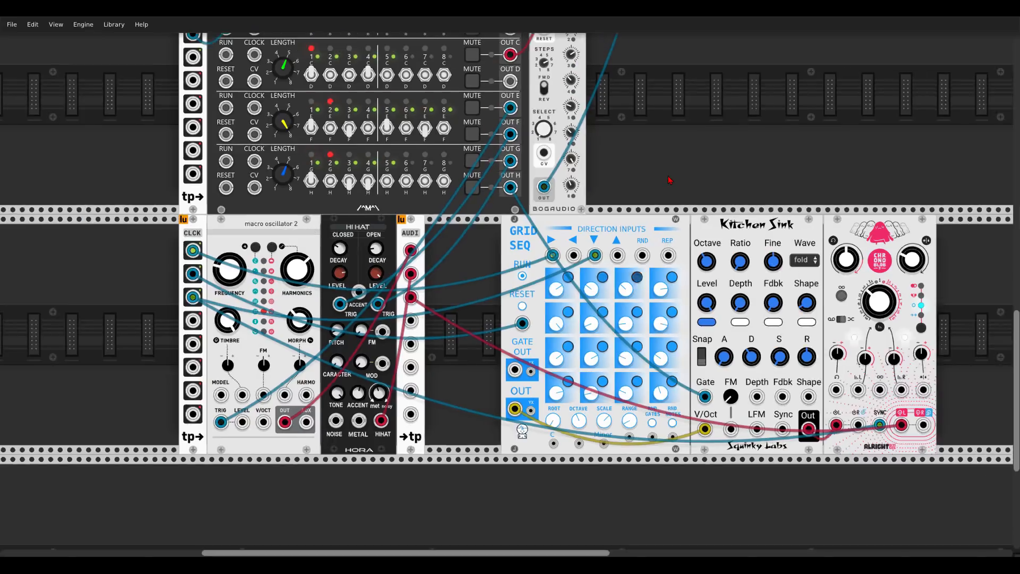
{"action": "scroll", "coordinate": [669, 181], "scroll_direction": "down", "scroll_amount": 1}
{"action": "scroll", "coordinate": [674, 185], "scroll_direction": "up", "scroll_amount": 2}
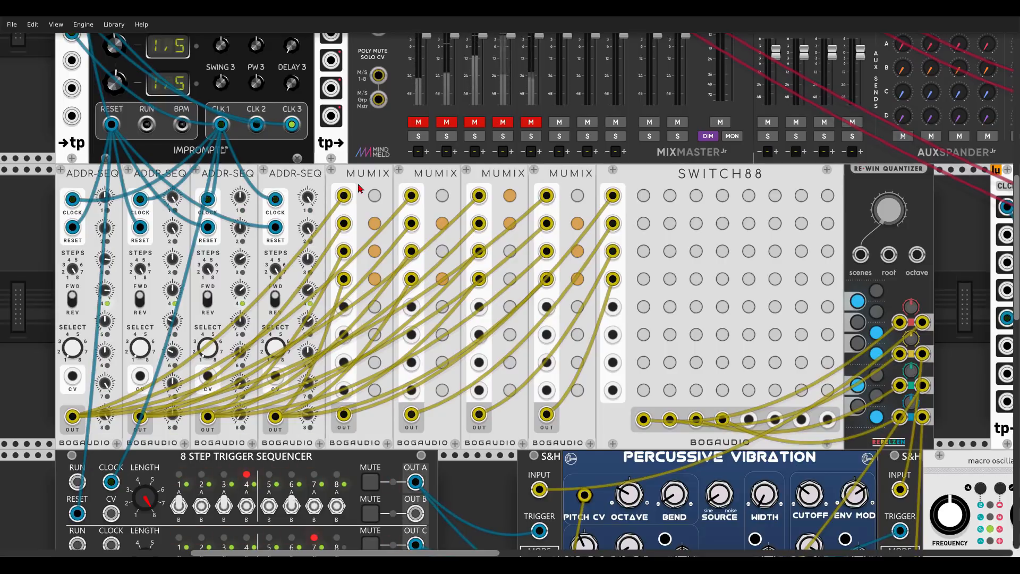
Step: Examine SWITCH88's input gain options and the trigger sequencer, S&H and PERCUSSIVE VIBRATION wiring in the 126 BPM patch
{"action": "right_click", "coordinate": [705, 182]}
{"action": "mouse_move", "coordinate": [711, 318]}
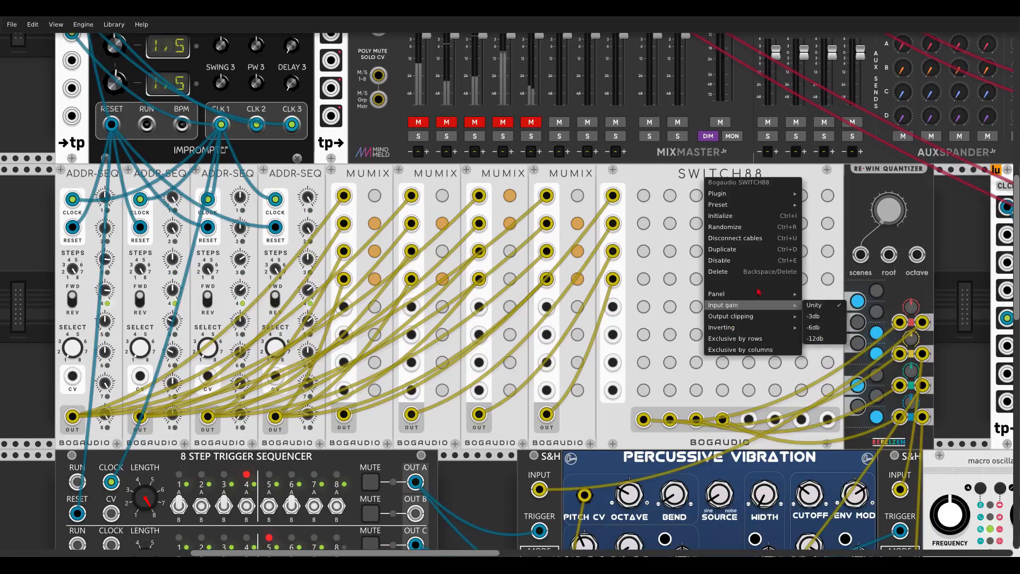
{"action": "left_click", "coordinate": [681, 181]}
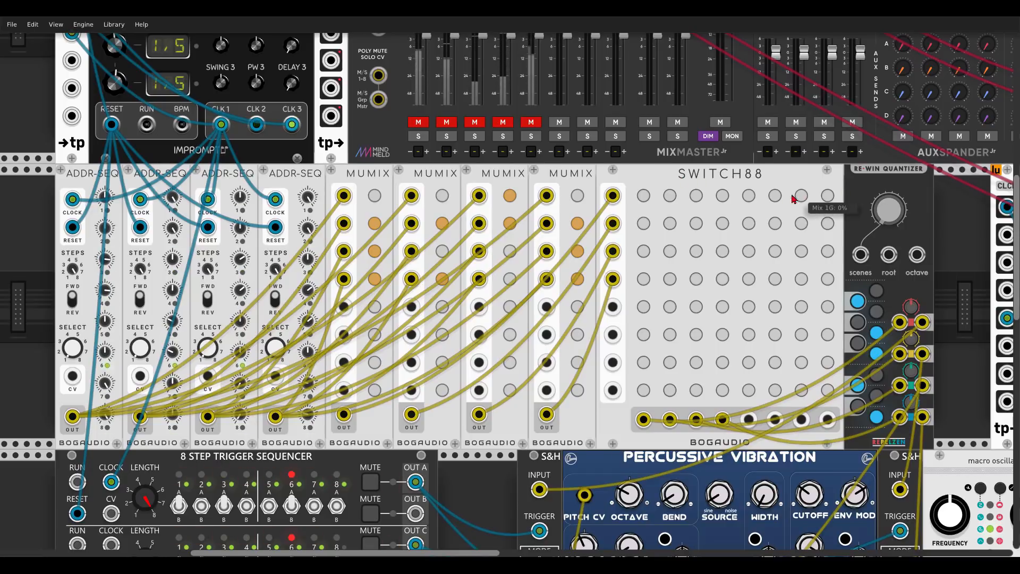
{"action": "scroll", "coordinate": [797, 212], "scroll_direction": "down", "scroll_amount": 6}
{"action": "scroll", "coordinate": [715, 307], "scroll_direction": "down", "scroll_amount": 6}
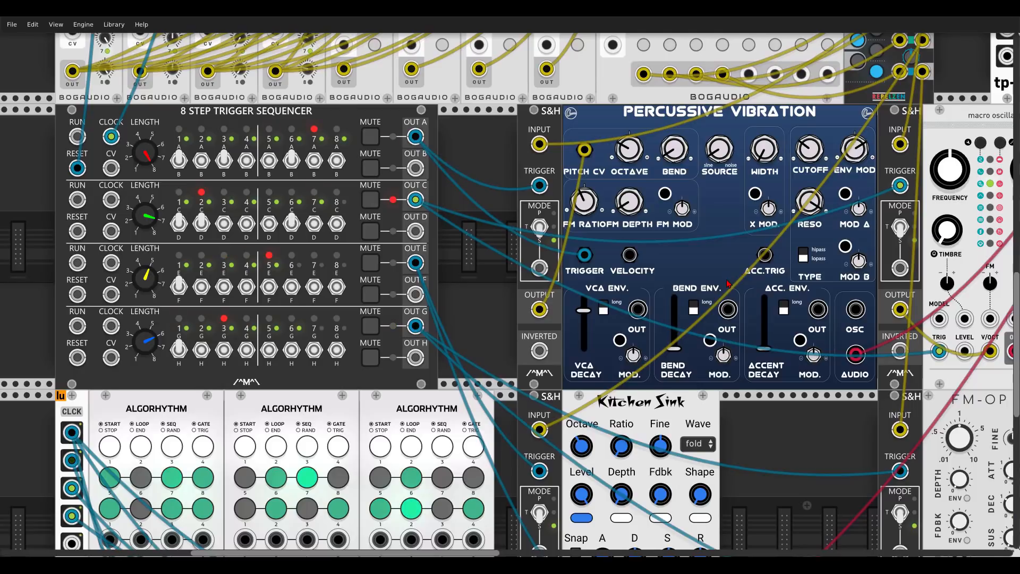
{"action": "scroll", "coordinate": [727, 287], "scroll_direction": "up", "scroll_amount": 12}
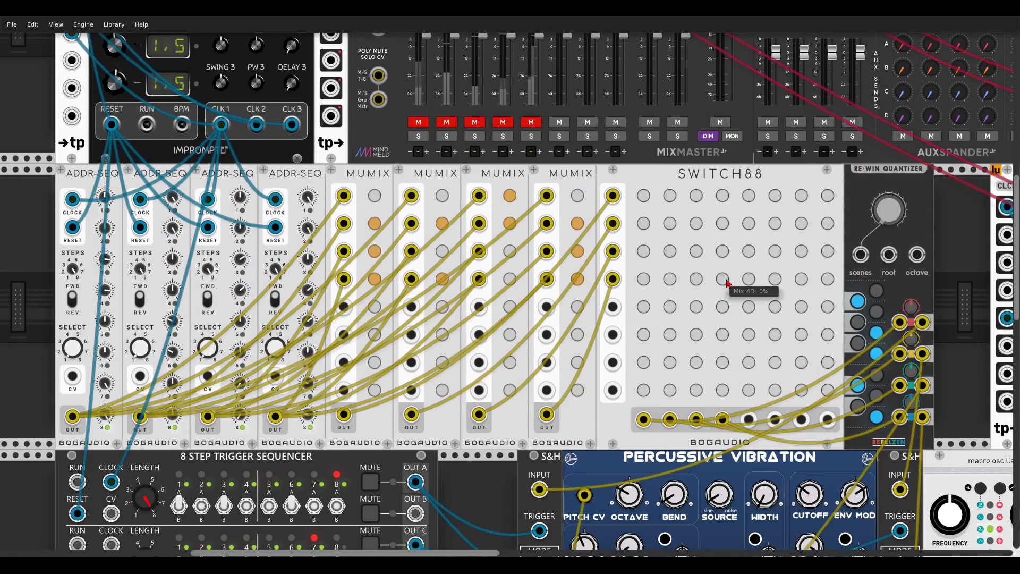
{"action": "scroll", "coordinate": [727, 283], "scroll_direction": "down", "scroll_amount": 3}
{"action": "scroll", "coordinate": [725, 283], "scroll_direction": "down", "scroll_amount": 5}
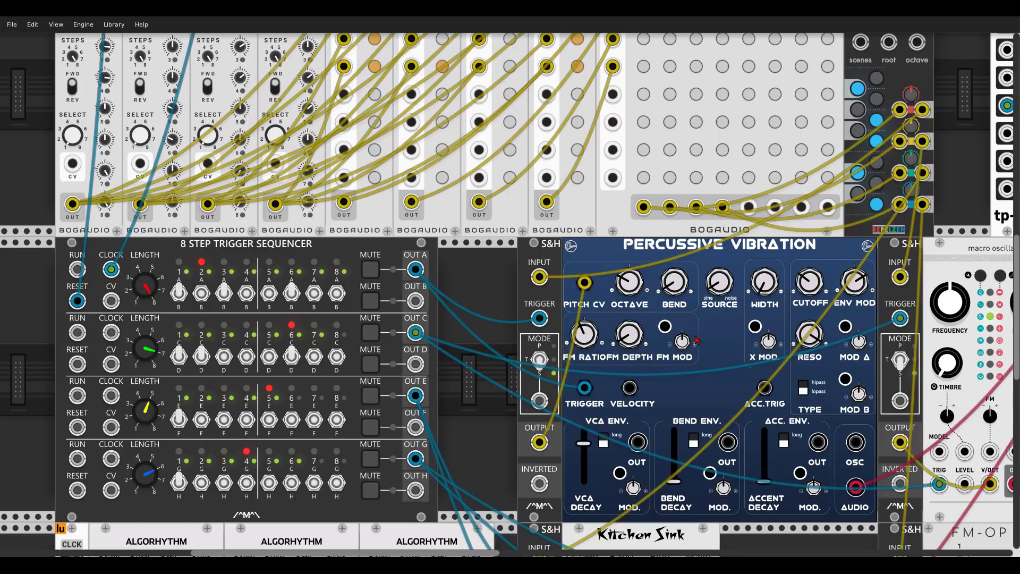
Step: Unmute the PERC mixer channel and set SWITCH88's Mix 1A to 100%
{"action": "scroll", "coordinate": [499, 327], "scroll_direction": "up", "scroll_amount": 10}
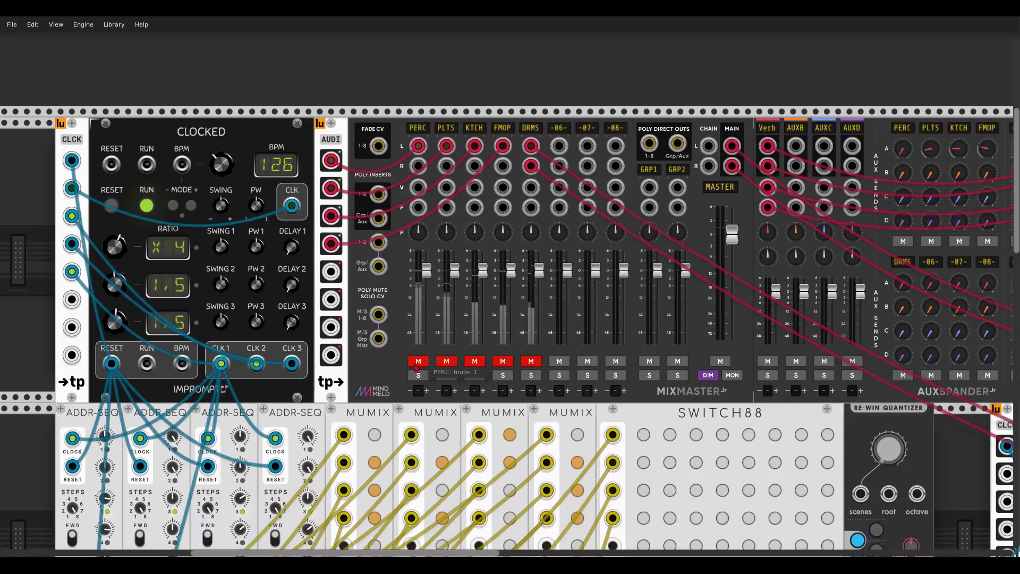
{"action": "scroll", "coordinate": [380, 348], "scroll_direction": "down", "scroll_amount": 4}
{"action": "scroll", "coordinate": [381, 348], "scroll_direction": "down", "scroll_amount": 3}
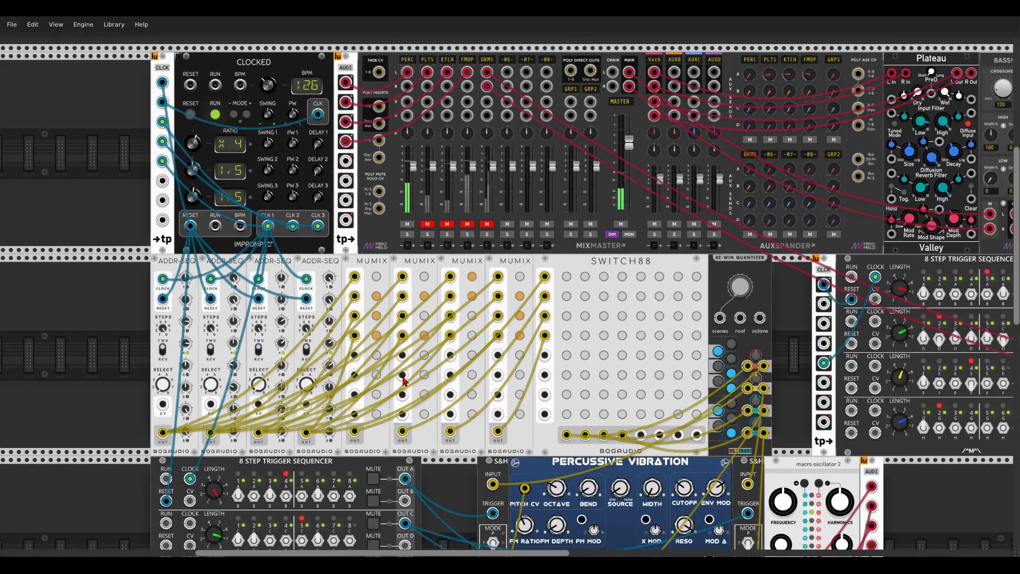
{"action": "scroll", "coordinate": [435, 385], "scroll_direction": "up", "scroll_amount": 2}
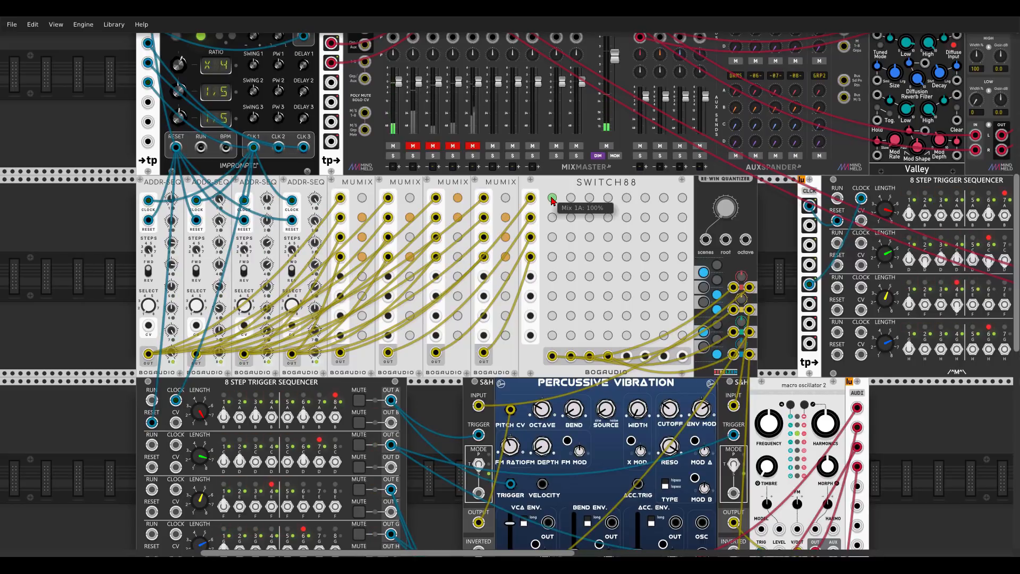
Step: Feed SWITCH88's output A from input 3 and set the third MUMIX to mute only inputs 2 and 3
{"action": "left_click", "coordinate": [551, 217]}
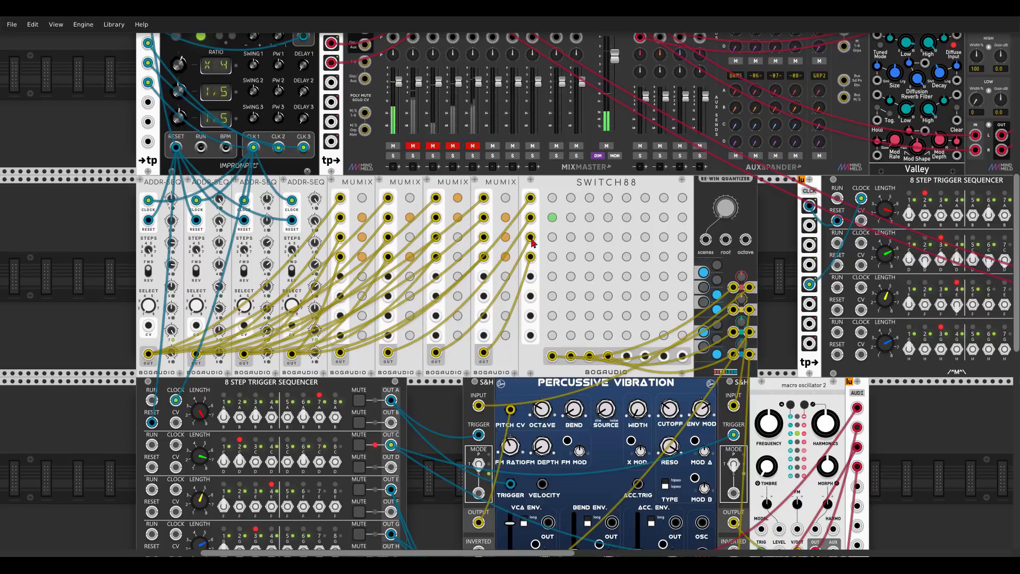
{"action": "left_click", "coordinate": [551, 238]}
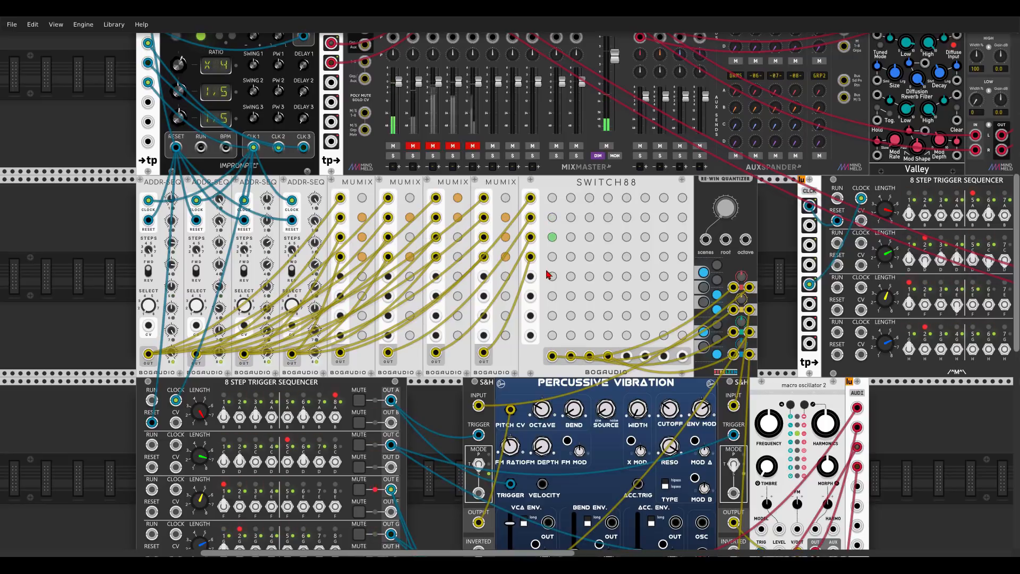
{"action": "left_click", "coordinate": [458, 199]}
{"action": "left_click", "coordinate": [457, 257]}
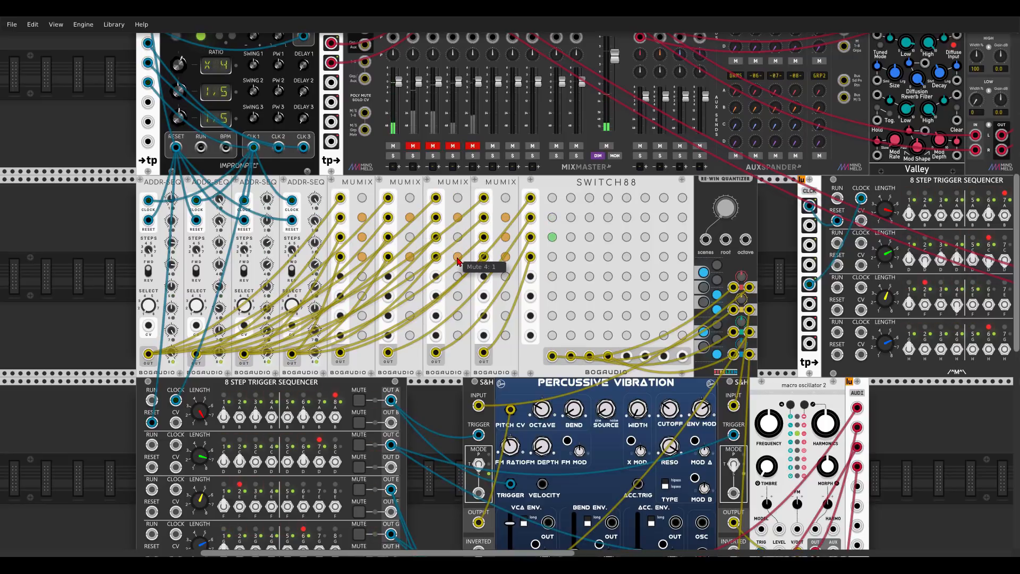
{"action": "left_click", "coordinate": [457, 257]}
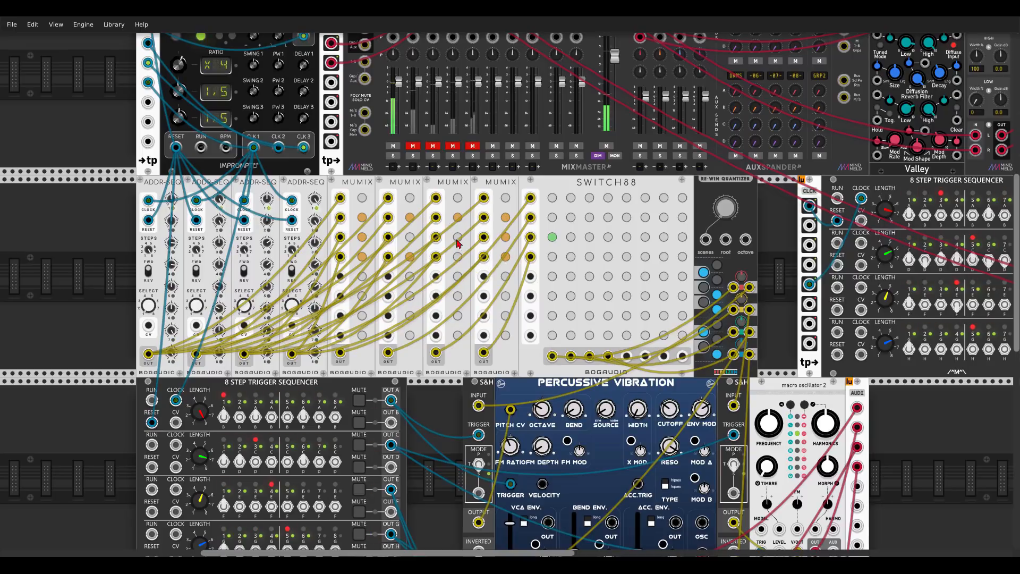
{"action": "left_click", "coordinate": [457, 237]}
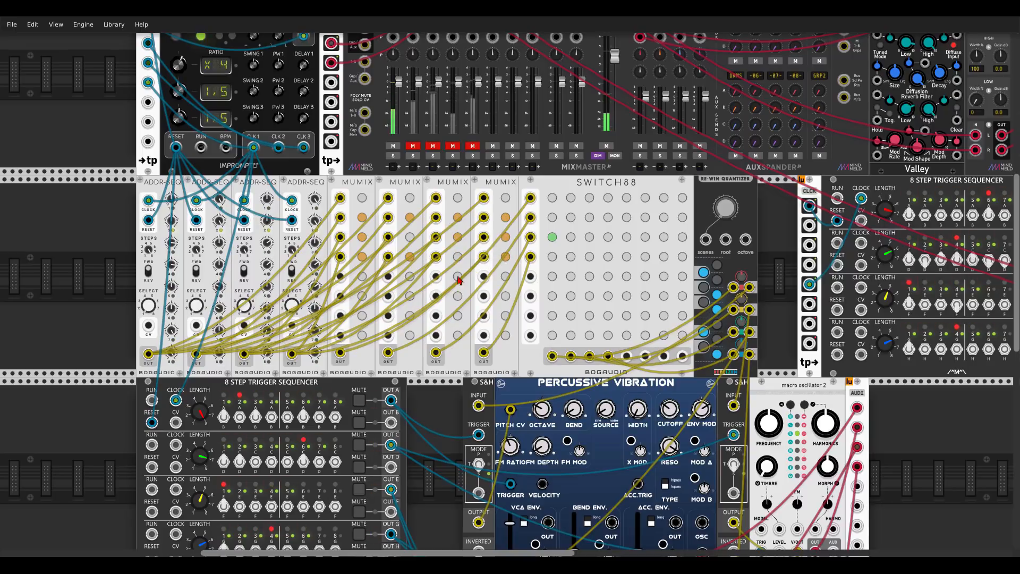
Step: Mute input 1 and unmute input 2 on the fourth MUMIX, and feed SWITCH88's output A from input 4 only
{"action": "left_click", "coordinate": [505, 198]}
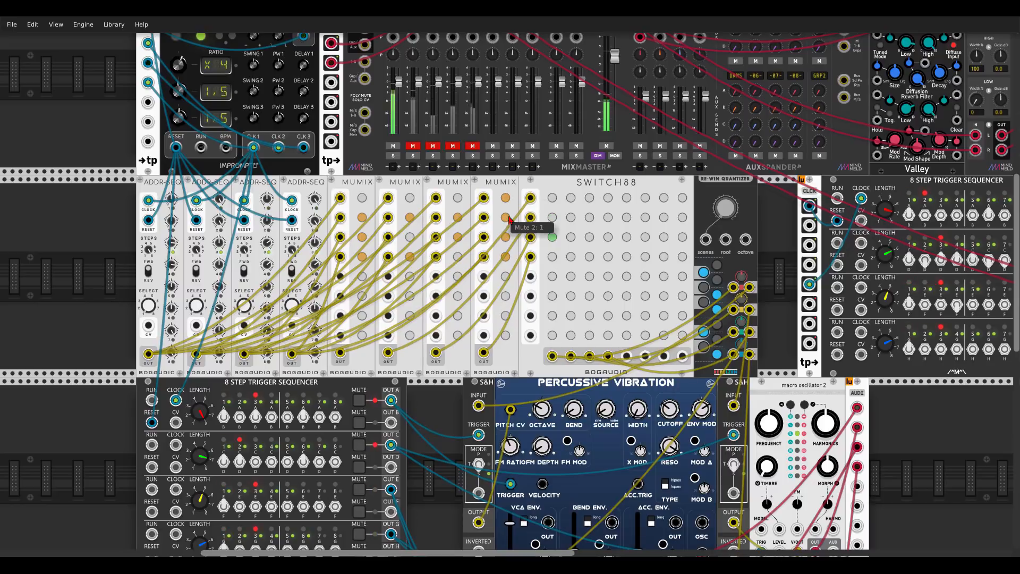
{"action": "left_click", "coordinate": [505, 218]}
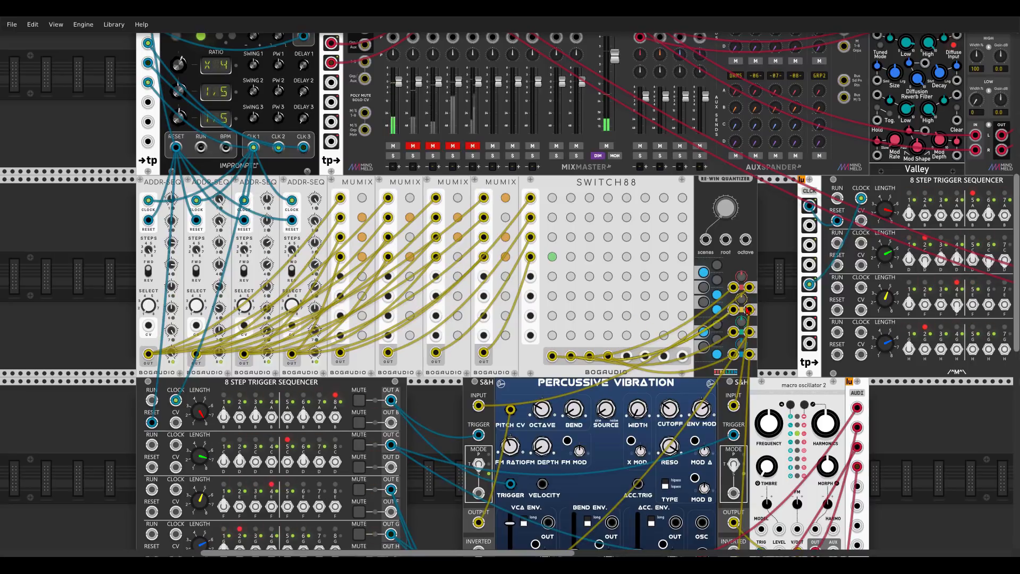
Step: Check which synthesis model macro oscillator 2 uses and unmute the PLTS mixer channel
{"action": "scroll", "coordinate": [512, 279], "scroll_direction": "down", "scroll_amount": 3}
{"action": "right_click", "coordinate": [773, 310]}
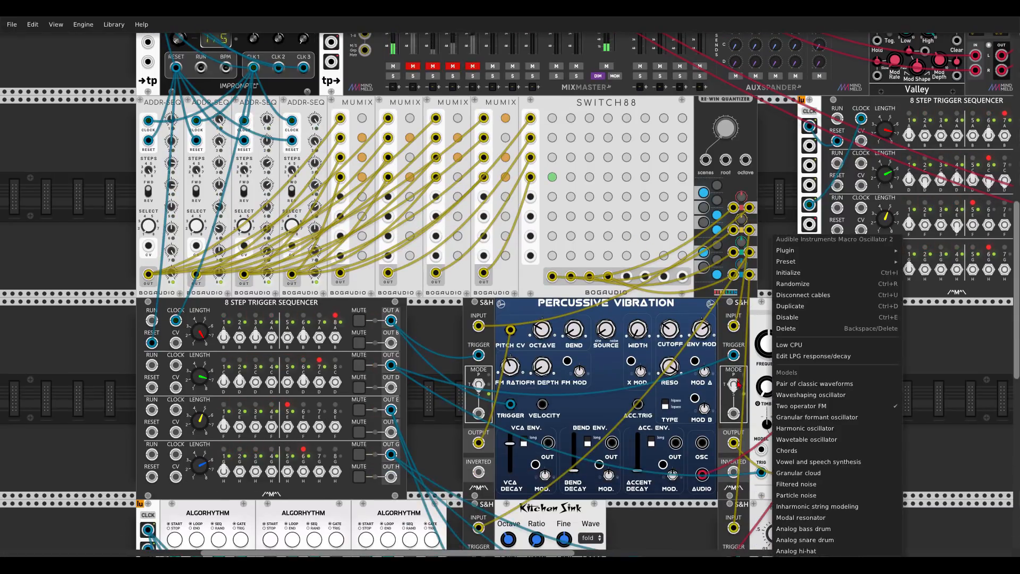
{"action": "left_click", "coordinate": [758, 315]}
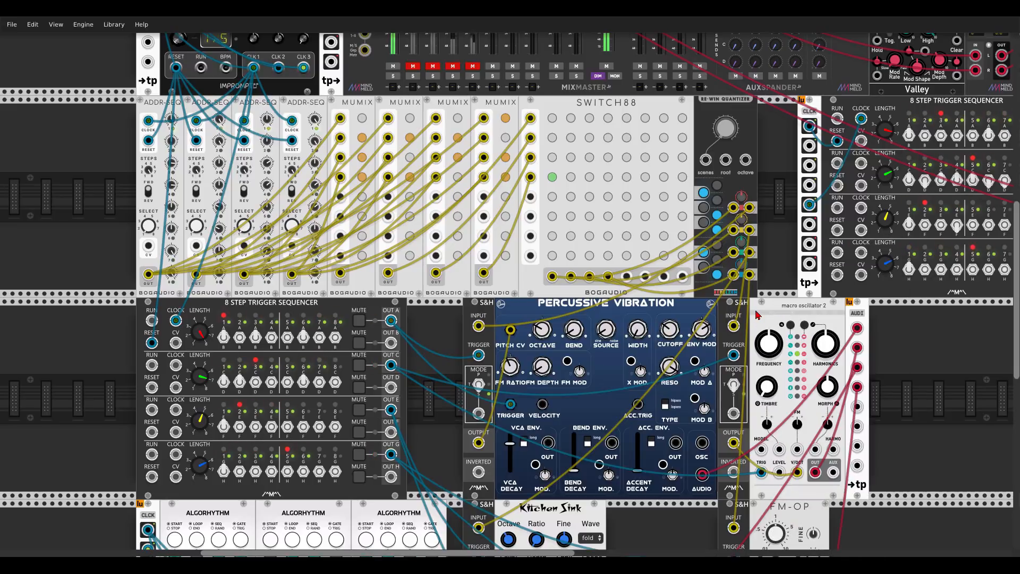
{"action": "scroll", "coordinate": [455, 171], "scroll_direction": "up", "scroll_amount": 3}
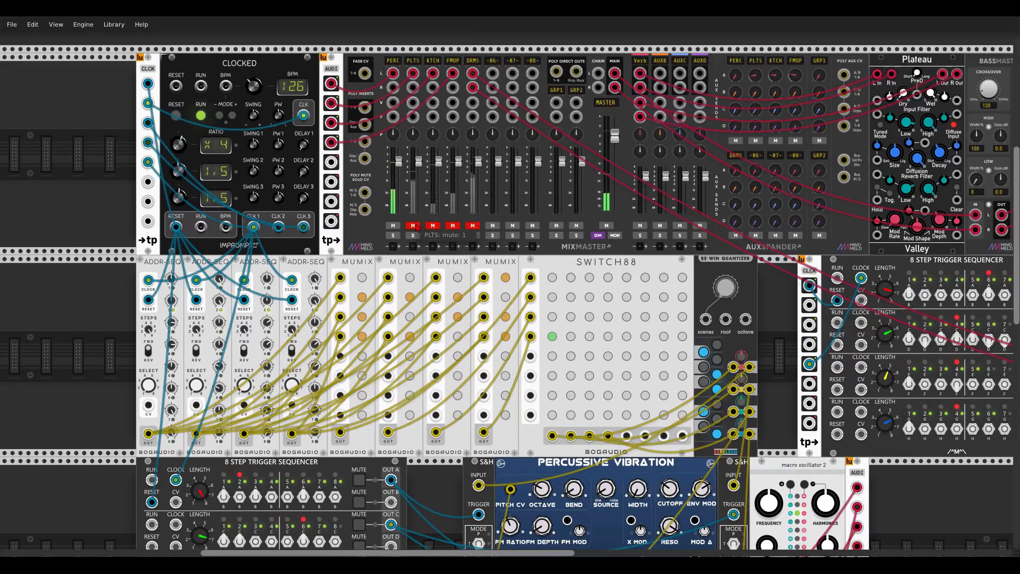
{"action": "scroll", "coordinate": [485, 267], "scroll_direction": "down", "scroll_amount": 5}
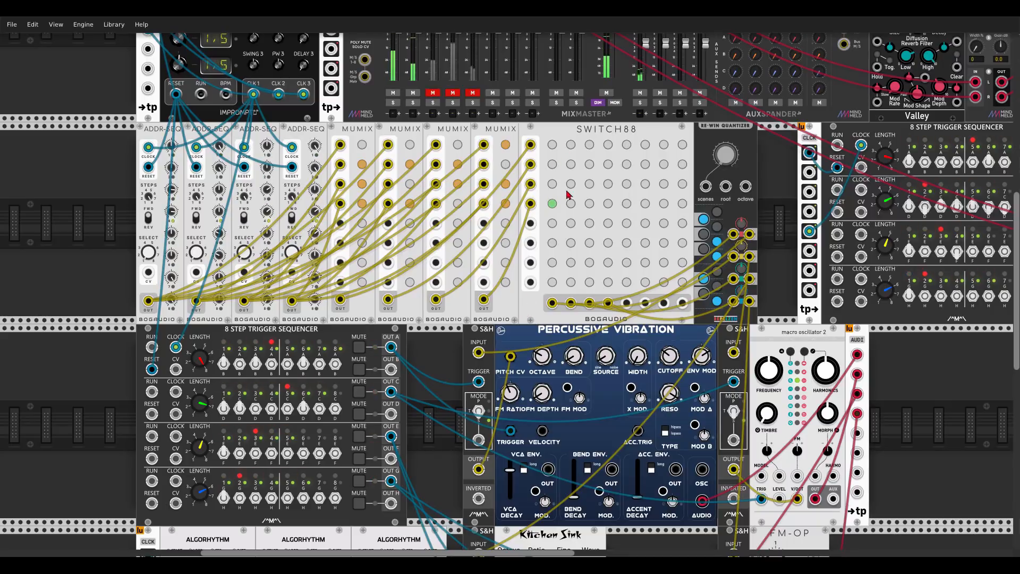
Step: Set SWITCH88's Mix 1B and Mix 3B to 100%, leaving Mix 2B off
{"action": "left_click", "coordinate": [571, 146]}
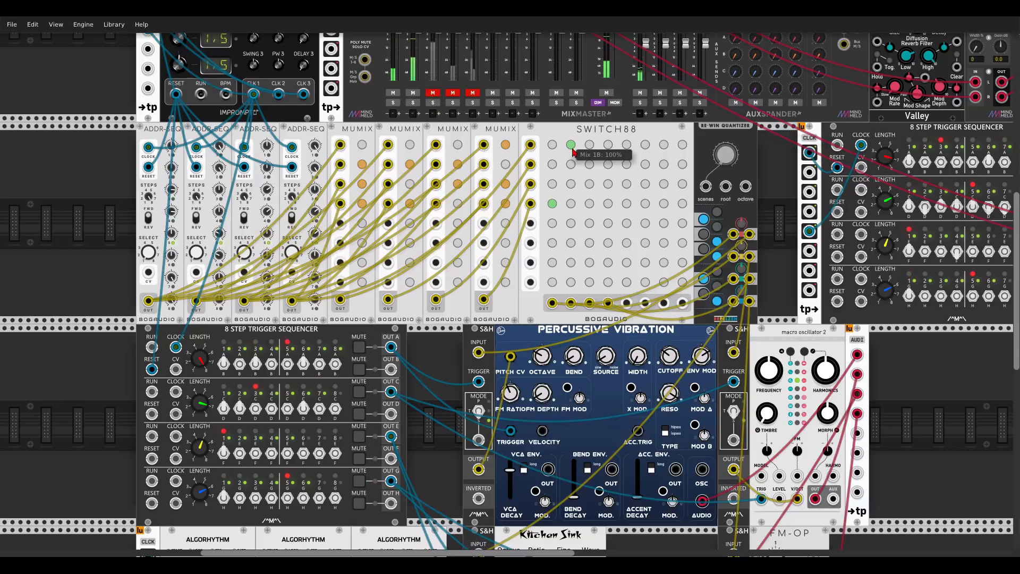
{"action": "left_click", "coordinate": [571, 165]}
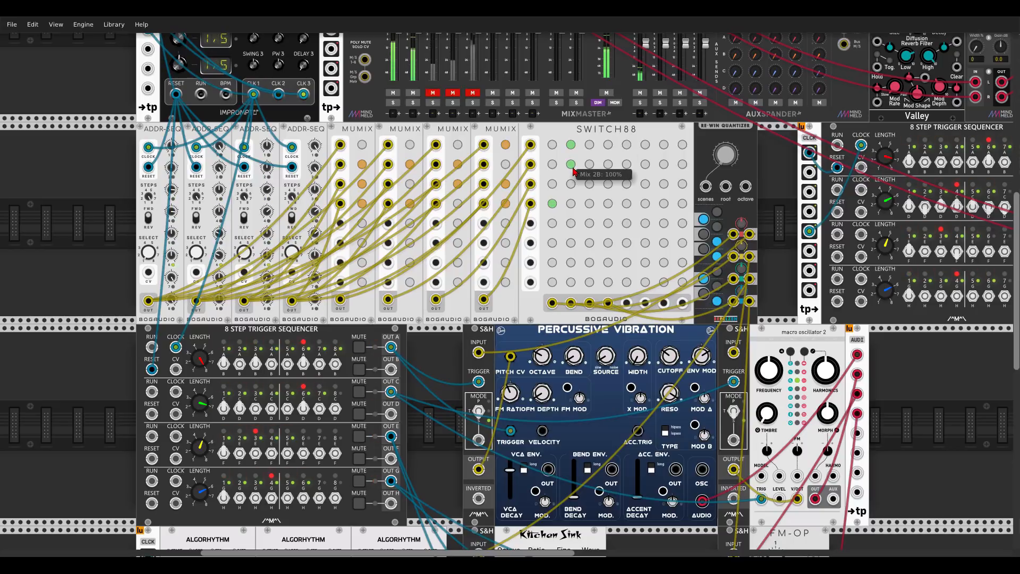
{"action": "left_click", "coordinate": [572, 167]}
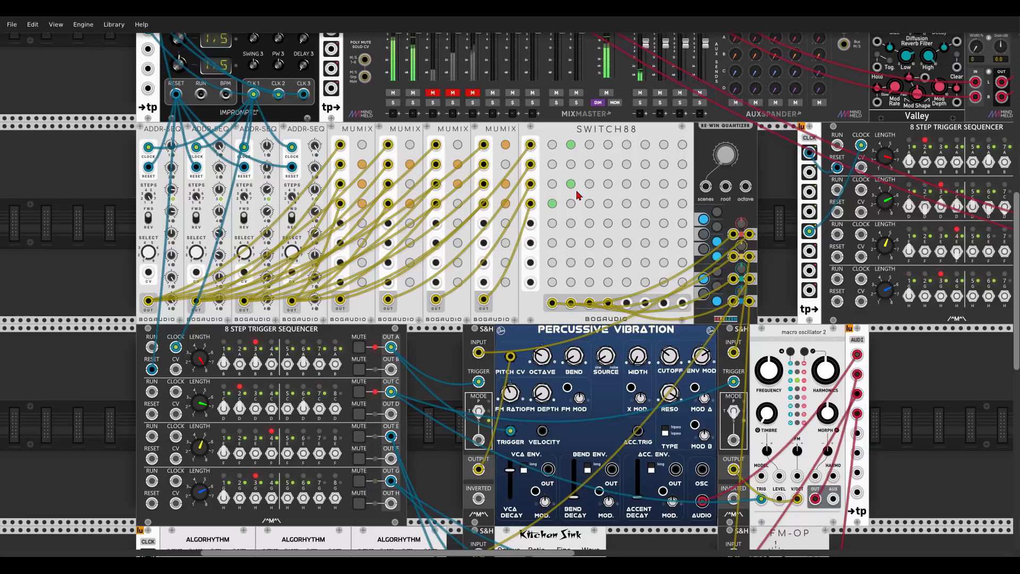
Step: Unmute the KTCH mixer channel and route SWITCH88 inputs 2 and 4 to output C
{"action": "scroll", "coordinate": [578, 195], "scroll_direction": "down", "scroll_amount": 6}
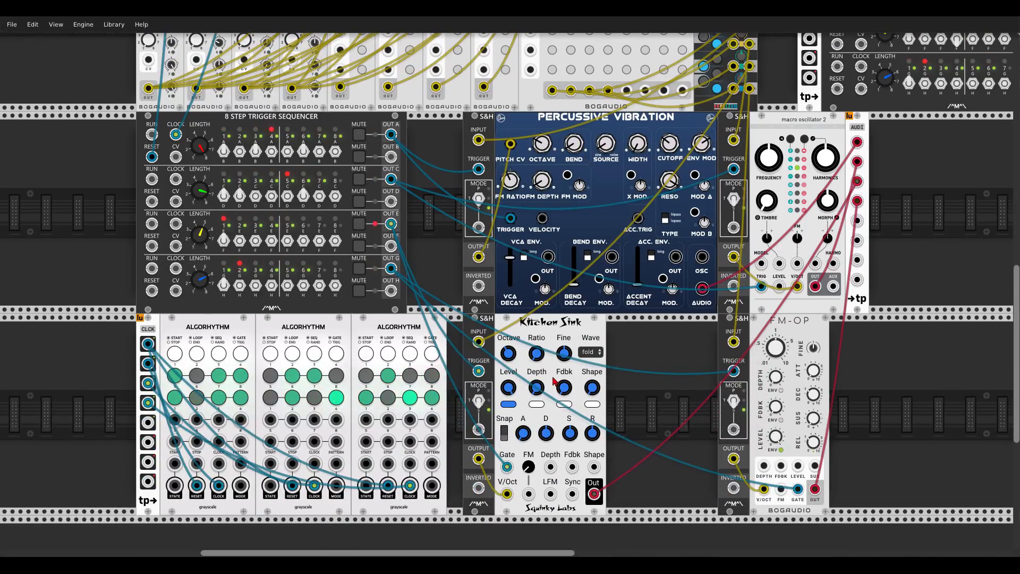
{"action": "scroll", "coordinate": [554, 381], "scroll_direction": "up", "scroll_amount": 9}
{"action": "left_click", "coordinate": [433, 199]}
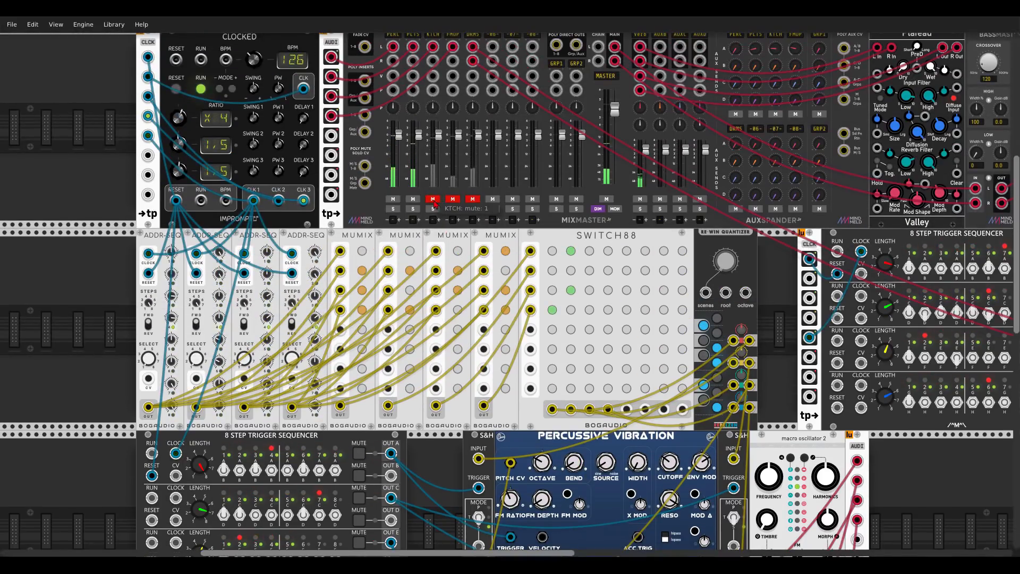
{"action": "left_click", "coordinate": [589, 271]}
{"action": "left_click", "coordinate": [590, 310]}
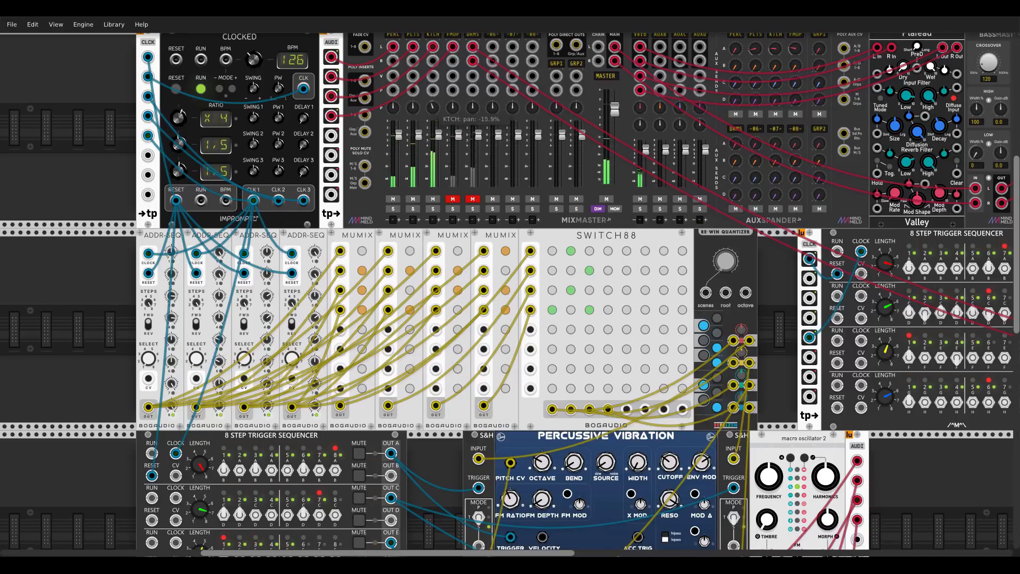
Step: Pan the KTCH mixer channel to the left and unmute the FMOP channel
{"action": "left_click_drag", "start_coordinate": [432, 107], "coordinate": [432, 170]}
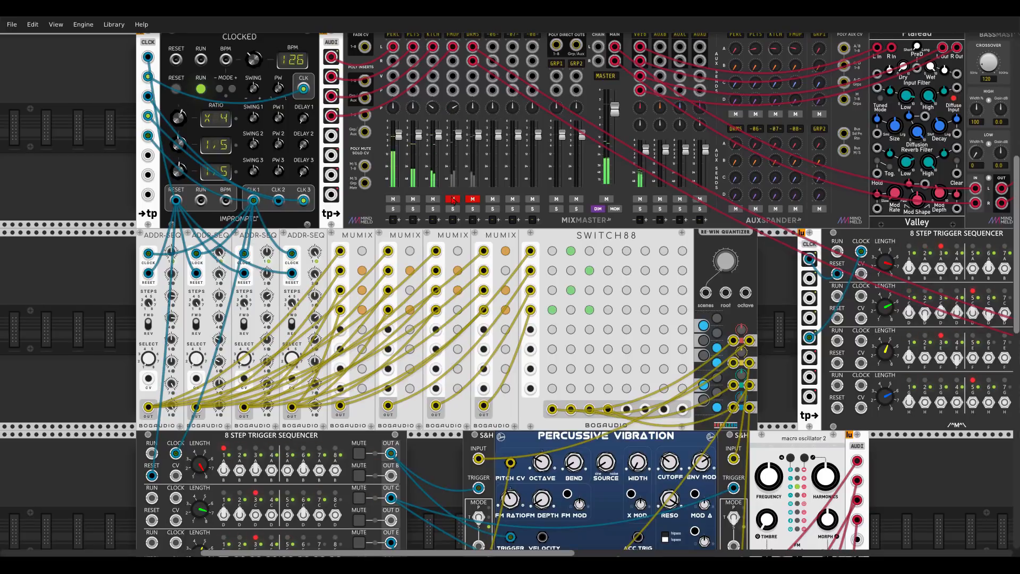
{"action": "scroll", "coordinate": [452, 200], "scroll_direction": "down", "scroll_amount": 5}
{"action": "scroll", "coordinate": [782, 432], "scroll_direction": "down", "scroll_amount": 1}
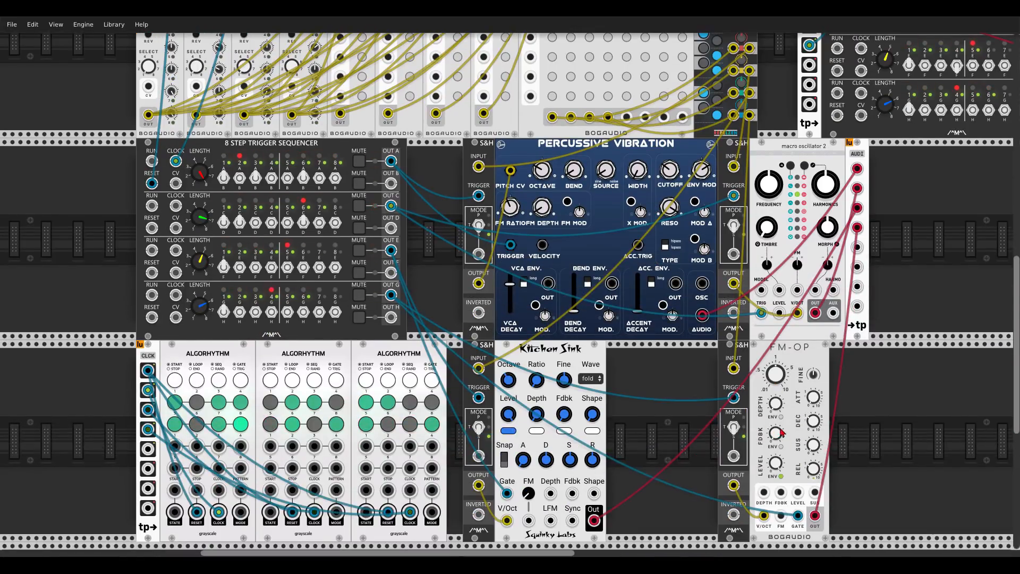
{"action": "scroll", "coordinate": [782, 433], "scroll_direction": "up", "scroll_amount": 4}
{"action": "scroll", "coordinate": [609, 183], "scroll_direction": "up", "scroll_amount": 1}
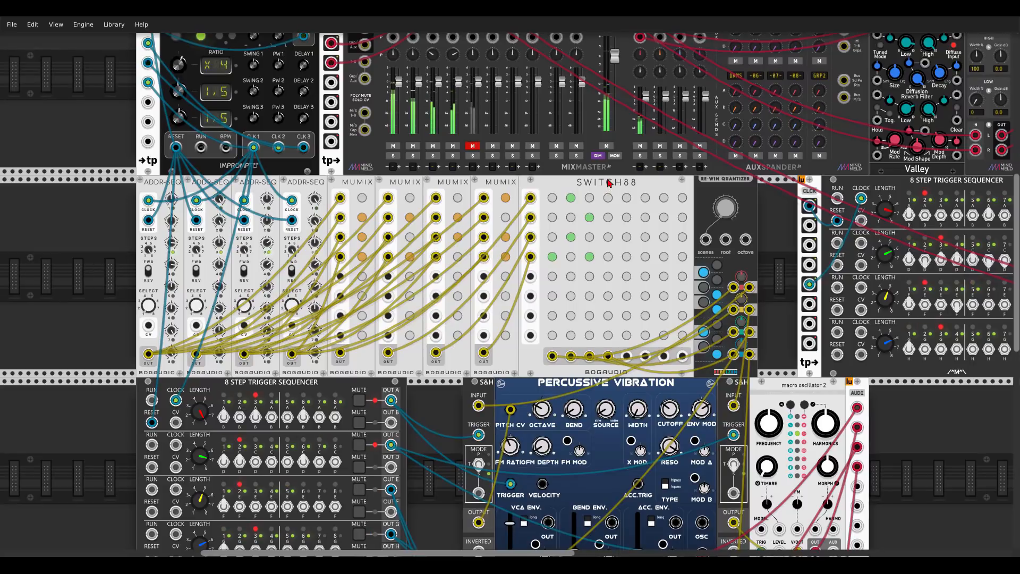
Step: Route SWITCH88 inputs 1 and 3 to output D, leaving Mix 2D off
{"action": "left_click", "coordinate": [607, 198]}
{"action": "left_click", "coordinate": [608, 218]}
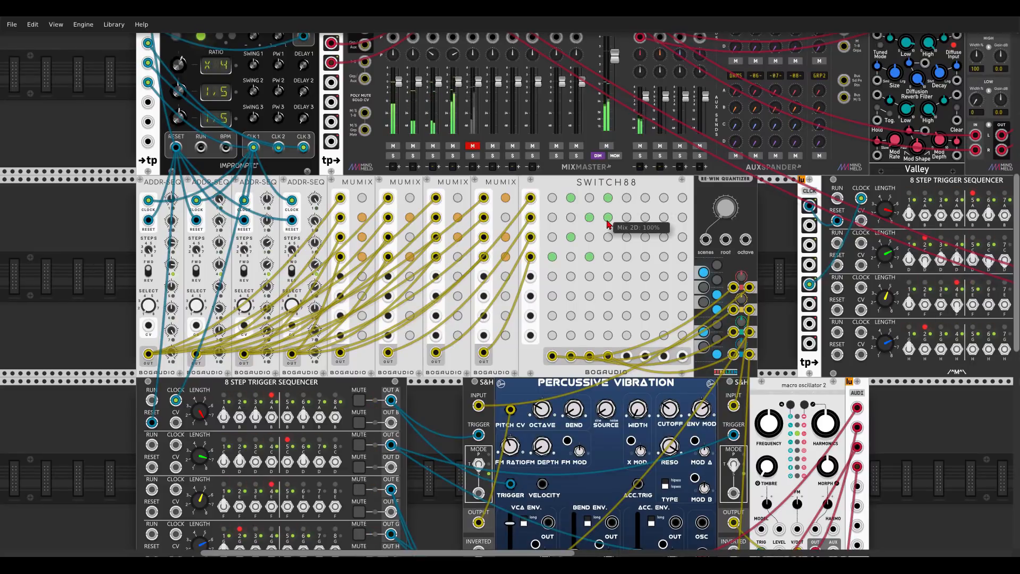
{"action": "left_click", "coordinate": [608, 220]}
{"action": "left_click", "coordinate": [607, 238]}
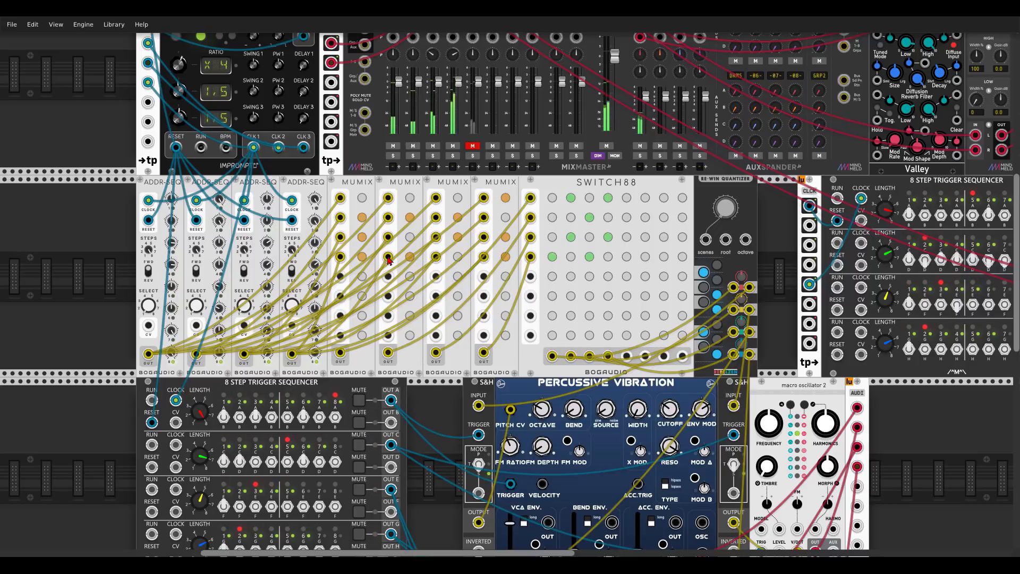
Step: Try unmuting input 3 on the first MUMIX and mute it again
{"action": "scroll", "coordinate": [469, 275], "scroll_direction": "down", "scroll_amount": 5}
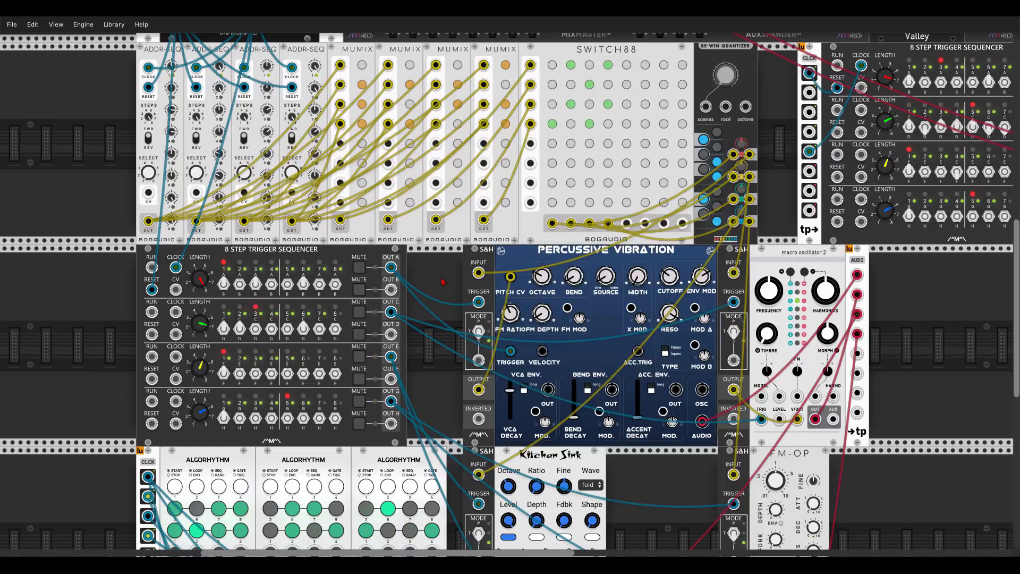
{"action": "scroll", "coordinate": [423, 138], "scroll_direction": "up", "scroll_amount": 1}
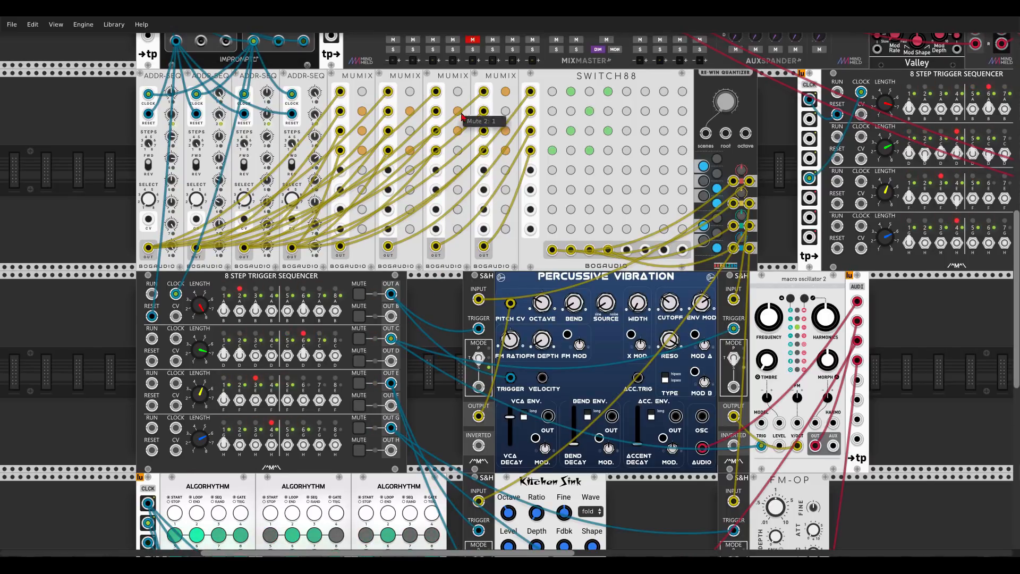
{"action": "left_click", "coordinate": [361, 131]}
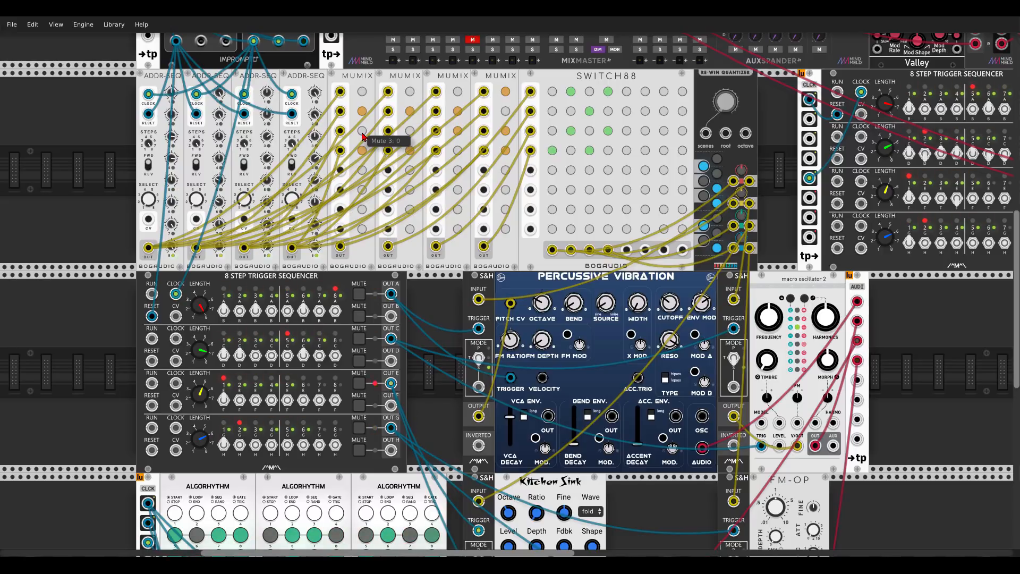
{"action": "left_click", "coordinate": [362, 133]}
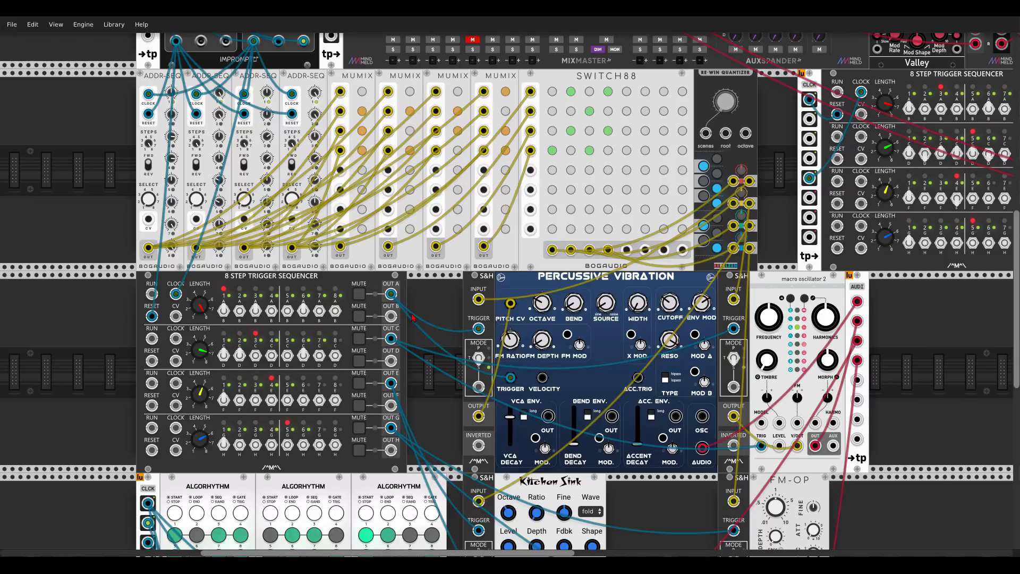
Step: Look over the META and HI HAT drum voices beside the second trigger sequencer and unmute the DRMS mixer channel
{"action": "scroll", "coordinate": [419, 315], "scroll_direction": "down", "scroll_amount": 6}
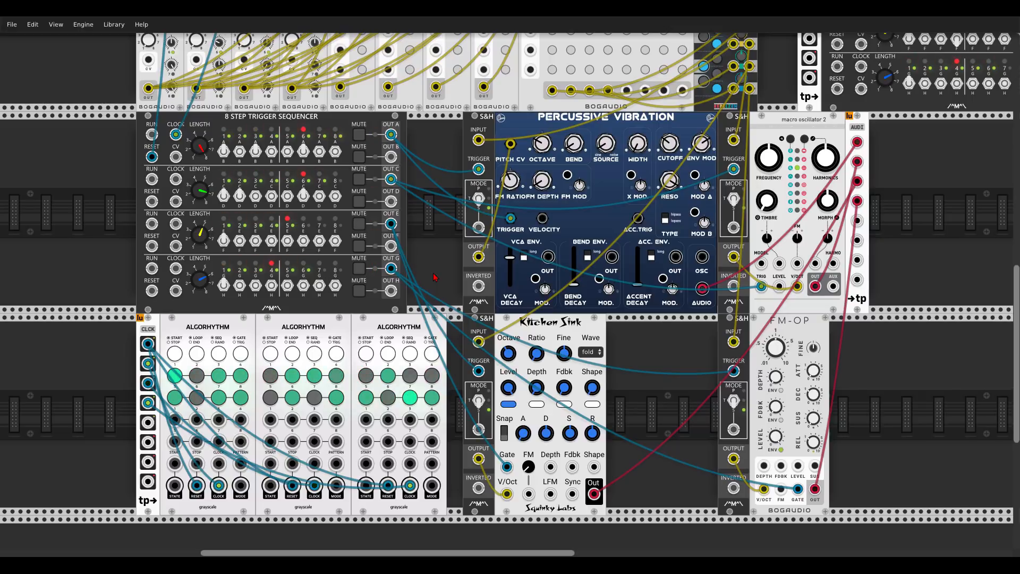
{"action": "left_click_drag", "start_coordinate": [956, 157], "coordinate": [383, 370]}
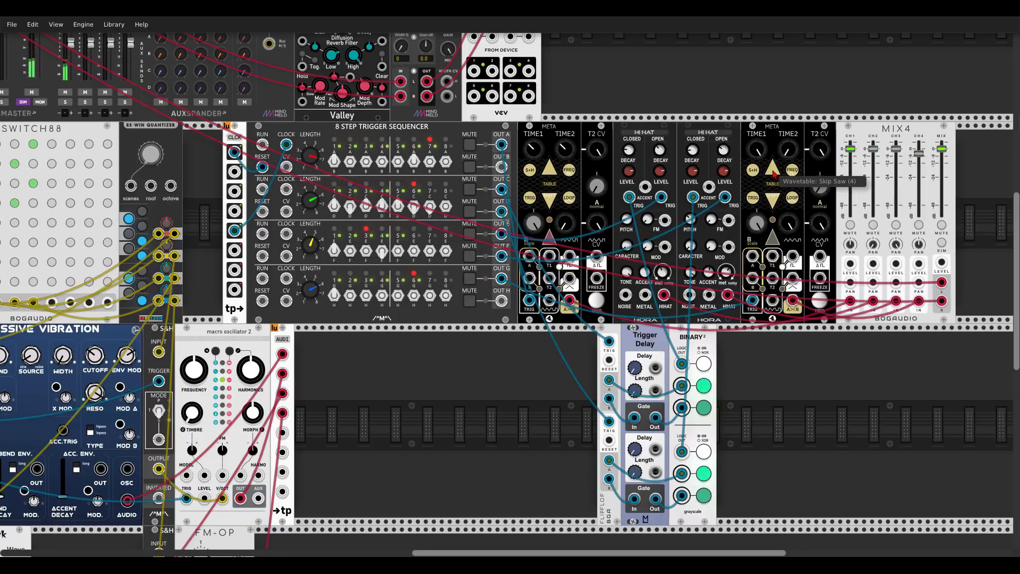
{"action": "left_click_drag", "start_coordinate": [424, 198], "coordinate": [803, 363]}
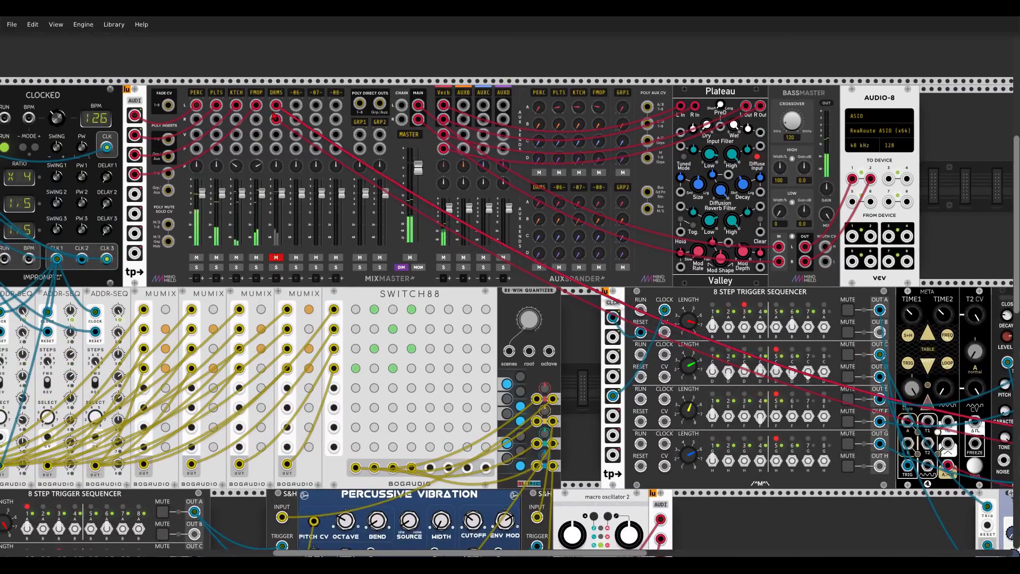
{"action": "left_click", "coordinate": [276, 258]}
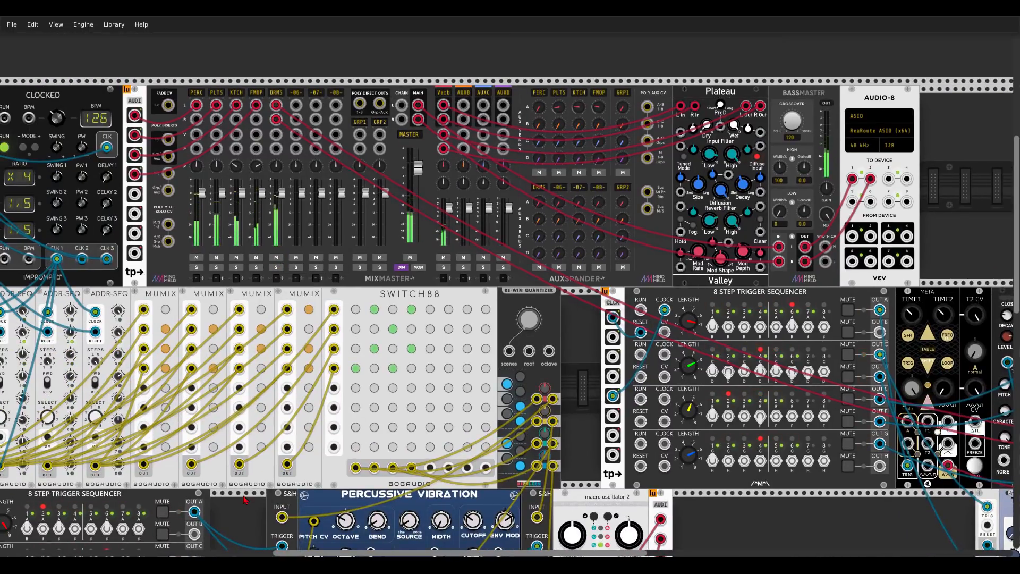
Step: Patch the PATTERN outputs of the three ALGORHYTHM modules to the RUN inputs of trigger sequencer rows 2, 3 and 4 respectively
{"action": "left_click_drag", "start_coordinate": [244, 499], "coordinate": [462, 275]}
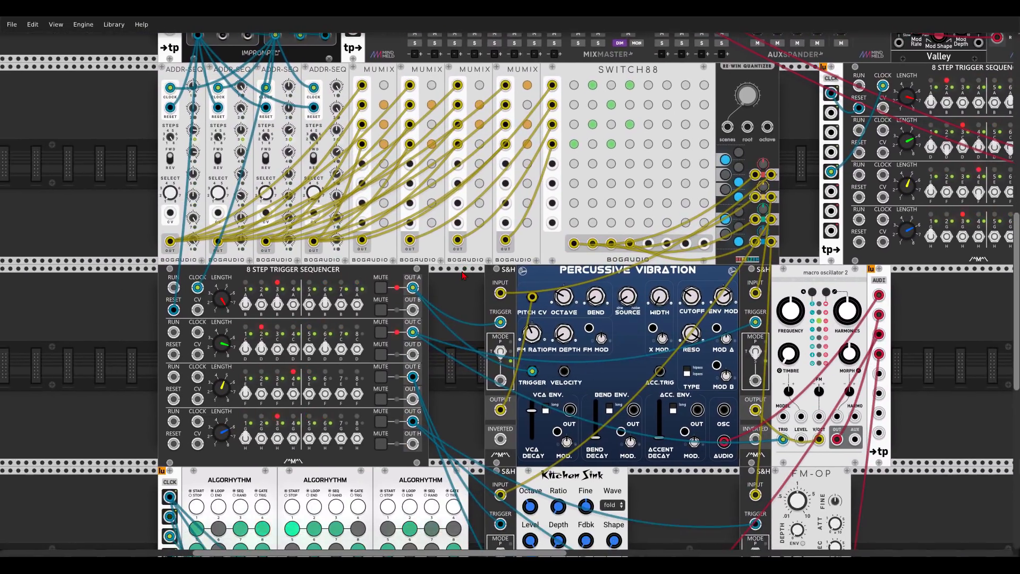
{"action": "scroll", "coordinate": [464, 274], "scroll_direction": "down", "scroll_amount": 5}
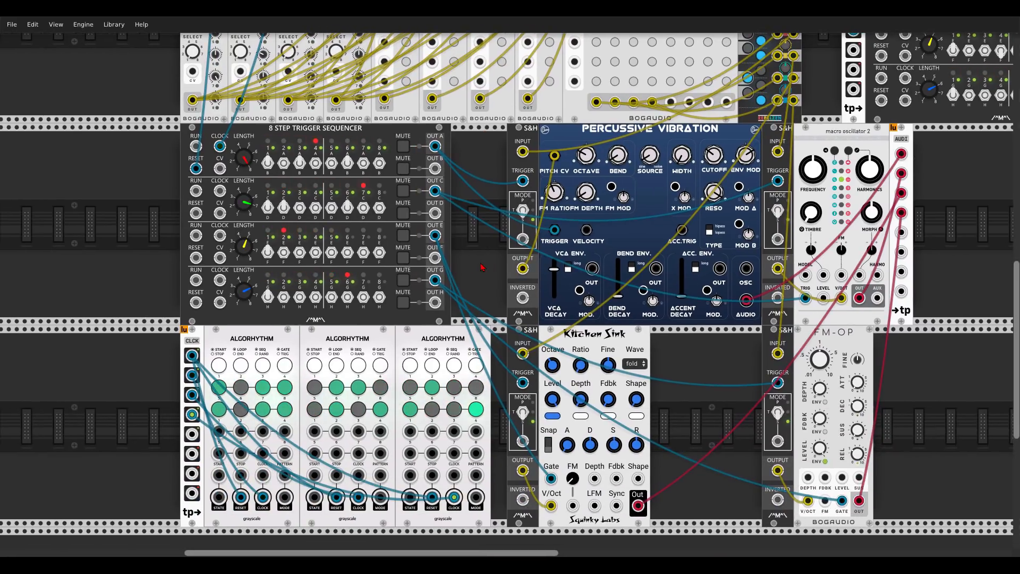
{"action": "left_click_drag", "start_coordinate": [481, 267], "coordinate": [494, 266]}
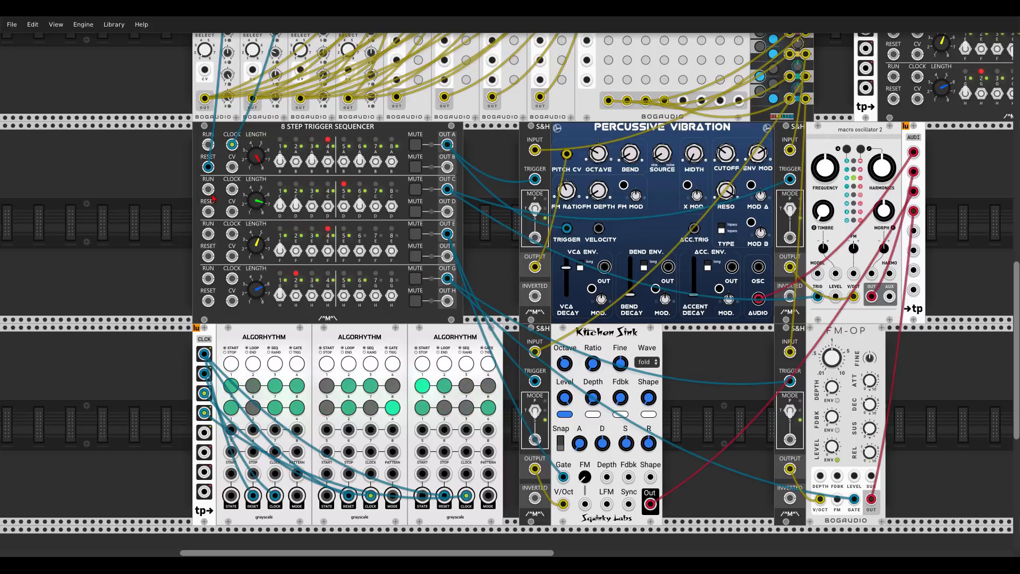
{"action": "left_click_drag", "start_coordinate": [297, 473], "coordinate": [208, 189]}
{"action": "left_click_drag", "start_coordinate": [213, 233], "coordinate": [392, 473]}
{"action": "left_click_drag", "start_coordinate": [488, 473], "coordinate": [208, 278]}
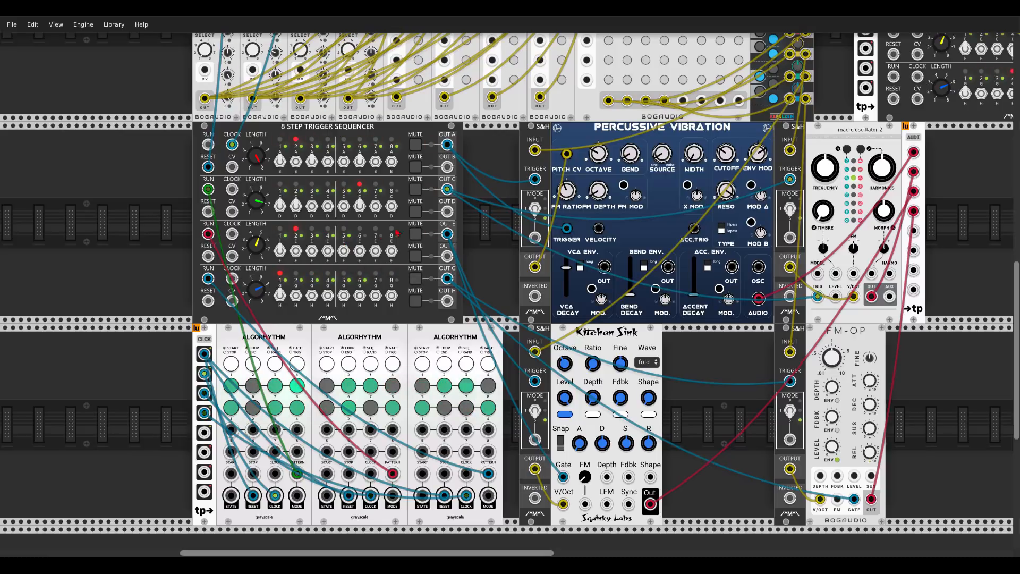
{"action": "scroll", "coordinate": [467, 225], "scroll_direction": "down", "scroll_amount": 2}
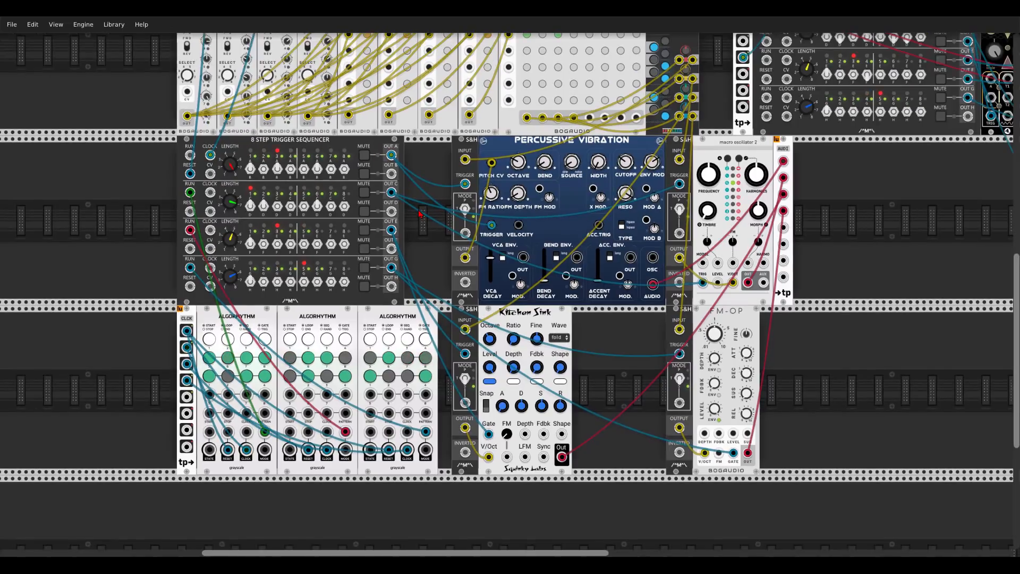
{"action": "left_click_drag", "start_coordinate": [419, 211], "coordinate": [395, 248]}
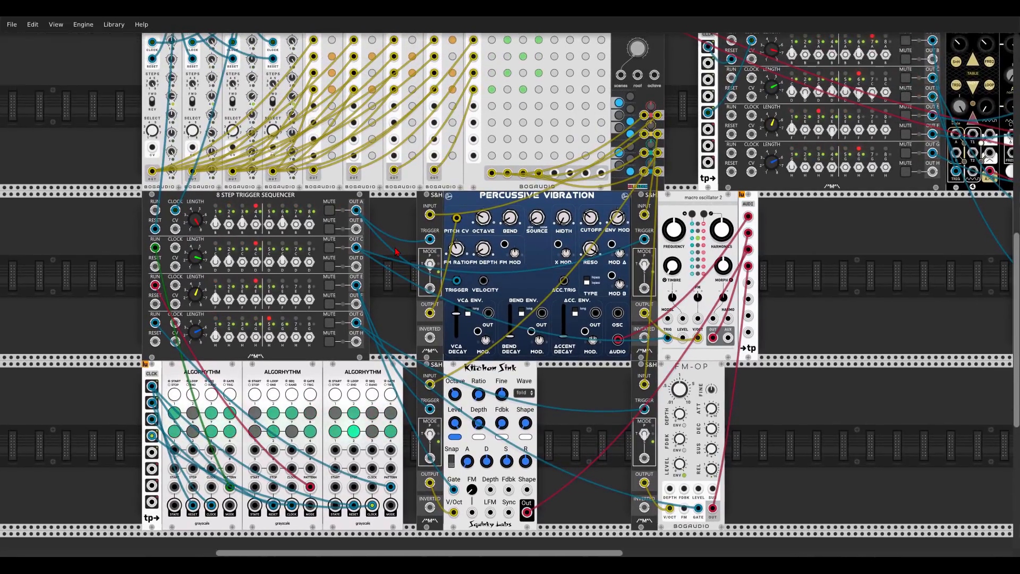
{"action": "scroll", "coordinate": [403, 243], "scroll_direction": "up", "scroll_amount": 2}
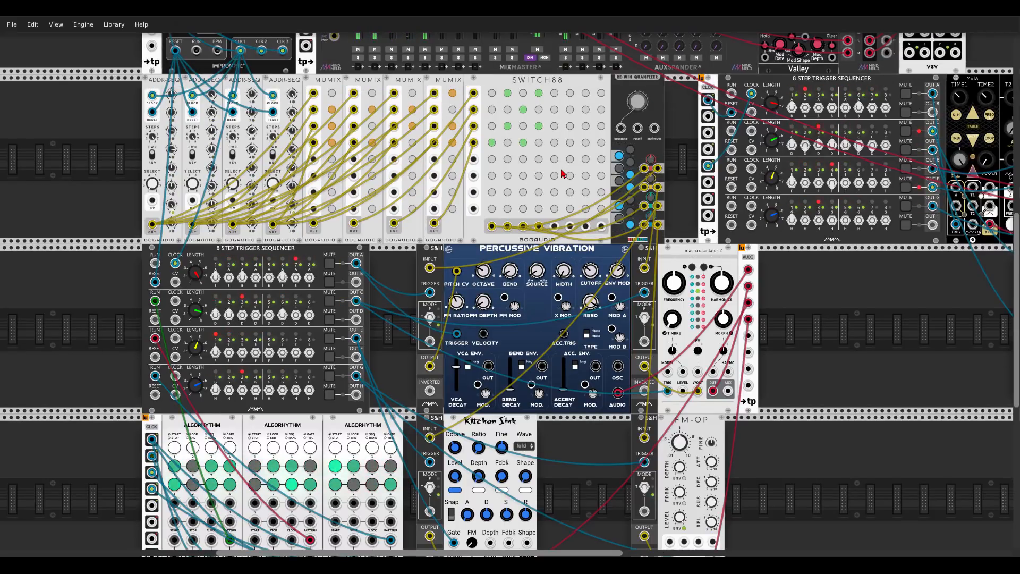
{"action": "scroll", "coordinate": [564, 173], "scroll_direction": "down", "scroll_amount": 2}
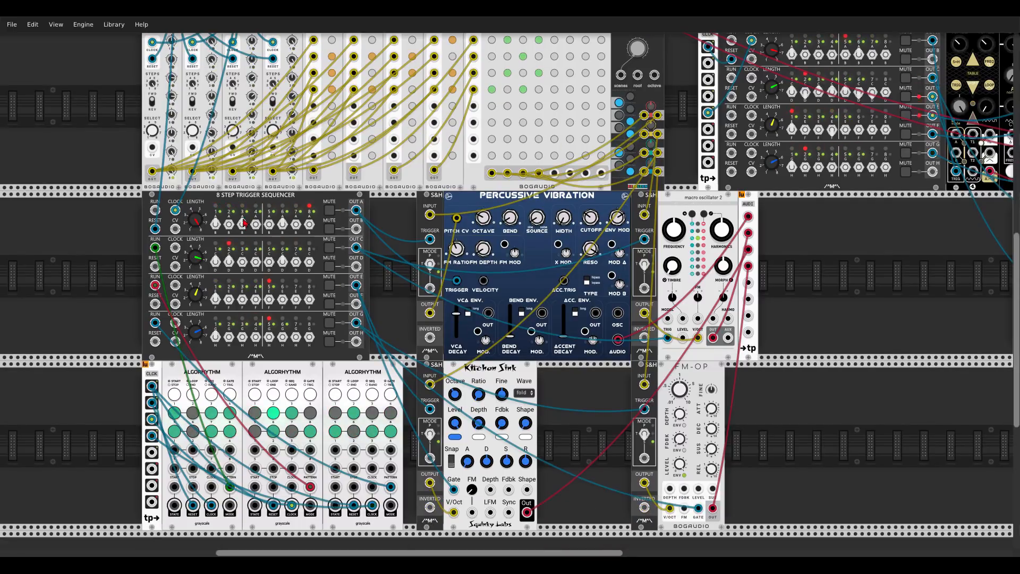